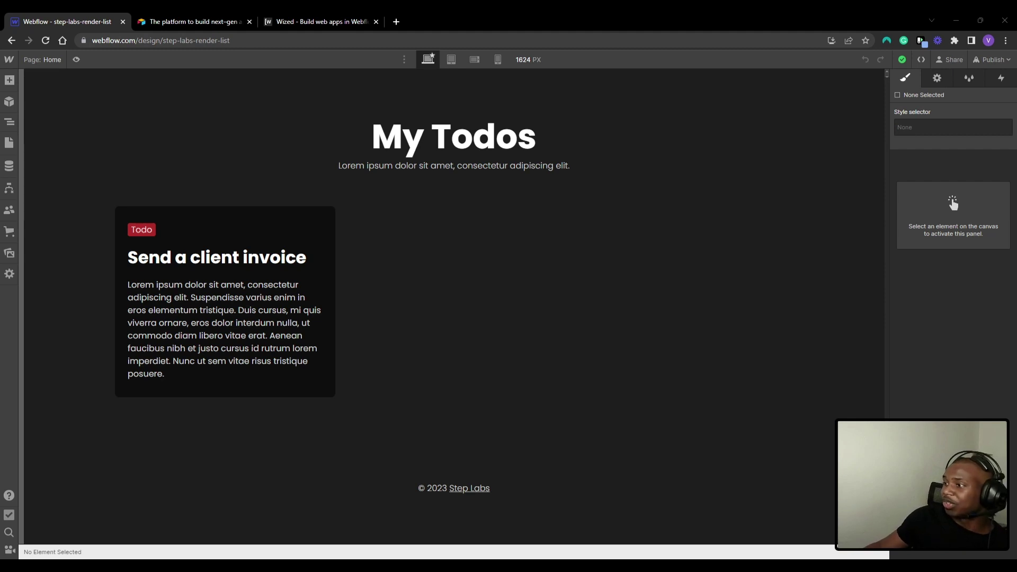
Look over the Airtable and Wized homepages and the Wized help article on getting access.
{"action": "left_click", "coordinate": [209, 18]}
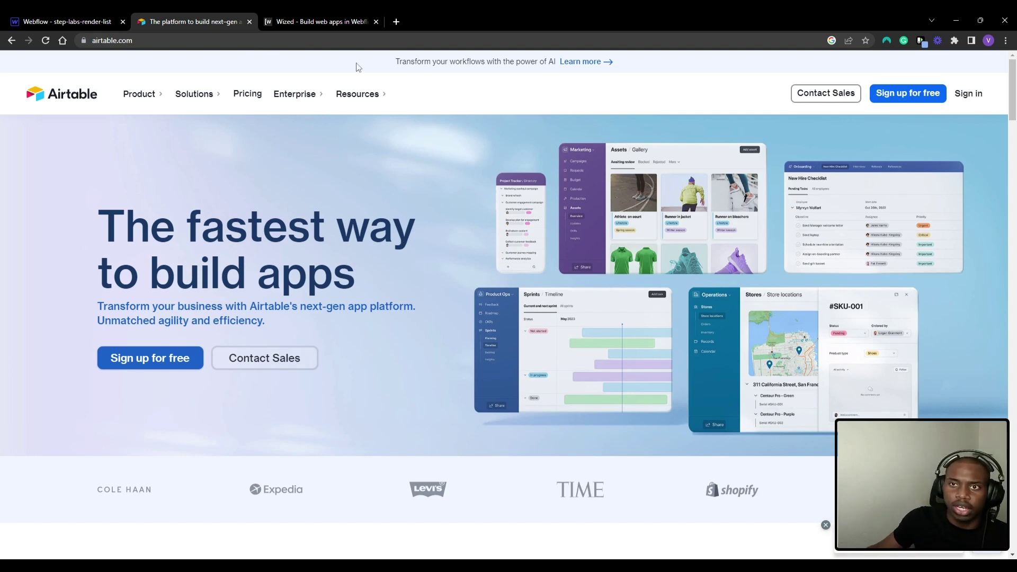
{"action": "left_click", "coordinate": [318, 22]}
{"action": "left_click", "coordinate": [214, 17]}
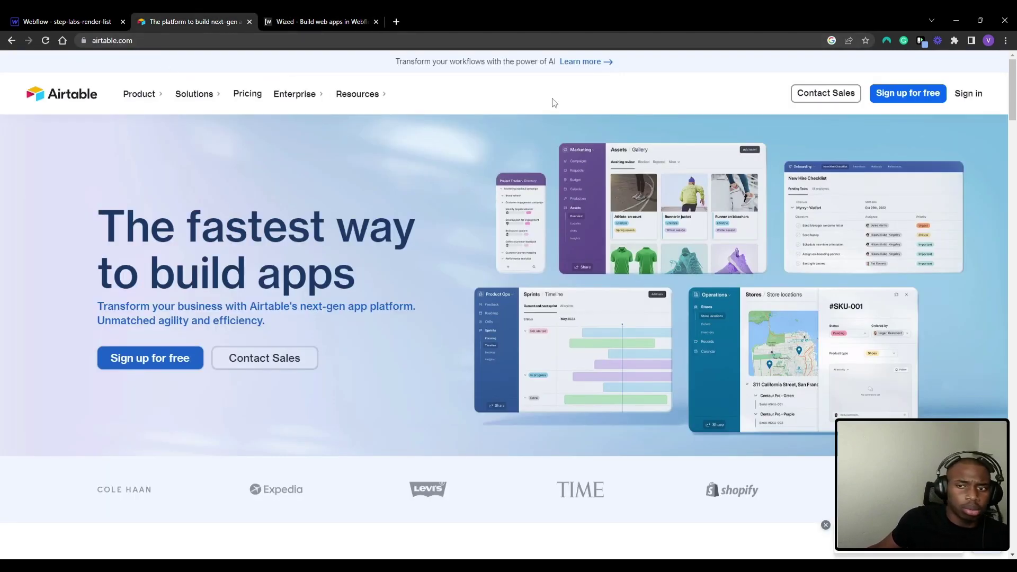
{"action": "left_click", "coordinate": [339, 15]}
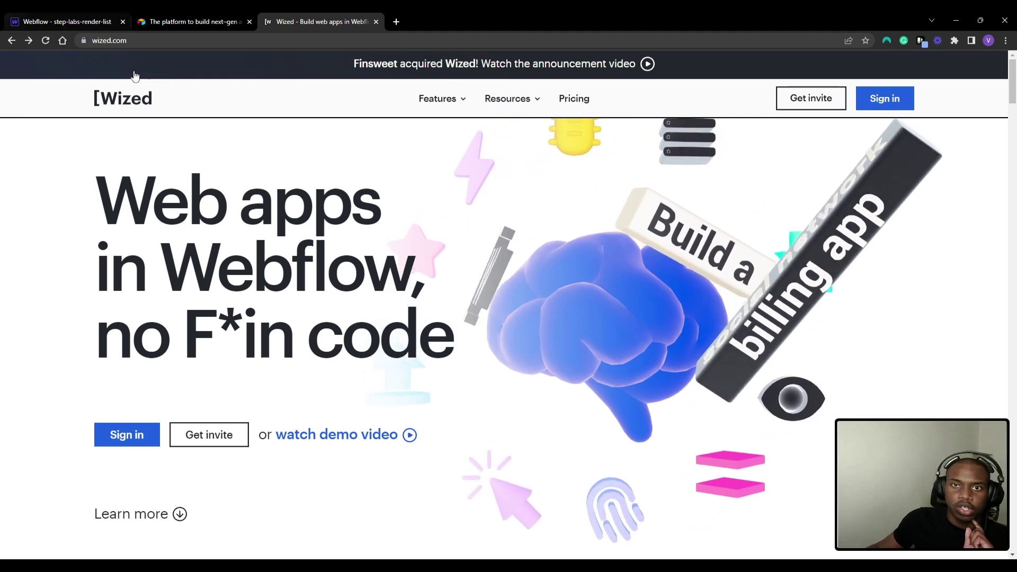
{"action": "left_click", "coordinate": [608, 65]}
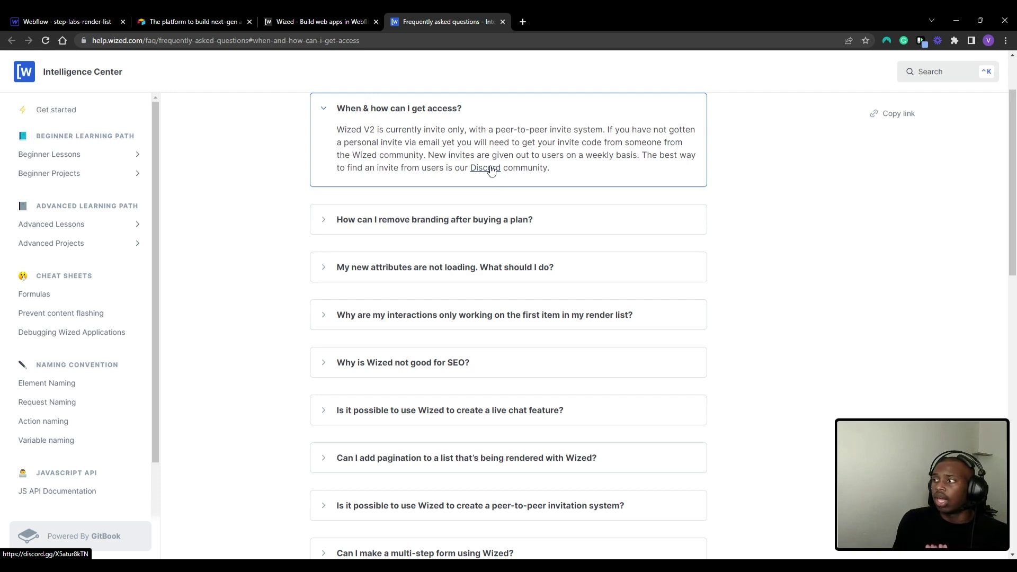
Switch to the Webflow Designer and inspect the page structure from todo_component down to todo_grid and todo_card.
{"action": "left_click", "coordinate": [80, 21]}
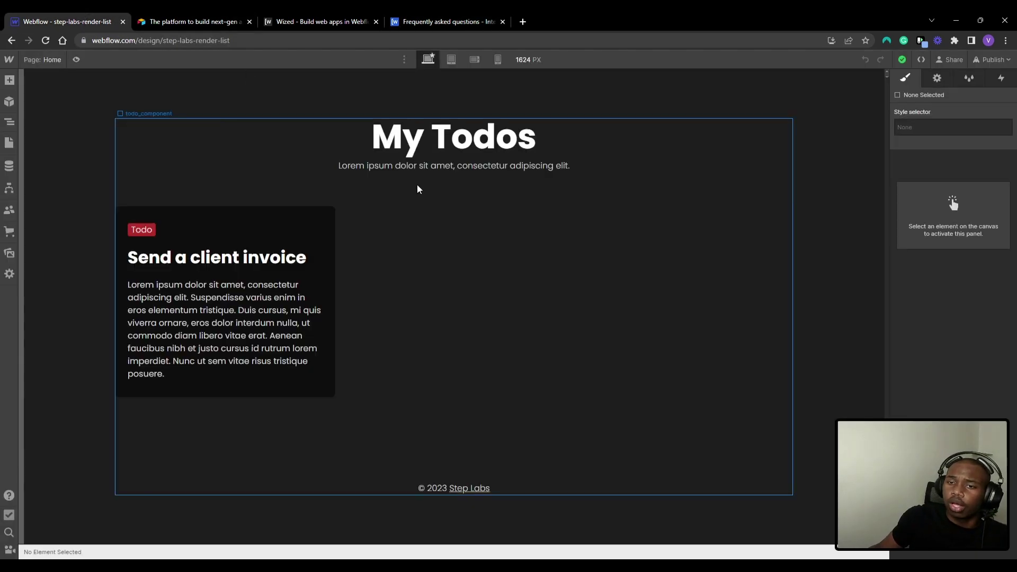
{"action": "left_click", "coordinate": [395, 149]}
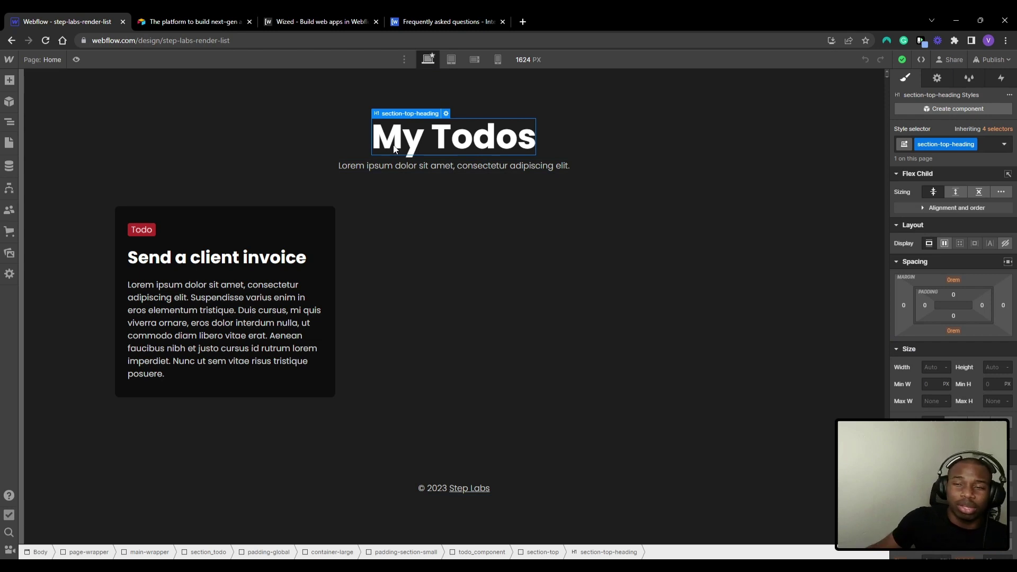
{"action": "left_click", "coordinate": [269, 223]}
{"action": "left_click", "coordinate": [170, 136]}
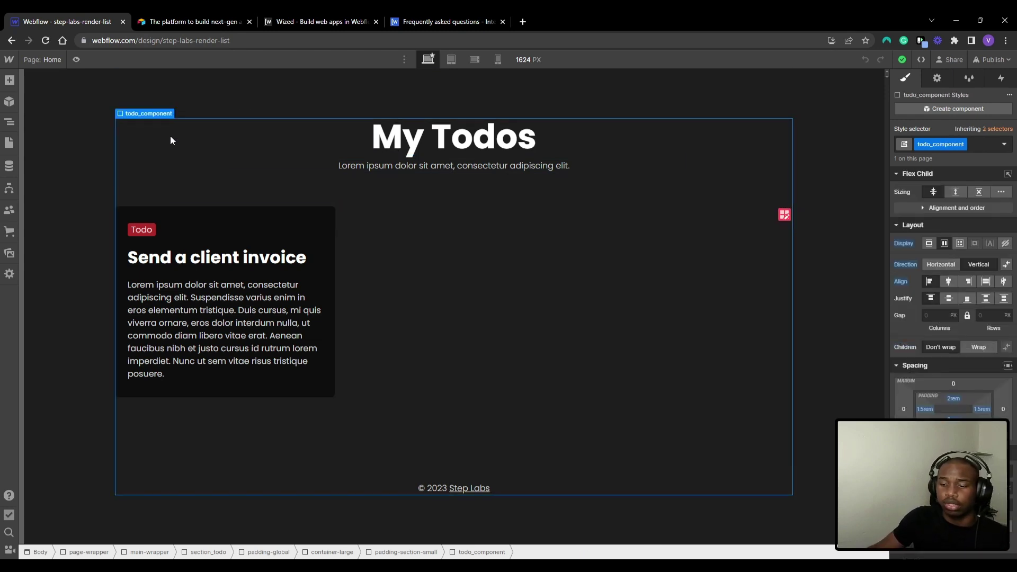
{"action": "key", "text": "z"}
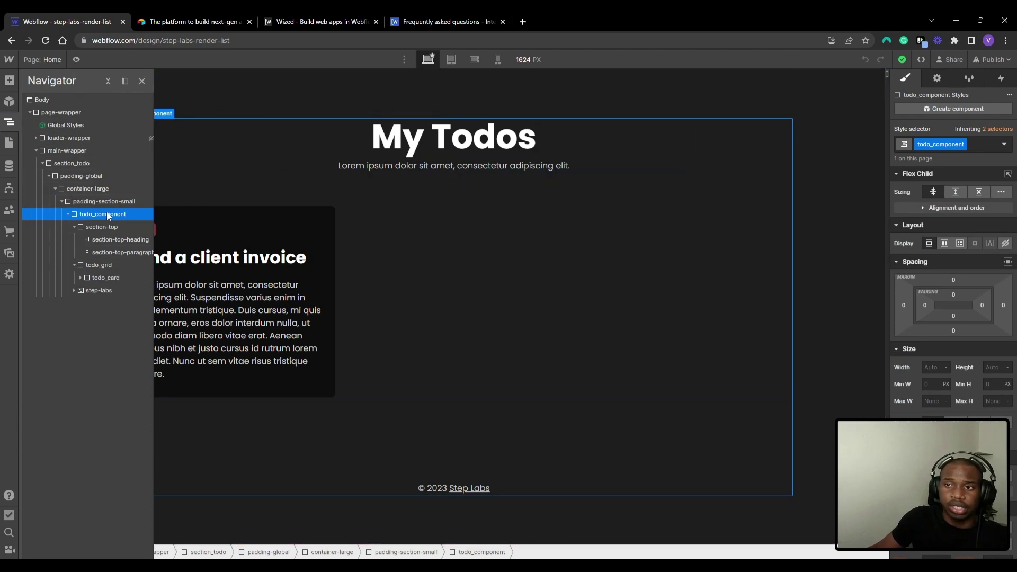
{"action": "left_click", "coordinate": [112, 265]}
{"action": "left_click", "coordinate": [103, 278]}
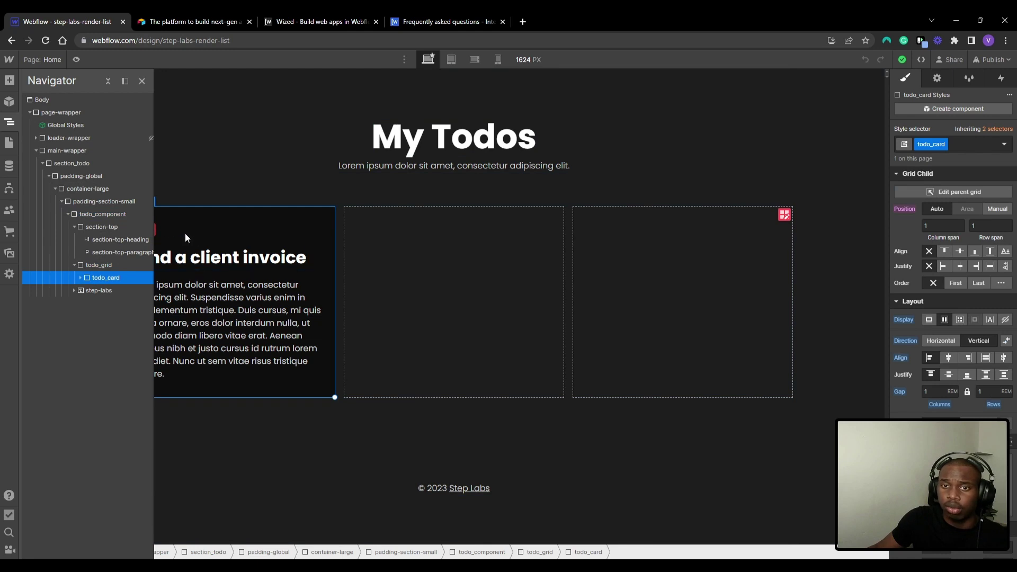
Inspect the todo card and its badge, heading and paragraph elements on the canvas.
{"action": "left_click", "coordinate": [186, 233]}
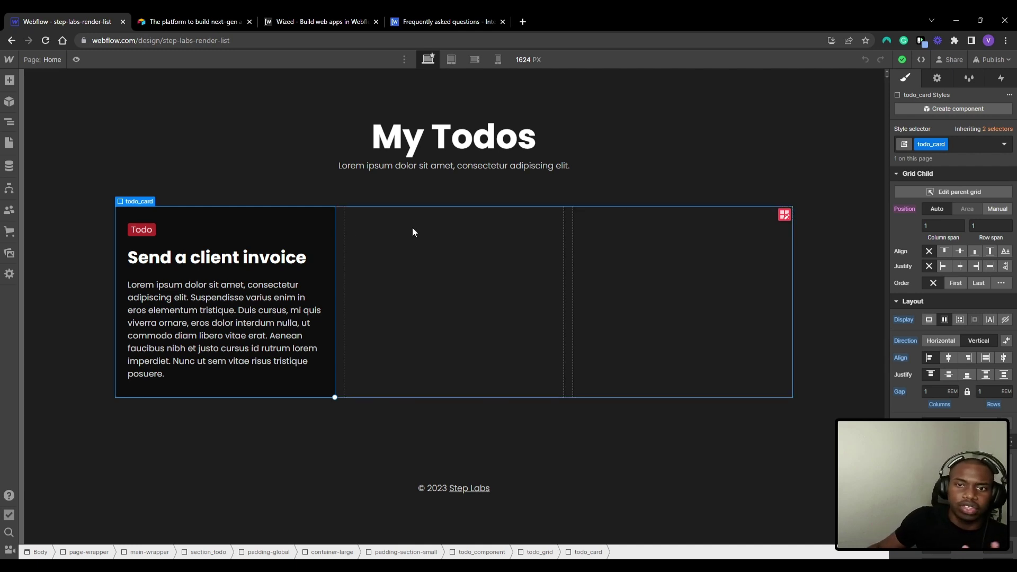
{"action": "left_click", "coordinate": [151, 231]}
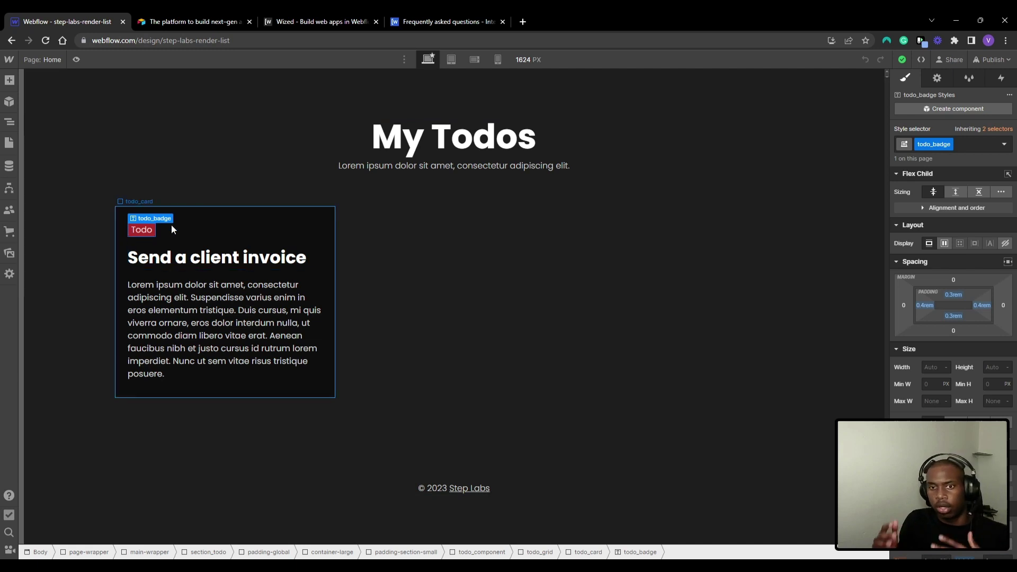
{"action": "left_click", "coordinate": [233, 255]}
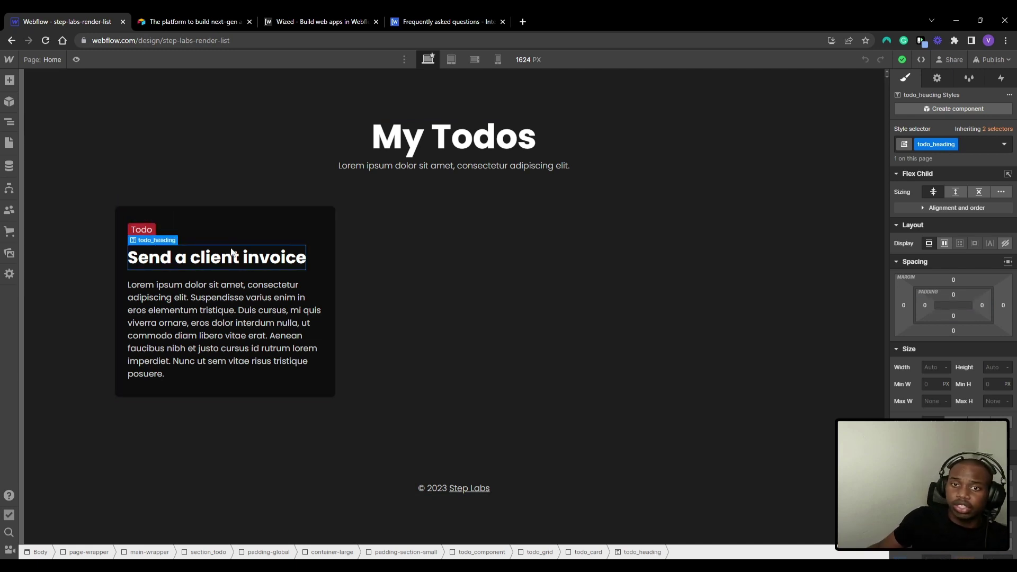
{"action": "left_click", "coordinate": [305, 298]}
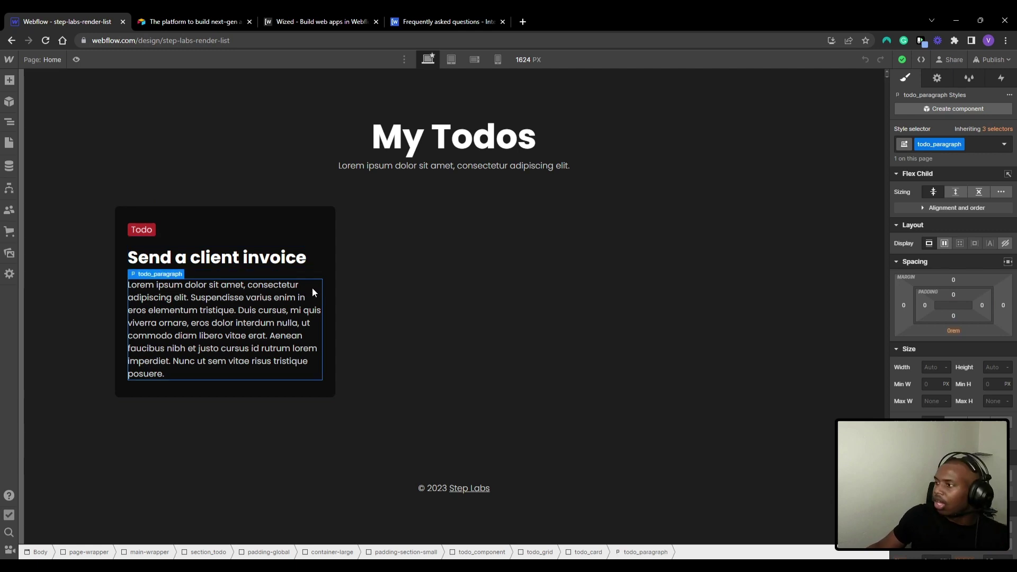
{"action": "left_click", "coordinate": [320, 231]}
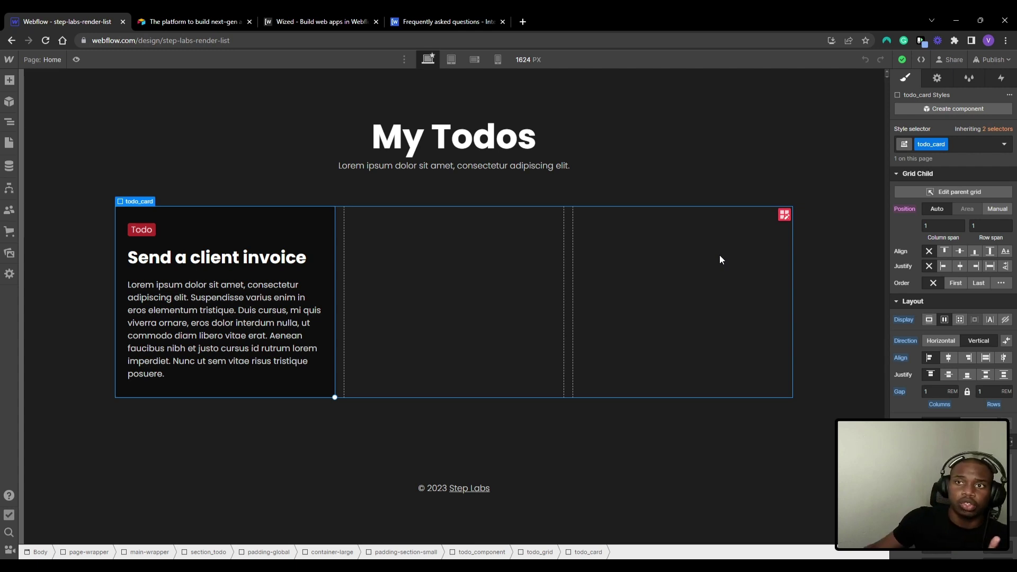
Close the Wized FAQ page and start a new Wized project named Step Labs Render List.
{"action": "left_click", "coordinate": [448, 21]}
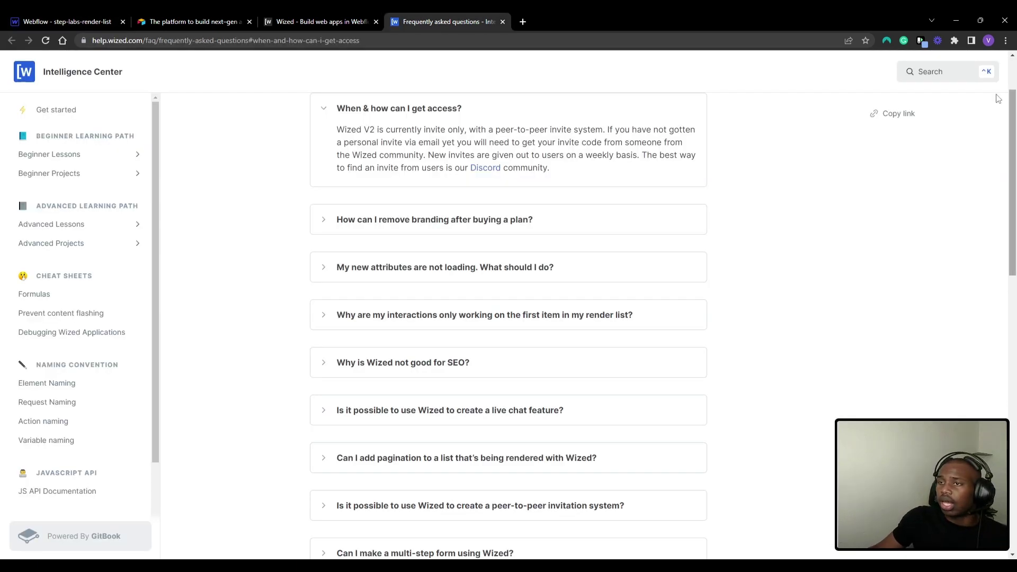
{"action": "scroll", "coordinate": [739, 100], "scroll_direction": "up", "scroll_amount": 3}
{"action": "middle_click", "coordinate": [431, 23]}
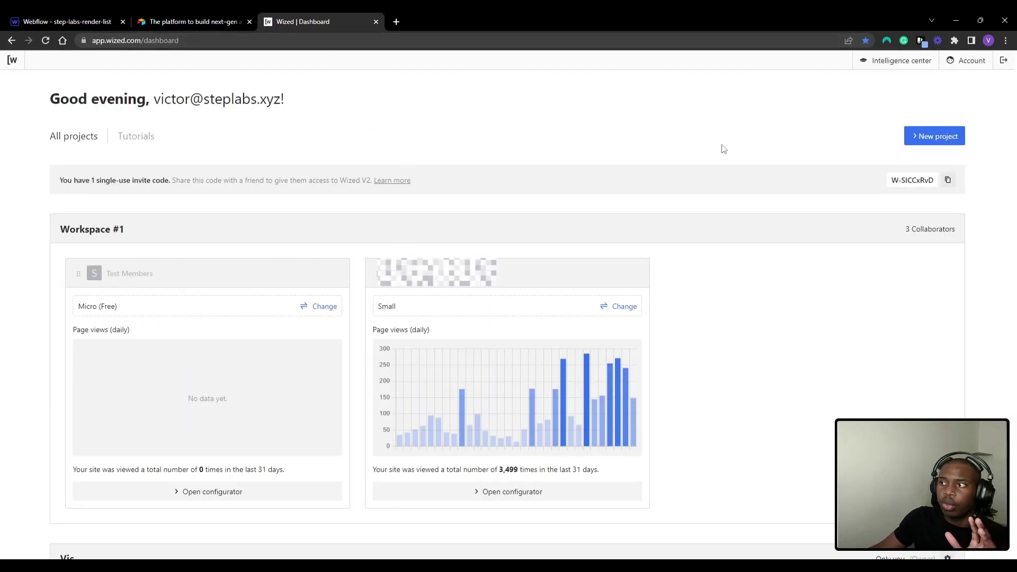
{"action": "left_click", "coordinate": [920, 139]}
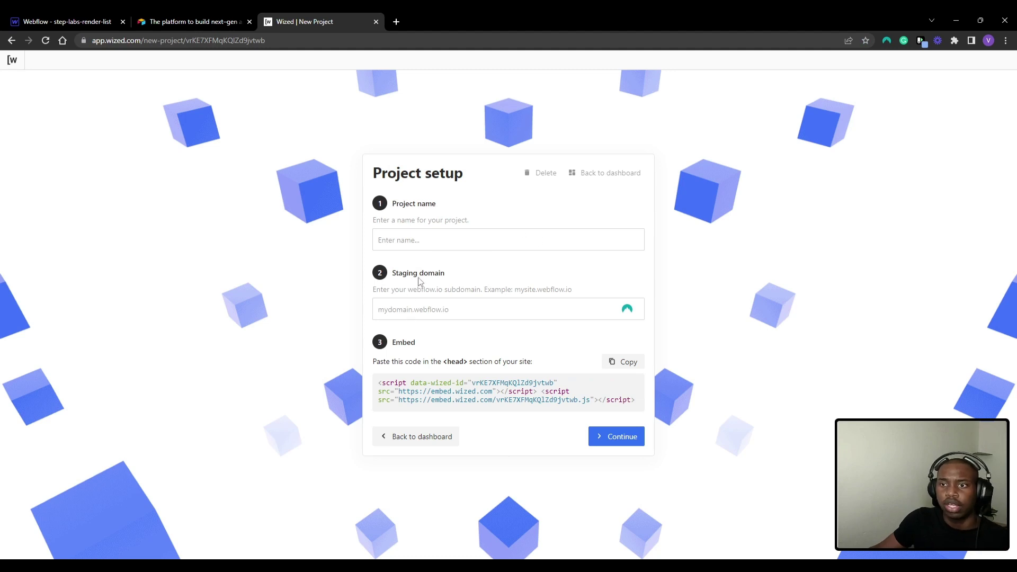
{"action": "left_click", "coordinate": [444, 233]}
{"action": "type", "text": "Step"}
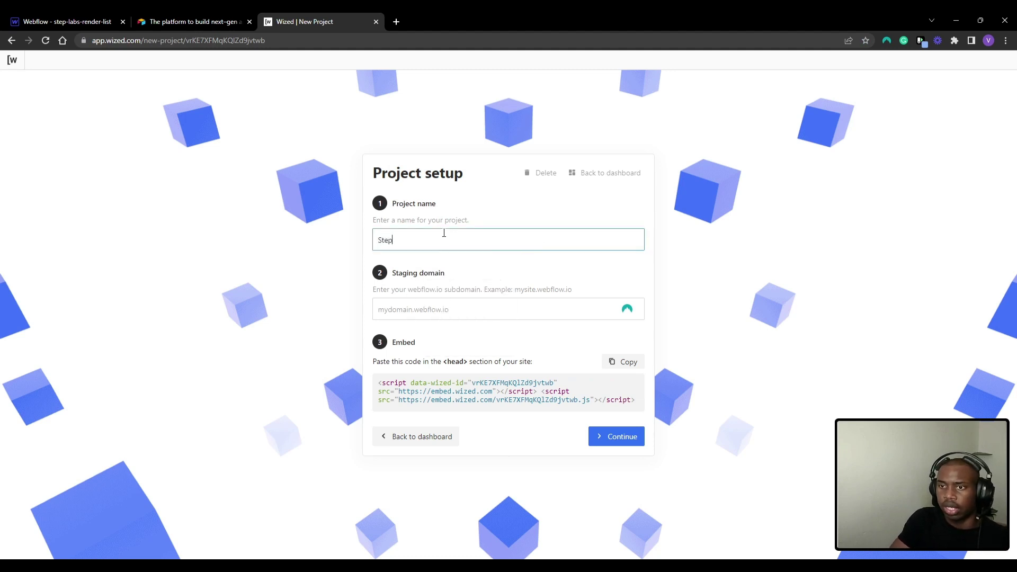
{"action": "type", "text": " Labs Render List"}
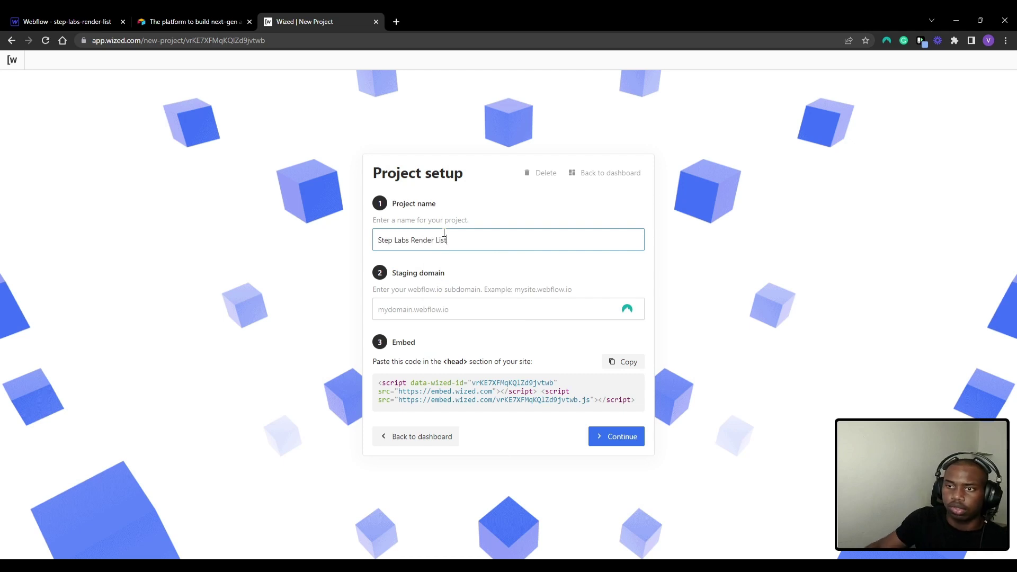
{"action": "left_click", "coordinate": [461, 228]}
Publish the Webflow site to the staging domain step-labs-render-list.webflow.io and open the published page.
{"action": "left_click", "coordinate": [80, 21]}
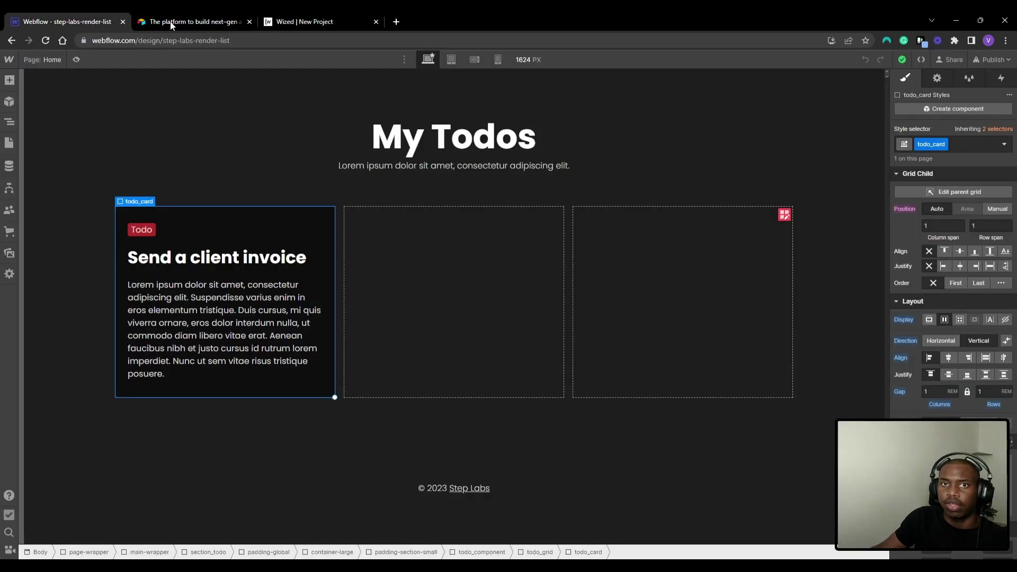
{"action": "left_click", "coordinate": [988, 60]}
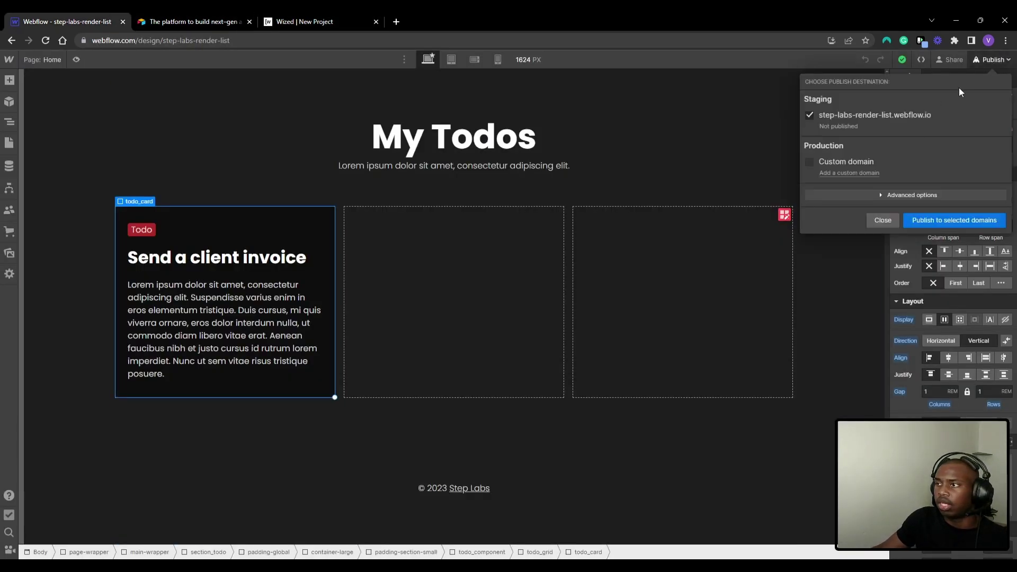
{"action": "left_click", "coordinate": [914, 115]}
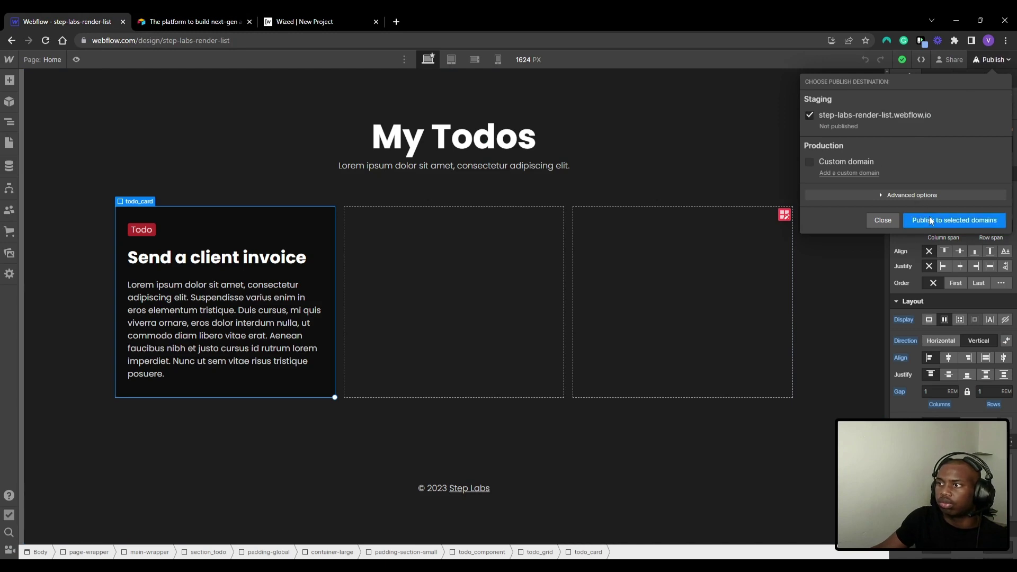
{"action": "left_click", "coordinate": [954, 220]}
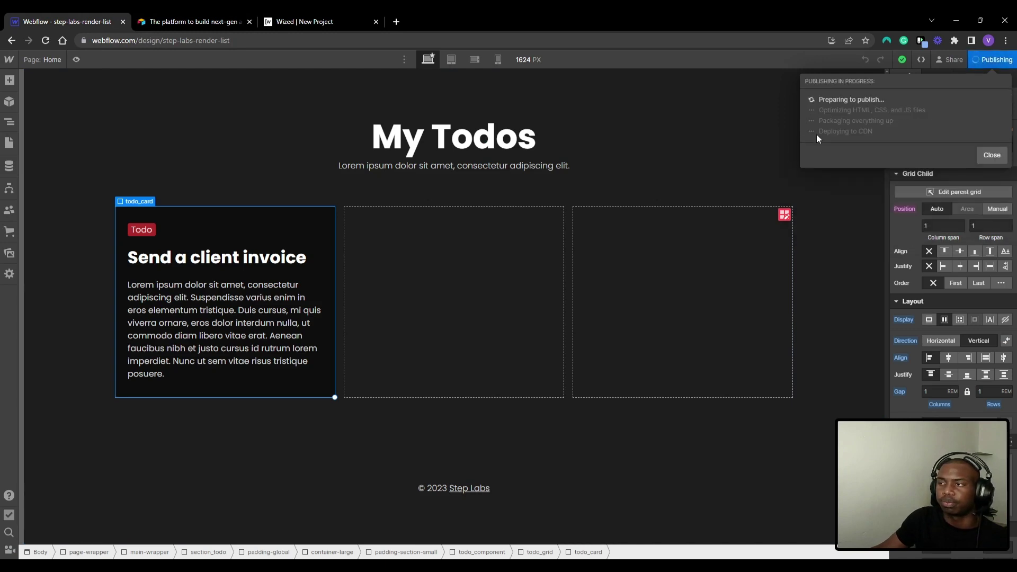
{"action": "left_click", "coordinate": [858, 109]}
Copy the published site's domain and set the Wized project's staging domain to step-labs-render-list.webflow.io.
{"action": "double_click", "coordinate": [179, 41]}
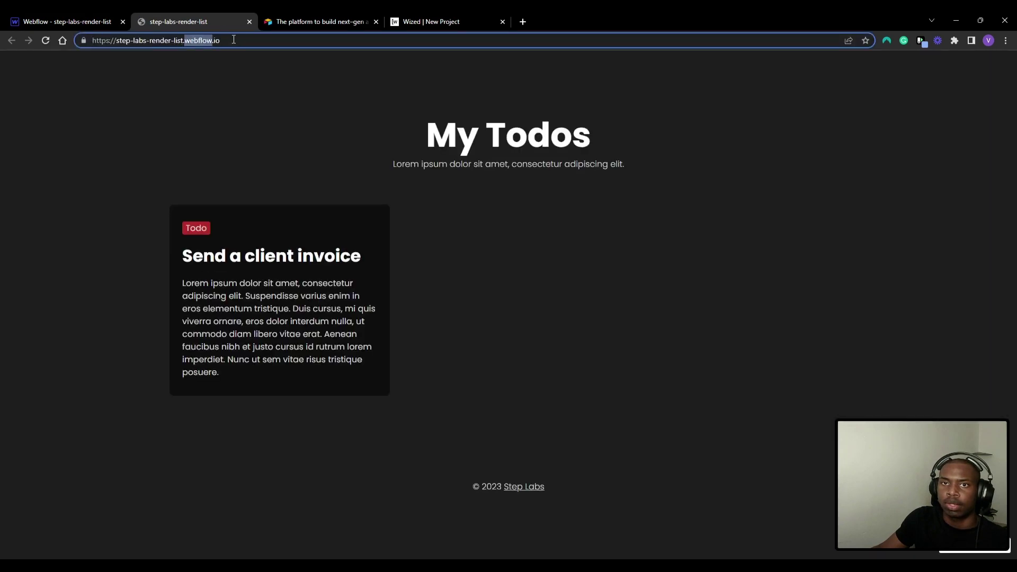
{"action": "left_click_drag", "start_coordinate": [261, 40], "coordinate": [116, 42]}
{"action": "key", "text": "ctrl+c"}
{"action": "left_click", "coordinate": [434, 22]}
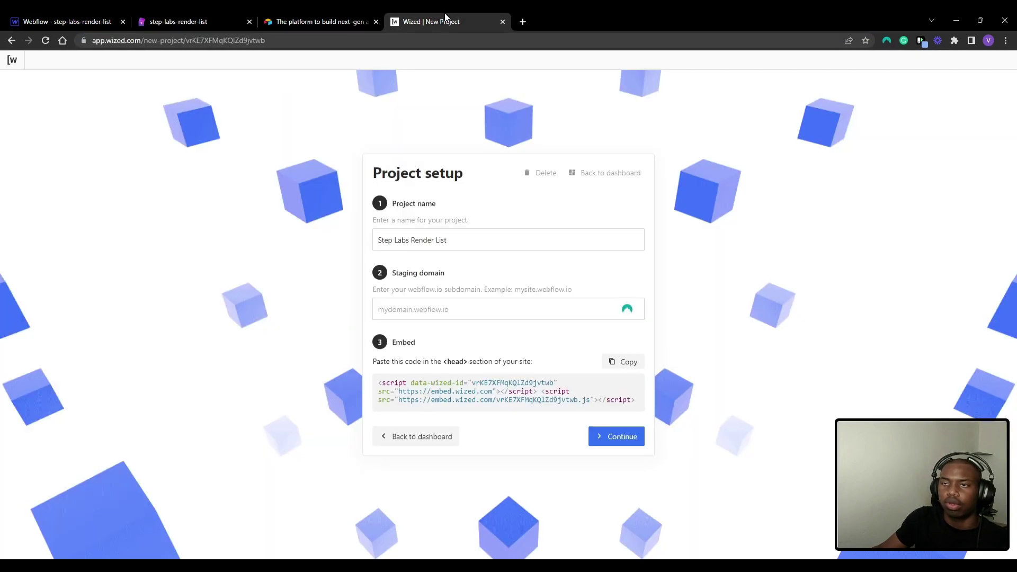
{"action": "left_click", "coordinate": [416, 312]}
{"action": "key", "text": "ctrl+v"}
{"action": "left_click", "coordinate": [430, 328]}
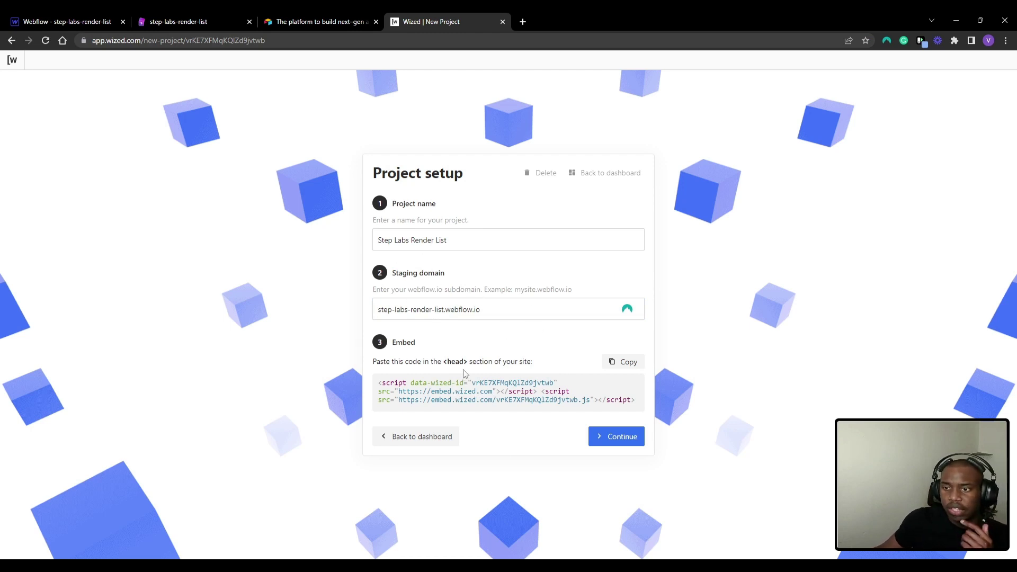
Copy the embed script for the site's head section from the Wized project setup.
{"action": "left_click_drag", "start_coordinate": [455, 362], "coordinate": [536, 362]}
{"action": "left_click", "coordinate": [571, 360]}
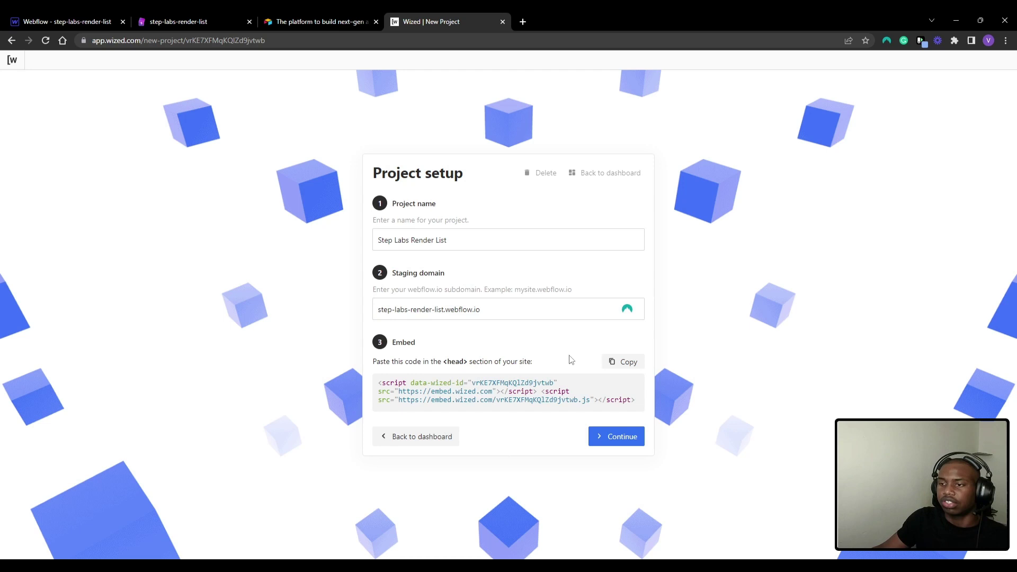
{"action": "left_click", "coordinate": [624, 364]}
Switch to Webflow and open the custom code settings of the step-labs-render-list site.
{"action": "left_click", "coordinate": [100, 20]}
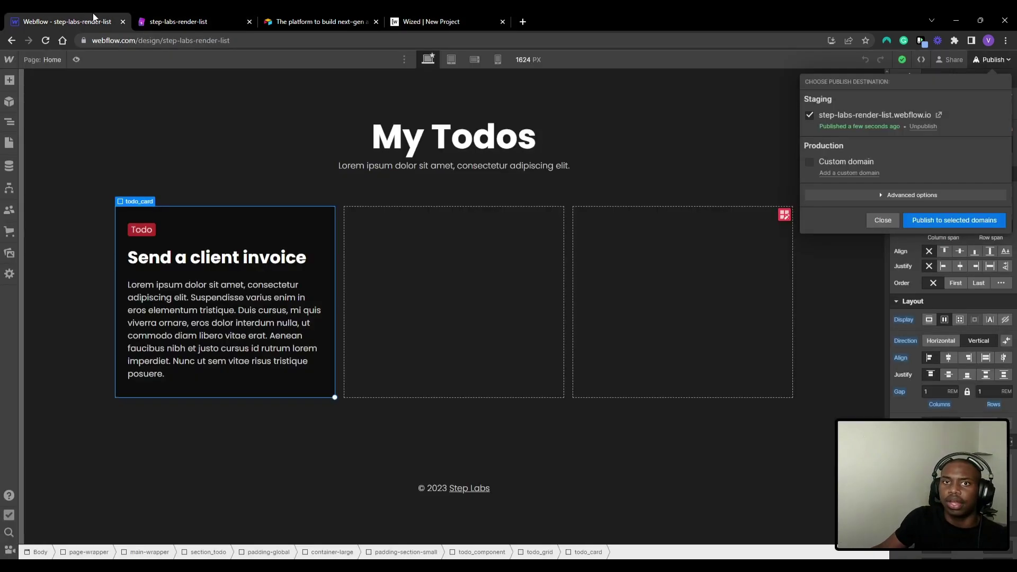
{"action": "left_click", "coordinate": [9, 59]}
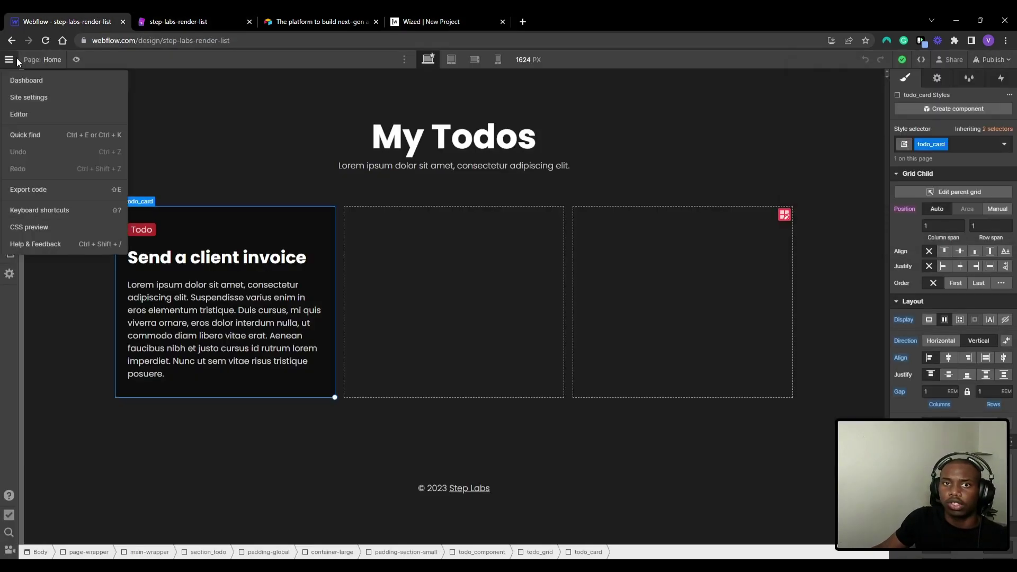
{"action": "left_click", "coordinate": [9, 59]}
{"action": "left_click", "coordinate": [47, 98]}
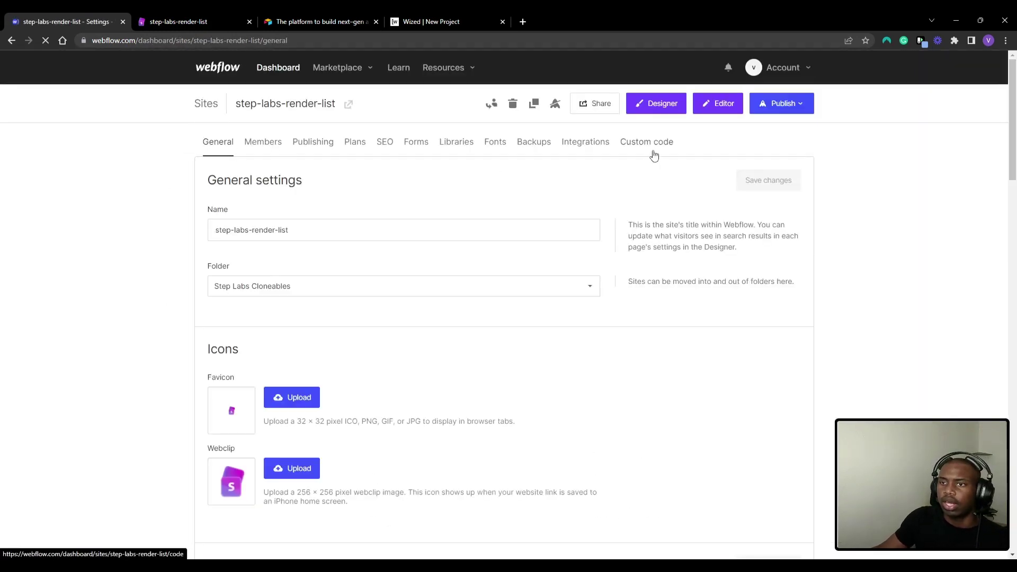
{"action": "left_click", "coordinate": [657, 147]}
Paste the Wized embed script into the site's head code and save the changes.
{"action": "scroll", "coordinate": [508, 297], "scroll_direction": "down", "scroll_amount": 1}
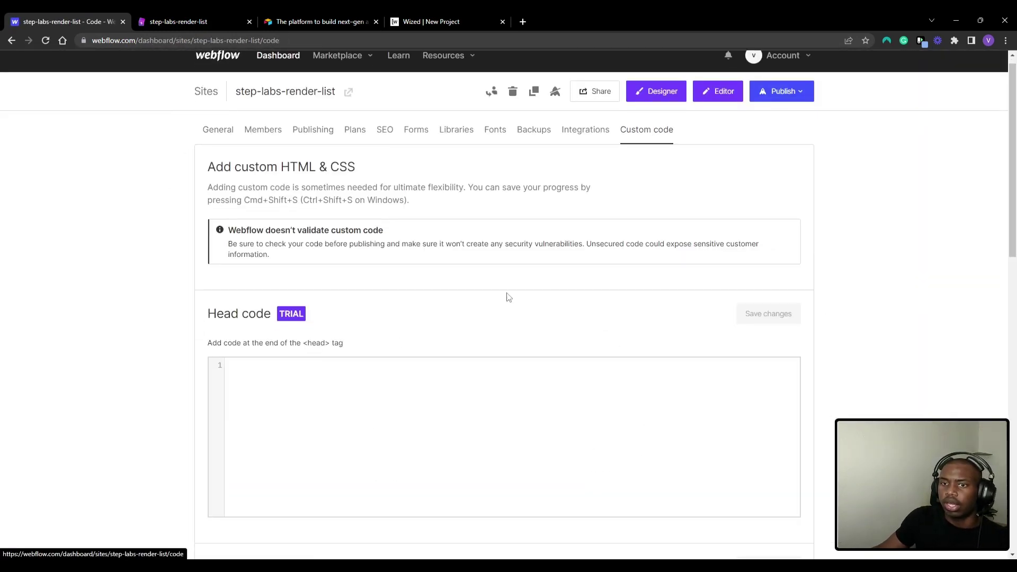
{"action": "scroll", "coordinate": [298, 302], "scroll_direction": "down", "scroll_amount": 2}
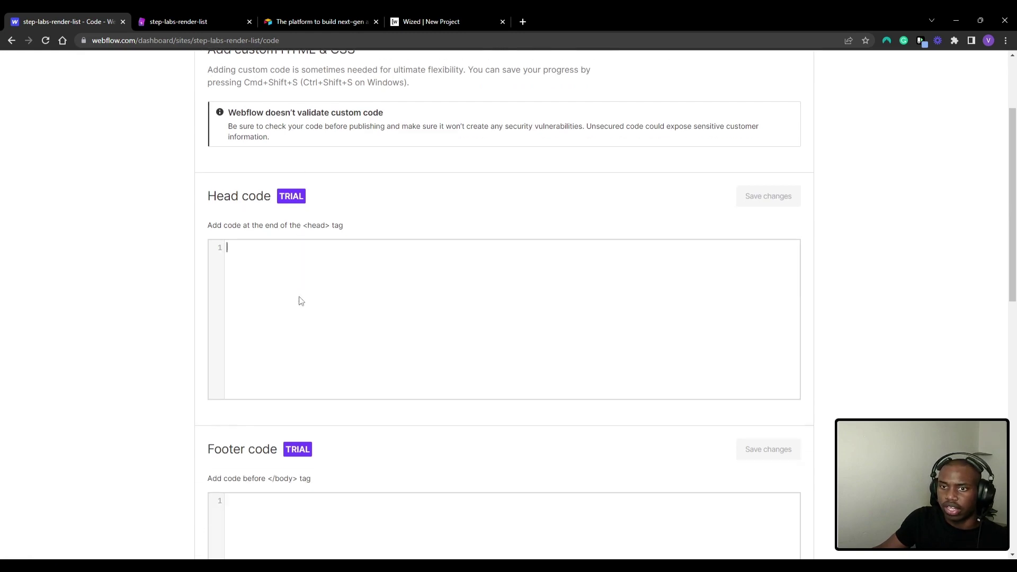
{"action": "key", "text": "ctrl+v"}
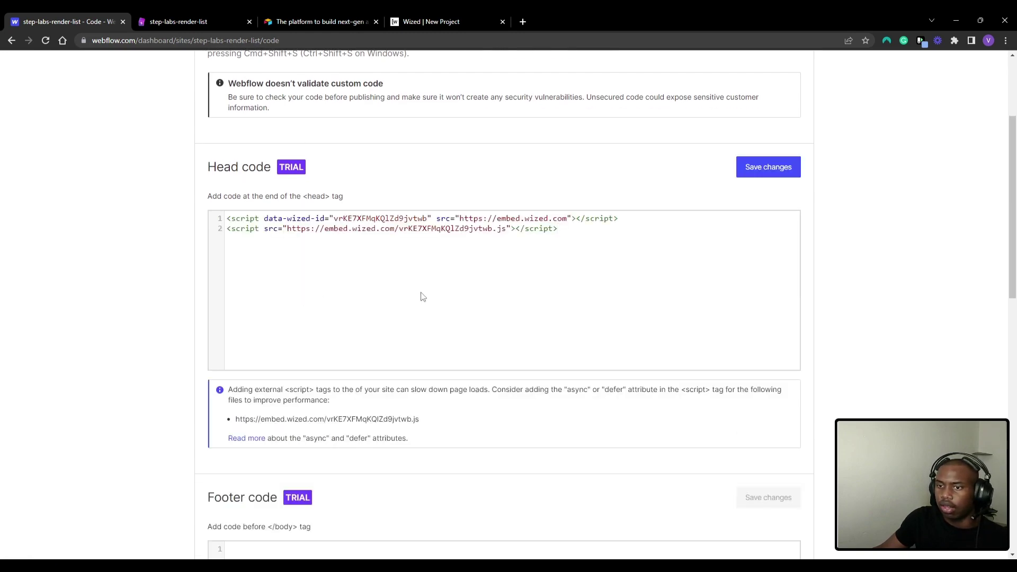
{"action": "left_click", "coordinate": [797, 167]}
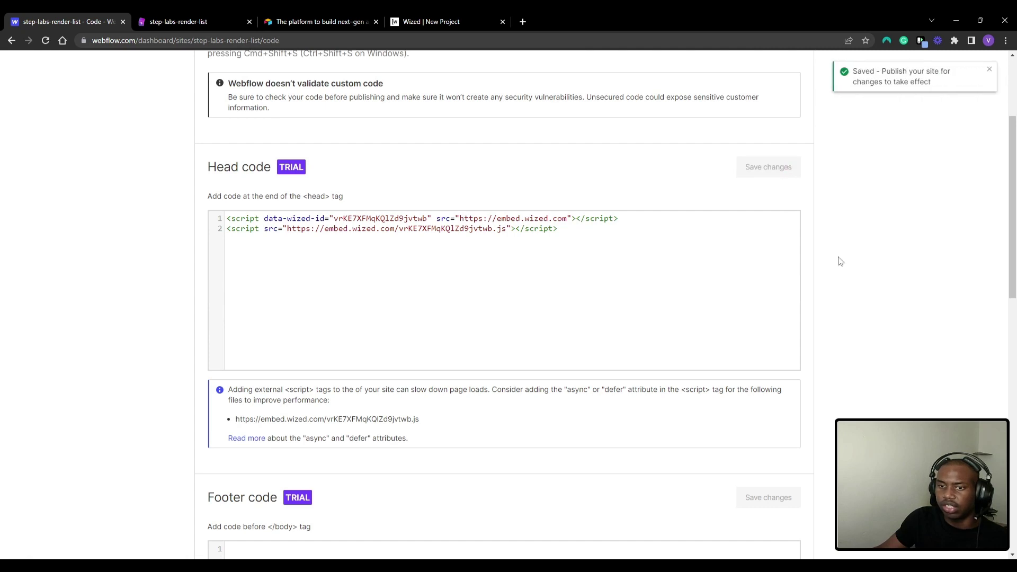
{"action": "scroll", "coordinate": [390, 420], "scroll_direction": "up", "scroll_amount": 3}
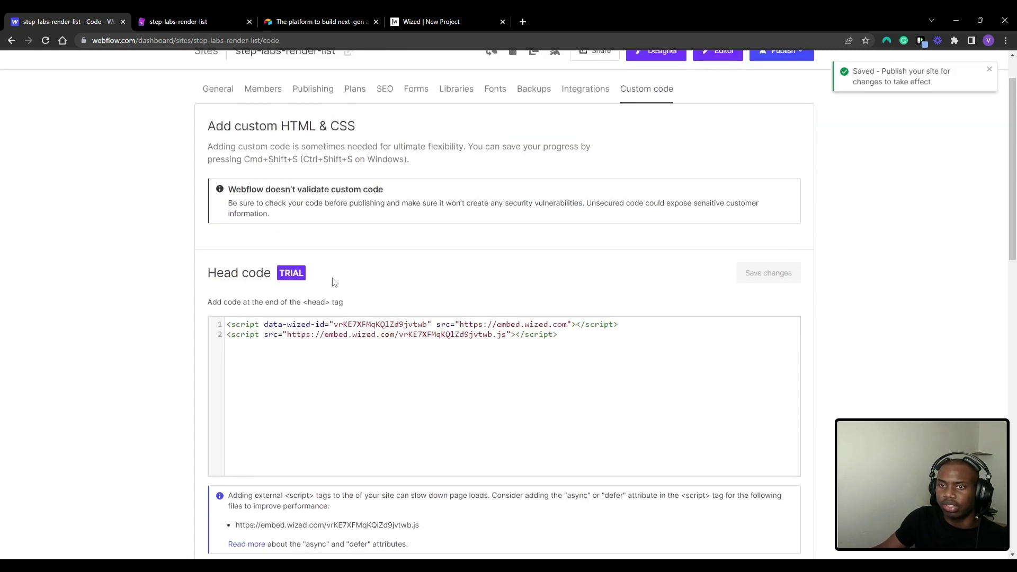
Publish the site to the staging domain step-labs-render-list.webflow.io and switch back to the Wized project.
{"action": "left_click", "coordinate": [781, 105]}
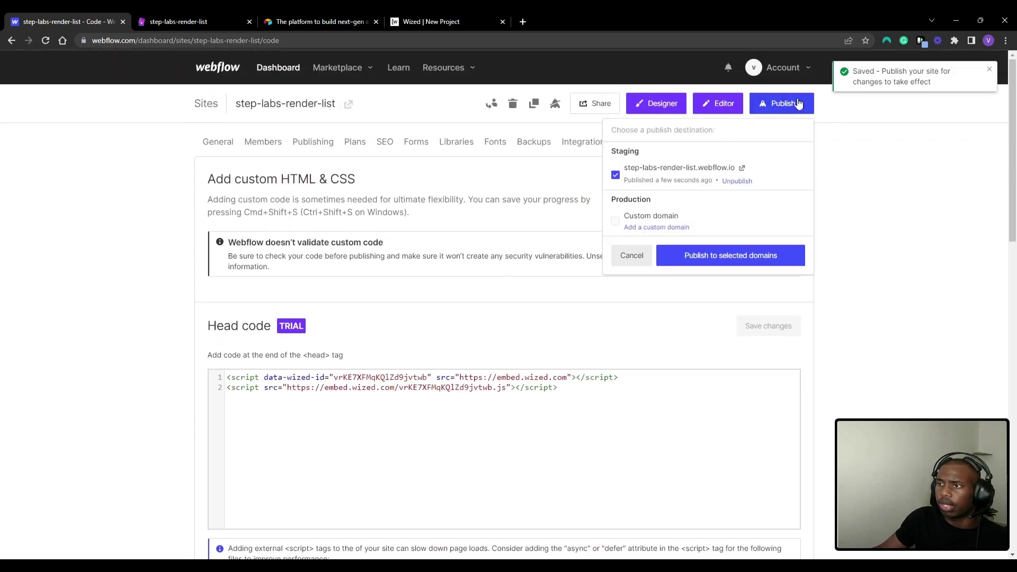
{"action": "left_click", "coordinate": [747, 253]}
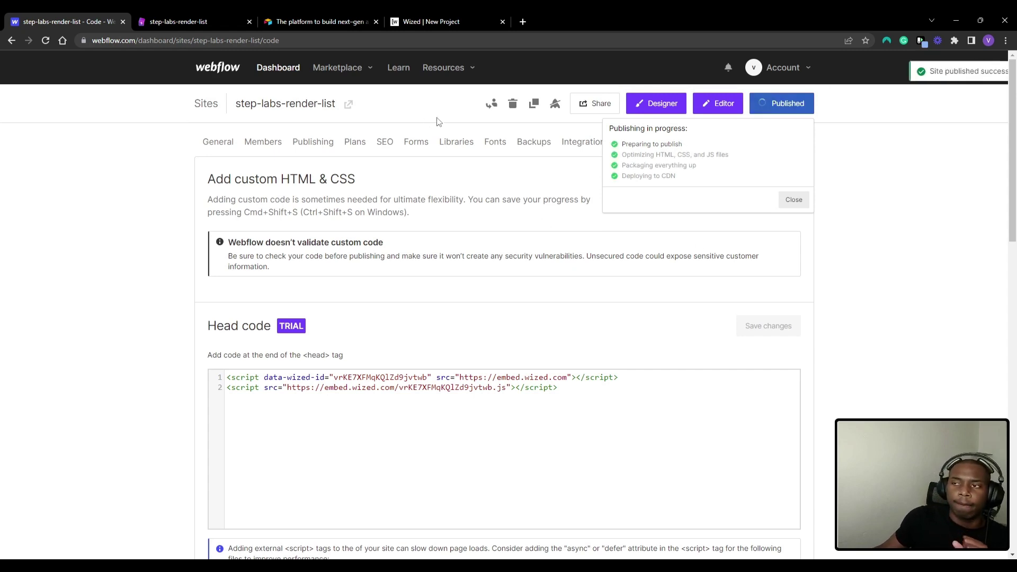
{"action": "left_click", "coordinate": [473, 23]}
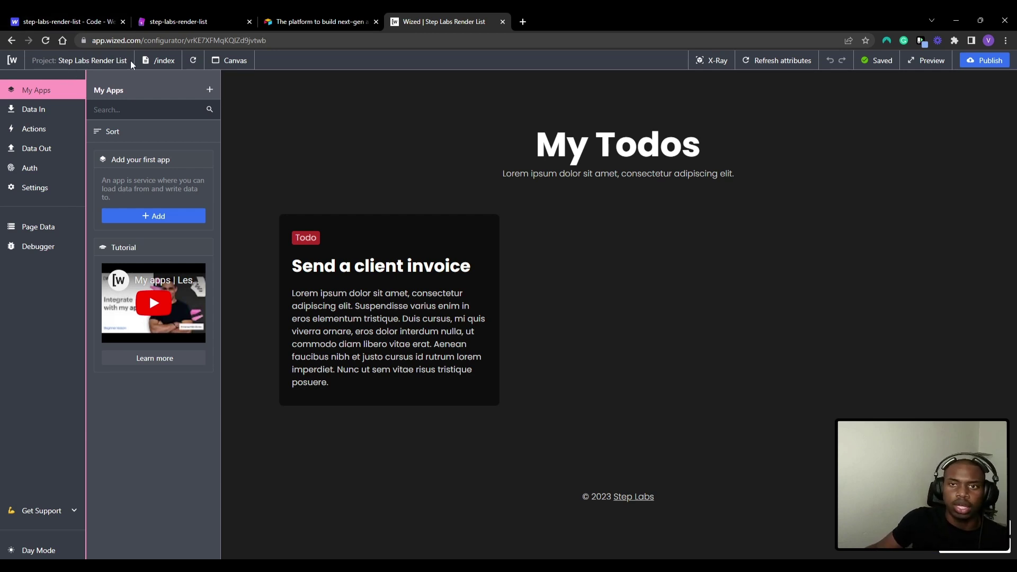
Look through the project's page list and its Data In, Actions, Data Out, Auth, Settings, Page Data and Debugger sections, ending at My Apps.
{"action": "left_click", "coordinate": [151, 60]}
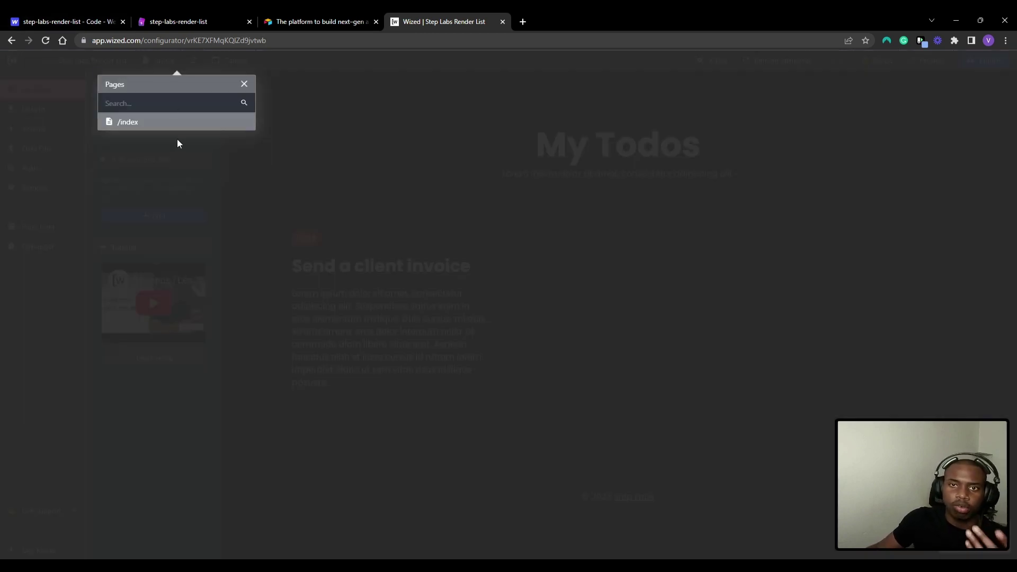
{"action": "left_click", "coordinate": [179, 141]}
{"action": "left_click", "coordinate": [167, 62]}
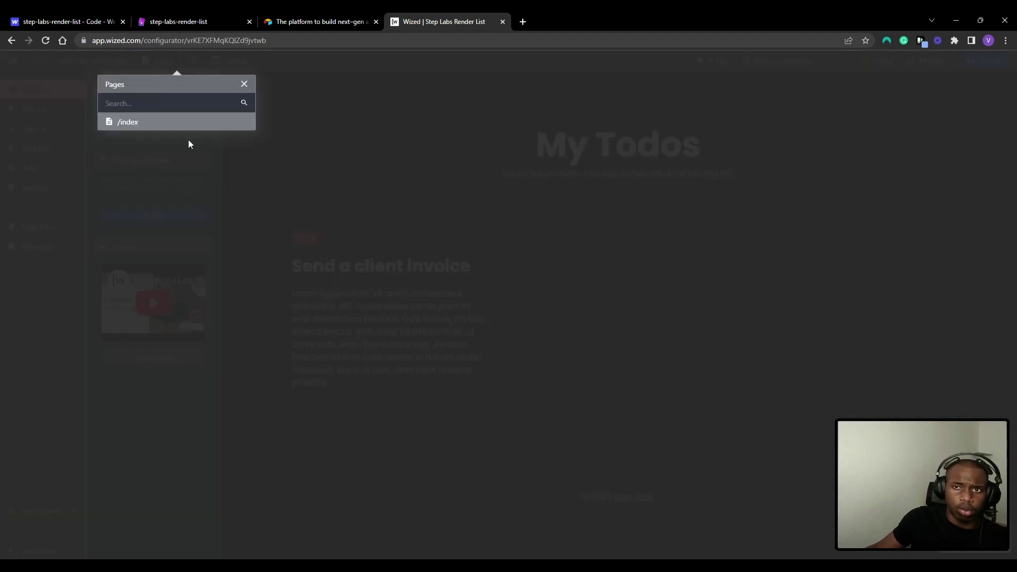
{"action": "left_click", "coordinate": [189, 139]}
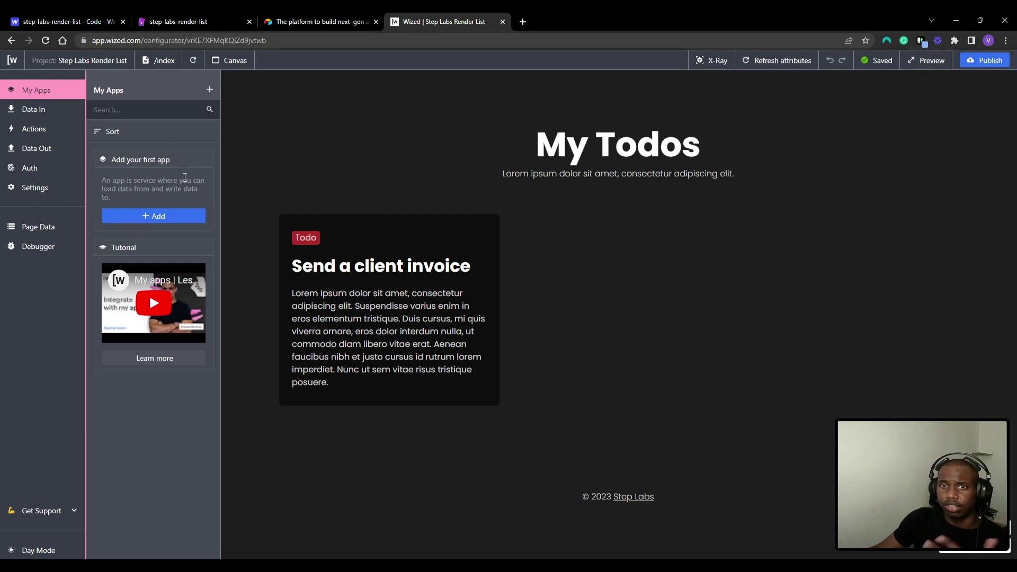
{"action": "left_click", "coordinate": [73, 108]}
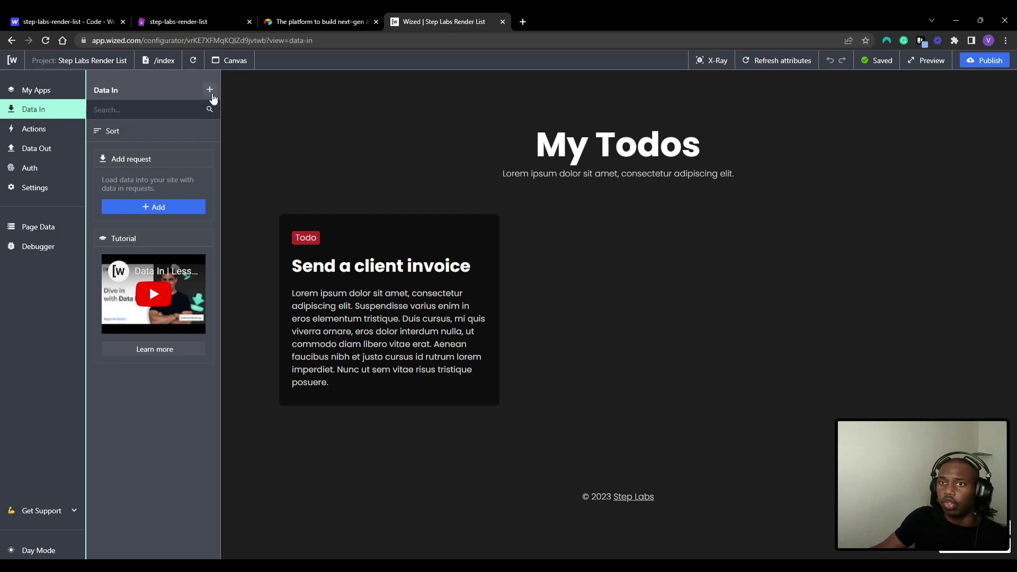
{"action": "left_click", "coordinate": [80, 135]}
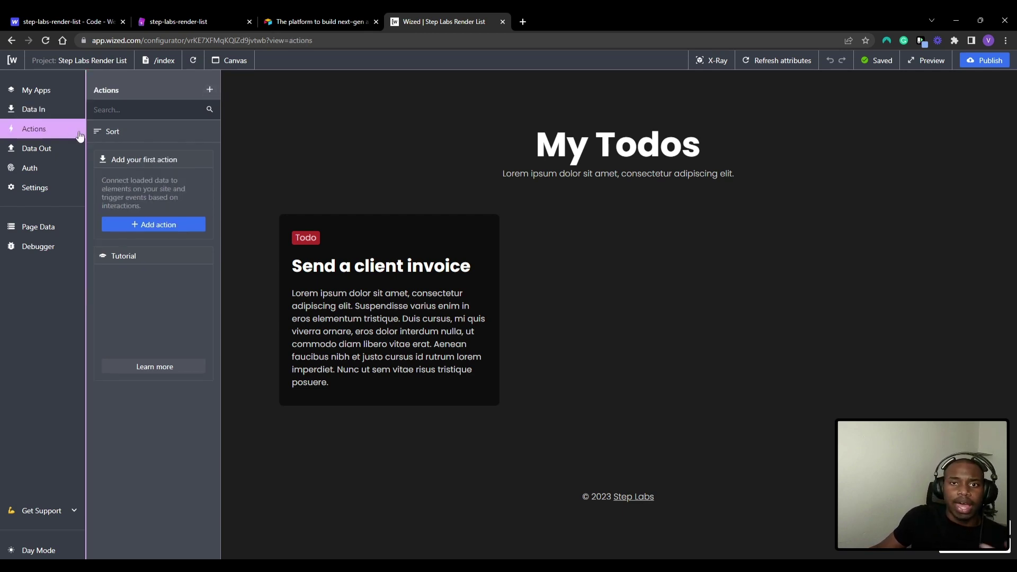
{"action": "left_click", "coordinate": [58, 149]}
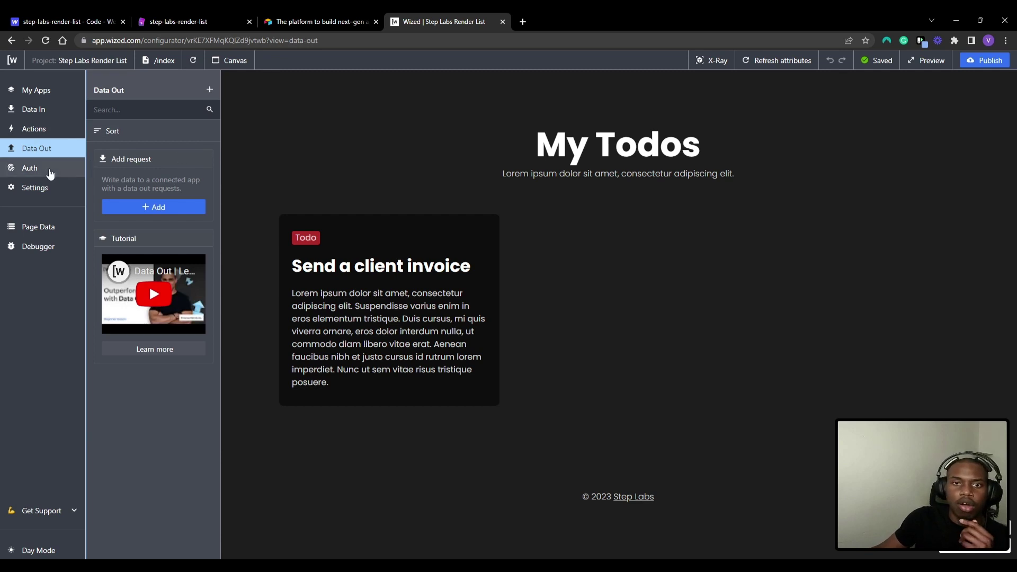
{"action": "left_click", "coordinate": [32, 168]}
{"action": "left_click", "coordinate": [78, 188]}
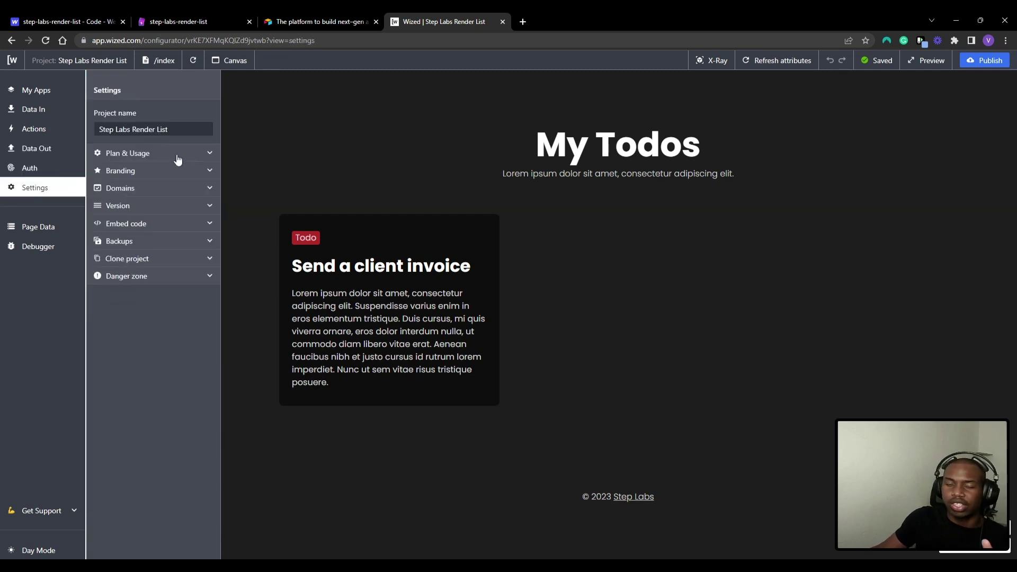
{"action": "left_click", "coordinate": [77, 228]}
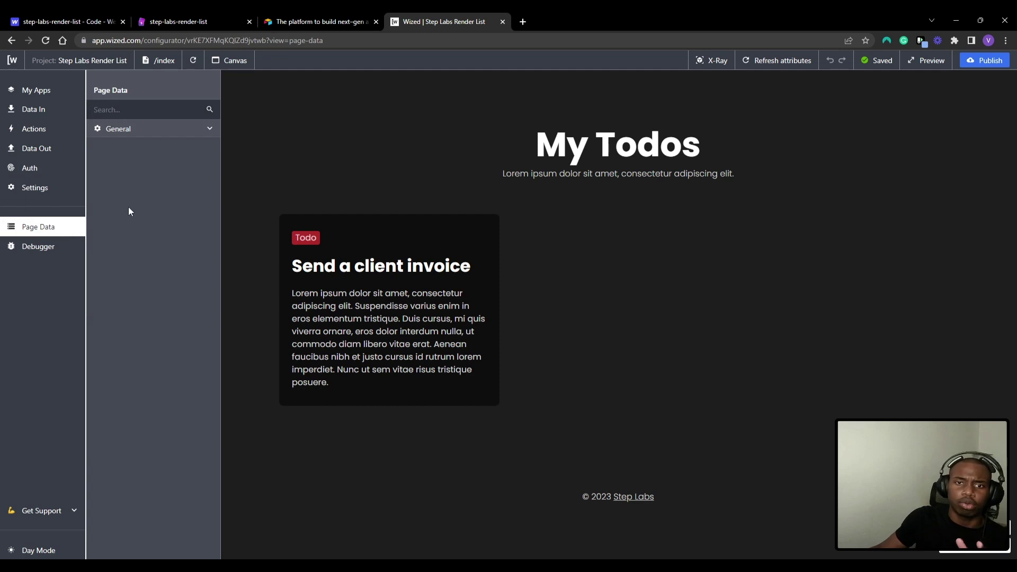
{"action": "left_click", "coordinate": [68, 246]}
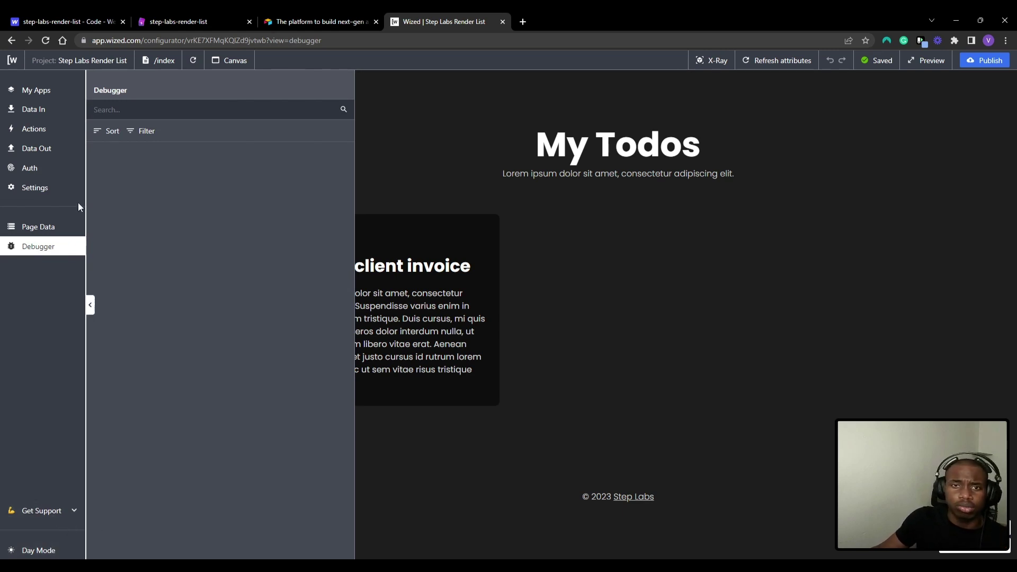
{"action": "left_click", "coordinate": [61, 91]}
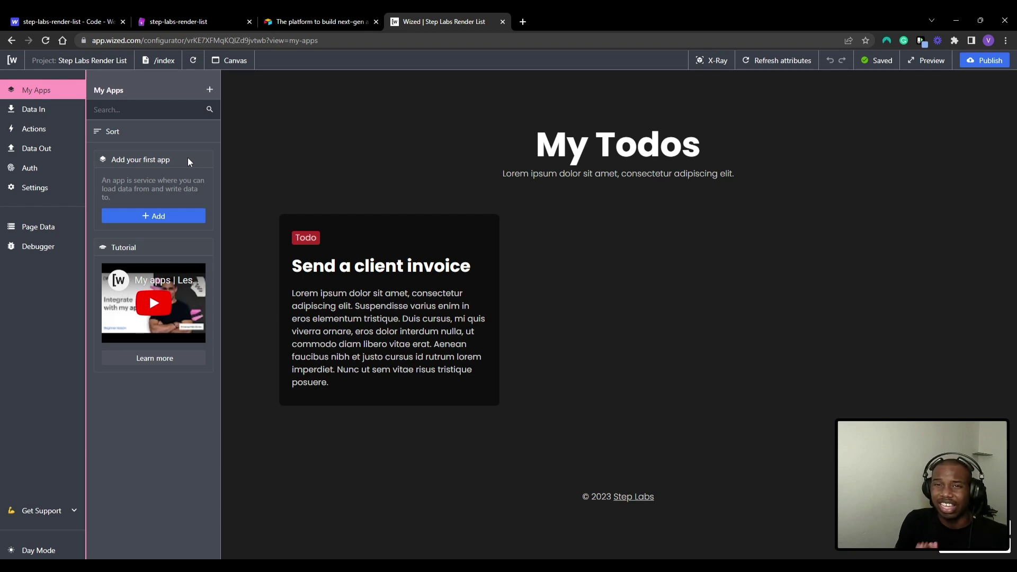
Switch to Airtable, sign in to the account and create a new base.
{"action": "left_click", "coordinate": [298, 21]}
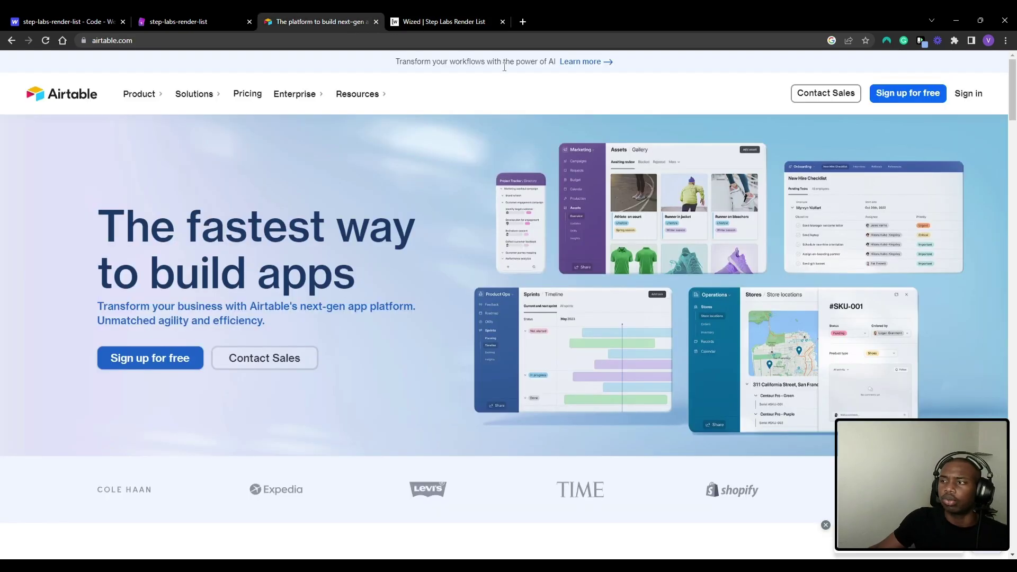
{"action": "left_click", "coordinate": [969, 95]}
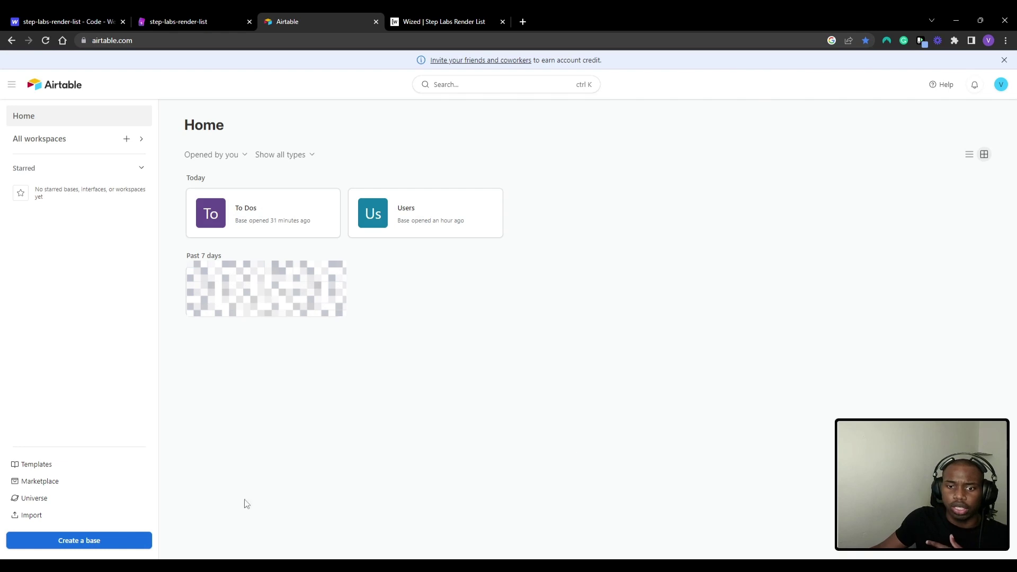
{"action": "left_click", "coordinate": [104, 542]}
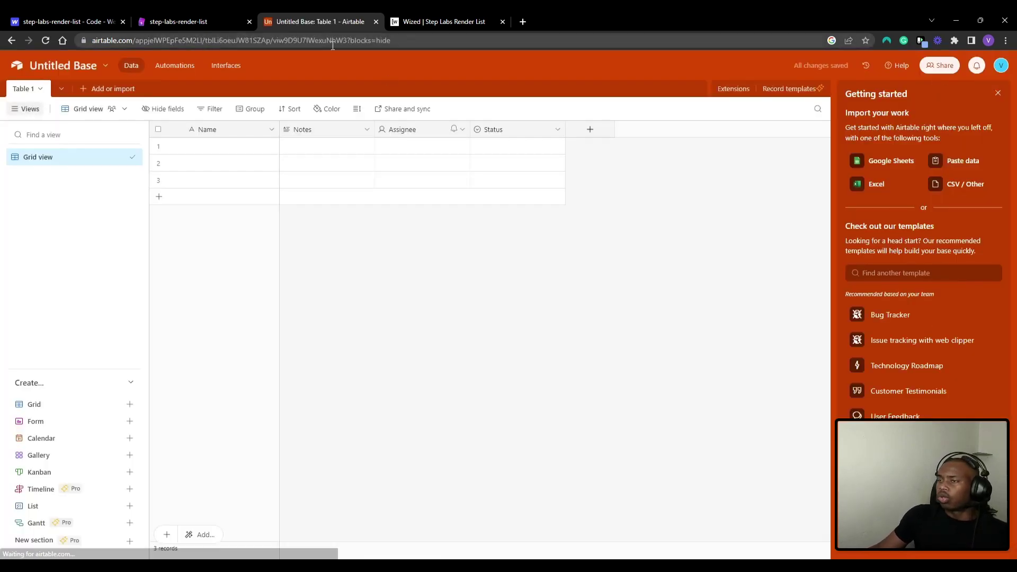
Rename the new base as Step Labs Todo Base and dismiss the getting-started guide.
{"action": "left_click", "coordinate": [80, 68]}
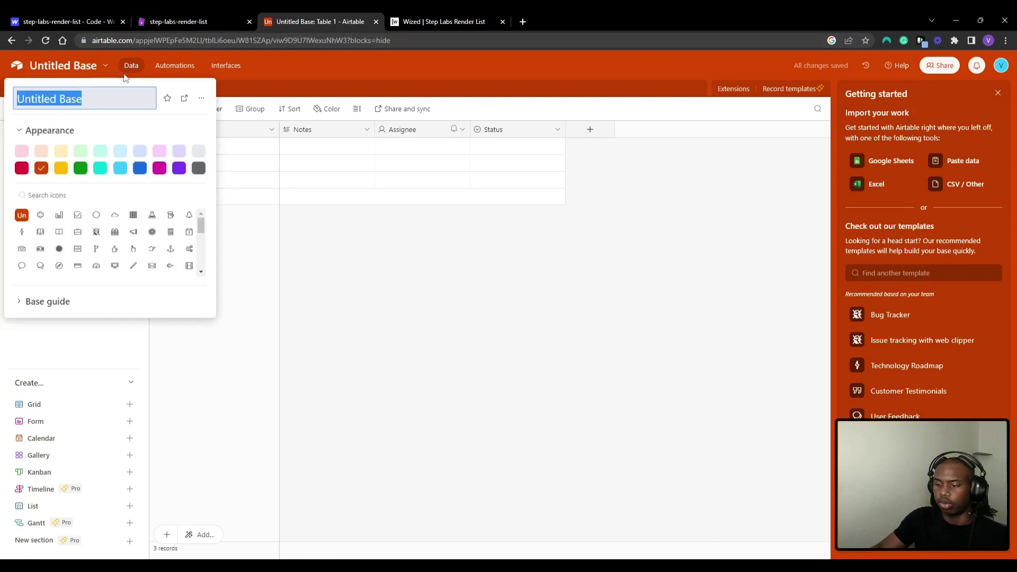
{"action": "type", "text": "SteP"}
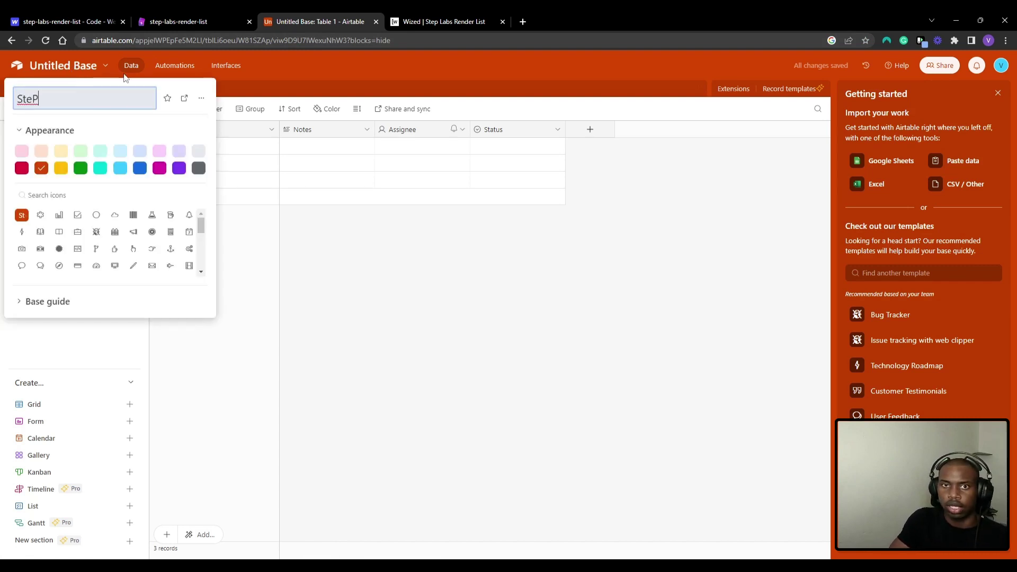
{"action": "key", "text": "BackSpace"}
{"action": "type", "text": "p Labs"}
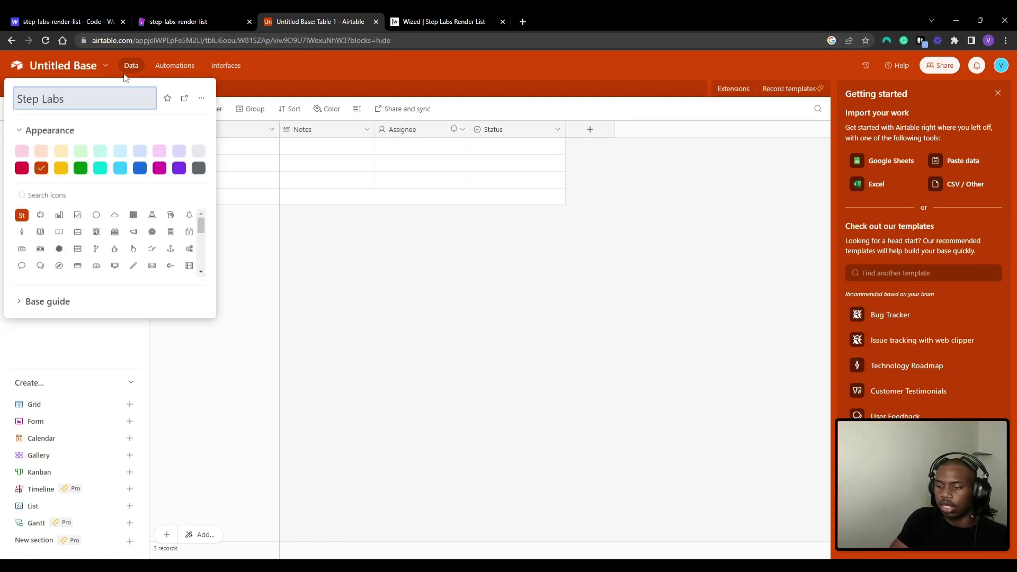
{"action": "type", "text": " Todo Base"}
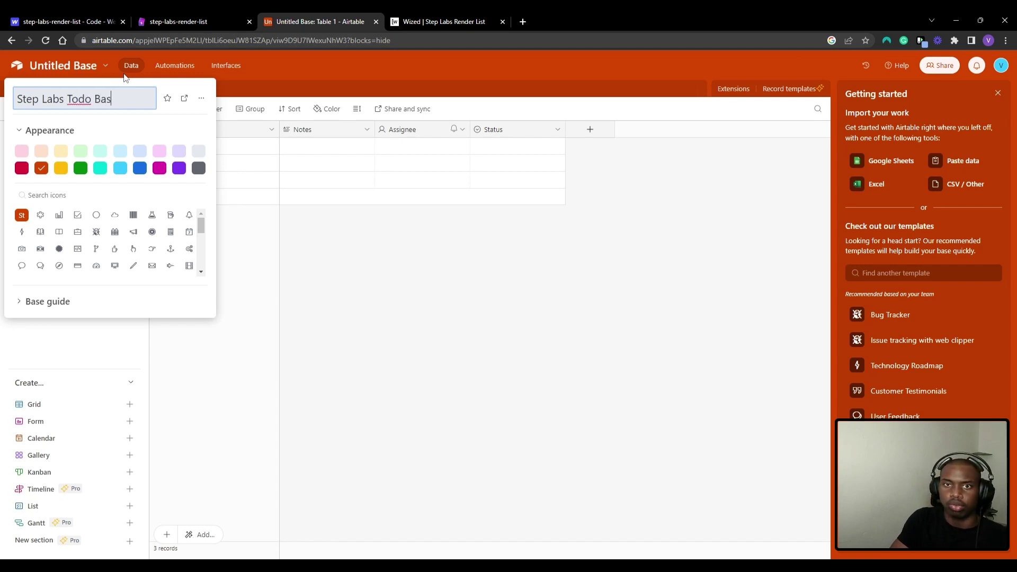
{"action": "key", "text": "Return"}
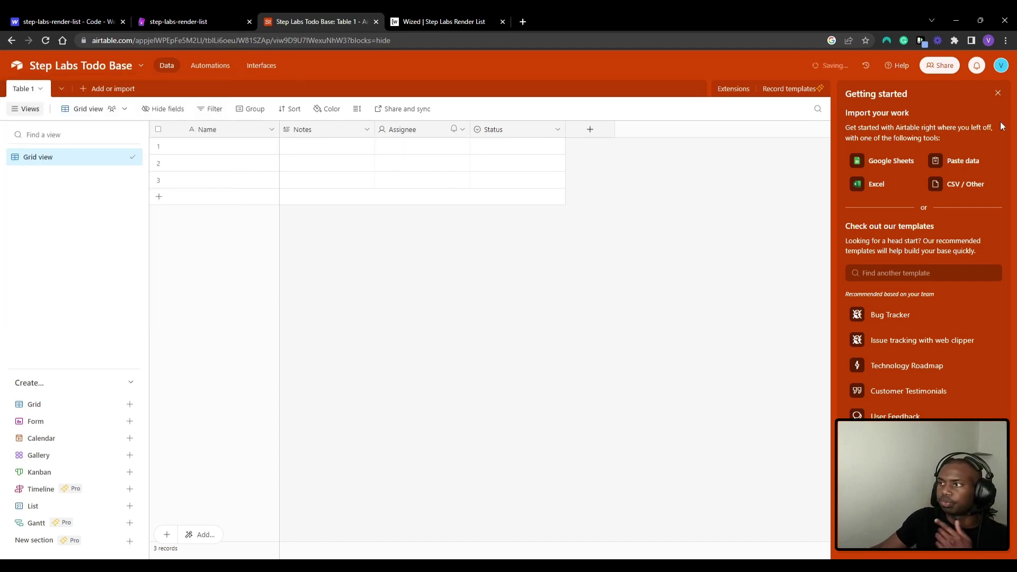
{"action": "left_click", "coordinate": [998, 94]}
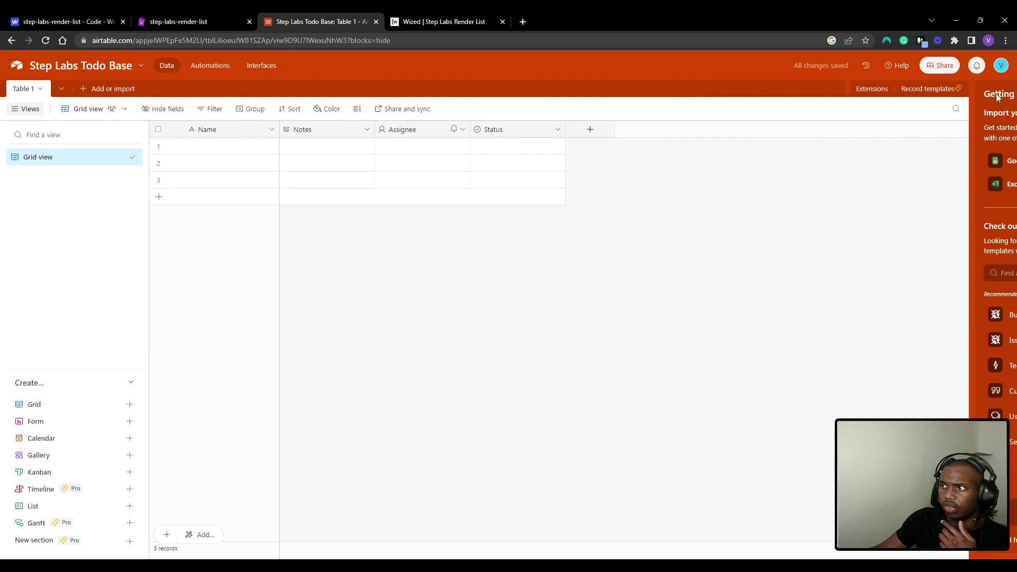
Delete the Assignee and Notes fields from Table 1.
{"action": "left_click", "coordinate": [403, 130]}
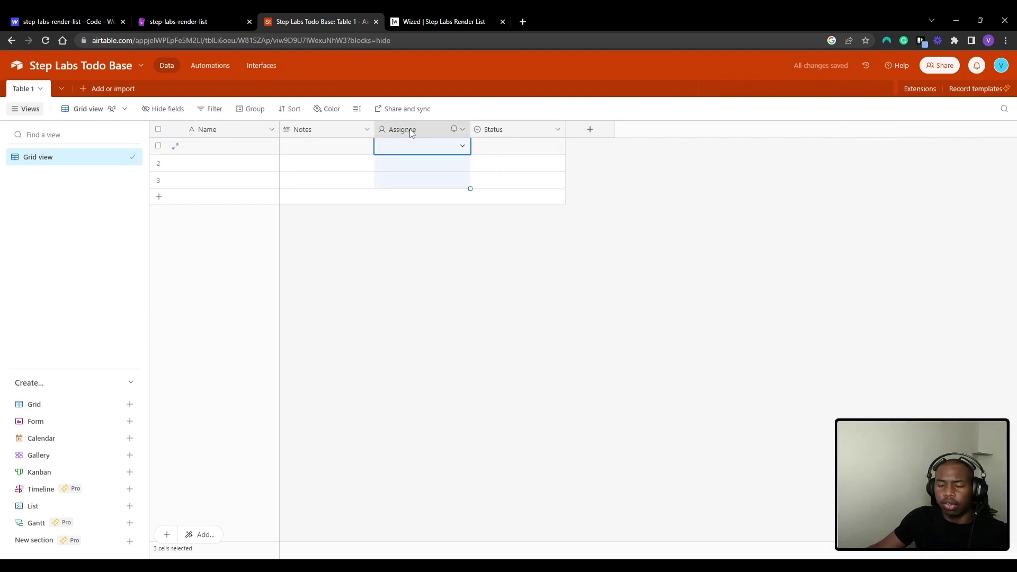
{"action": "right_click", "coordinate": [419, 133]}
{"action": "left_click", "coordinate": [408, 416]}
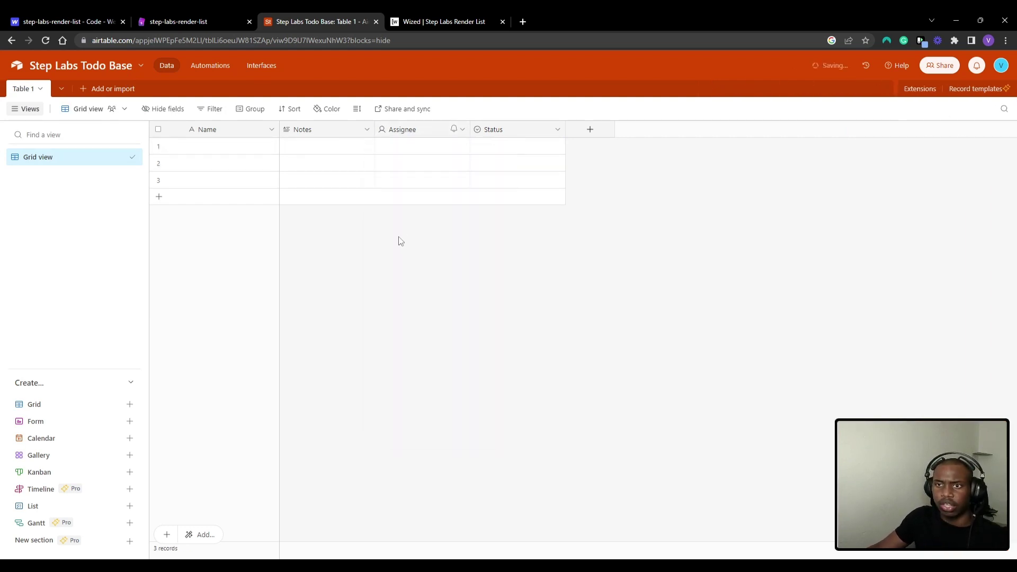
{"action": "left_click", "coordinate": [306, 129]}
{"action": "right_click", "coordinate": [307, 129]}
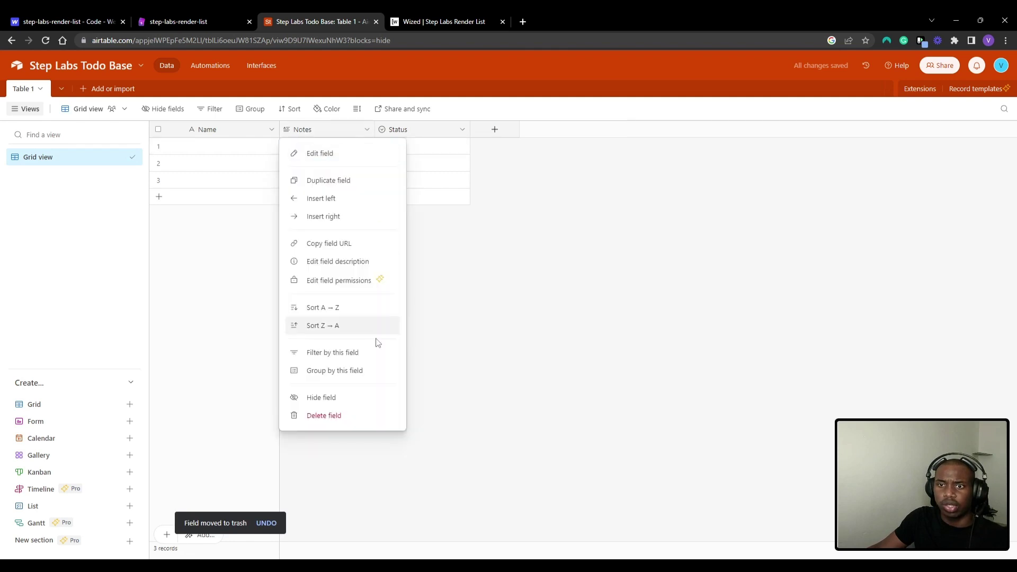
{"action": "left_click", "coordinate": [357, 416]}
{"action": "left_click", "coordinate": [341, 129]}
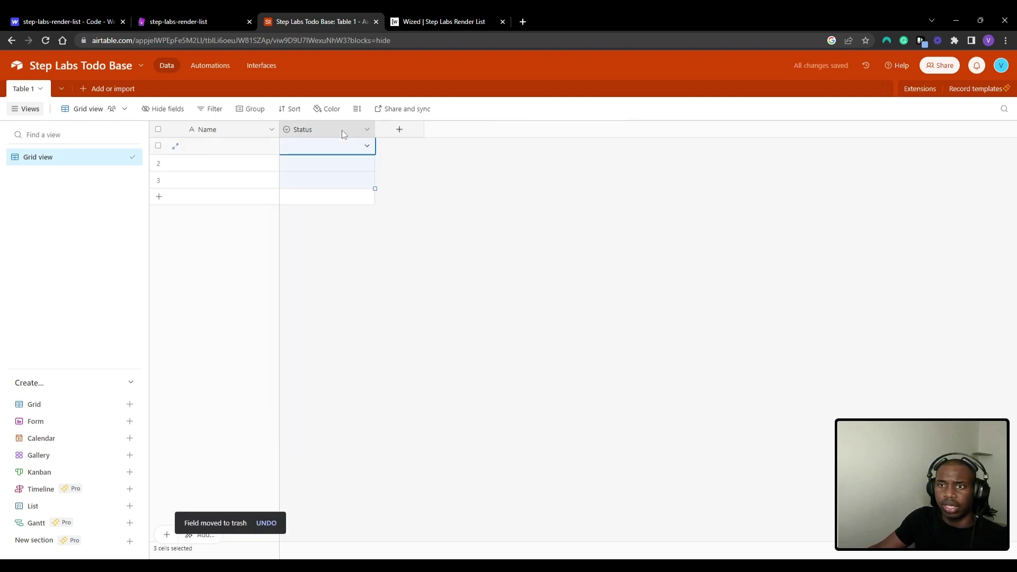
{"action": "left_click", "coordinate": [424, 158]}
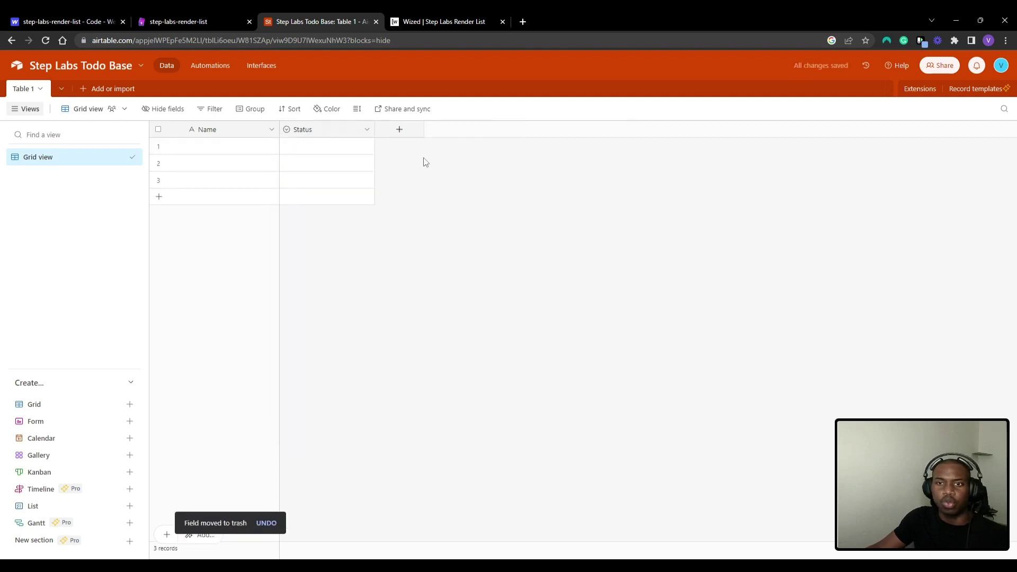
{"action": "left_click", "coordinate": [346, 131]}
{"action": "left_click", "coordinate": [366, 129]}
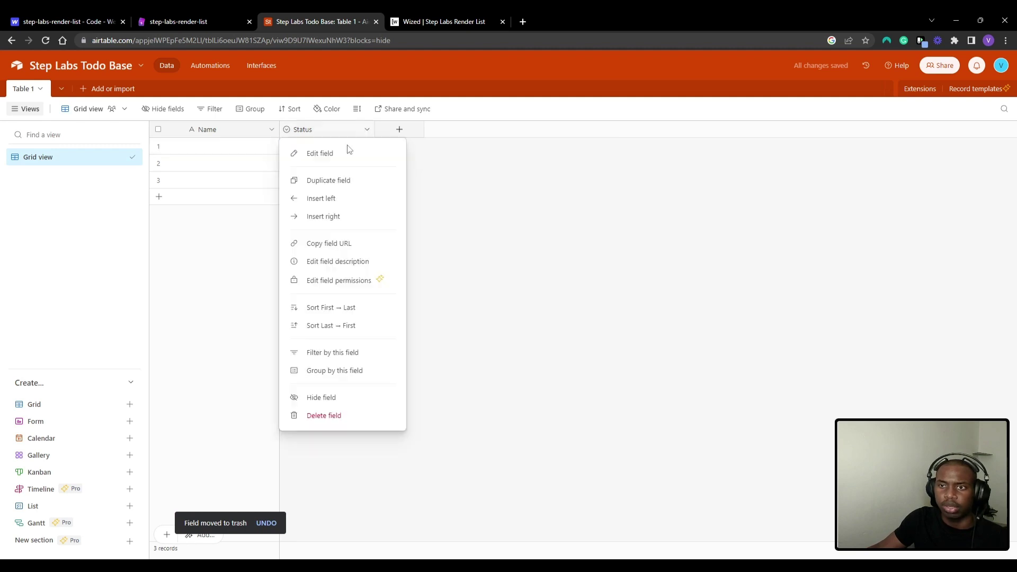
{"action": "left_click", "coordinate": [471, 193]}
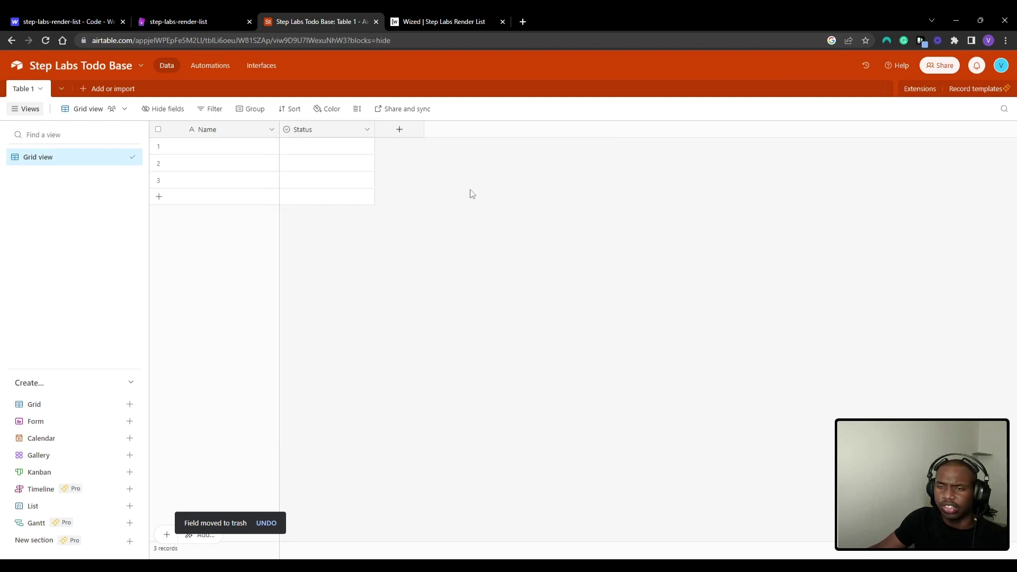
{"action": "left_click", "coordinate": [203, 131]}
{"action": "left_click", "coordinate": [418, 190]}
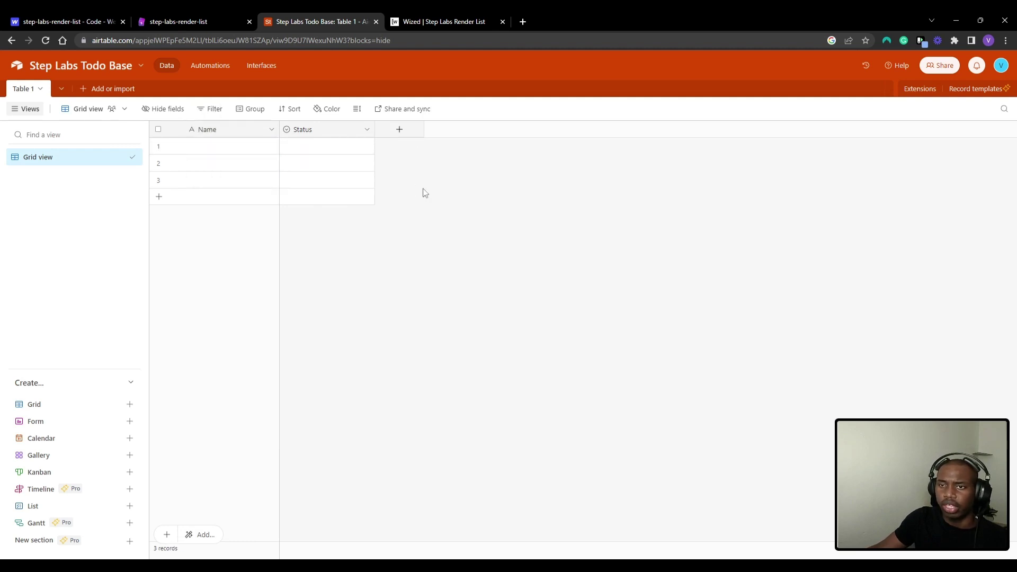
{"action": "left_click", "coordinate": [208, 130]}
{"action": "left_click", "coordinate": [487, 161]}
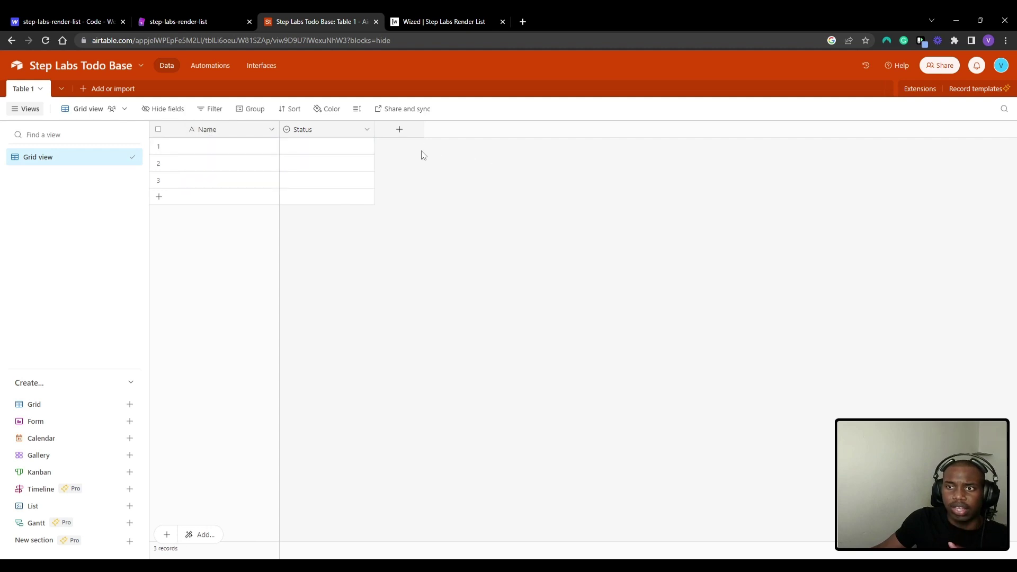
Open the site in the Webflow Designer and, back in Airtable, create a long text field named Paragraph in Table 1.
{"action": "left_click", "coordinate": [418, 131]}
{"action": "left_click", "coordinate": [88, 17]}
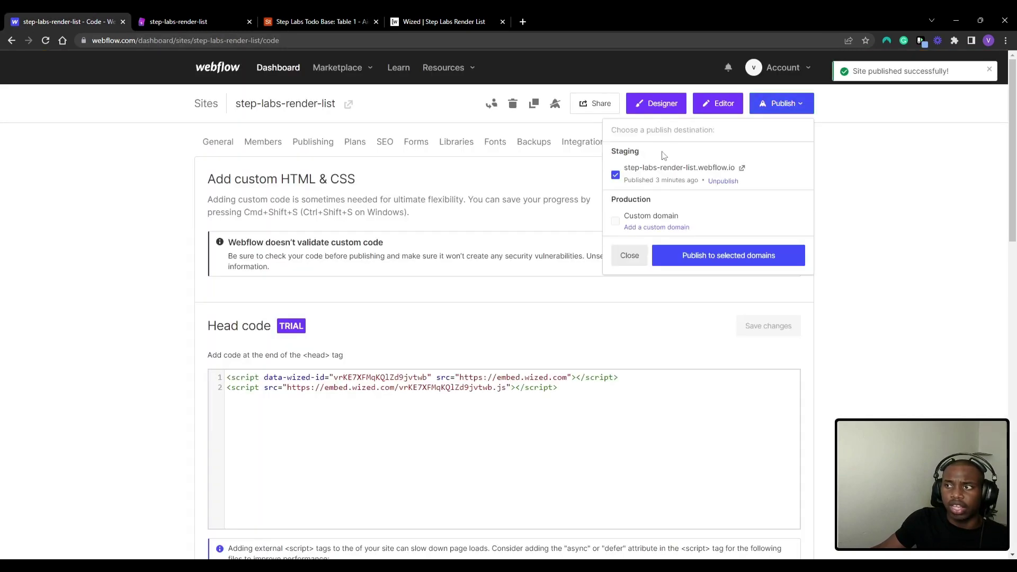
{"action": "left_click", "coordinate": [656, 103]}
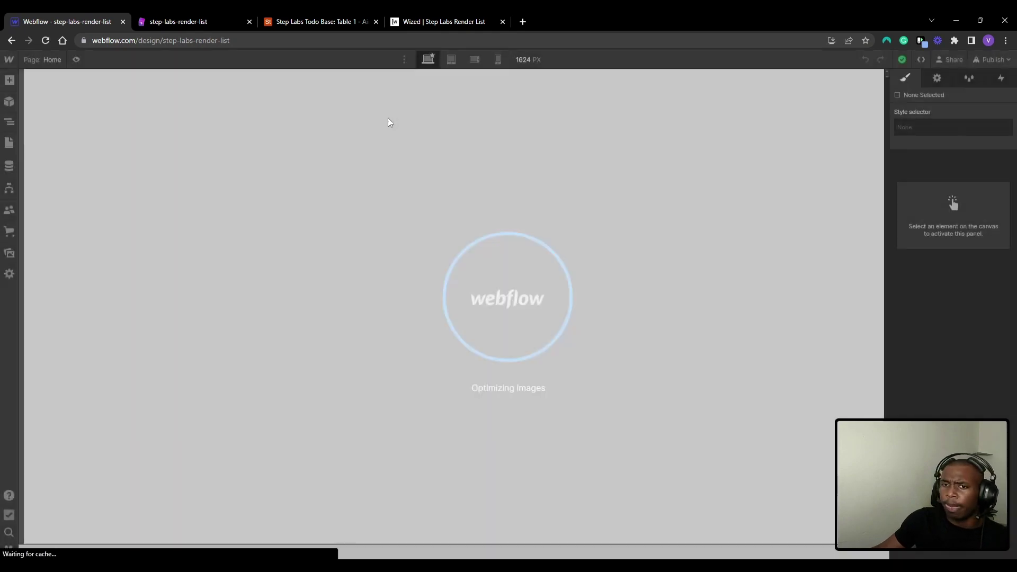
{"action": "left_click", "coordinate": [424, 21]}
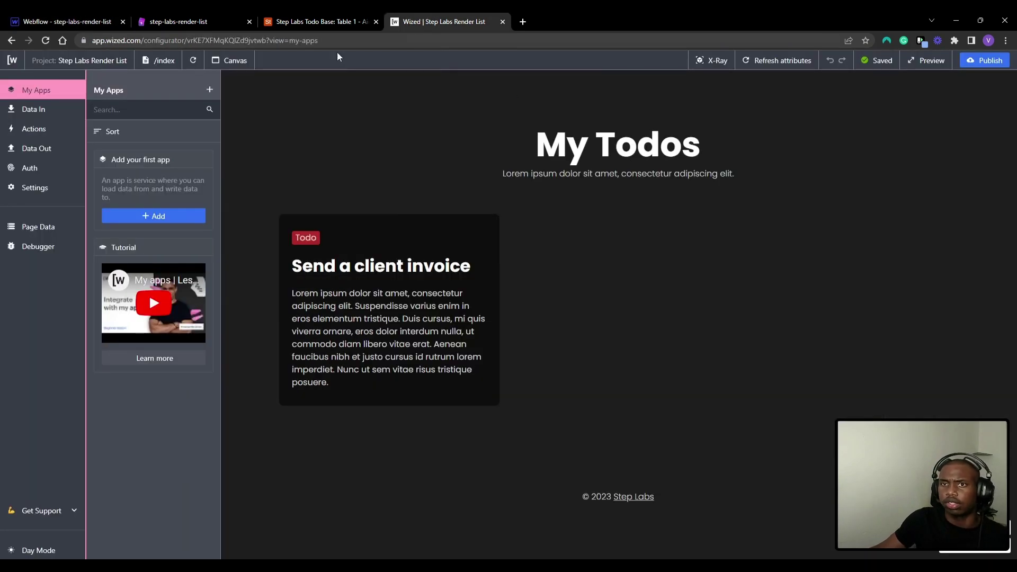
{"action": "left_click", "coordinate": [316, 19]}
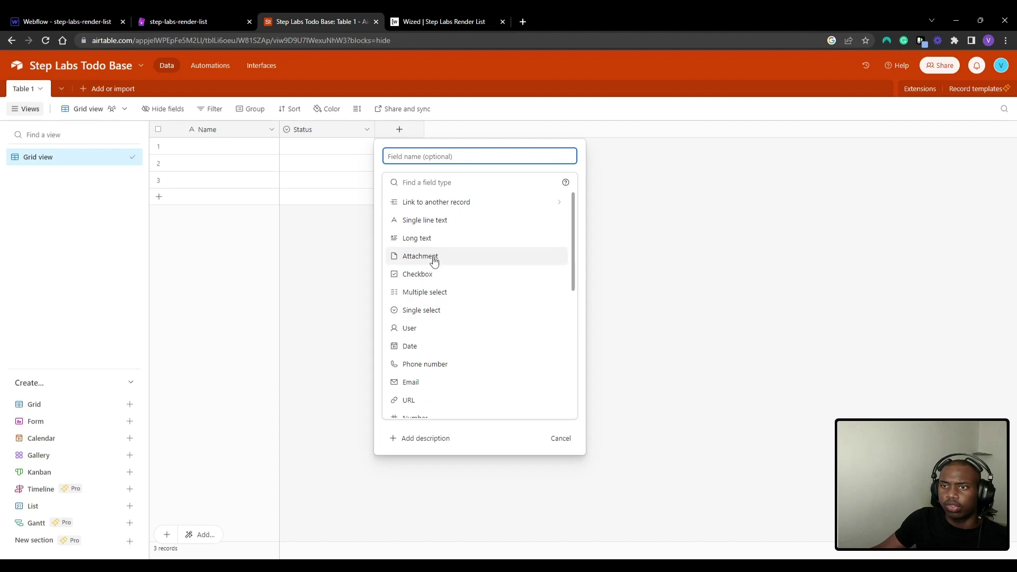
{"action": "left_click", "coordinate": [449, 239]}
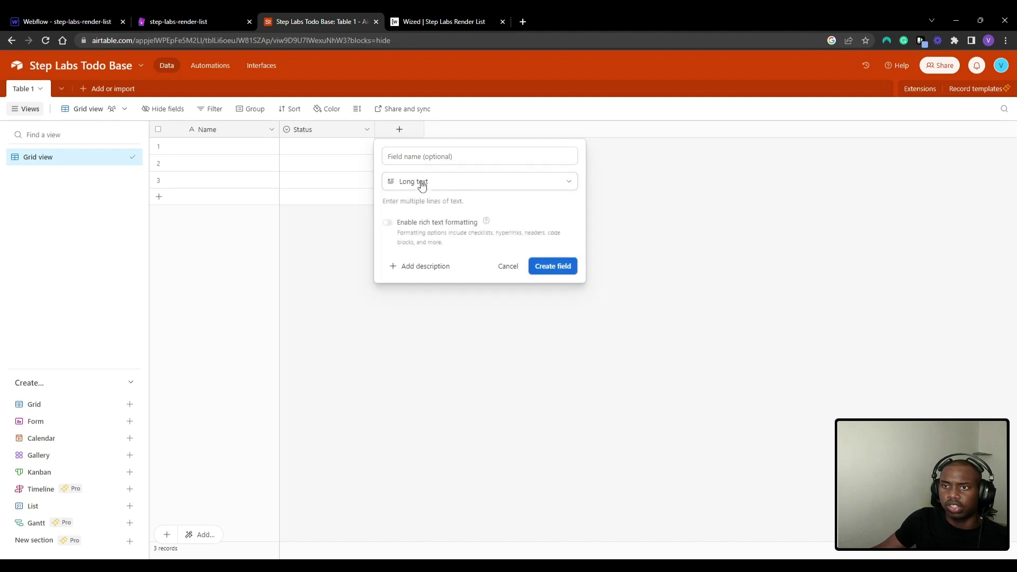
{"action": "left_click", "coordinate": [451, 159]}
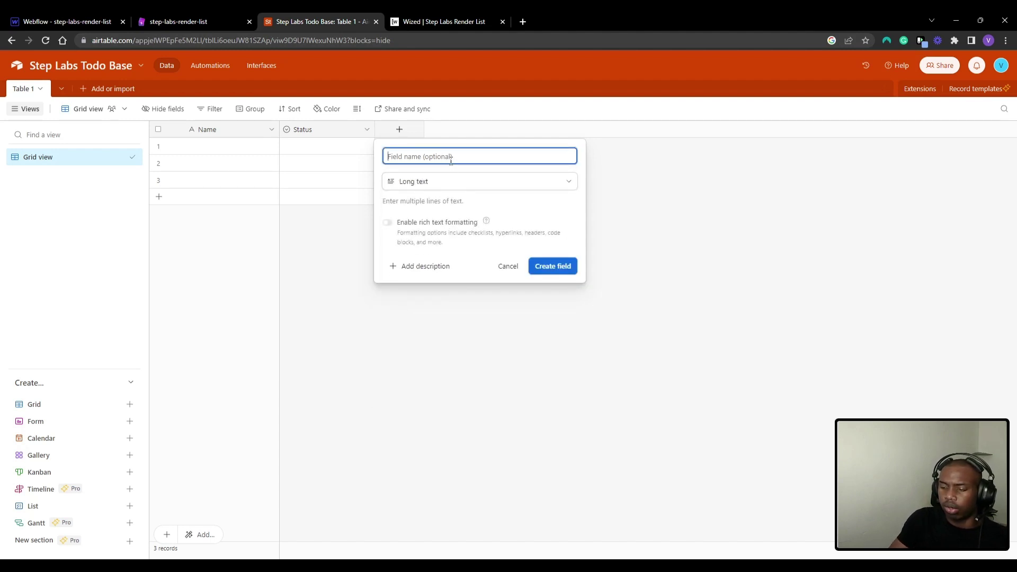
{"action": "type", "text": "Paragraph"}
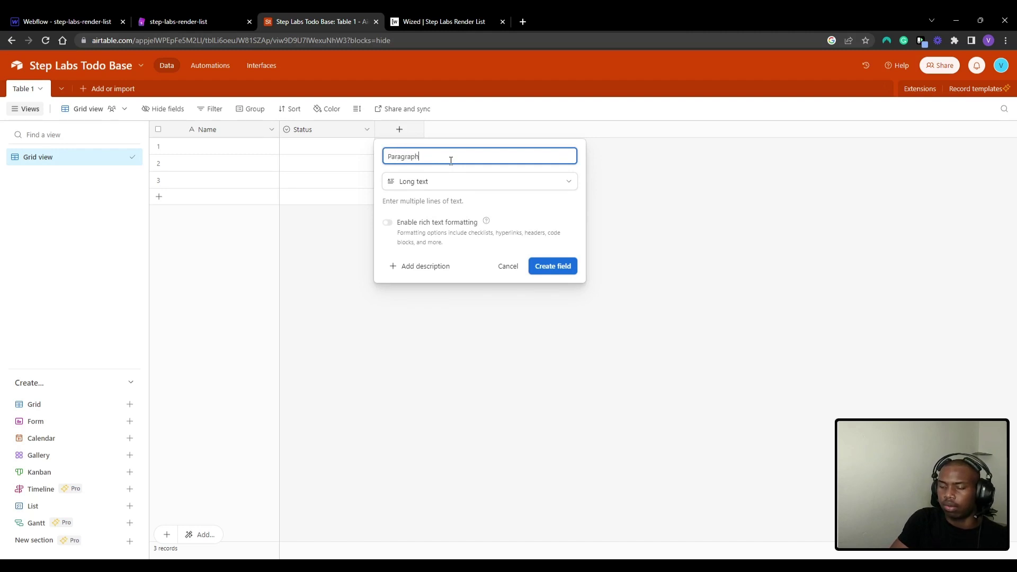
{"action": "left_click", "coordinate": [541, 266]}
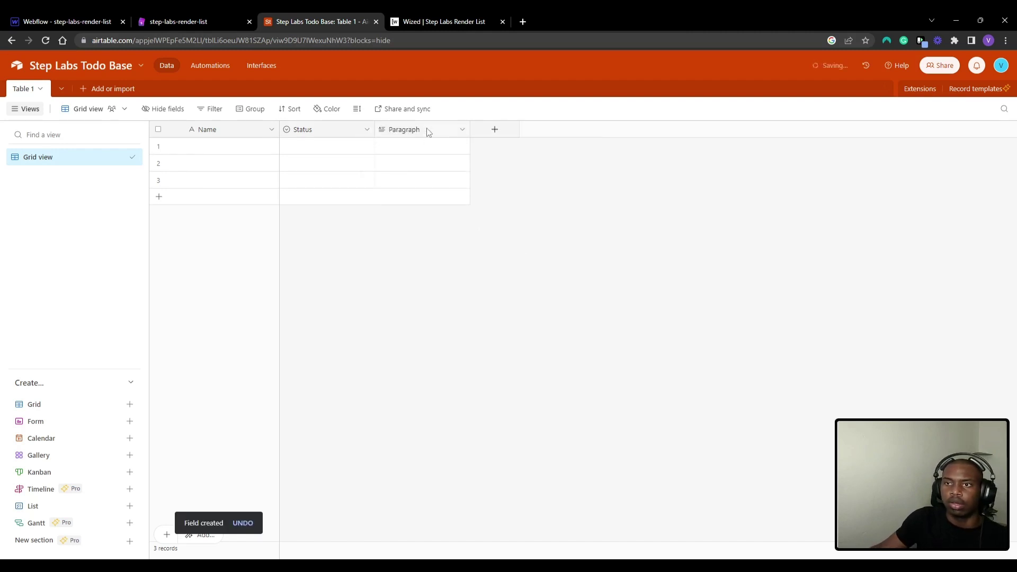
Move the Paragraph field ahead of Status and review the Status field's single-select options, saving the field.
{"action": "left_click_drag", "start_coordinate": [298, 131], "coordinate": [341, 140]}
{"action": "left_click", "coordinate": [401, 132]}
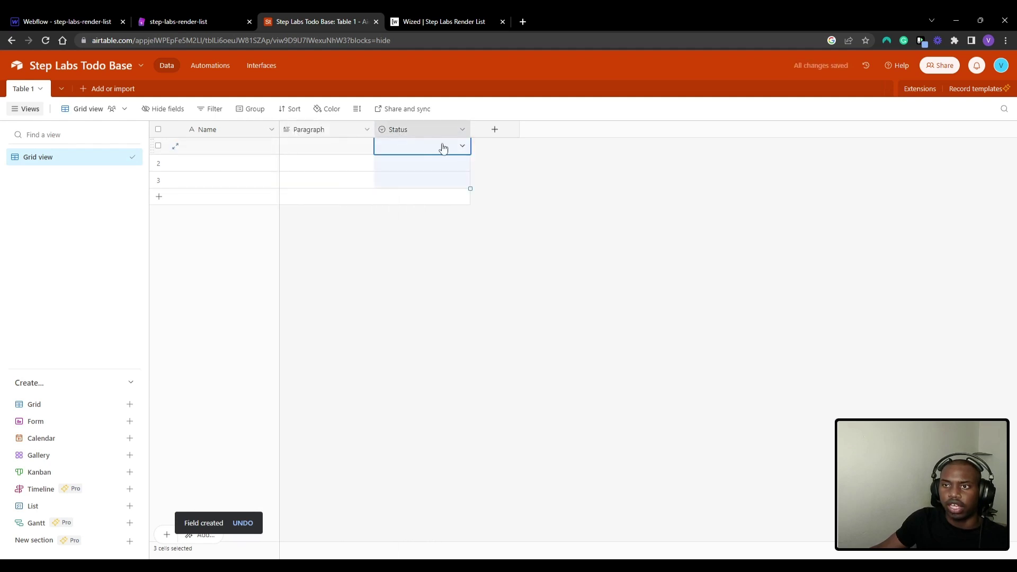
{"action": "left_click", "coordinate": [462, 130]}
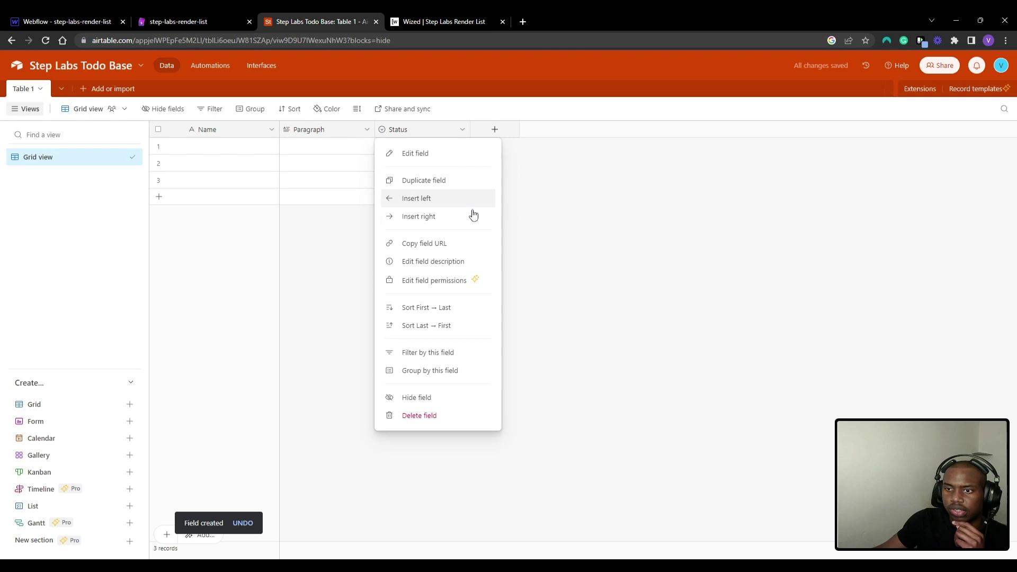
{"action": "left_click", "coordinate": [464, 154]}
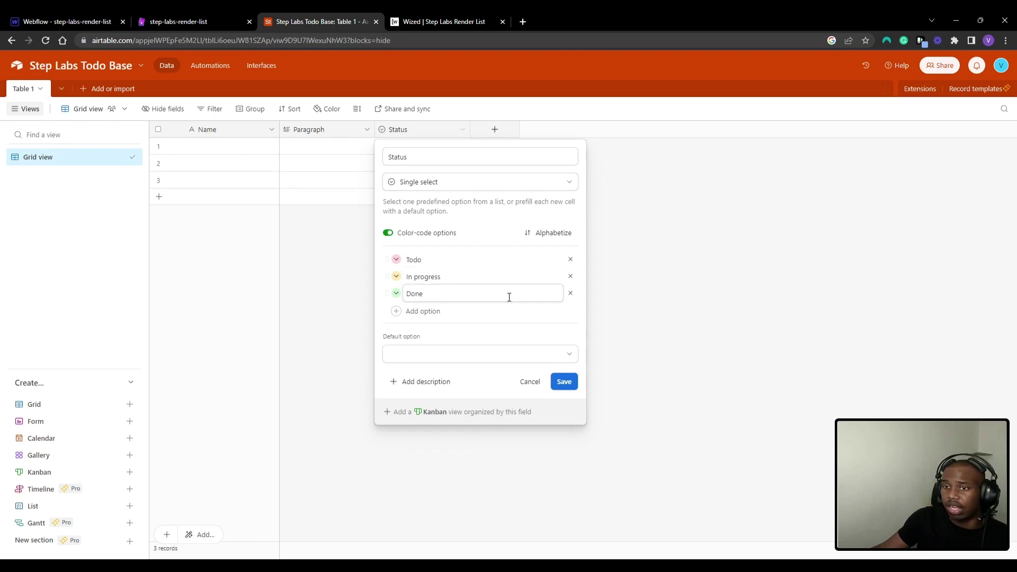
{"action": "left_click", "coordinate": [564, 382]}
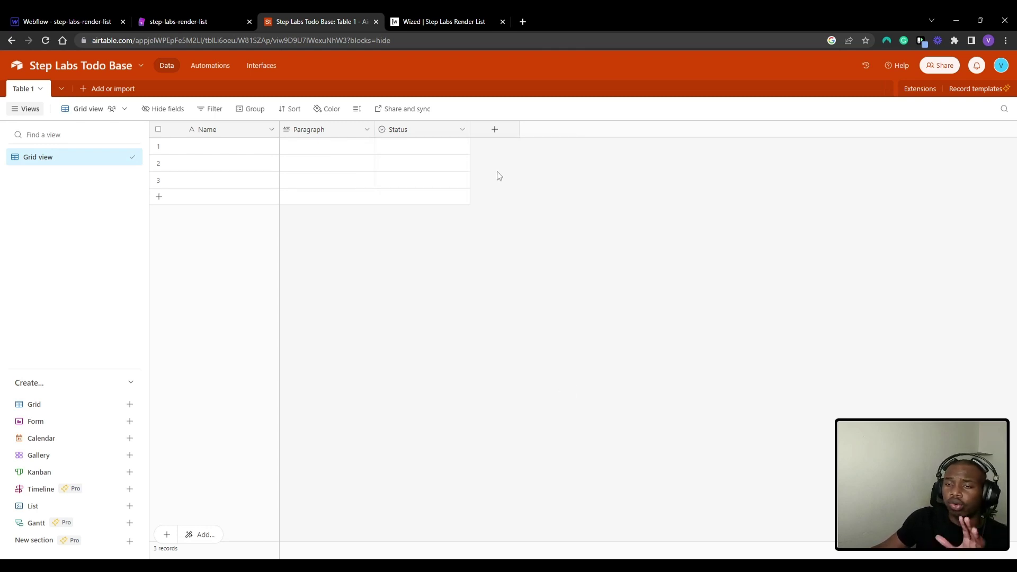
Inspect the Todo badge's class in Webflow and, back in Airtable, add a single line text field named Class to Table 1.
{"action": "left_click", "coordinate": [502, 135]}
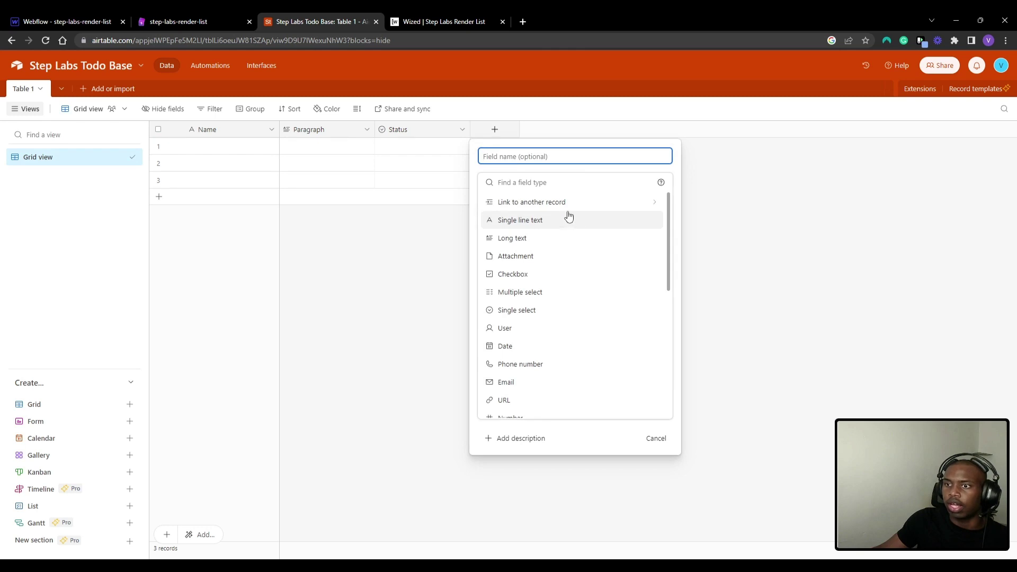
{"action": "left_click", "coordinate": [87, 20]}
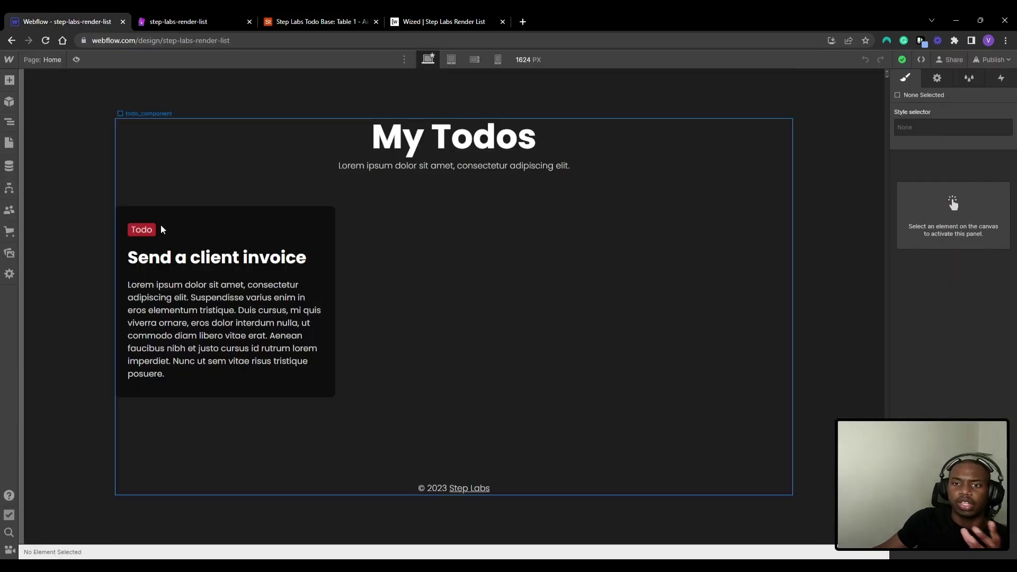
{"action": "left_click", "coordinate": [154, 230]}
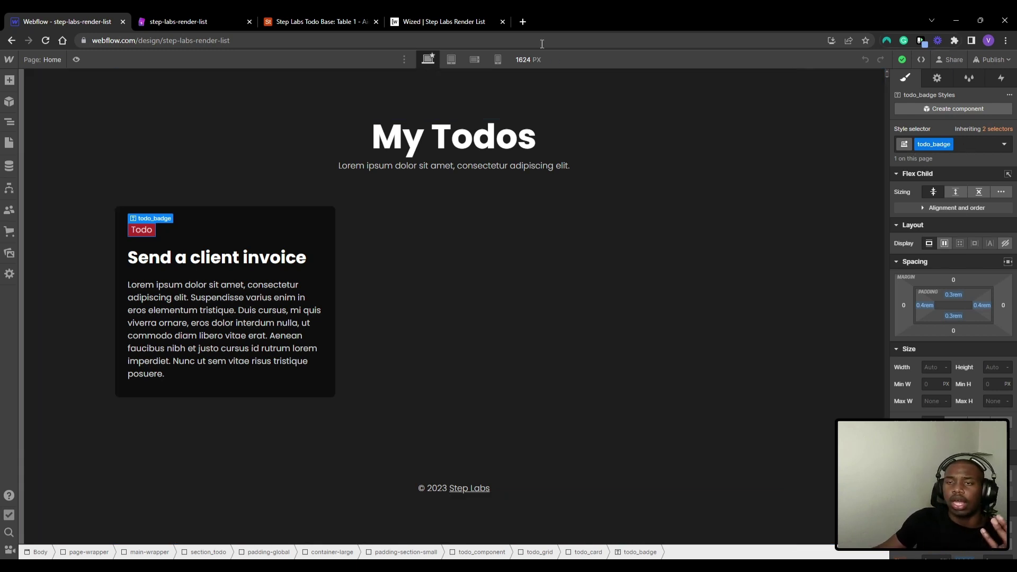
{"action": "left_click", "coordinate": [456, 21]}
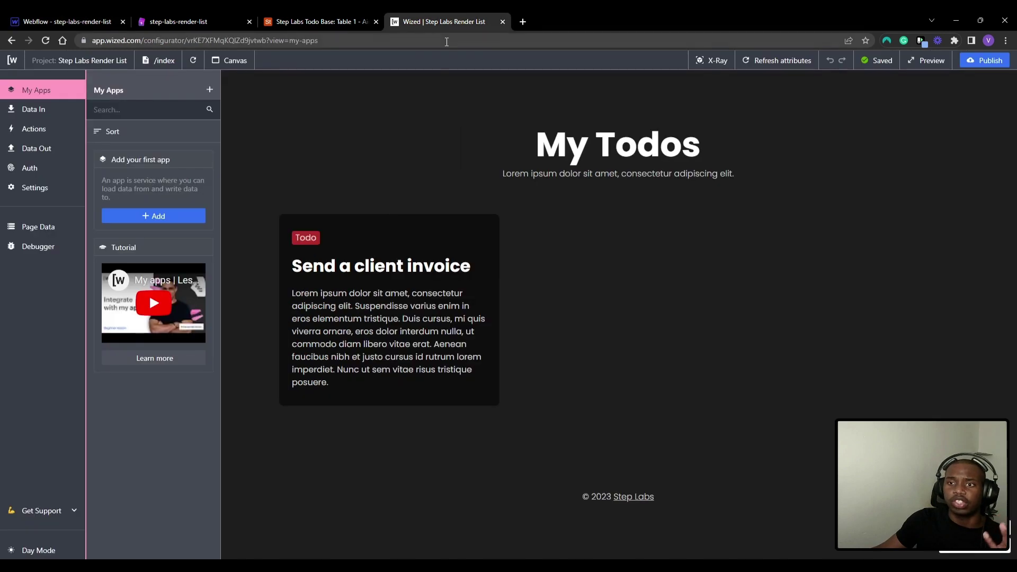
{"action": "left_click", "coordinate": [331, 20]}
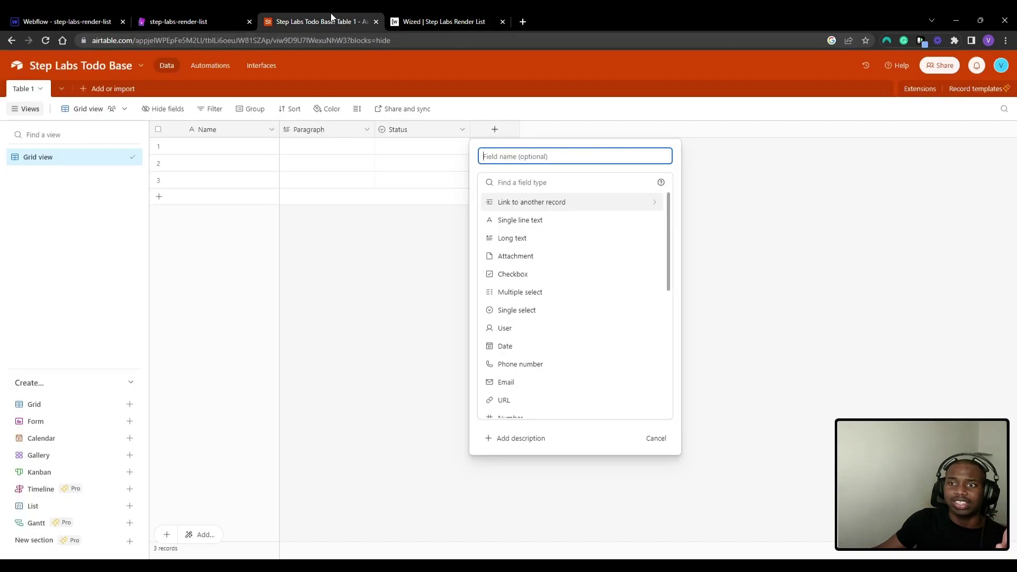
{"action": "left_click", "coordinate": [577, 224]}
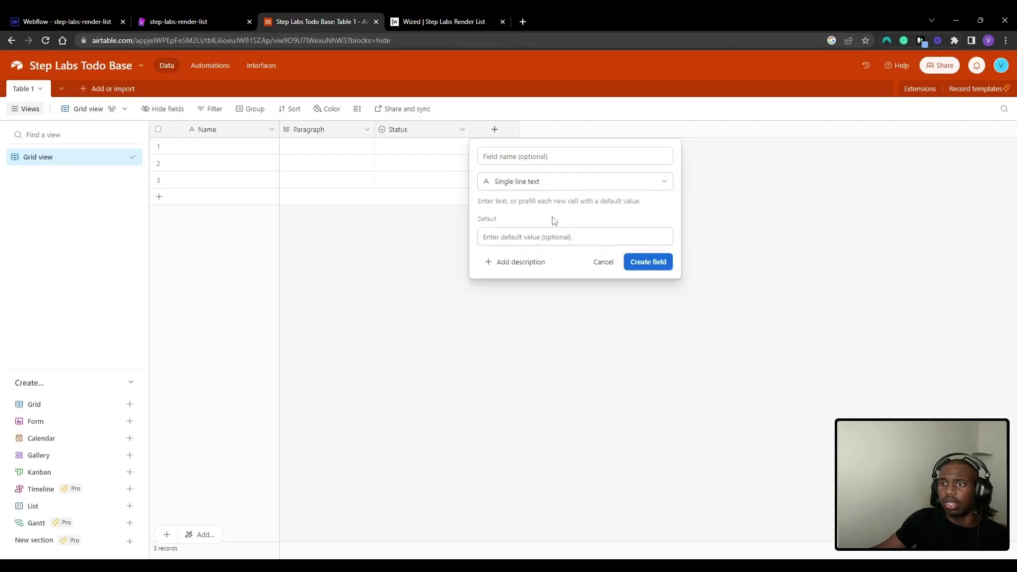
{"action": "type", "text": "c"}
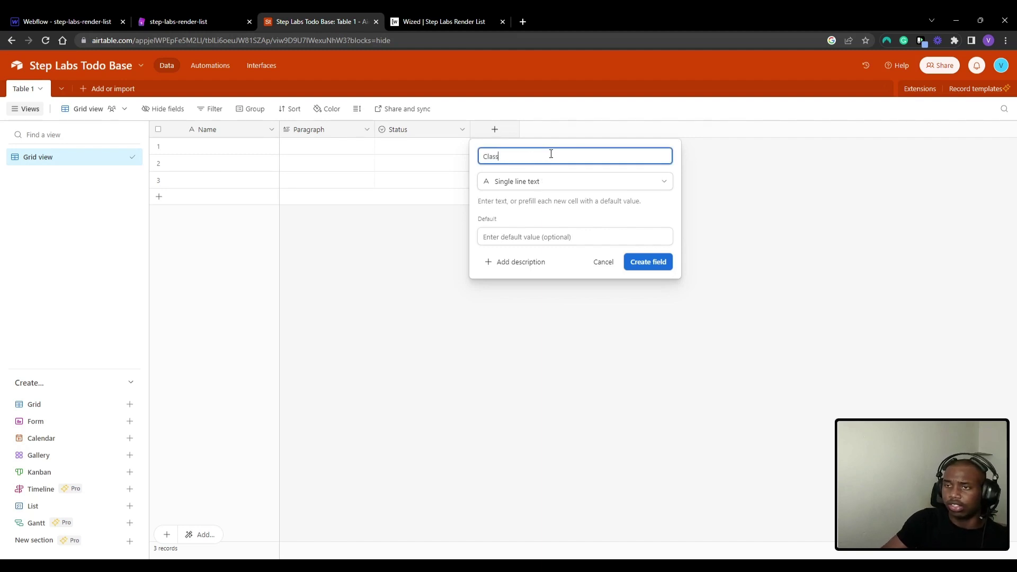
{"action": "left_click", "coordinate": [655, 265]}
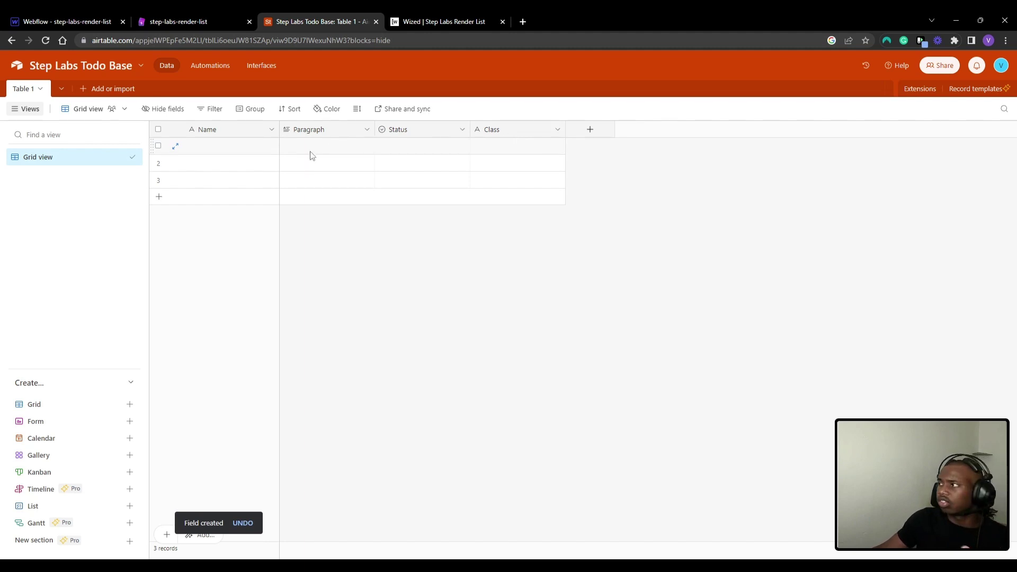
Name the first two records of Table 1 Todo 1 and Todo 2.
{"action": "left_click", "coordinate": [254, 146]}
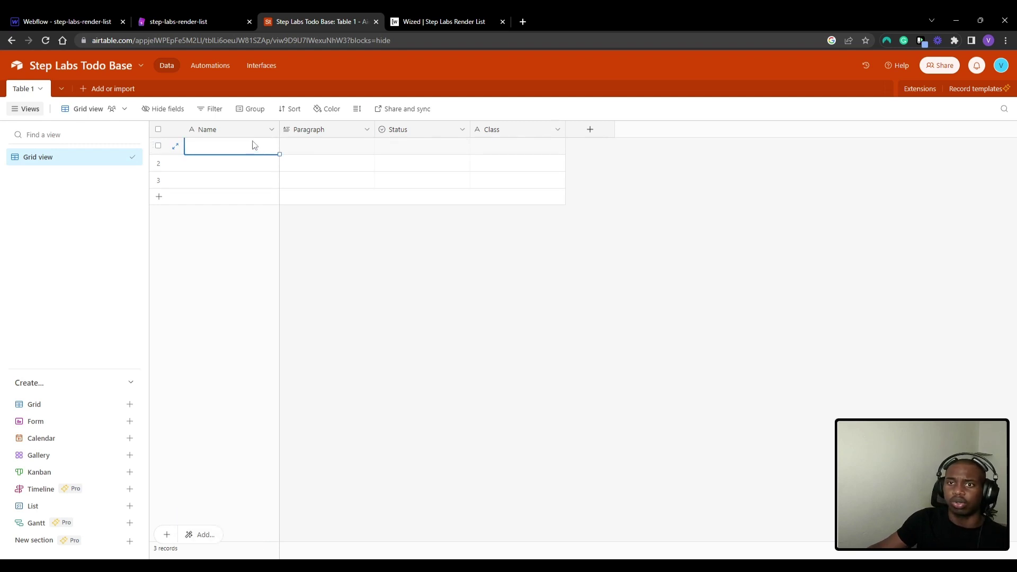
{"action": "type", "text": "Todo 1"}
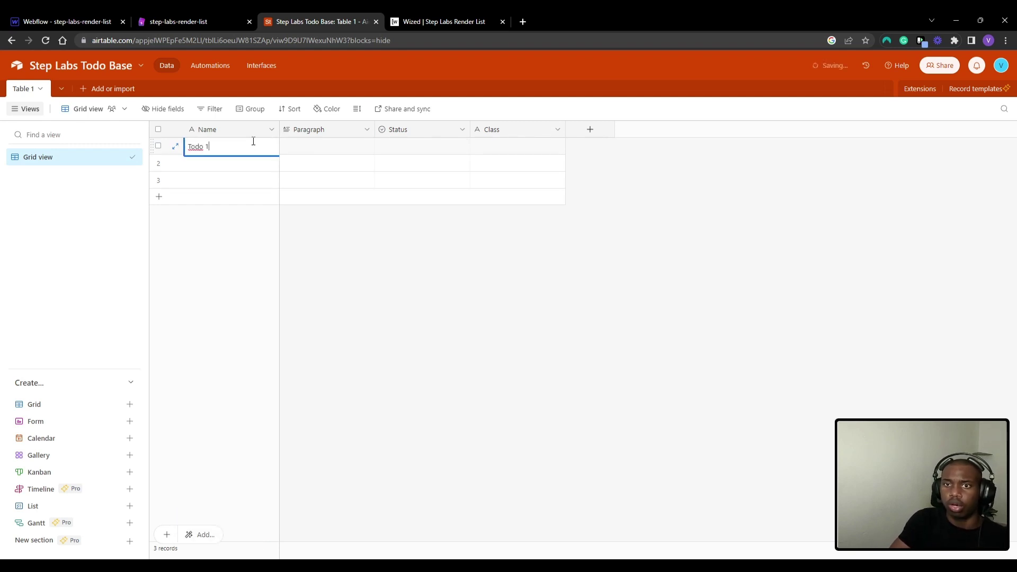
{"action": "key", "text": "Return"}
{"action": "type", "text": "Todo 1"}
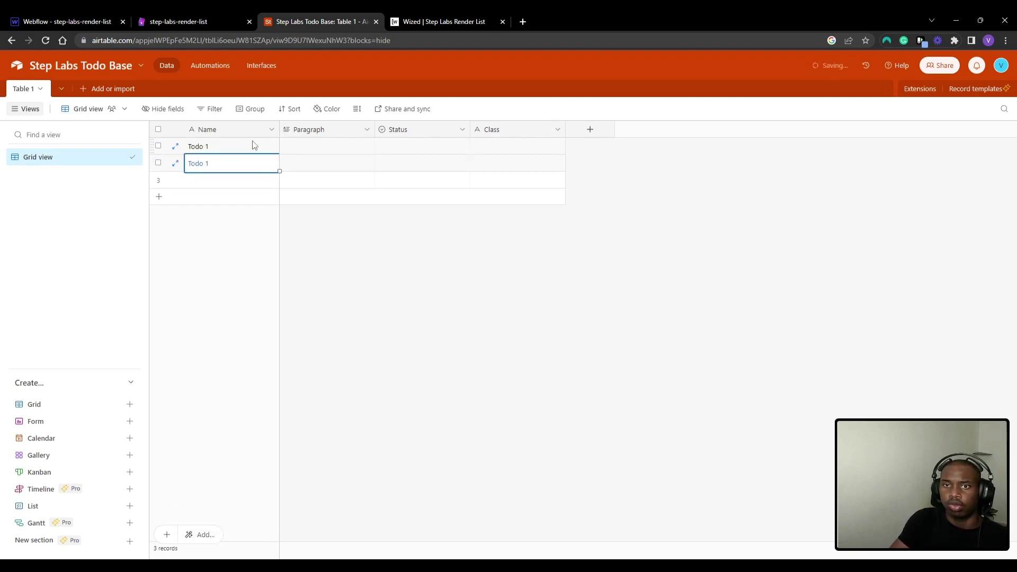
{"action": "key", "text": "BackSpace"}
{"action": "type", "text": "Todo 1"}
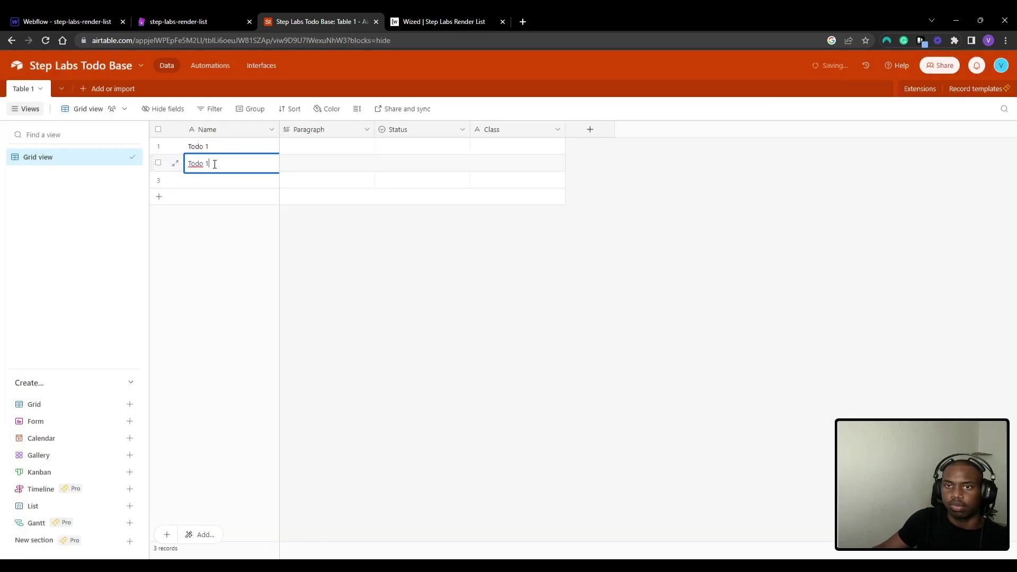
{"action": "key", "text": "BackSpace"}
{"action": "type", "text": "2"}
{"action": "key", "text": "Return"}
Name the third record Todo 3 and close its expanded record view.
{"action": "type", "text": "Todo 1"}
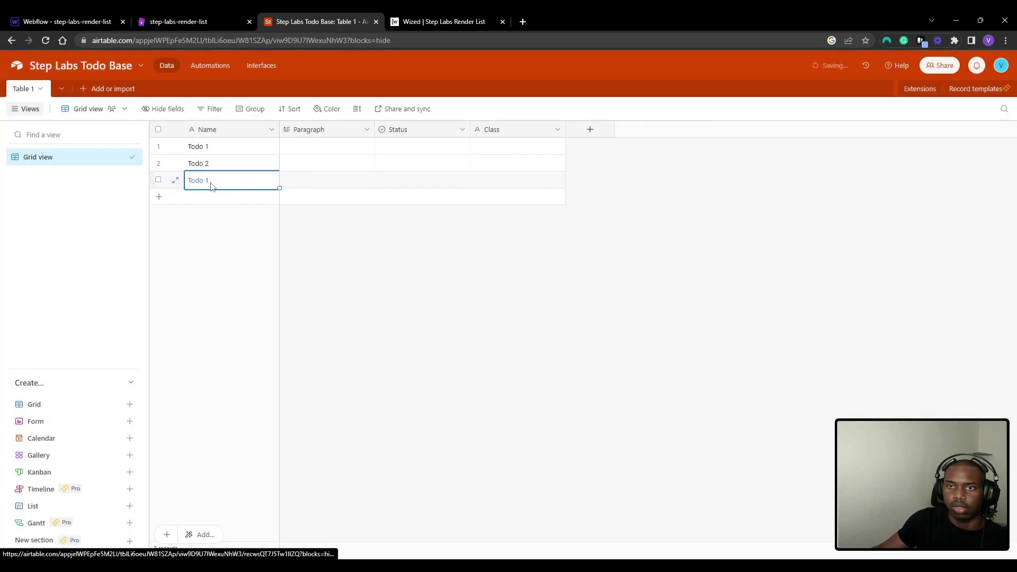
{"action": "left_click", "coordinate": [210, 183]}
{"action": "key", "text": "BackSpace"}
{"action": "type", "text": "3"}
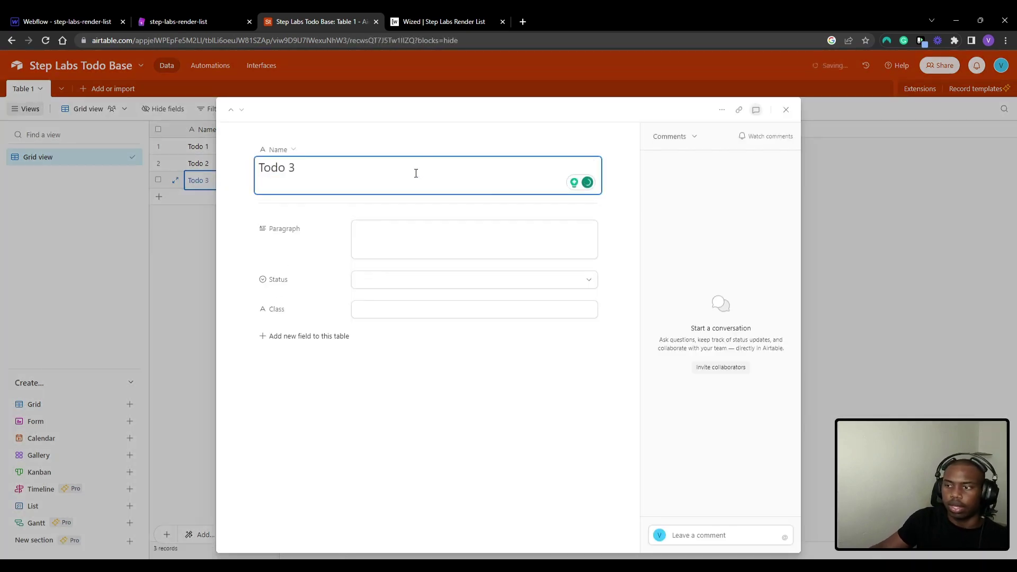
{"action": "left_click", "coordinate": [876, 275]}
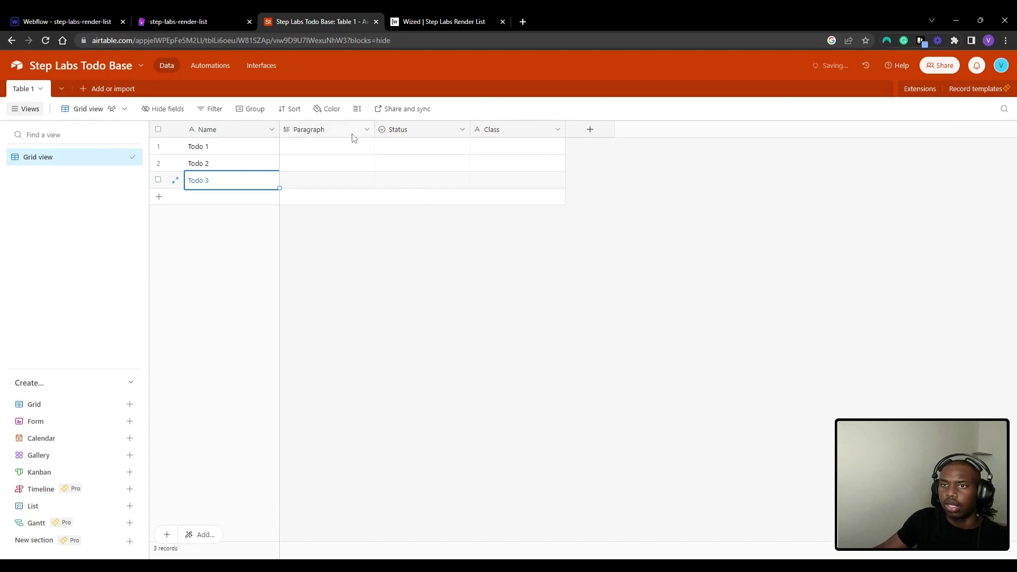
Open loremipsum.io in a new browser tab and generate one paragraph of placeholder text.
{"action": "left_click", "coordinate": [523, 21]}
{"action": "type", "text": "lor"}
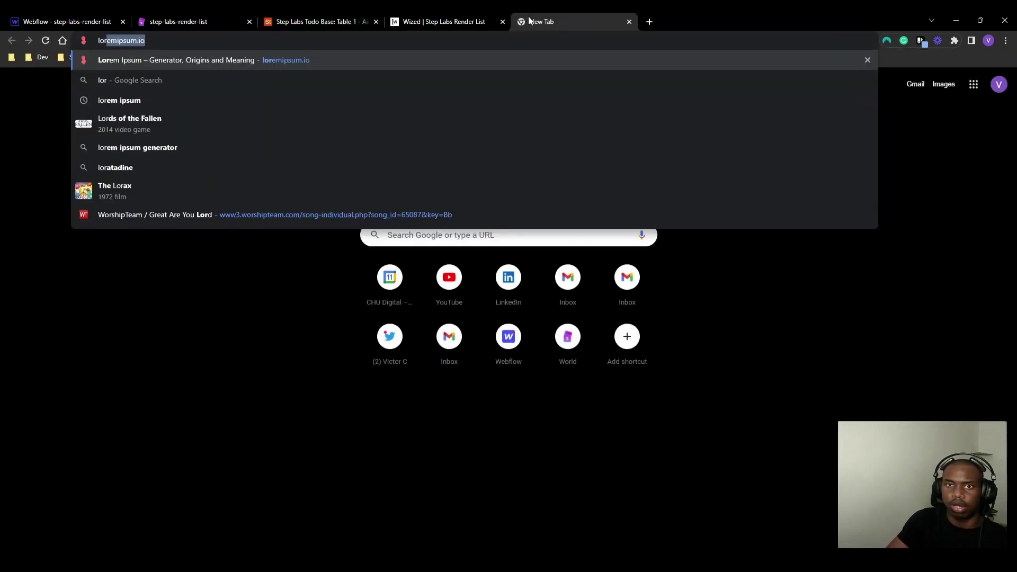
{"action": "key", "text": "Return"}
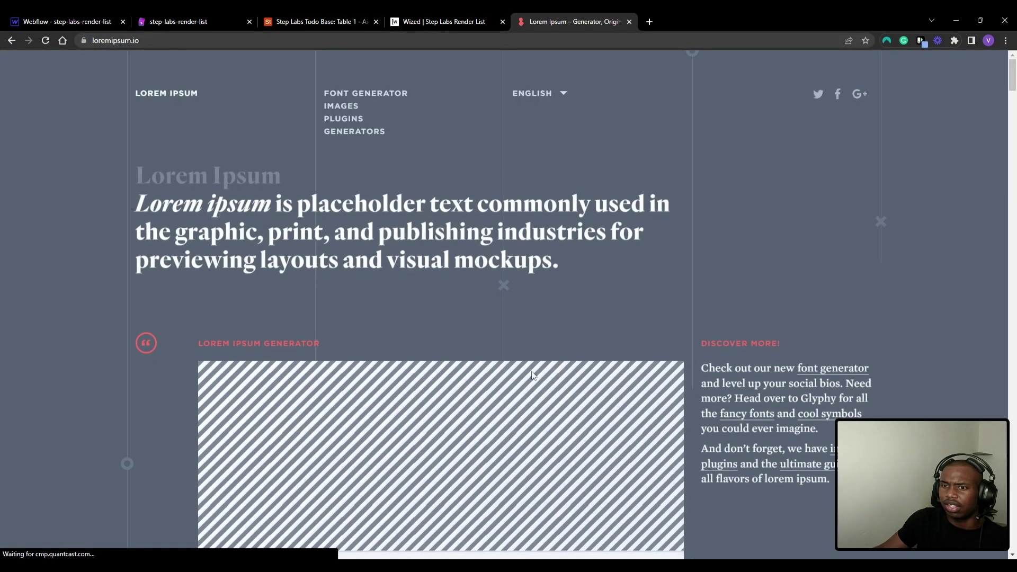
{"action": "scroll", "coordinate": [447, 424], "scroll_direction": "down", "scroll_amount": 3}
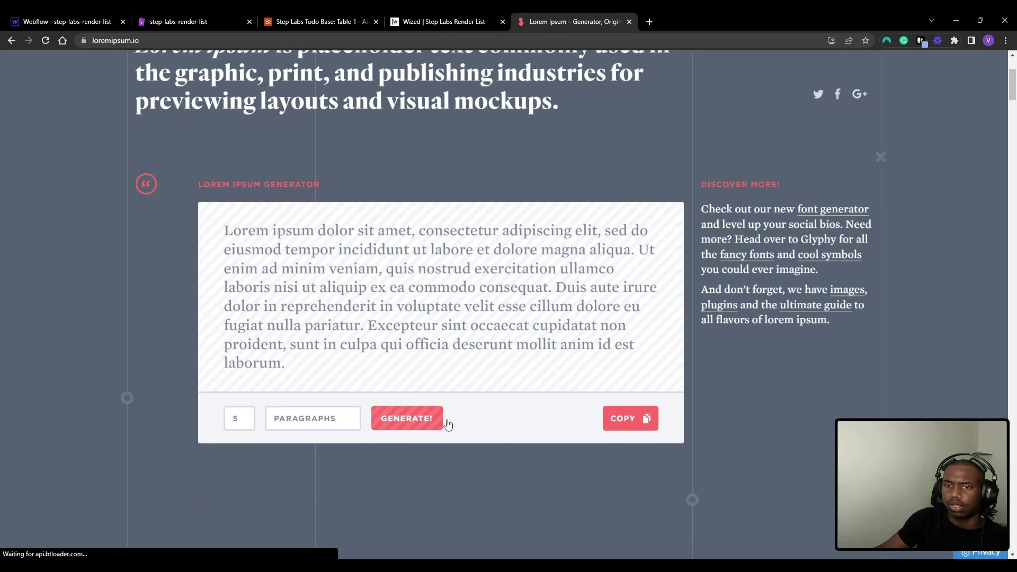
{"action": "left_click", "coordinate": [239, 416]}
{"action": "key", "text": "BackSpace"}
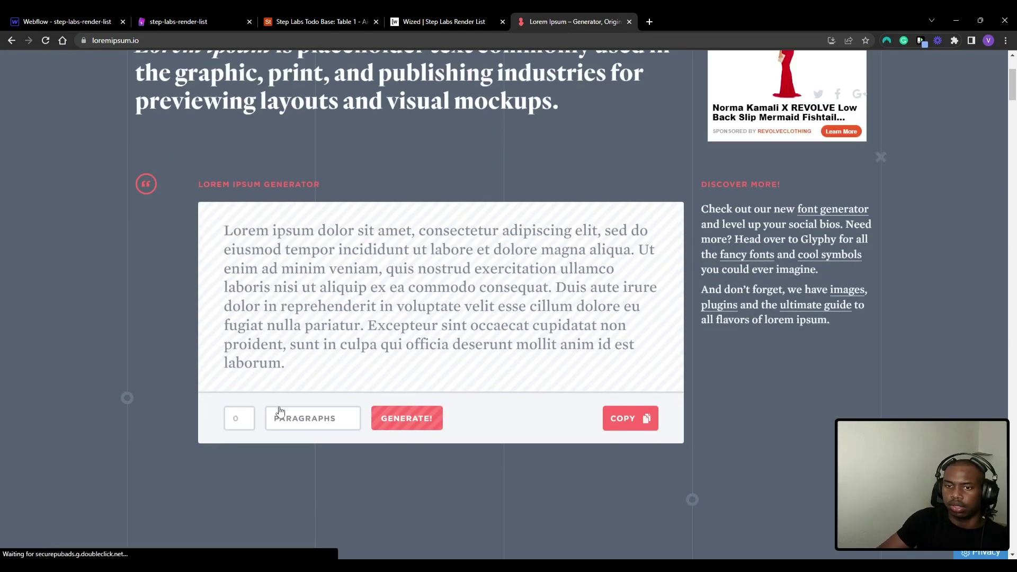
{"action": "type", "text": "2"}
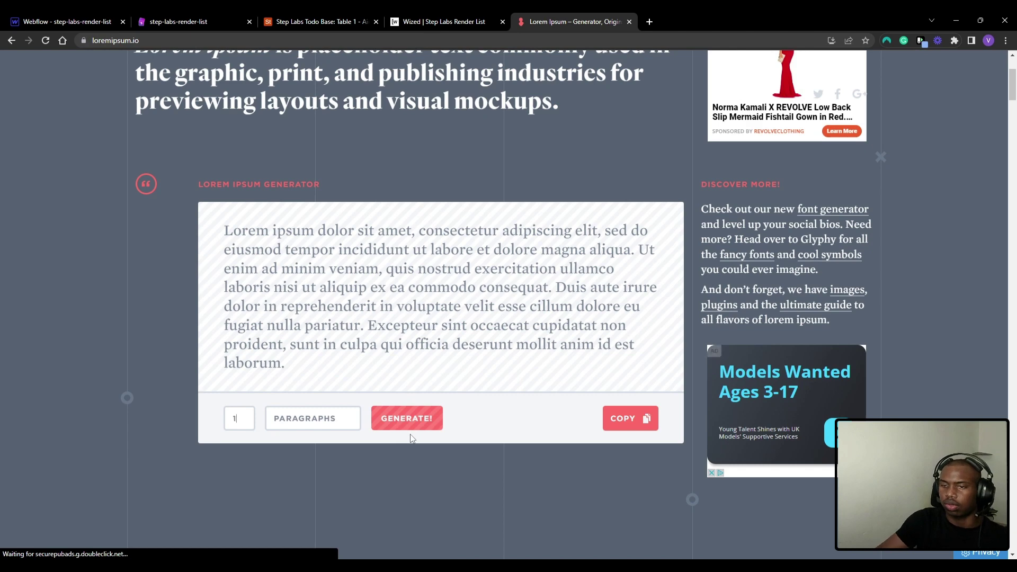
{"action": "key", "text": "BackSpace"}
{"action": "type", "text": "1"}
{"action": "key", "text": "Return"}
{"action": "scroll", "coordinate": [448, 379], "scroll_direction": "down", "scroll_amount": 4}
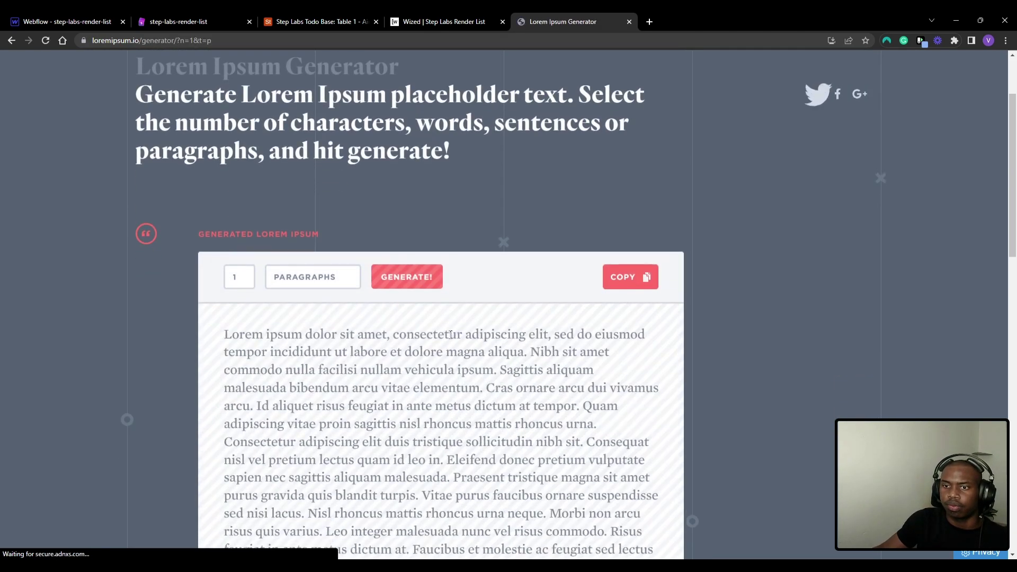
Copy the first two sentences of the placeholder text into the Paragraph field of Todo 1, Todo 2 and Todo 3 in Airtable.
{"action": "left_click_drag", "start_coordinate": [225, 231], "coordinate": [499, 274]}
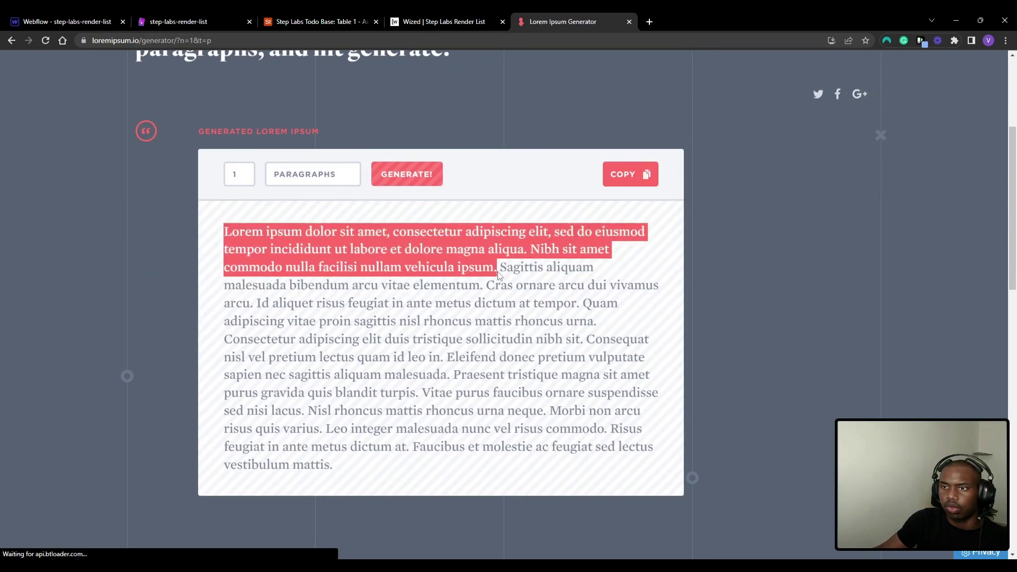
{"action": "left_click", "coordinate": [254, 16]}
{"action": "left_click", "coordinate": [269, 17]}
{"action": "left_click", "coordinate": [193, 17]}
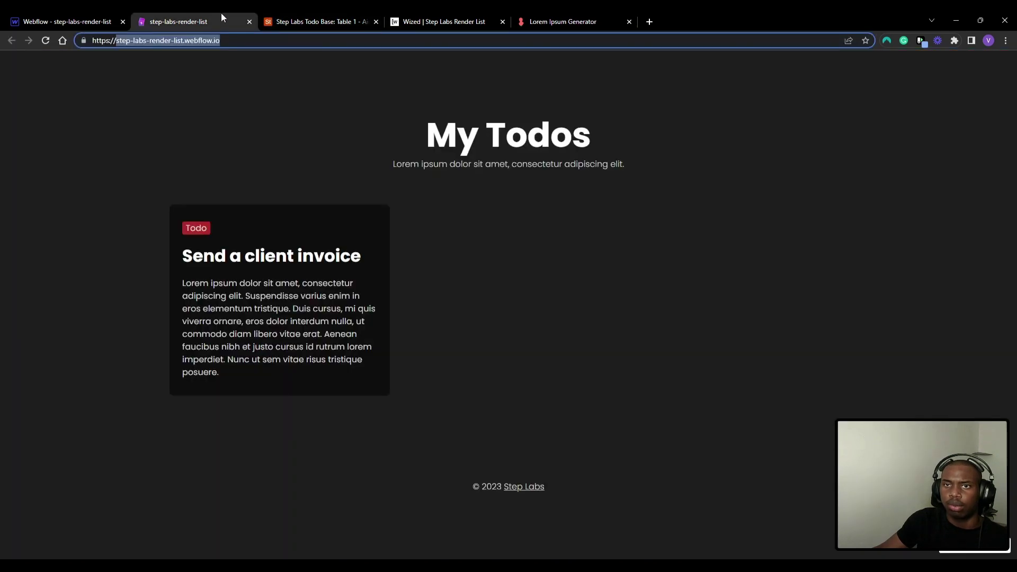
{"action": "left_click", "coordinate": [307, 21]}
{"action": "left_click", "coordinate": [325, 152]}
{"action": "key", "text": "ctrl+v"}
{"action": "left_click", "coordinate": [325, 163]}
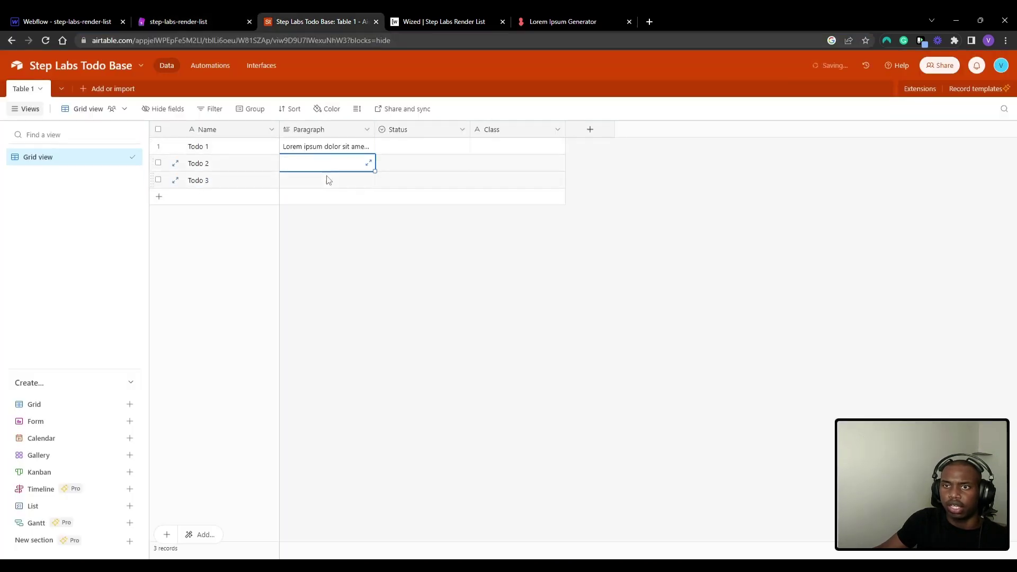
{"action": "key", "text": "ctrl+v"}
{"action": "left_click", "coordinate": [325, 180]}
{"action": "key", "text": "ctrl+v"}
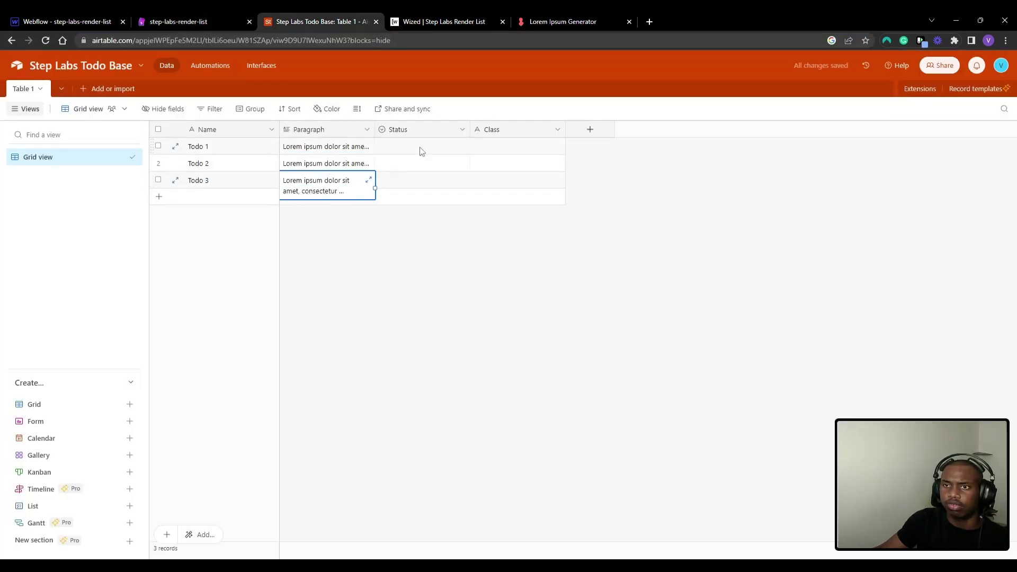
Set the Status of Todo 1 to Todo, Todo 2 to In progress and Todo 3 to Done.
{"action": "left_click", "coordinate": [421, 151]}
{"action": "left_click", "coordinate": [442, 152]}
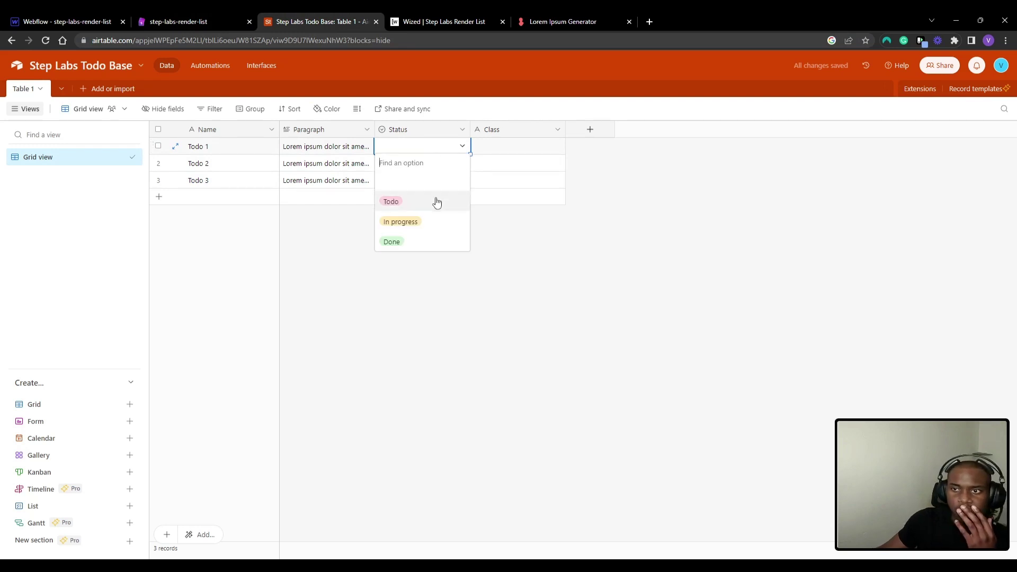
{"action": "left_click", "coordinate": [437, 202]}
{"action": "left_click", "coordinate": [424, 164]}
{"action": "left_click", "coordinate": [426, 165]}
{"action": "left_click", "coordinate": [437, 237]}
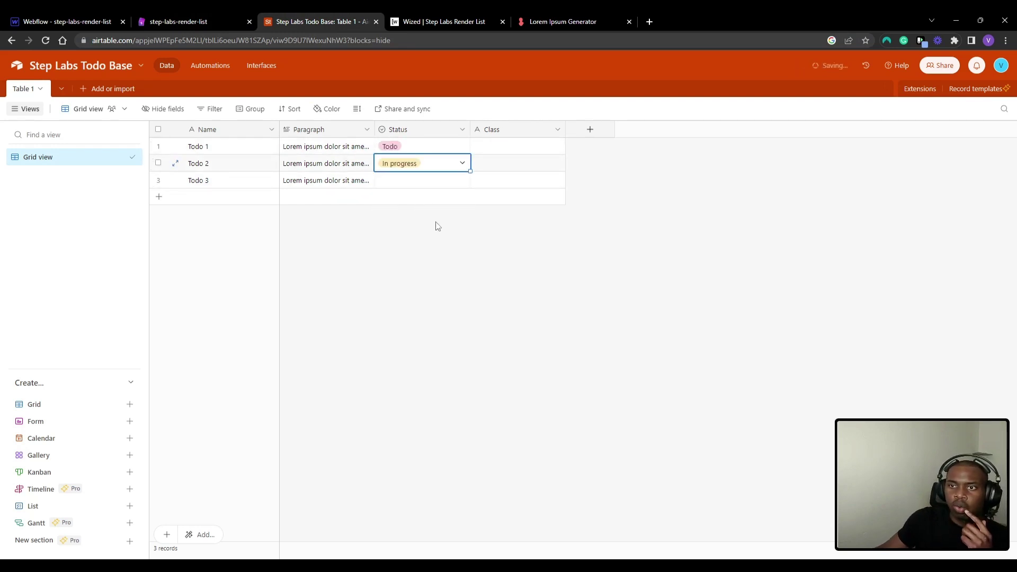
{"action": "left_click", "coordinate": [435, 182]}
{"action": "left_click", "coordinate": [436, 183]}
{"action": "left_click", "coordinate": [398, 276]}
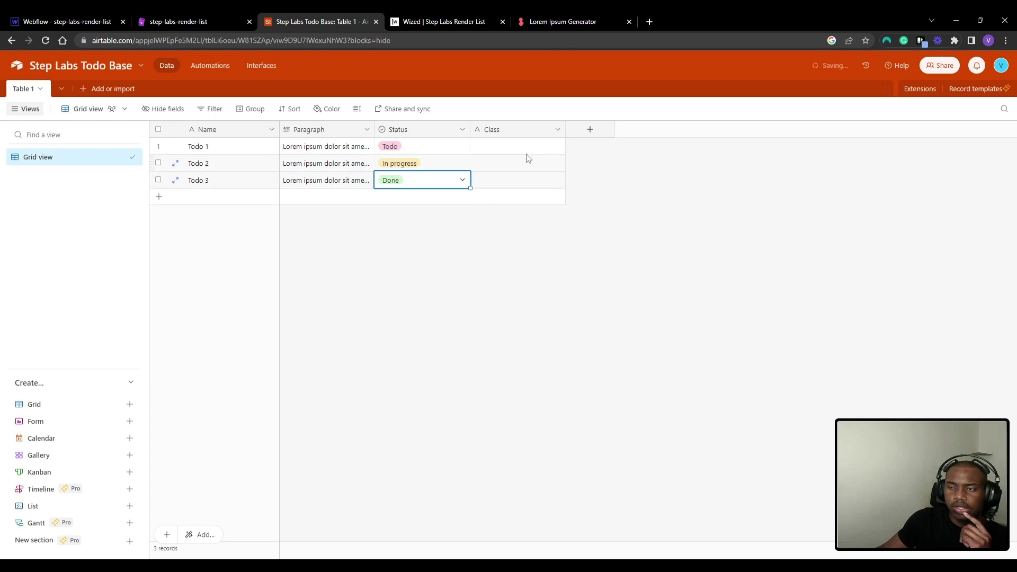
Fill the Class field with todo for Todo 1, in-progress for Todo 2 and done for Todo 3.
{"action": "left_click", "coordinate": [523, 151]}
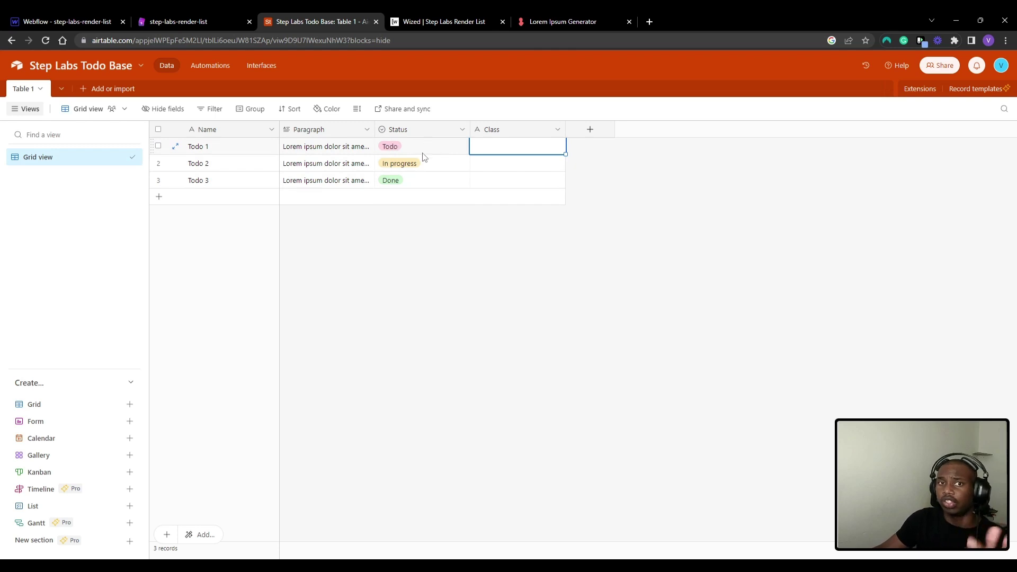
{"action": "double_click", "coordinate": [508, 144]}
{"action": "type", "text": "todo"}
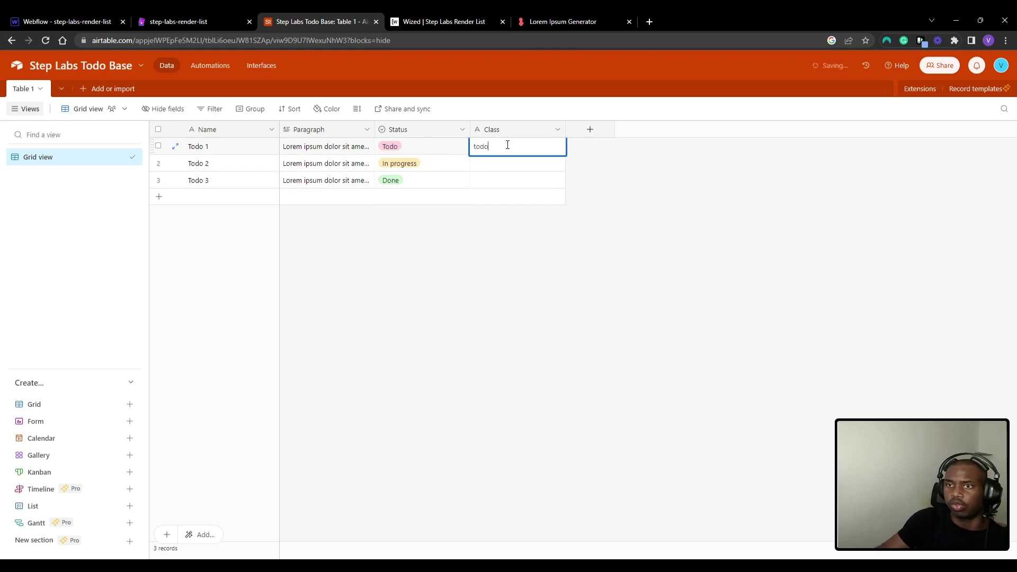
{"action": "double_click", "coordinate": [505, 165]}
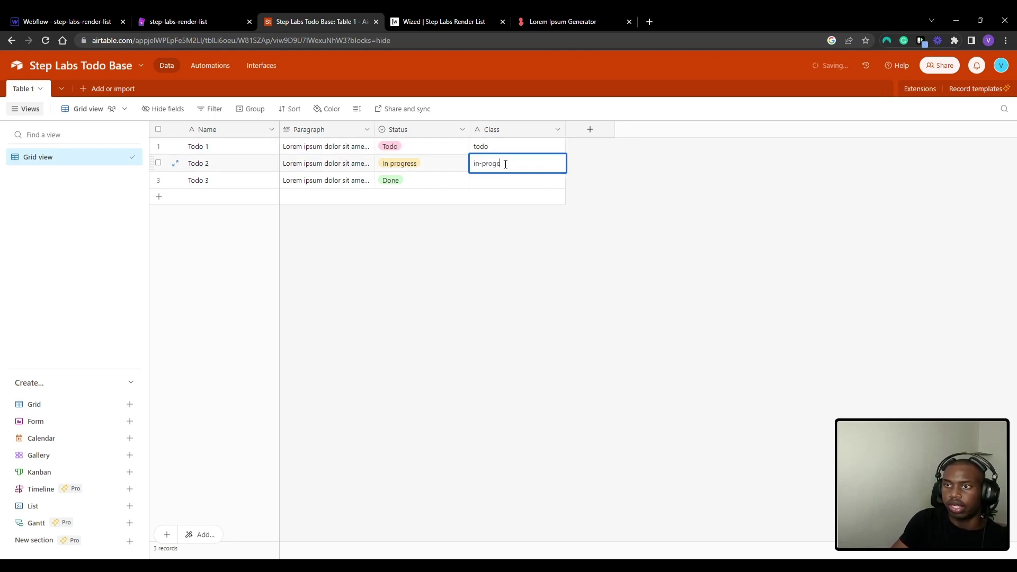
{"action": "double_click", "coordinate": [497, 179]}
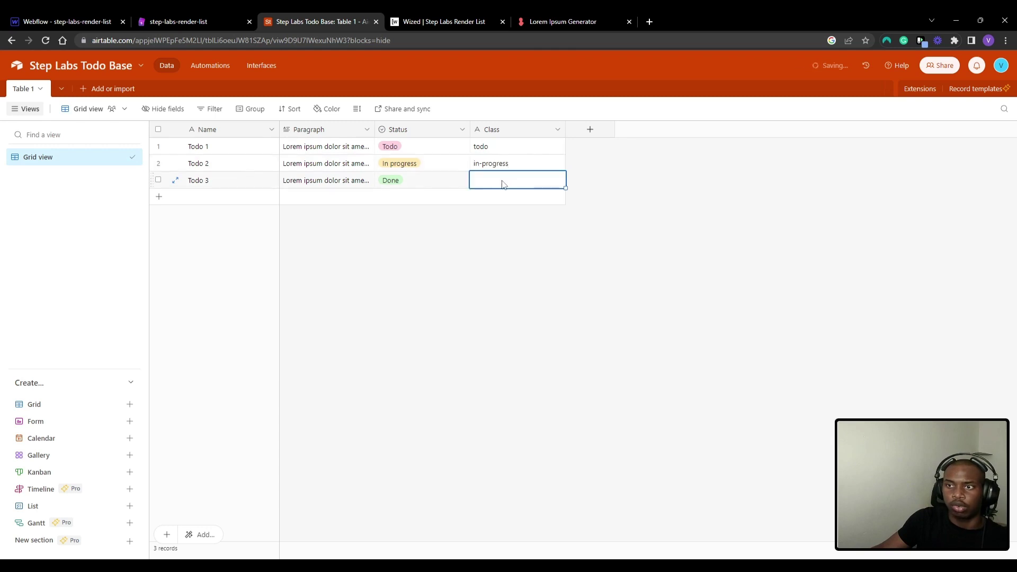
{"action": "type", "text": "done"}
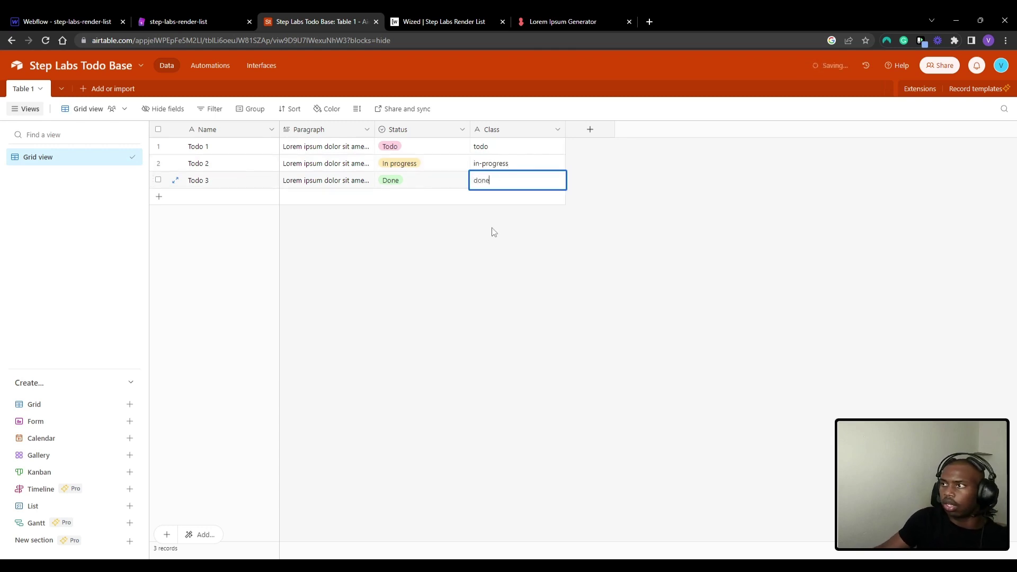
{"action": "left_click", "coordinate": [495, 234]}
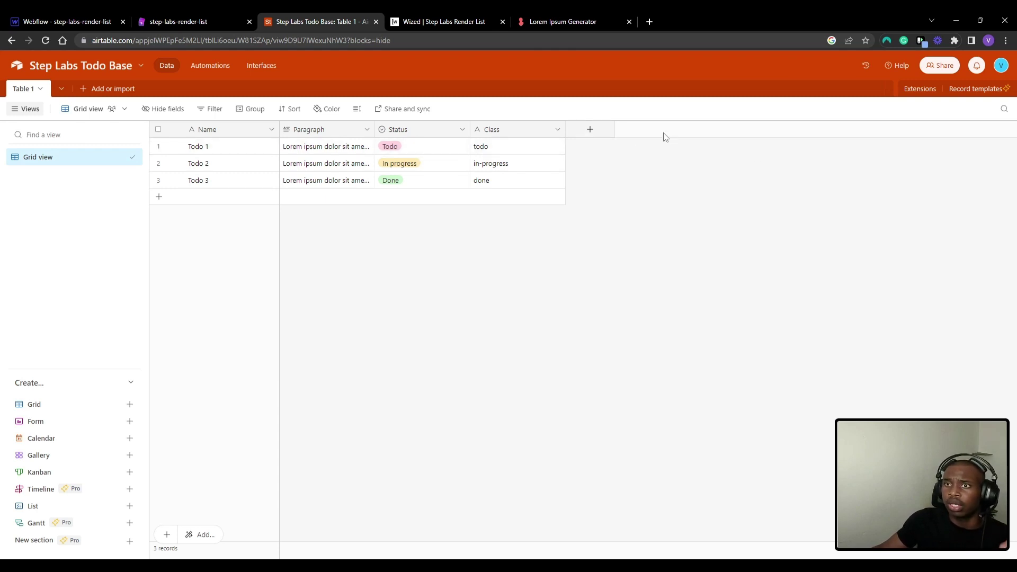
Switch to Wized and add an app named Airtable with Airtable as its app type.
{"action": "left_click", "coordinate": [478, 21]}
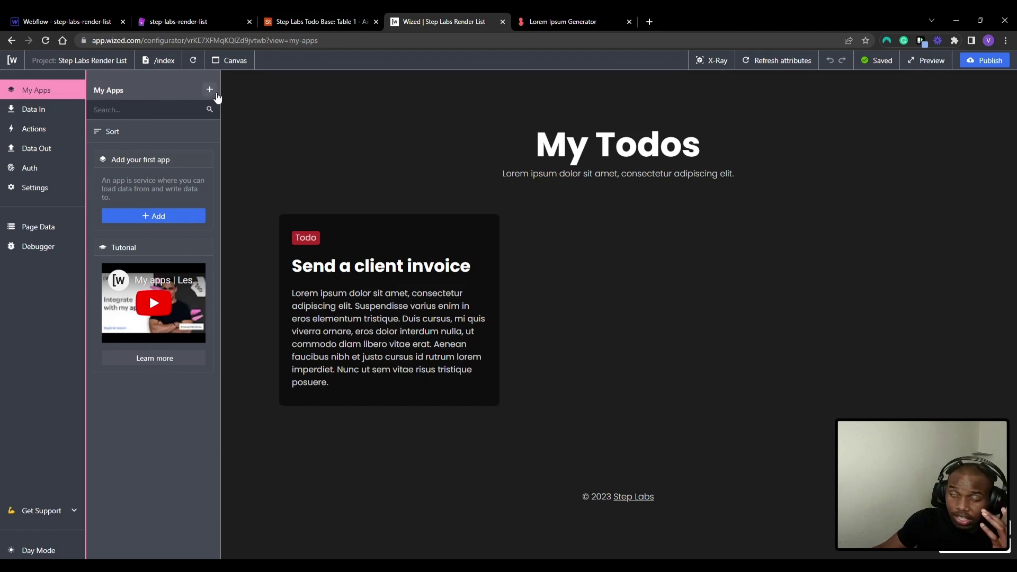
{"action": "left_click", "coordinate": [210, 90]}
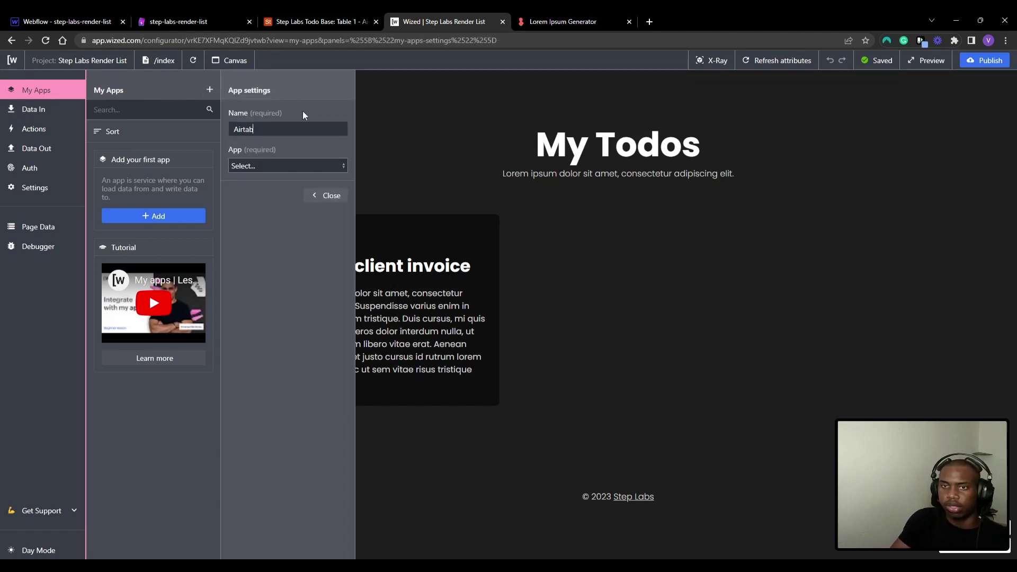
{"action": "left_click", "coordinate": [310, 166]}
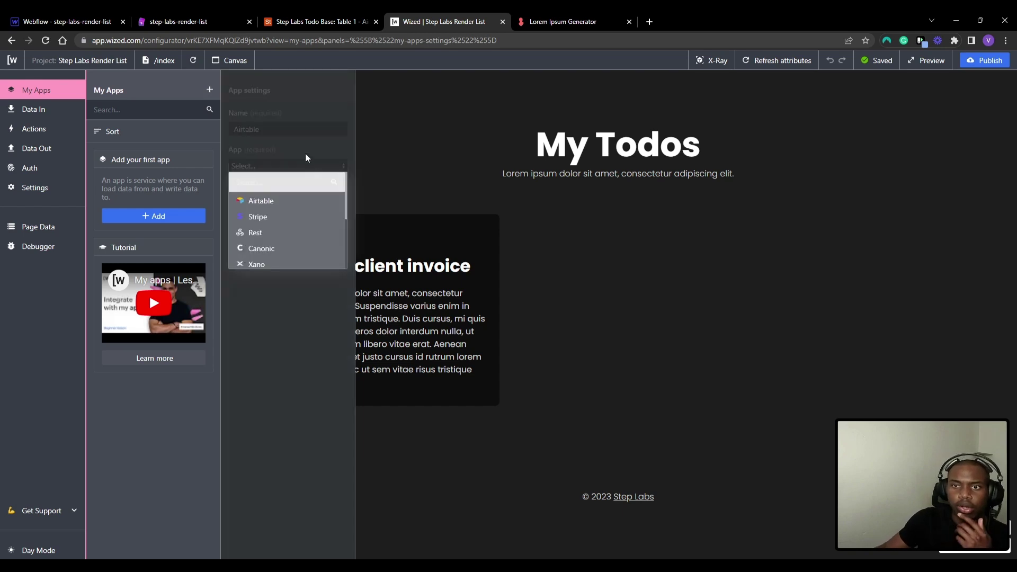
{"action": "scroll", "coordinate": [267, 210], "scroll_direction": "down", "scroll_amount": 1}
{"action": "scroll", "coordinate": [275, 207], "scroll_direction": "up", "scroll_amount": 1}
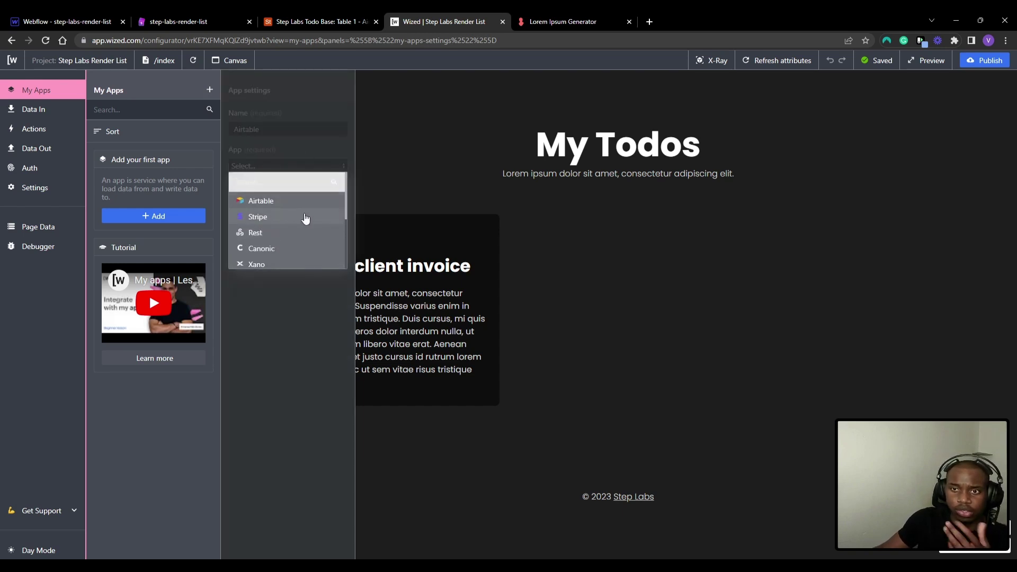
{"action": "left_click", "coordinate": [307, 201]}
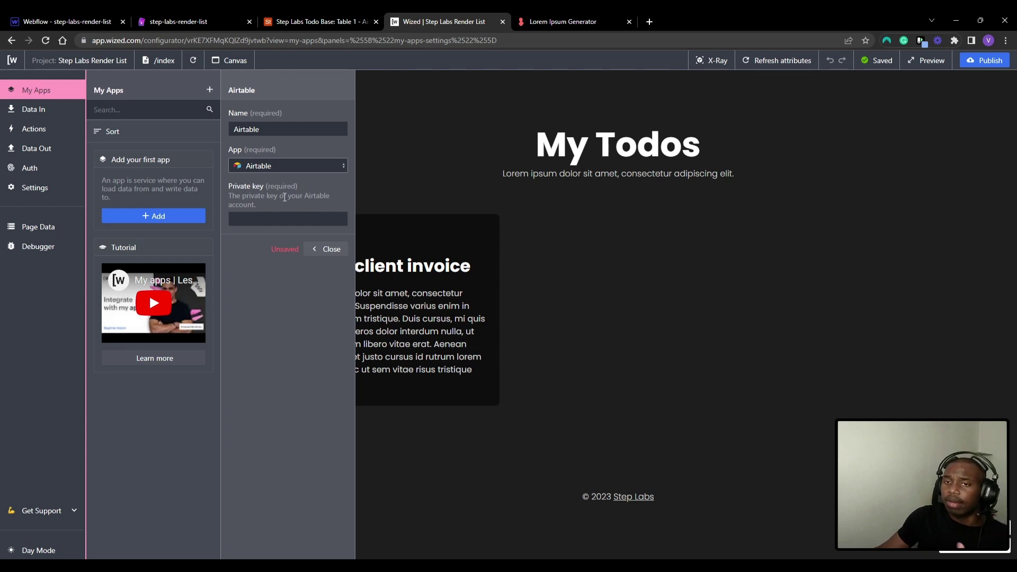
Open the API key page in Airtable's Developer hub to get the personal API key.
{"action": "left_click", "coordinate": [316, 22]}
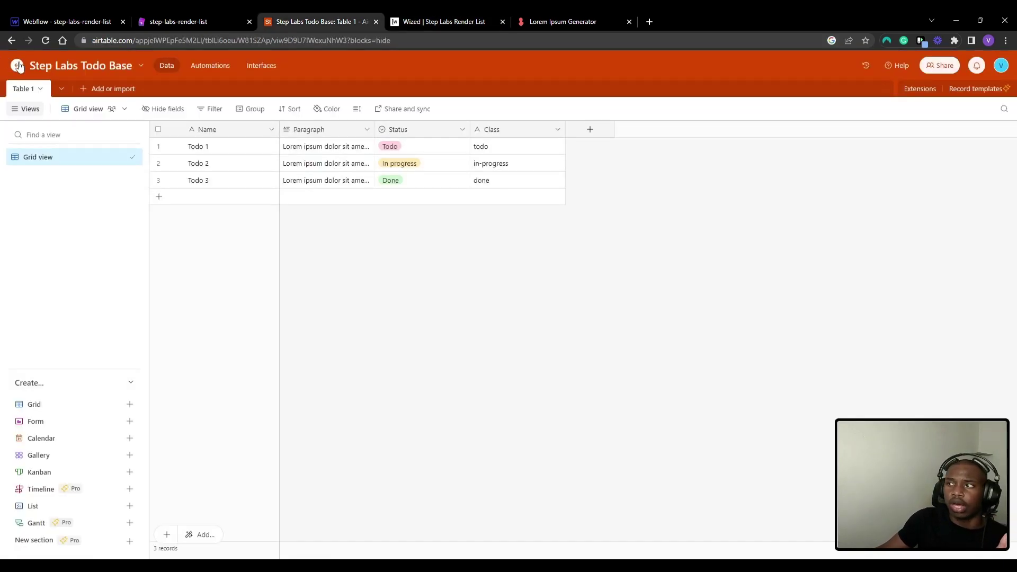
{"action": "left_click", "coordinate": [19, 66]}
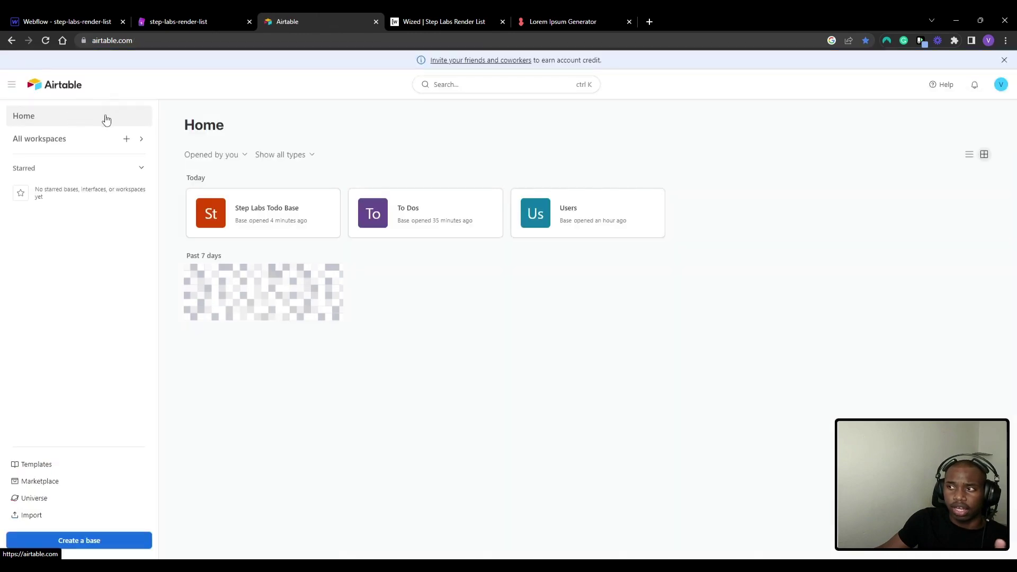
{"action": "left_click", "coordinate": [1001, 84]}
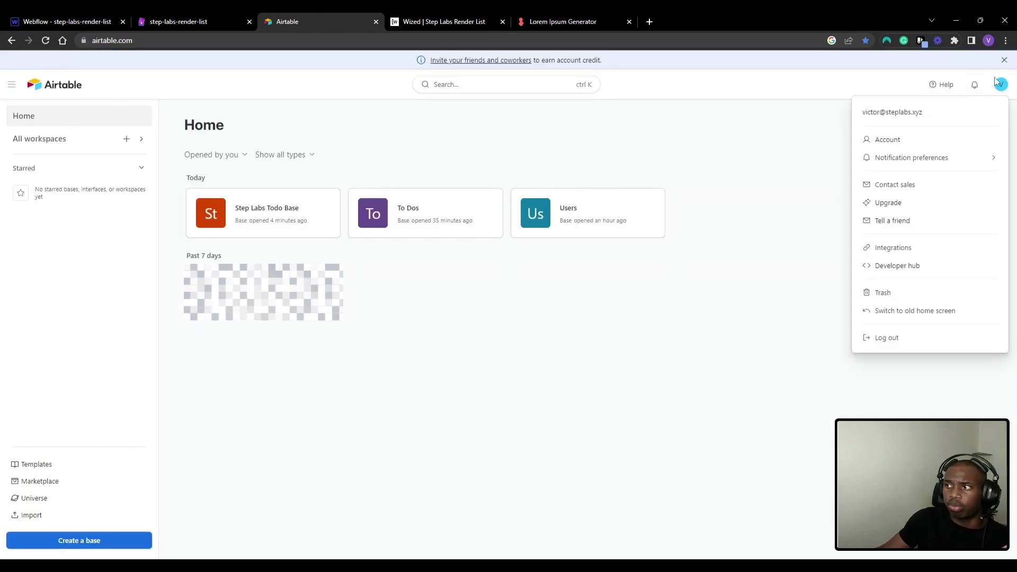
{"action": "left_click", "coordinate": [926, 273]}
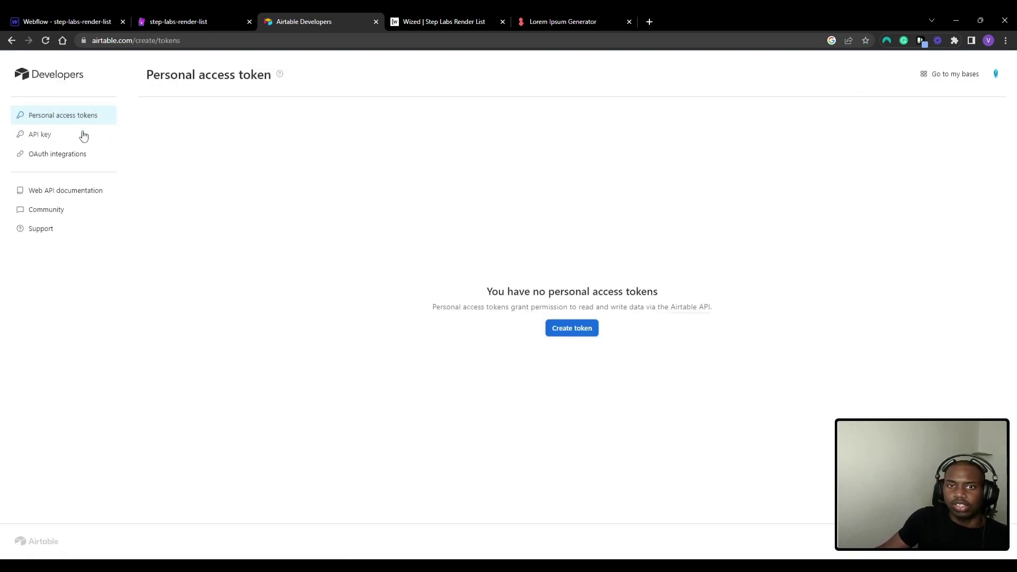
{"action": "left_click", "coordinate": [61, 140]}
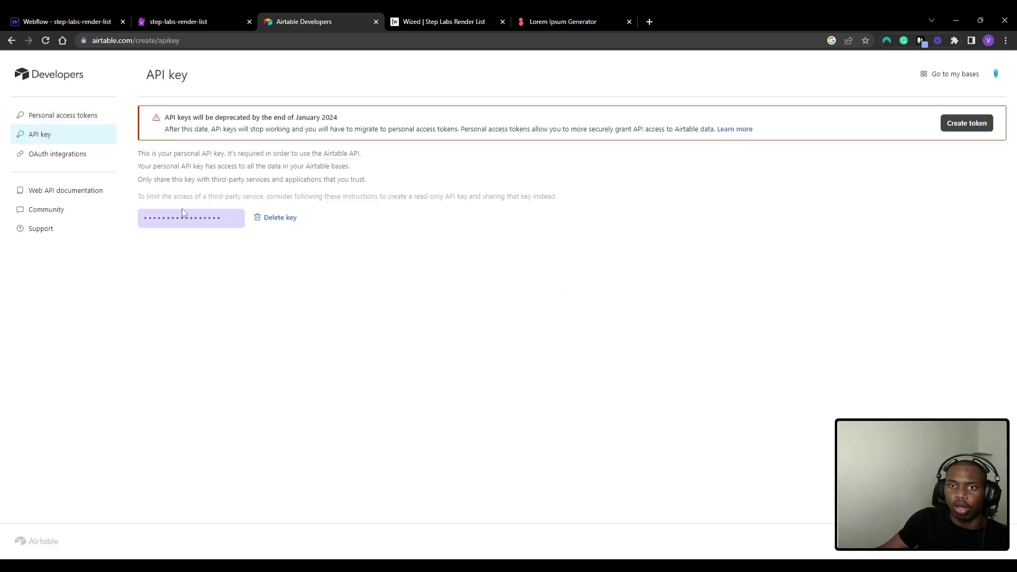
{"action": "middle_click", "coordinate": [354, 16]}
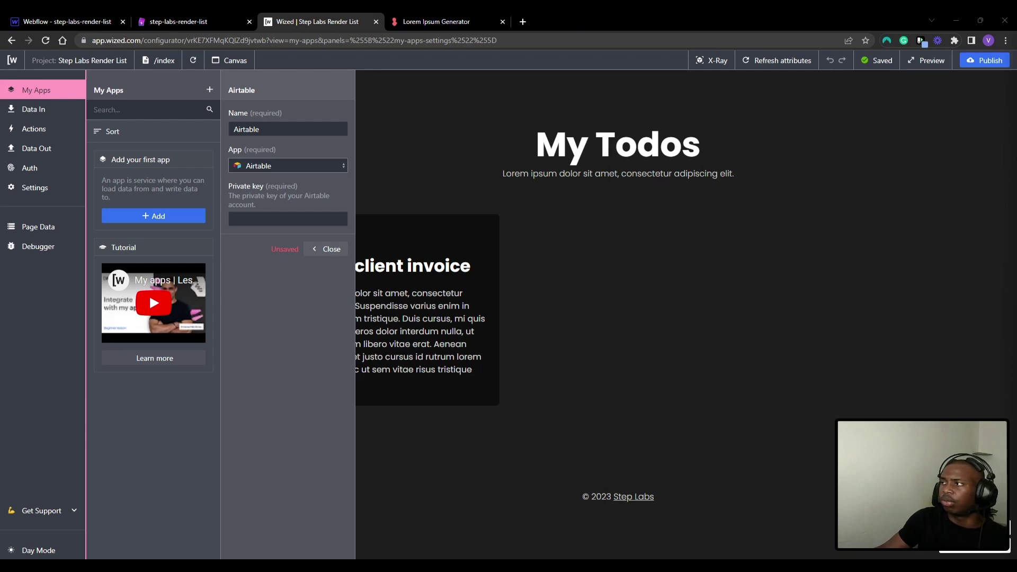
{"action": "key", "text": "ctrl+shift+t"}
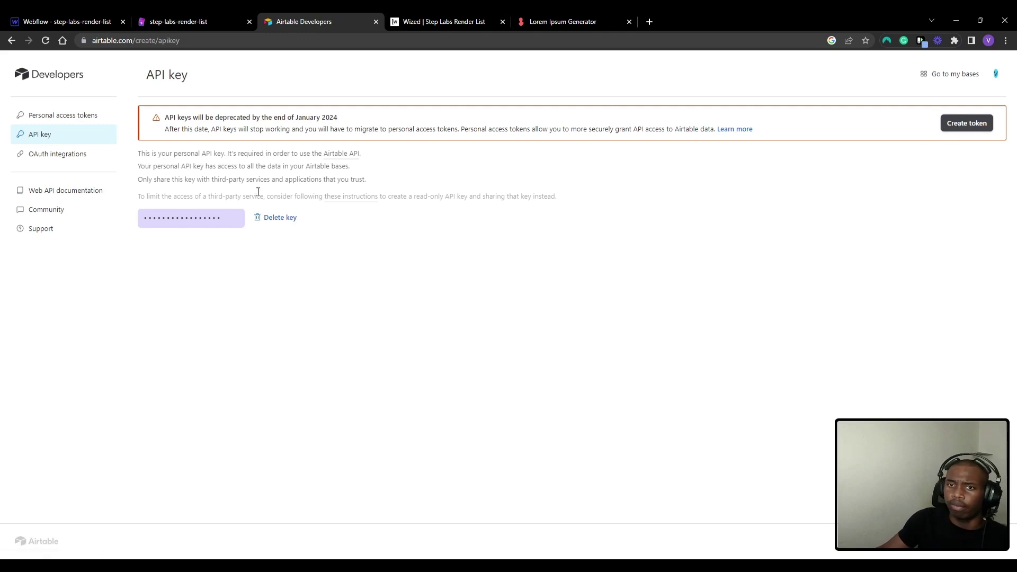
Paste the Airtable API key as the Wized app's private key and close the app settings.
{"action": "left_click", "coordinate": [437, 22]}
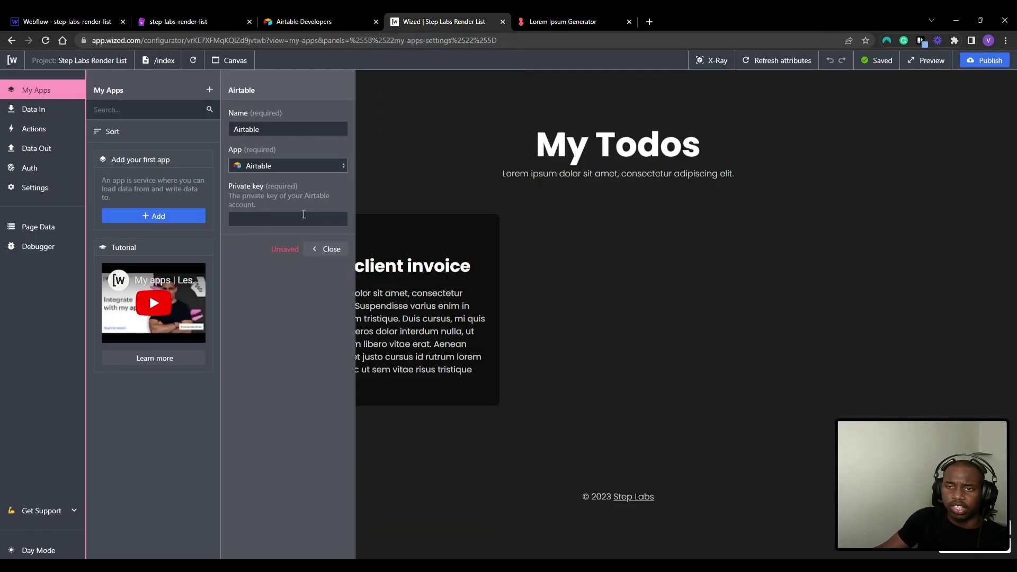
{"action": "key", "text": "ctrl+v"}
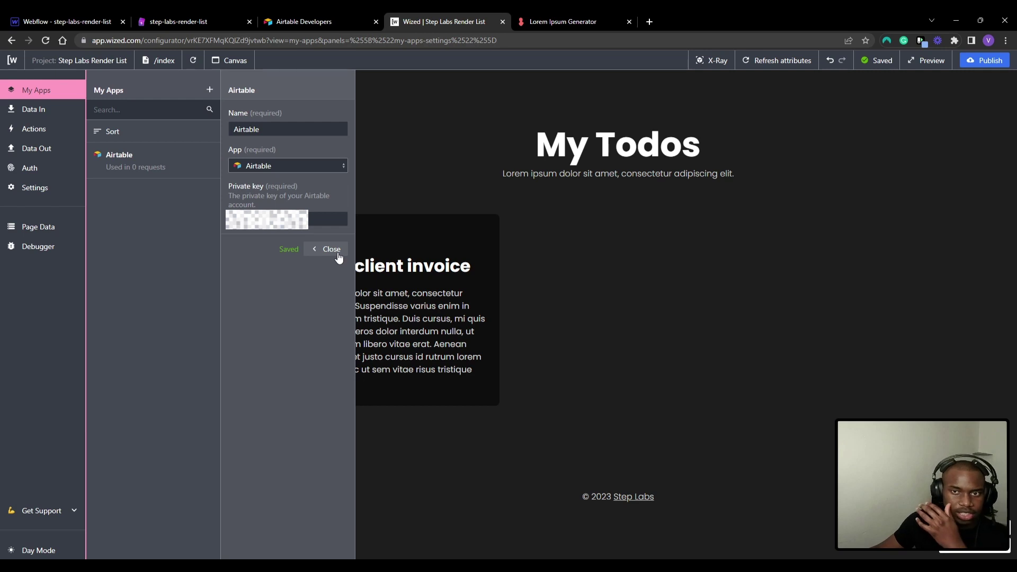
{"action": "left_click", "coordinate": [331, 251]}
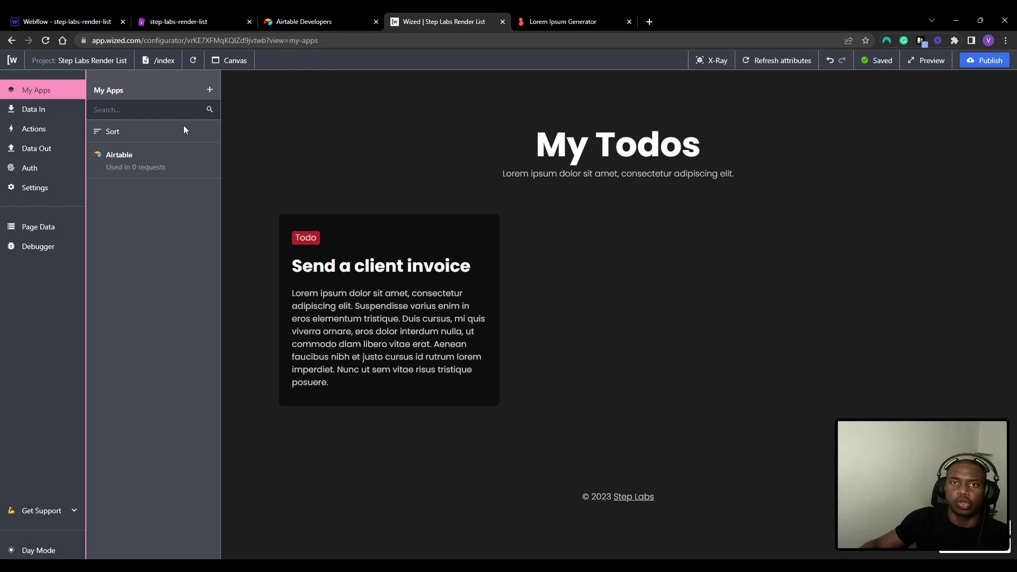
Add a Data In request named Get Todos that uses the Airtable app.
{"action": "left_click", "coordinate": [66, 116]}
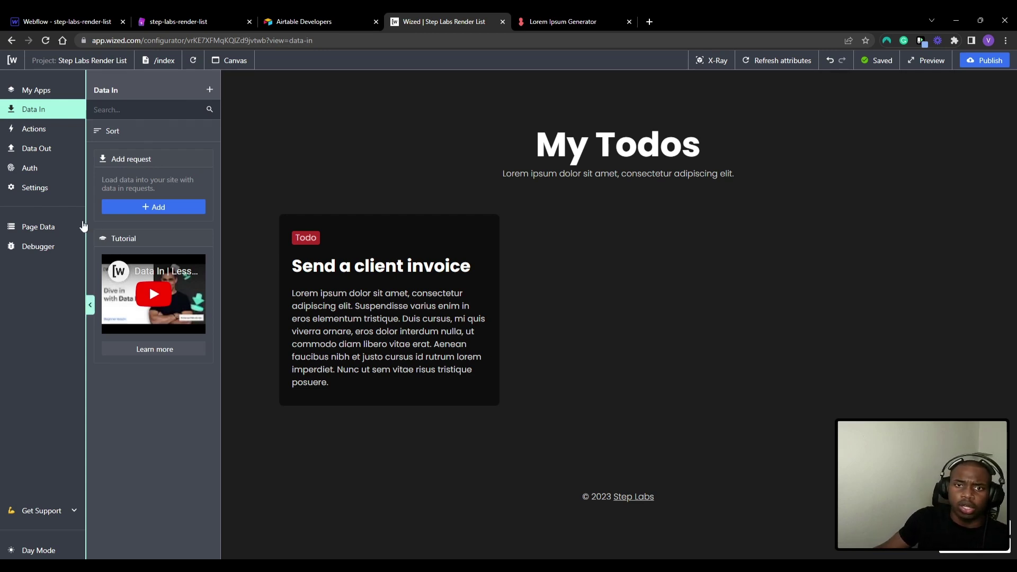
{"action": "left_click", "coordinate": [61, 226]}
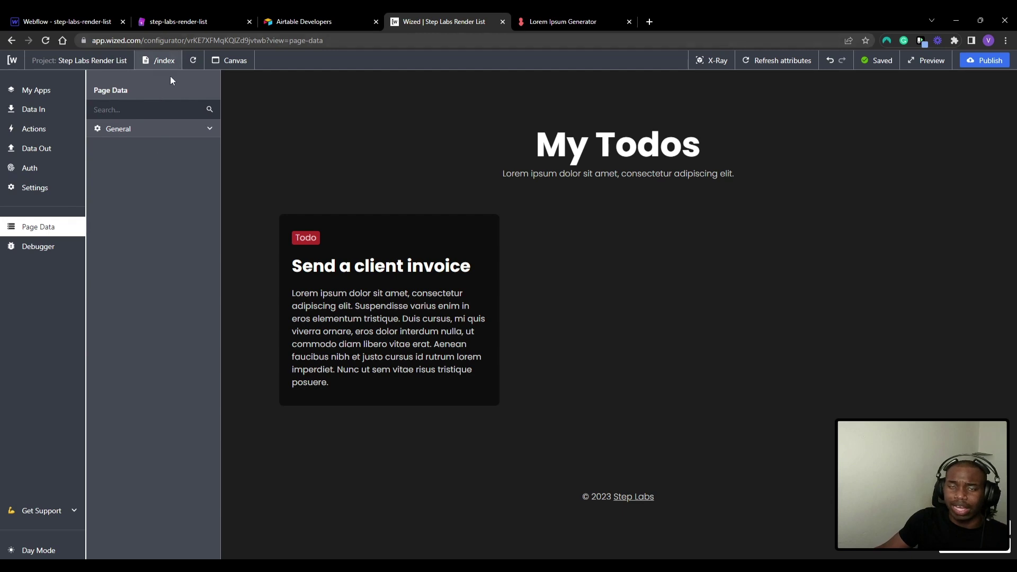
{"action": "left_click", "coordinate": [33, 109]}
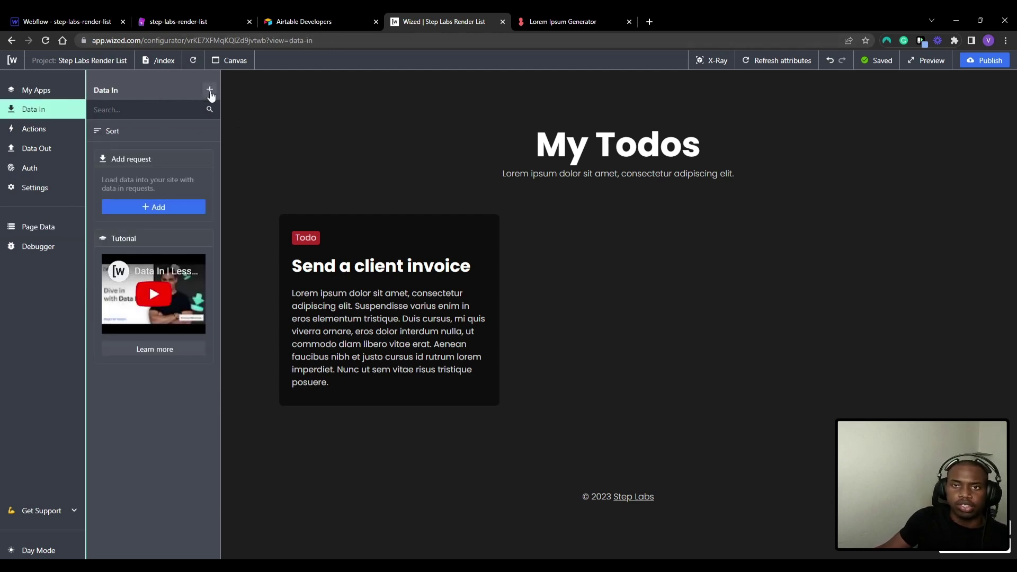
{"action": "left_click", "coordinate": [210, 91]}
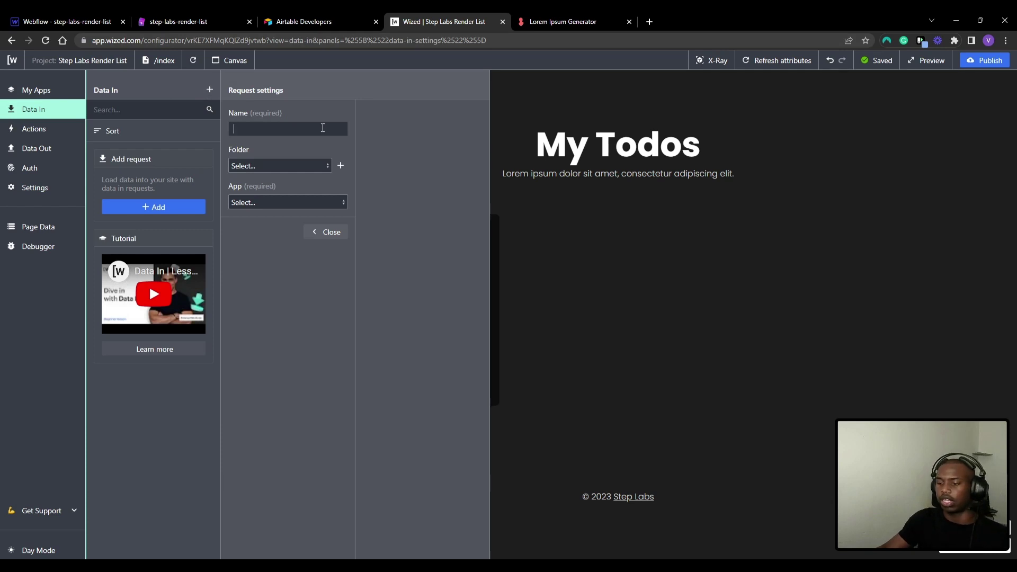
{"action": "type", "text": "Get "}
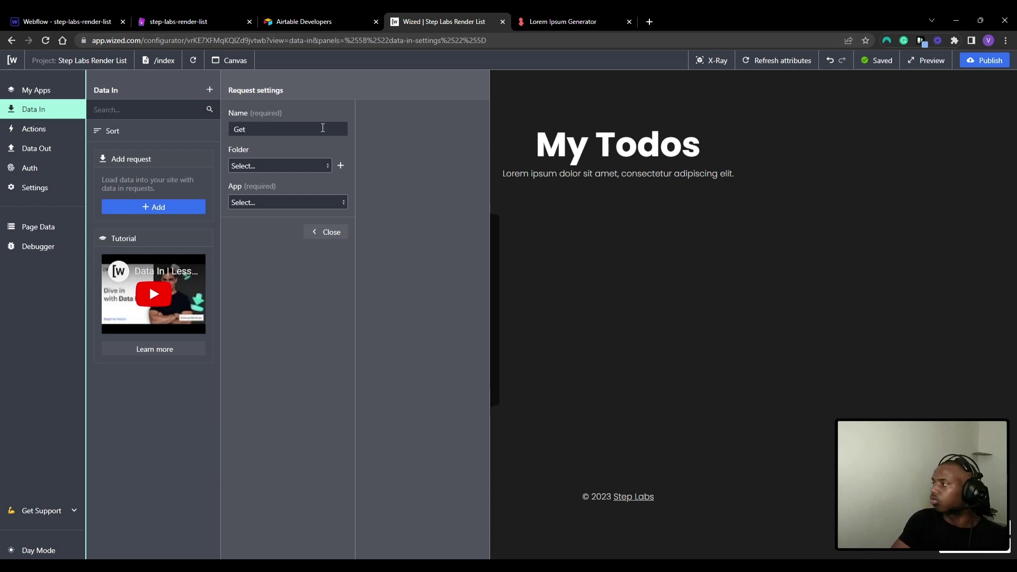
{"action": "type", "text": "Todos"}
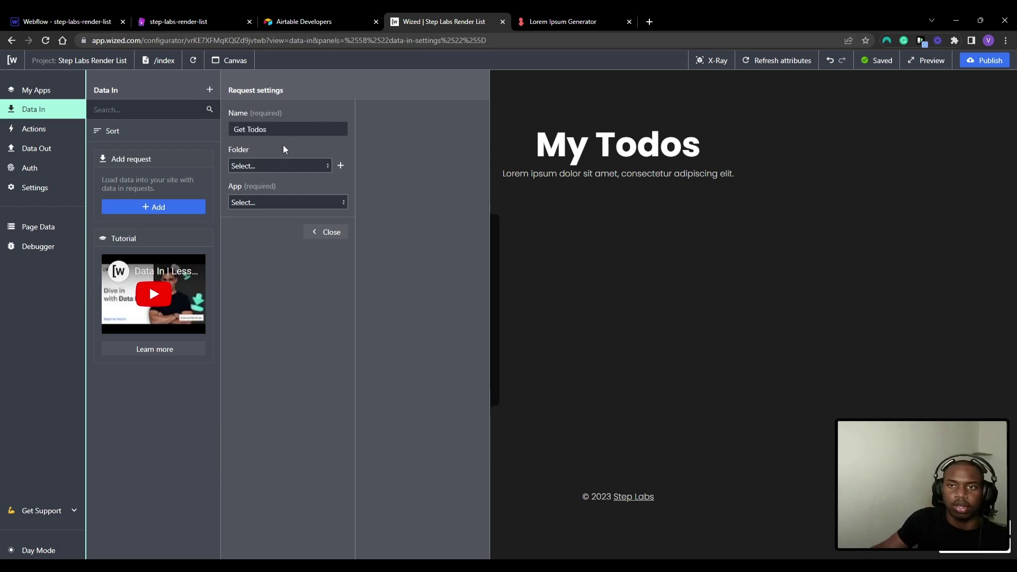
{"action": "left_click", "coordinate": [289, 203]}
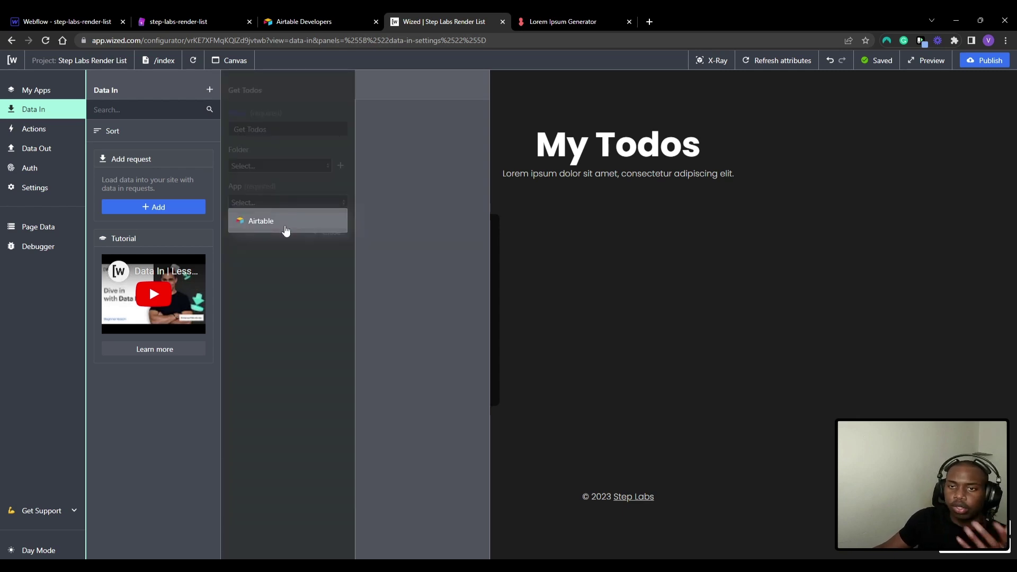
{"action": "left_click", "coordinate": [274, 227]}
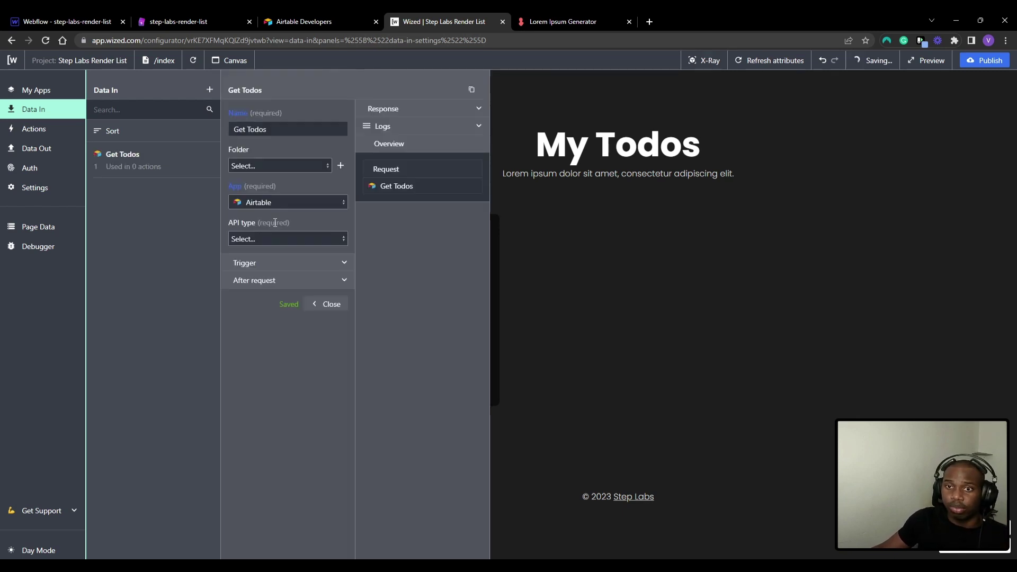
Set the Get Todos request's API type to Database and its method to Get item list.
{"action": "left_click", "coordinate": [306, 237]}
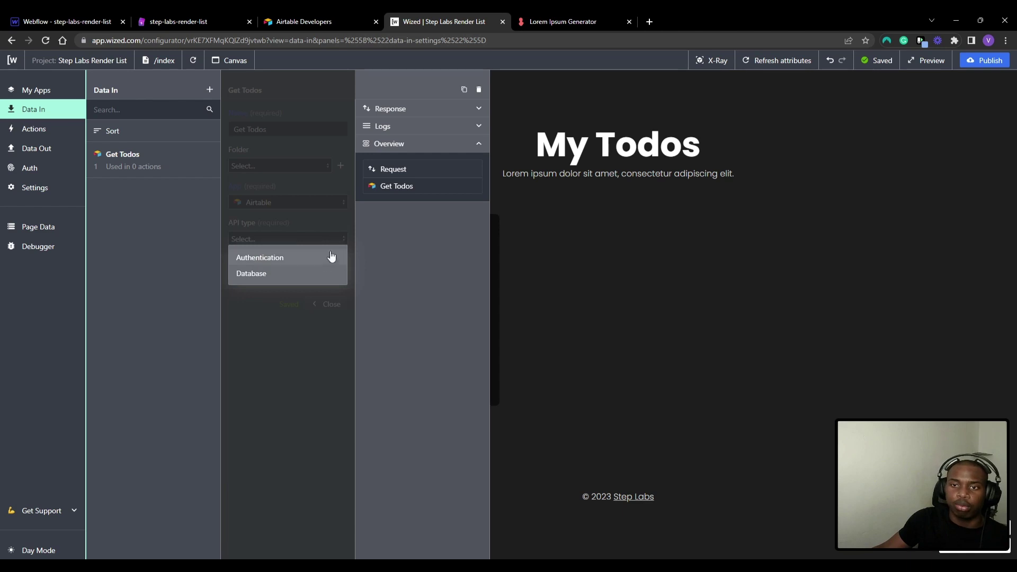
{"action": "left_click", "coordinate": [287, 277]}
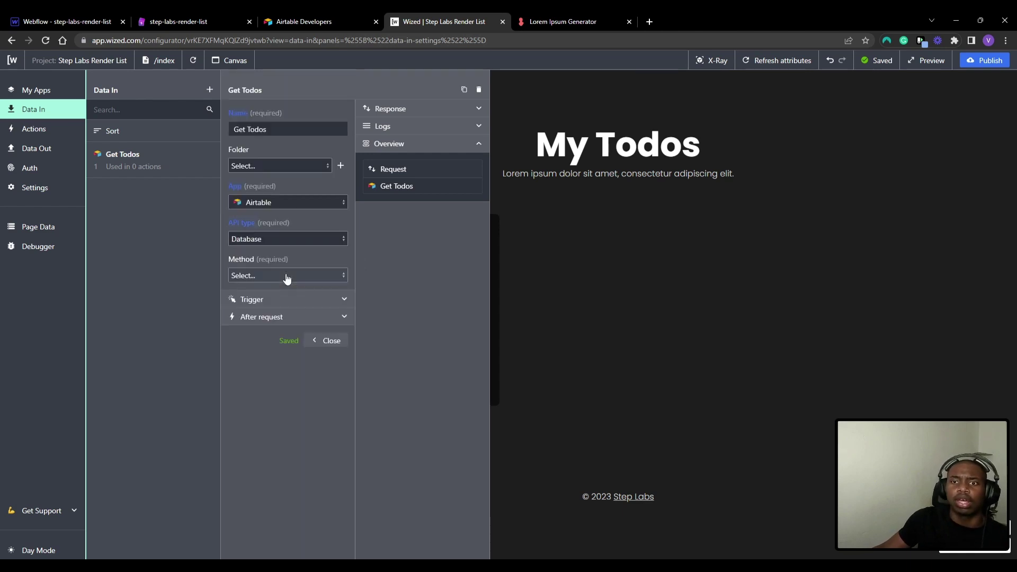
{"action": "left_click", "coordinate": [333, 279]}
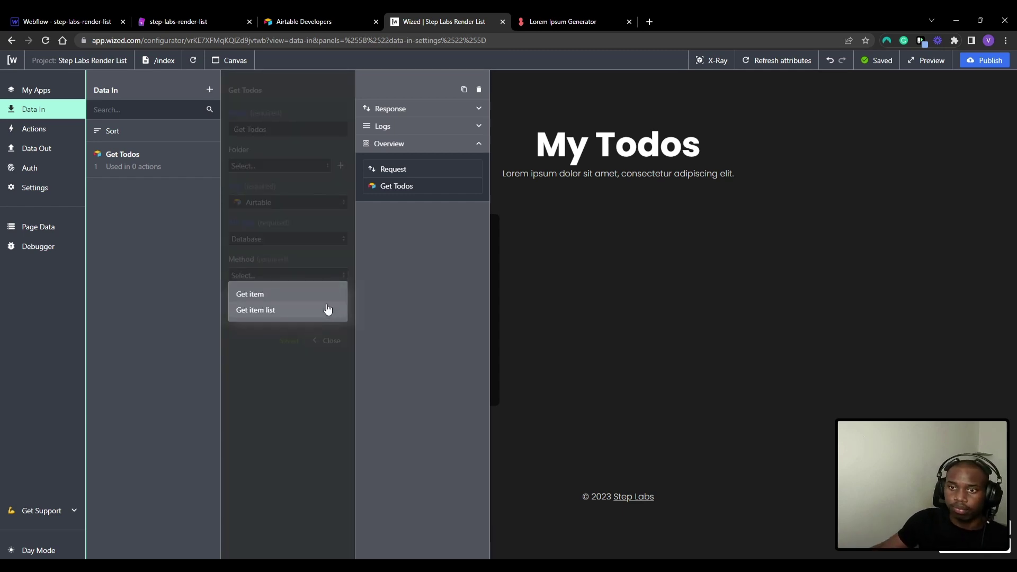
{"action": "left_click", "coordinate": [275, 314]}
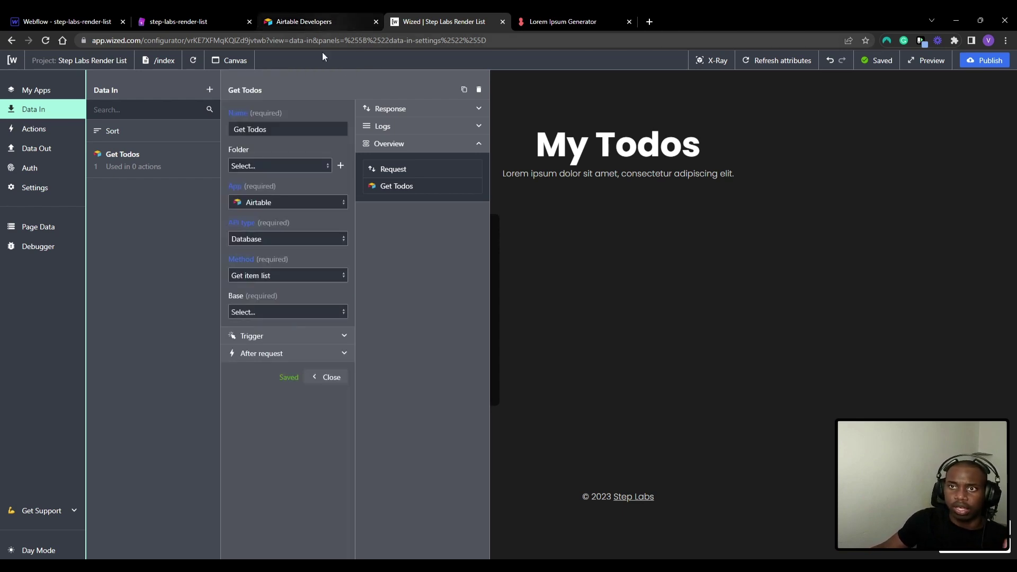
Point the Get Todos request at the Step Labs Todo Base and its Table 1.
{"action": "left_click", "coordinate": [313, 313]}
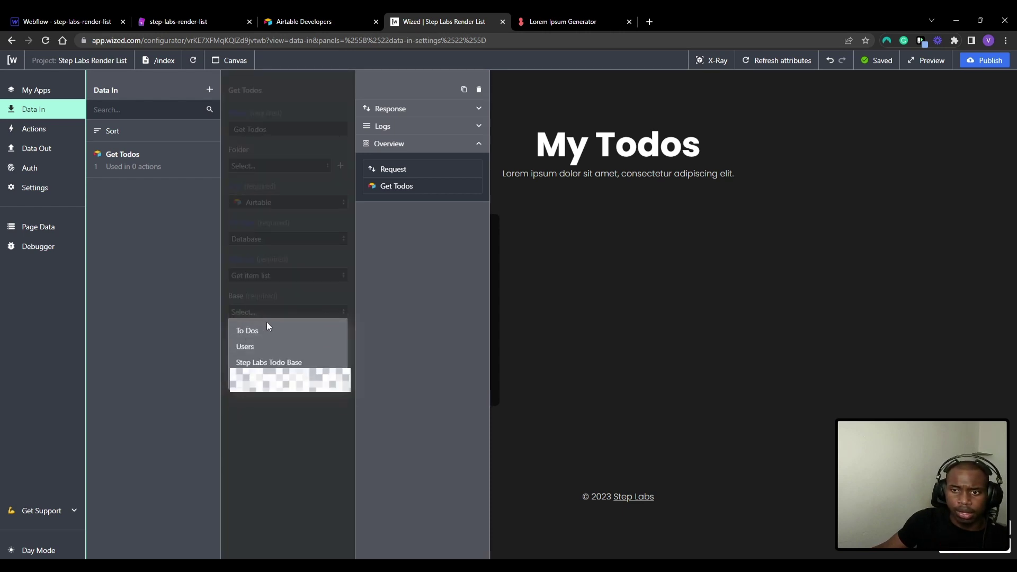
{"action": "left_click", "coordinate": [303, 363]}
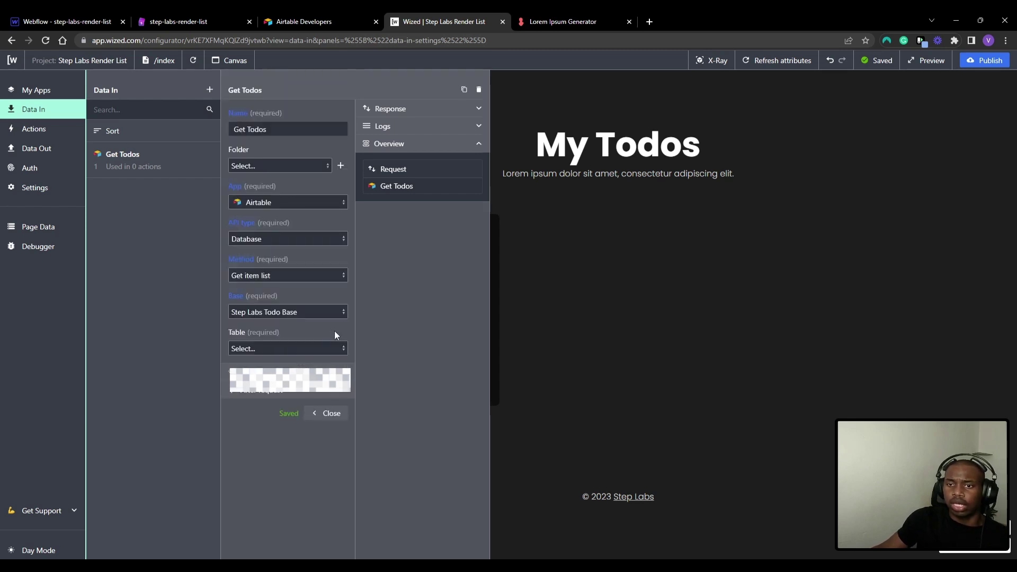
{"action": "left_click", "coordinate": [313, 349]}
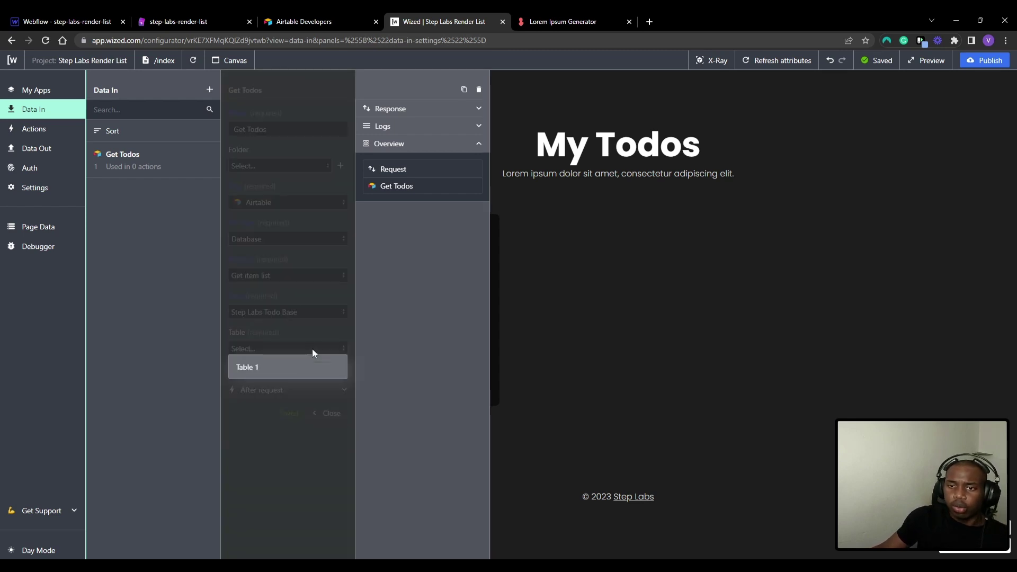
{"action": "left_click", "coordinate": [270, 369]}
Switch to Airtable to check the table name in Step Labs Todo Base, and return to Wized.
{"action": "left_click", "coordinate": [302, 21]}
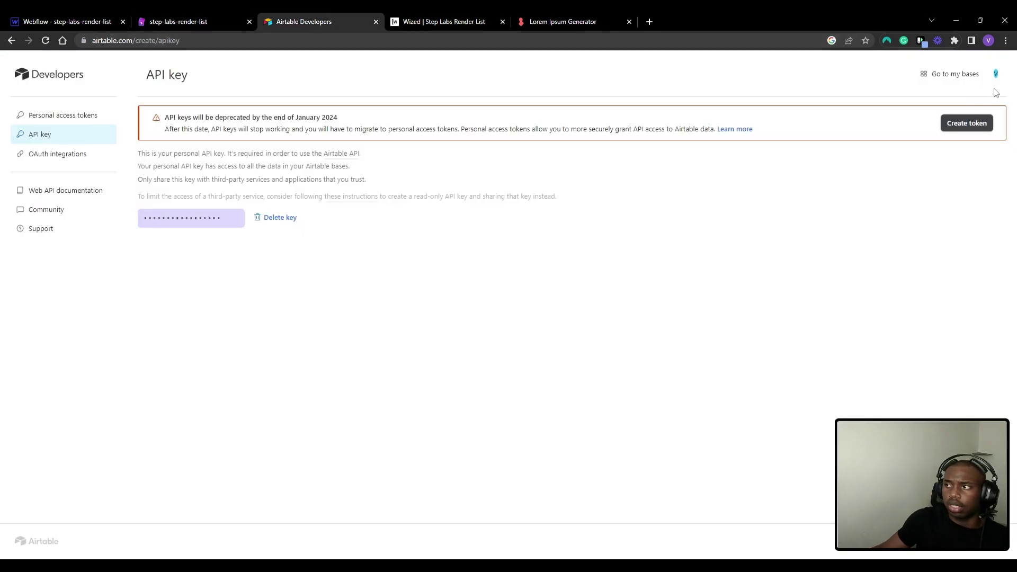
{"action": "left_click", "coordinate": [957, 76]}
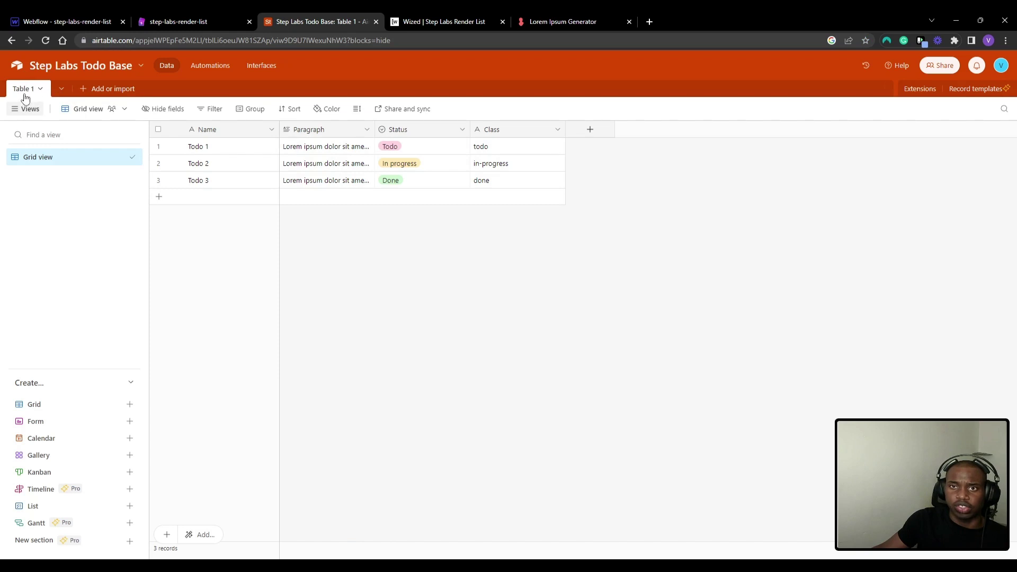
{"action": "left_click", "coordinate": [398, 21]}
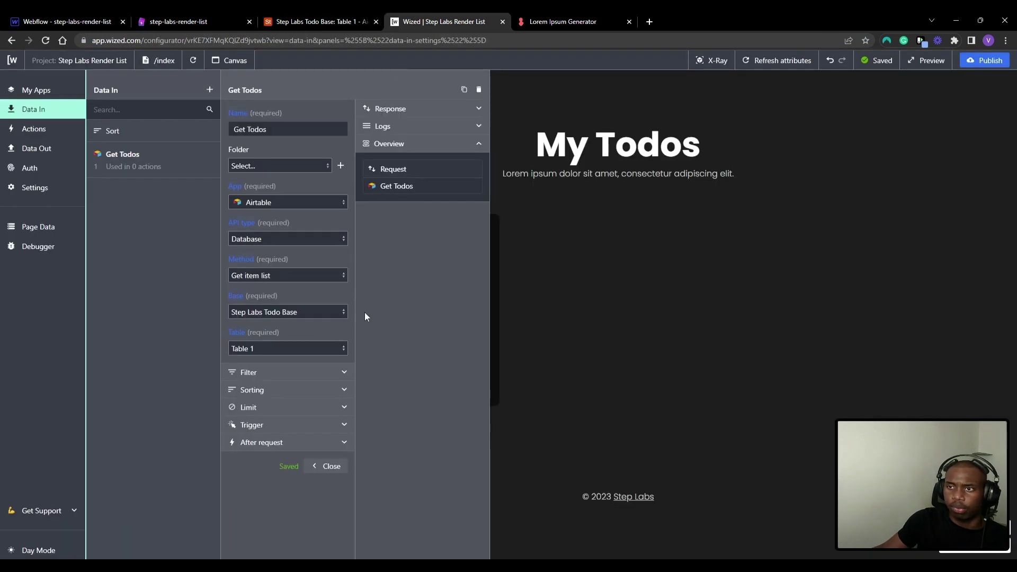
Review the filter, sorting and limit options of the Get Todos request.
{"action": "left_click", "coordinate": [344, 373]}
{"action": "left_click", "coordinate": [345, 375]}
{"action": "left_click", "coordinate": [345, 390]}
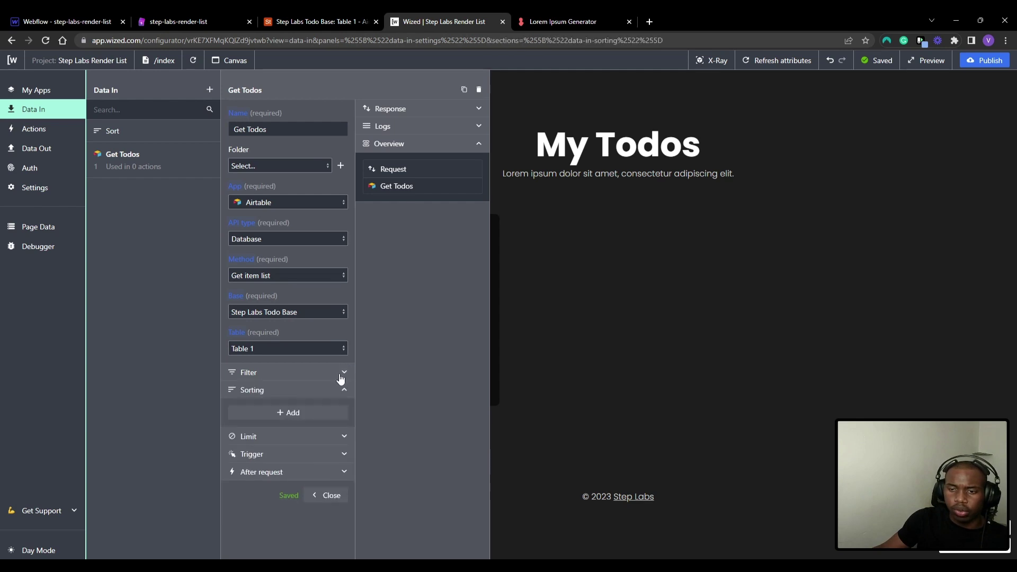
{"action": "left_click", "coordinate": [344, 392]}
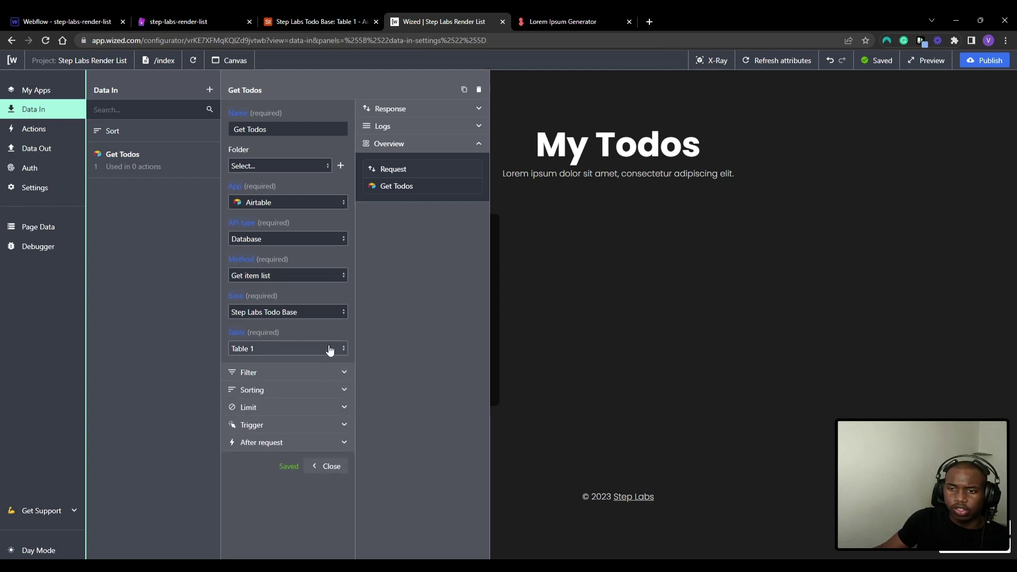
{"action": "left_click", "coordinate": [345, 409]}
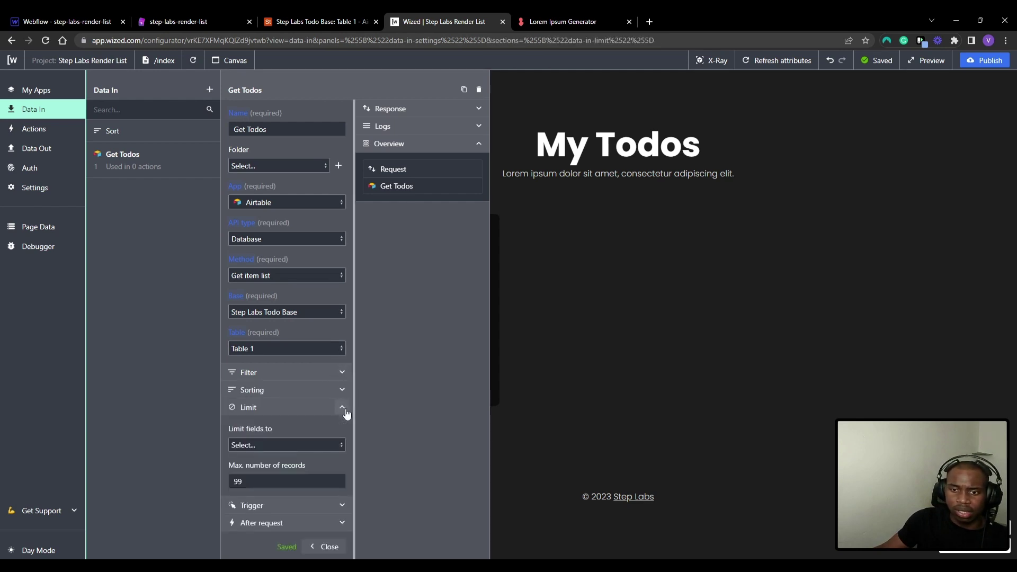
{"action": "left_click", "coordinate": [345, 409]}
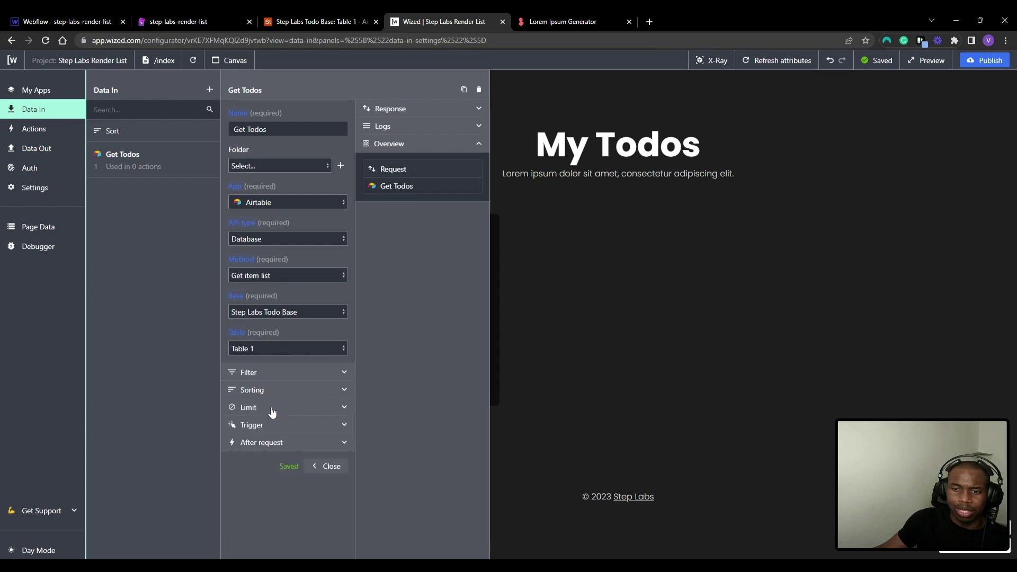
Add a trigger to the Get Todos request and open the choice of trigger types.
{"action": "left_click", "coordinate": [327, 427]}
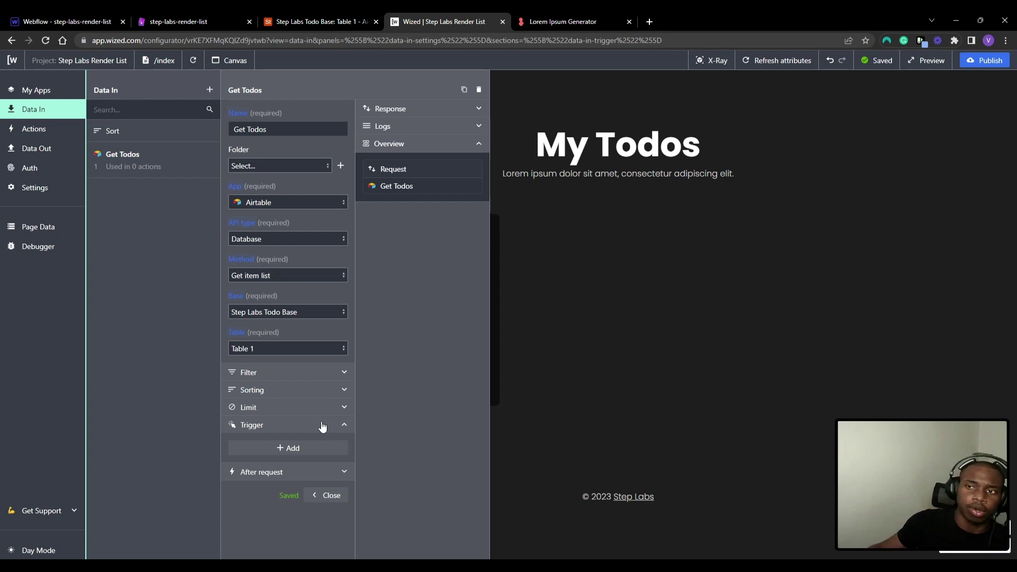
{"action": "left_click", "coordinate": [320, 449]}
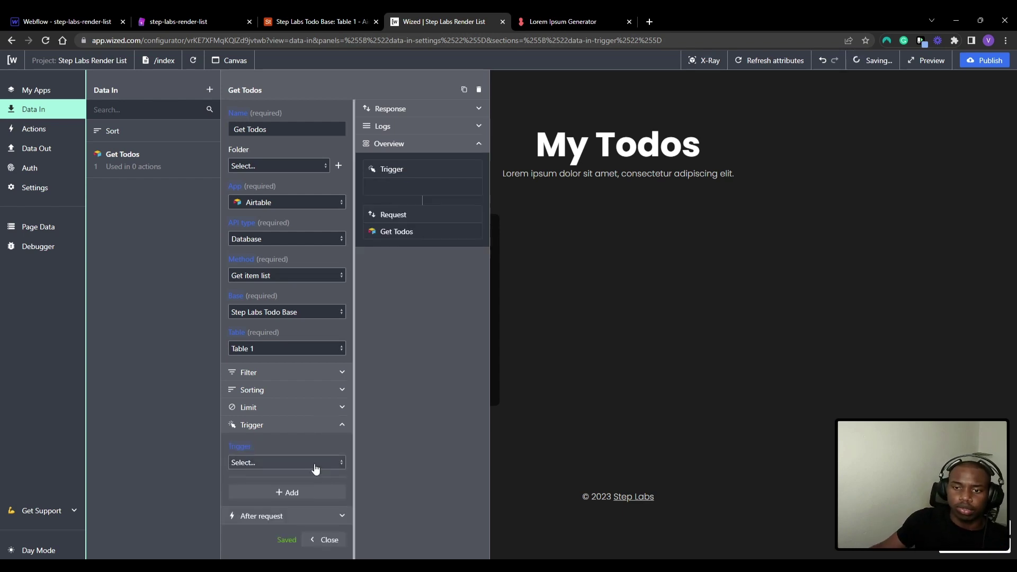
{"action": "left_click", "coordinate": [315, 466]}
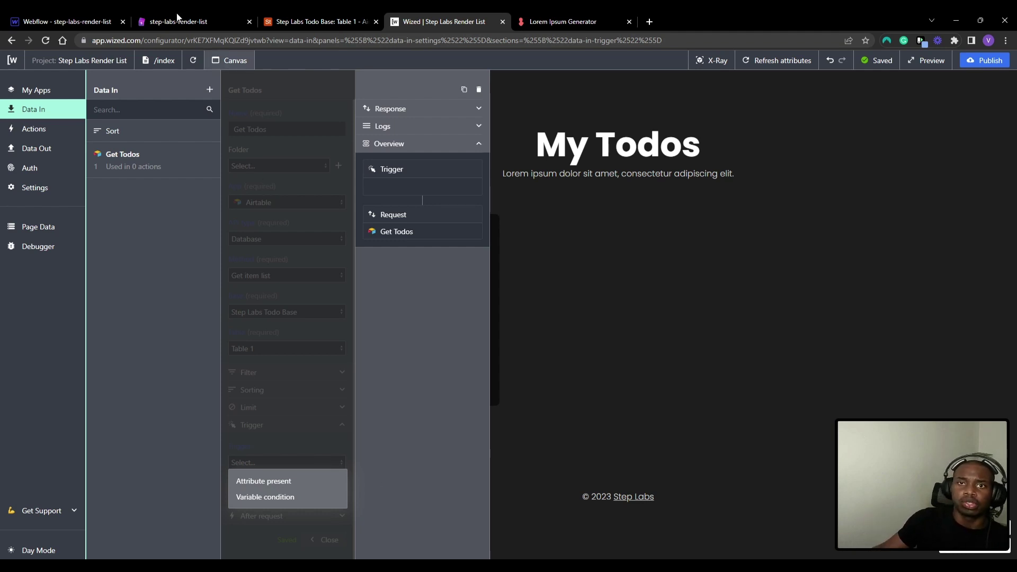
Switch to Webflow and give the todo_component div a custom attribute named wized with the value todoComponent.
{"action": "left_click", "coordinate": [94, 13]}
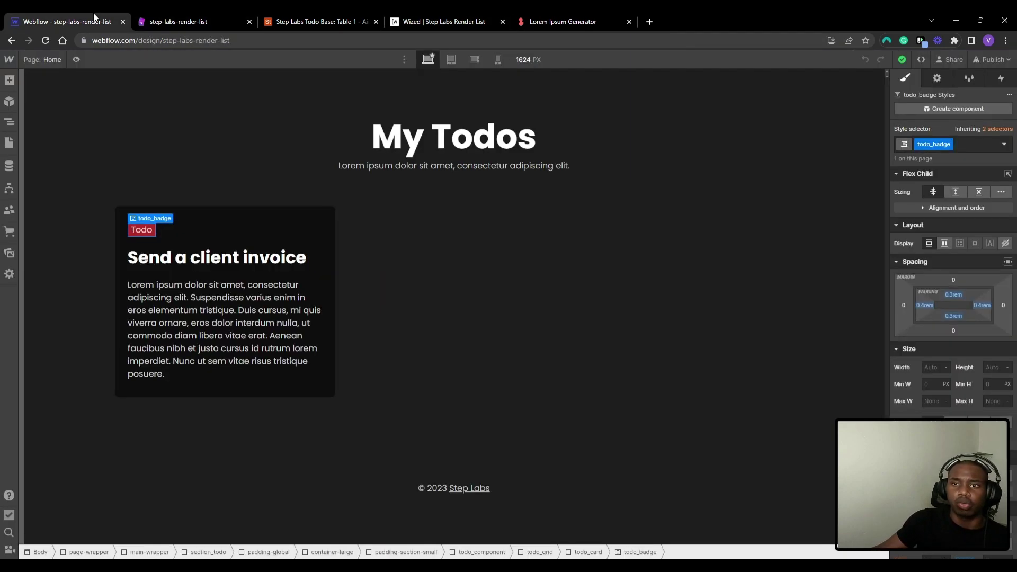
{"action": "left_click", "coordinate": [266, 222]}
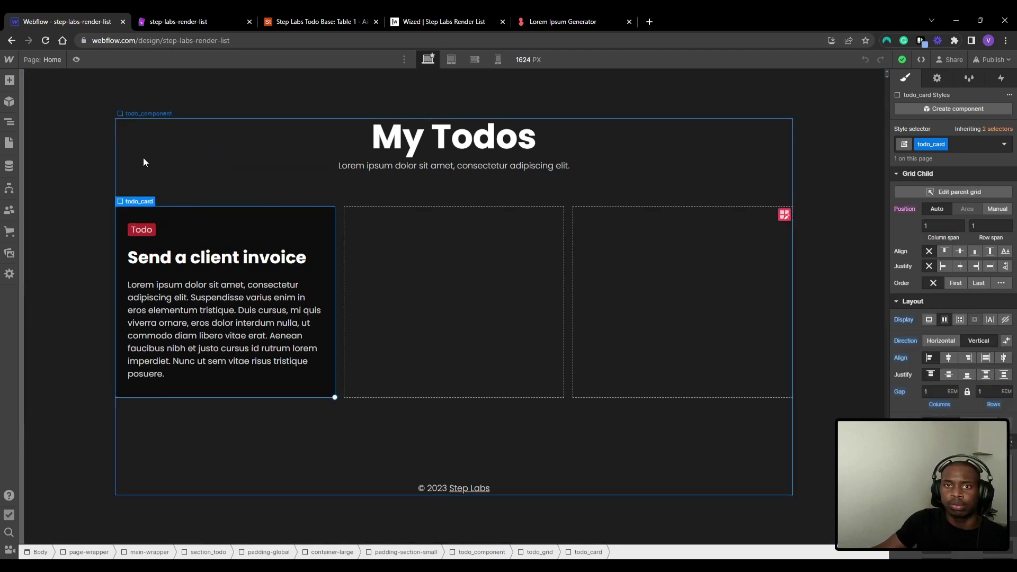
{"action": "left_click", "coordinate": [167, 164]}
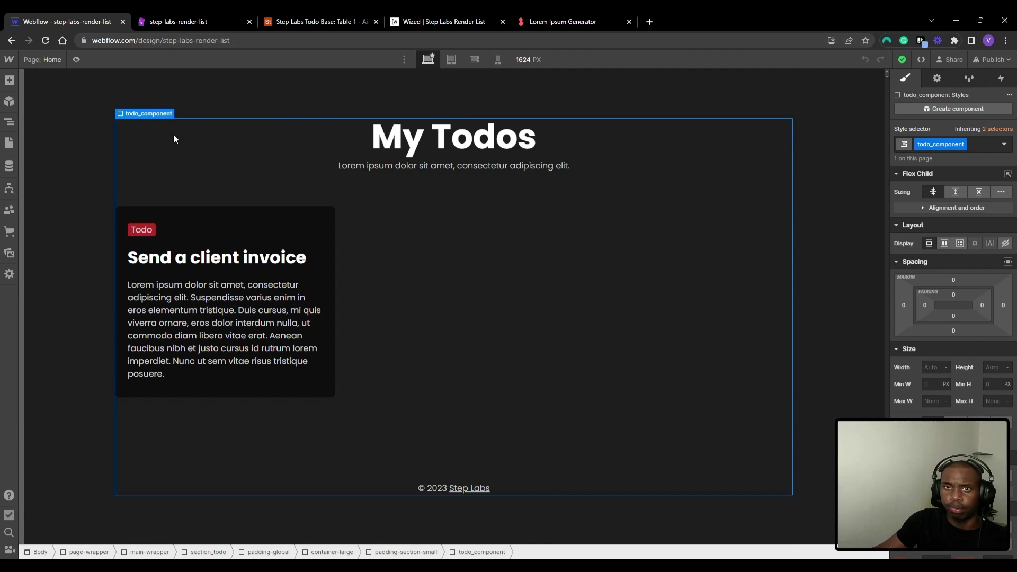
{"action": "left_click", "coordinate": [937, 81]}
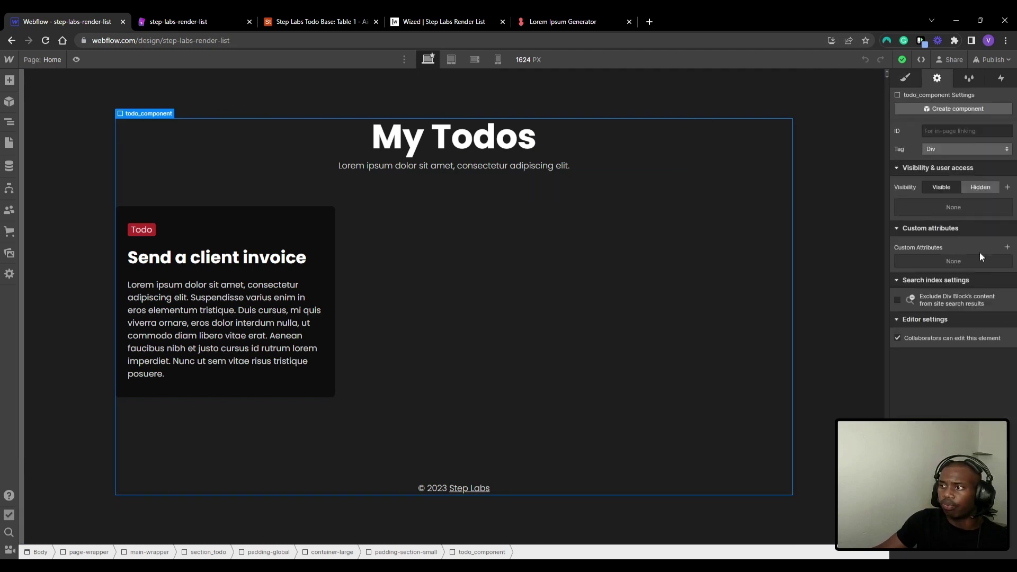
{"action": "left_click", "coordinate": [1007, 247]}
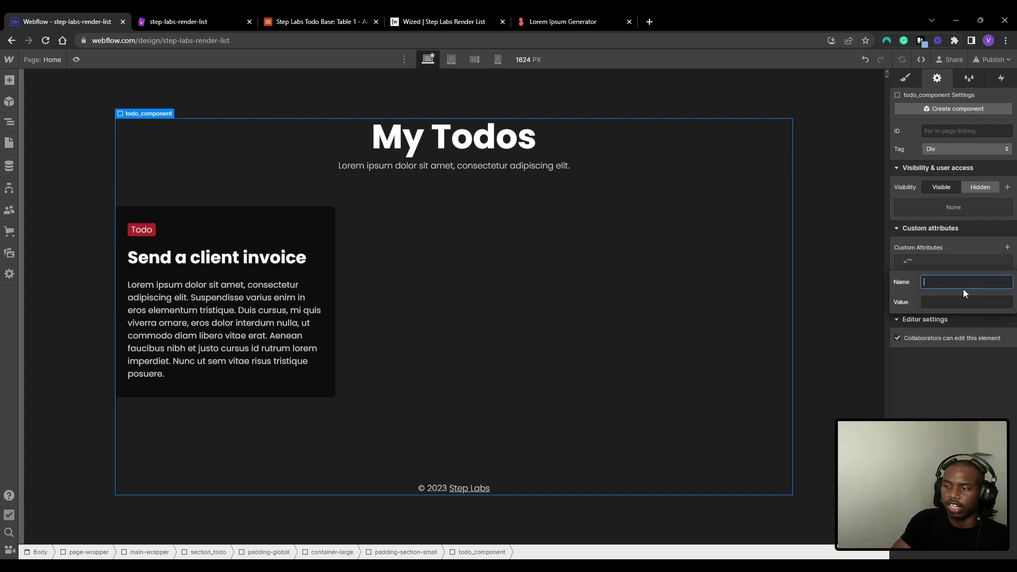
{"action": "type", "text": "wized"}
{"action": "key", "text": "ctrl+a"}
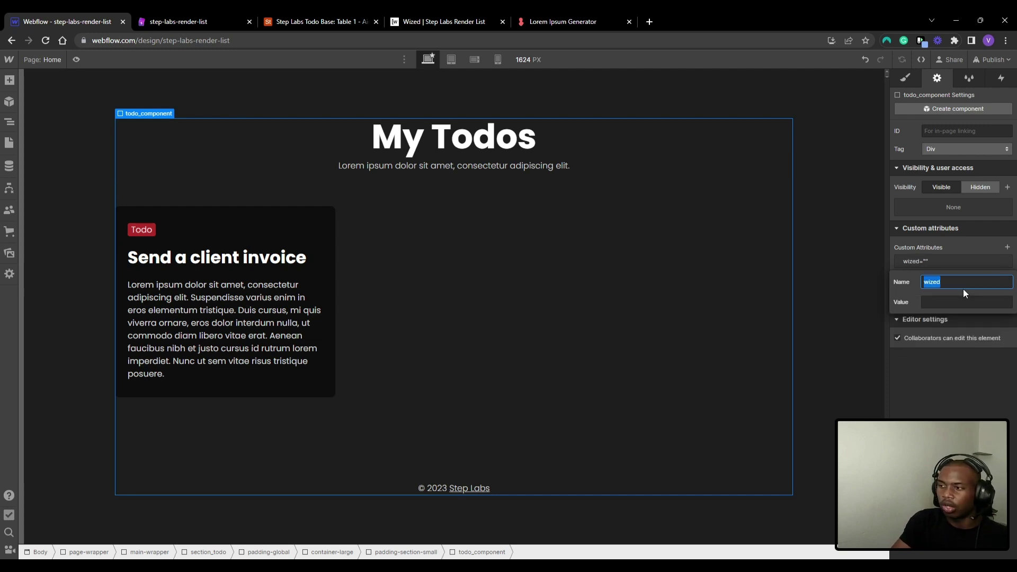
{"action": "type", "text": "w-el"}
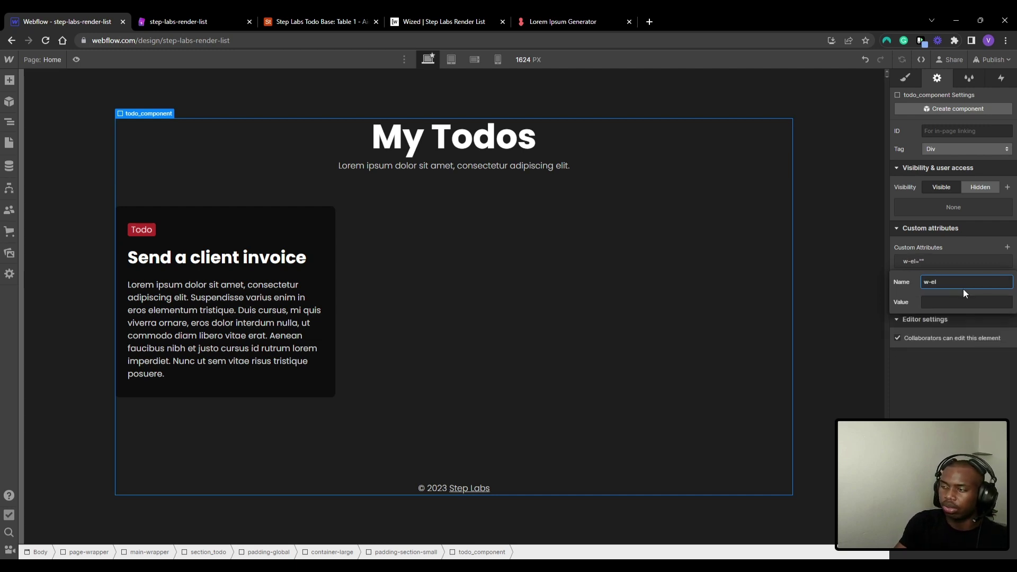
{"action": "key", "text": "ctrl+a"}
{"action": "type", "text": "wized"}
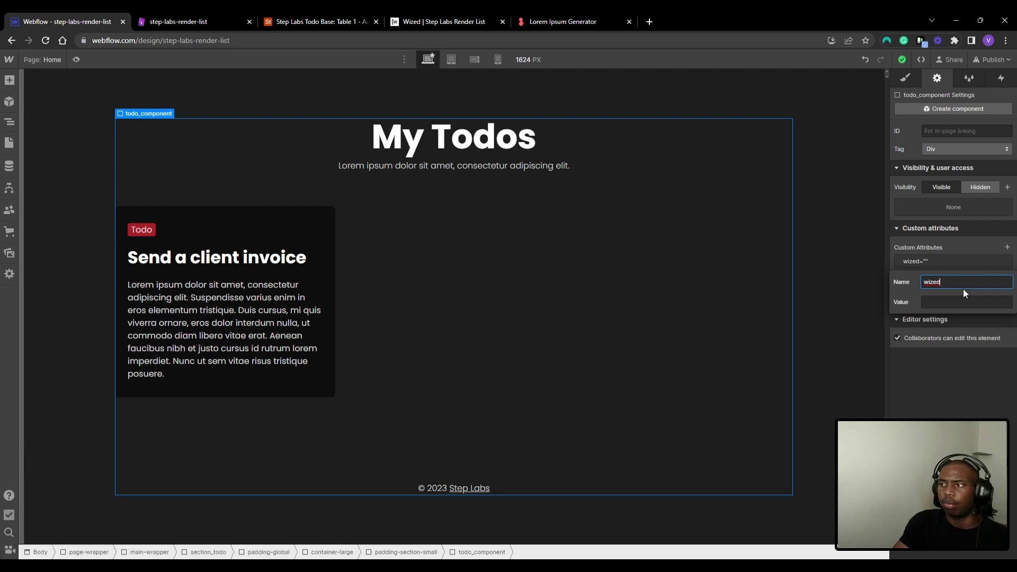
{"action": "key", "text": "Tab"}
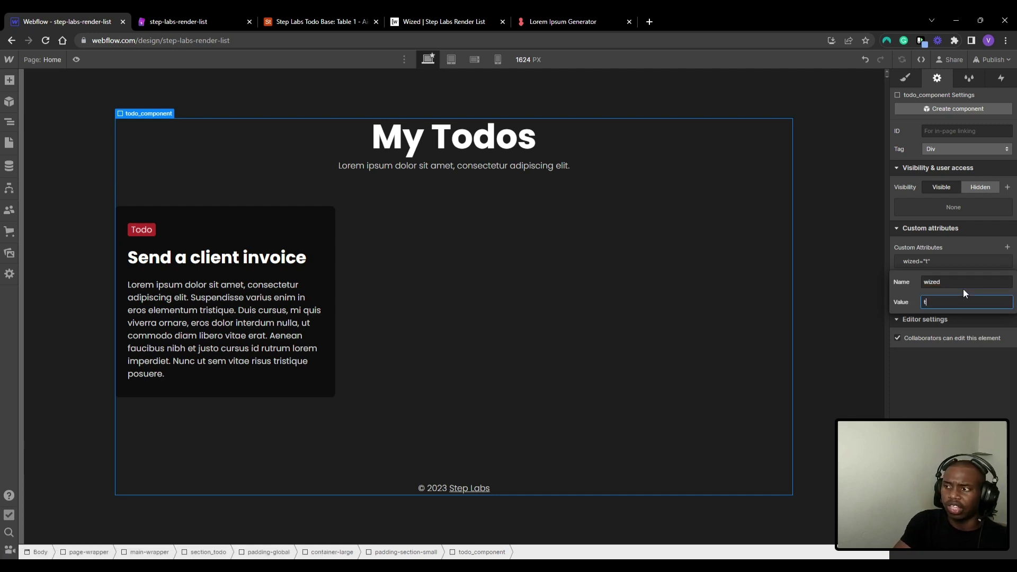
{"action": "type", "text": "todoComponent"}
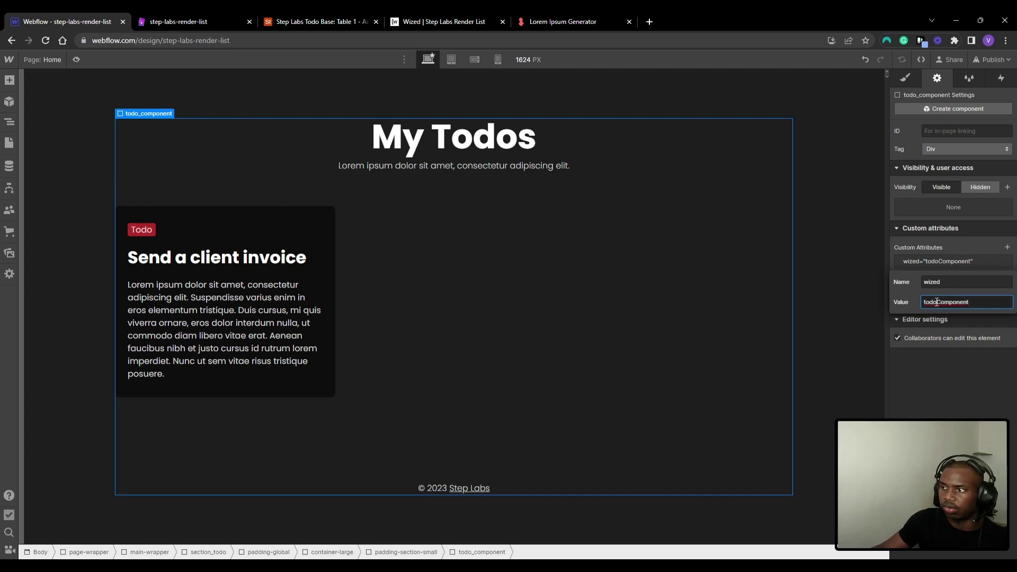
{"action": "left_click_drag", "start_coordinate": [937, 302], "coordinate": [942, 302]}
{"action": "left_click", "coordinate": [943, 302]}
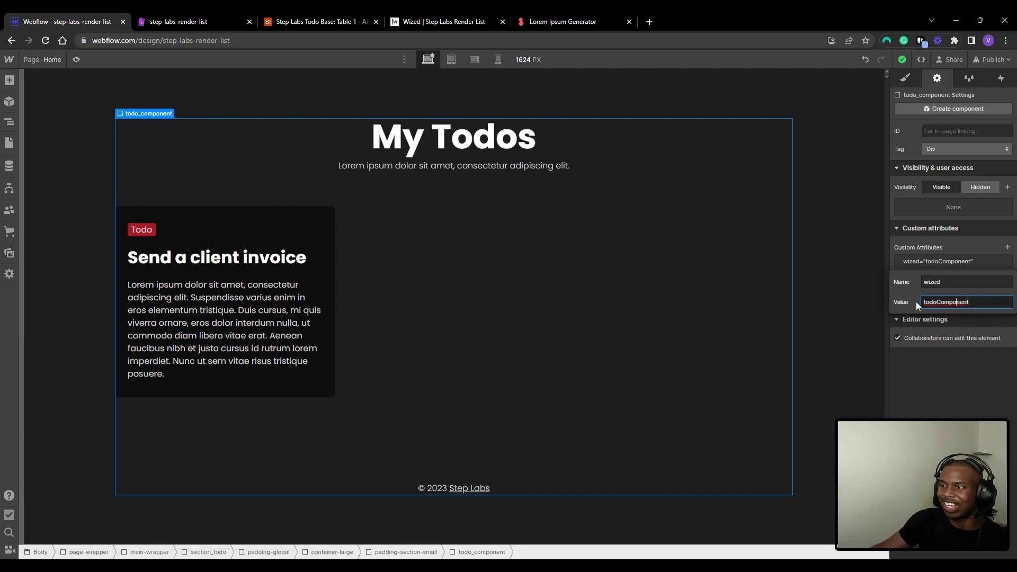
{"action": "double_click", "coordinate": [941, 301]}
{"action": "left_click", "coordinate": [945, 303]}
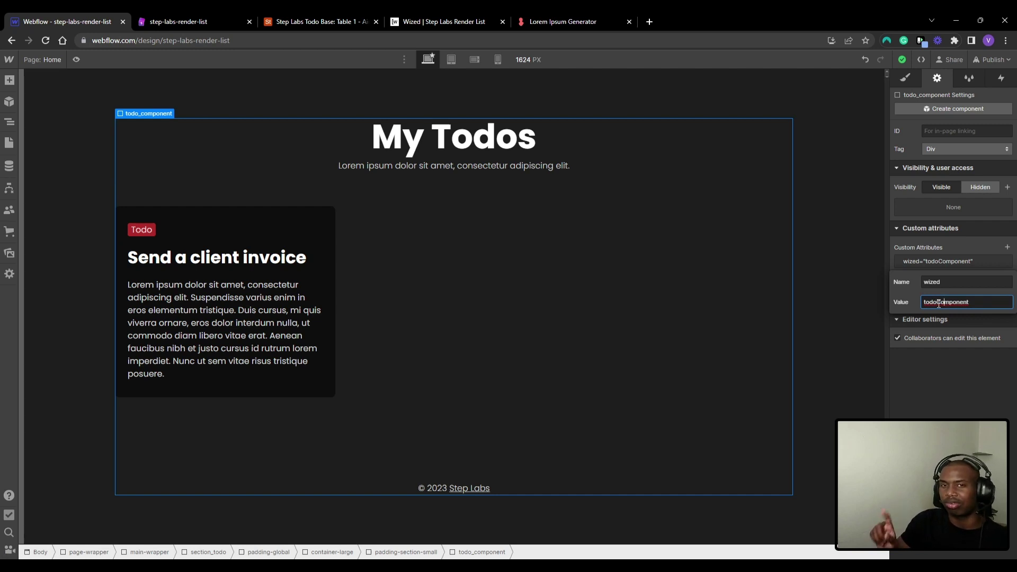
{"action": "double_click", "coordinate": [939, 303]}
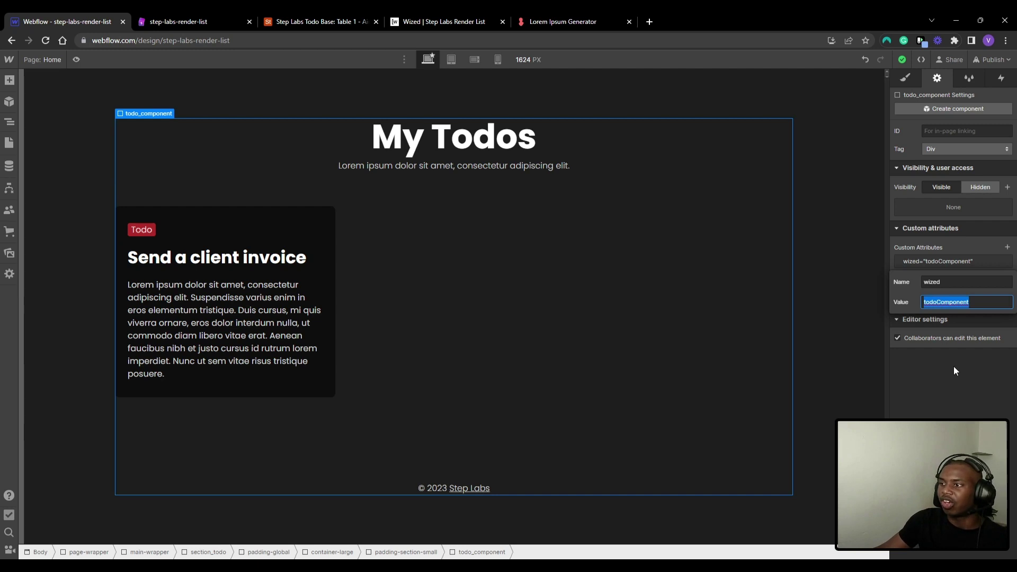
Confirm the todo_component custom attribute and publish the site to the step-labs-render-list.webflow.io staging domain.
{"action": "key", "text": "Return"}
{"action": "left_click", "coordinate": [989, 59]}
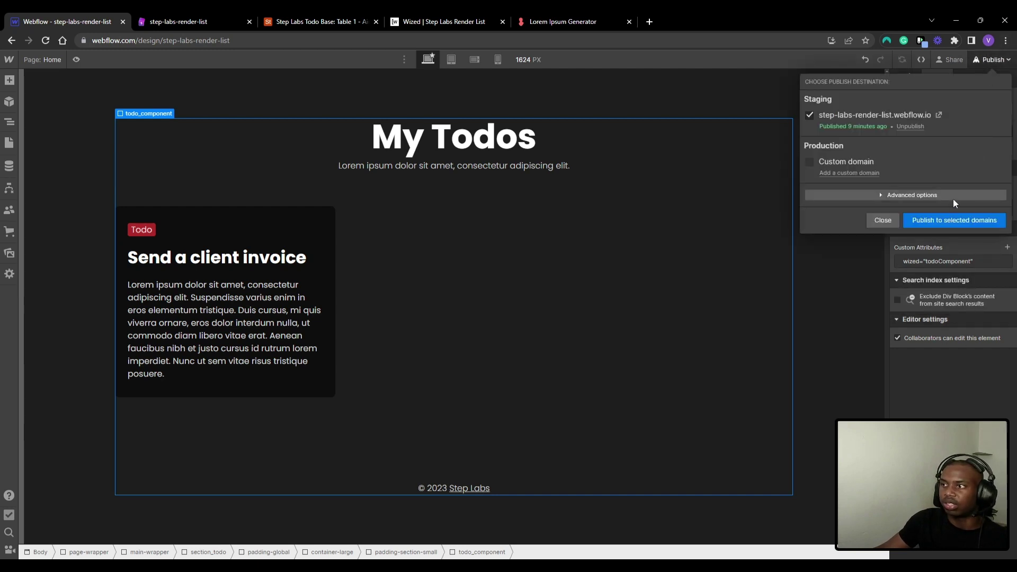
{"action": "left_click", "coordinate": [953, 220]}
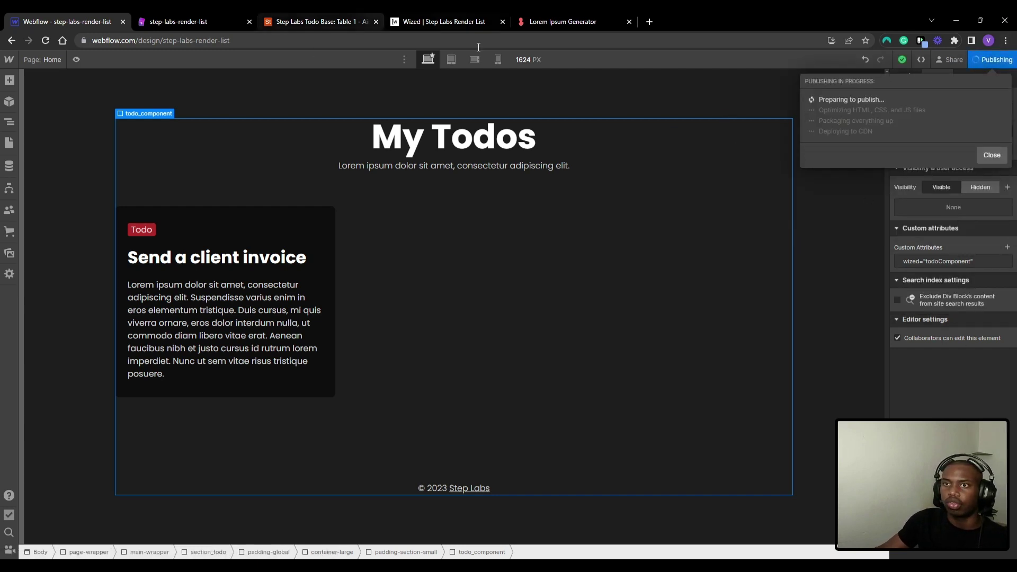
Switch to Wized, refresh the attributes, and set the Get Todos trigger to Attribute present with the todoComponent attribute.
{"action": "left_click", "coordinate": [452, 19]}
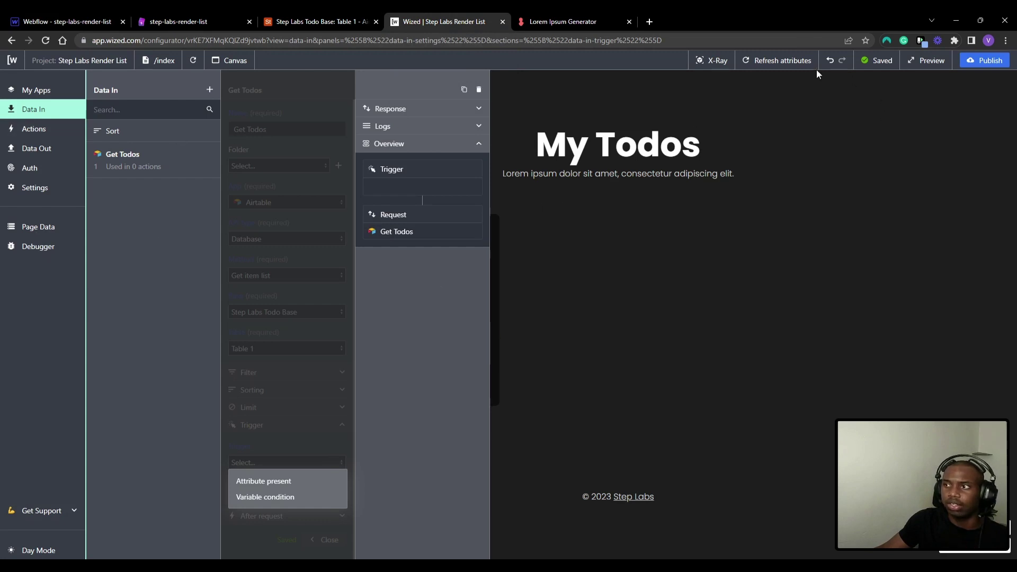
{"action": "left_click", "coordinate": [765, 66]}
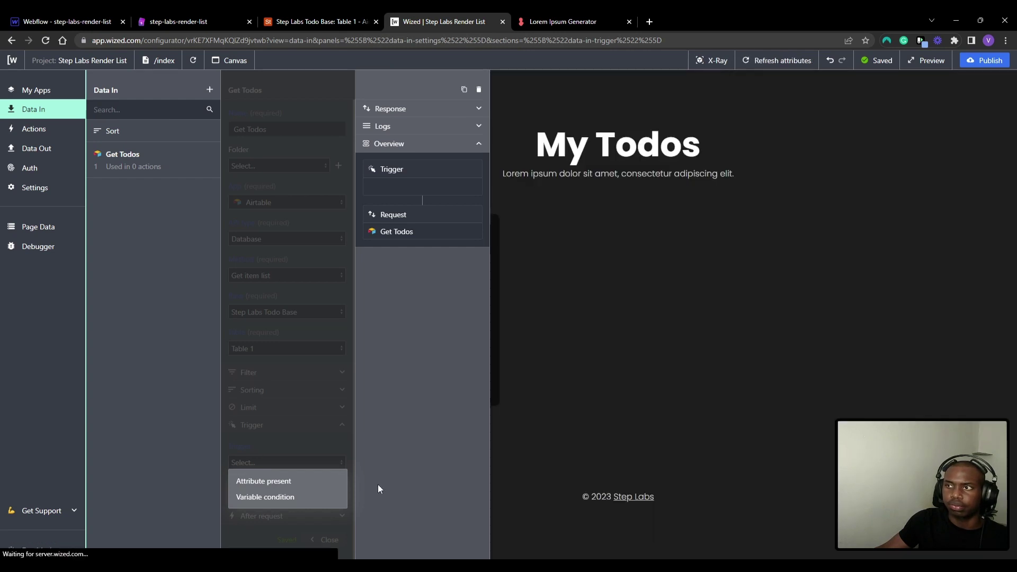
{"action": "left_click", "coordinate": [296, 481]}
{"action": "scroll", "coordinate": [313, 488], "scroll_direction": "down", "scroll_amount": 2}
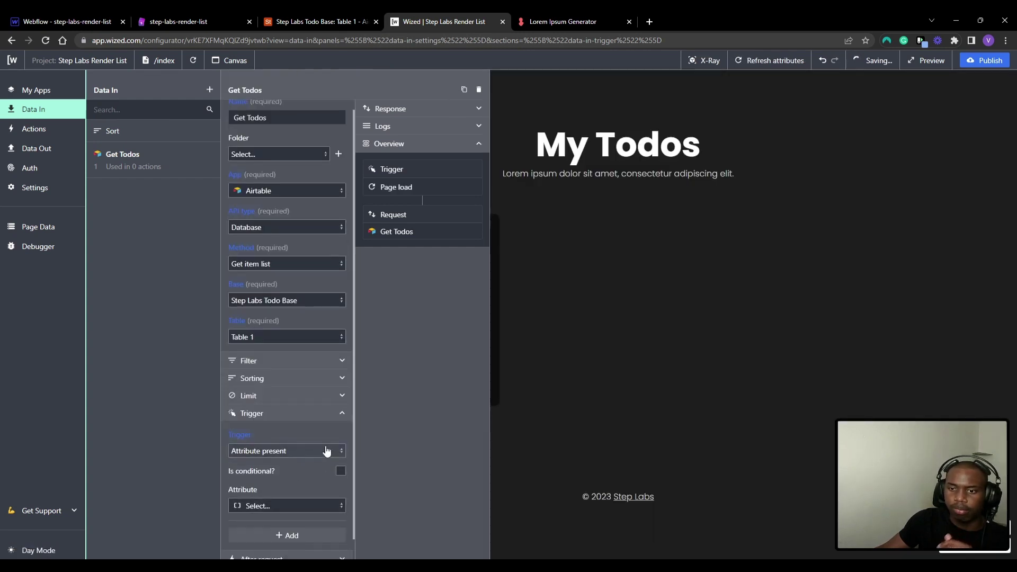
{"action": "left_click", "coordinate": [304, 452]}
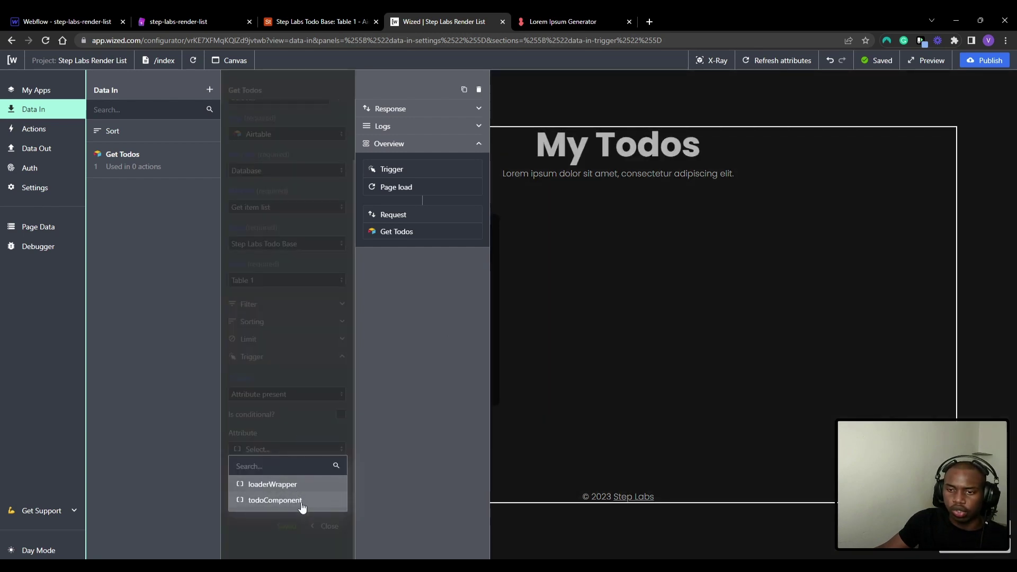
{"action": "left_click", "coordinate": [310, 503]}
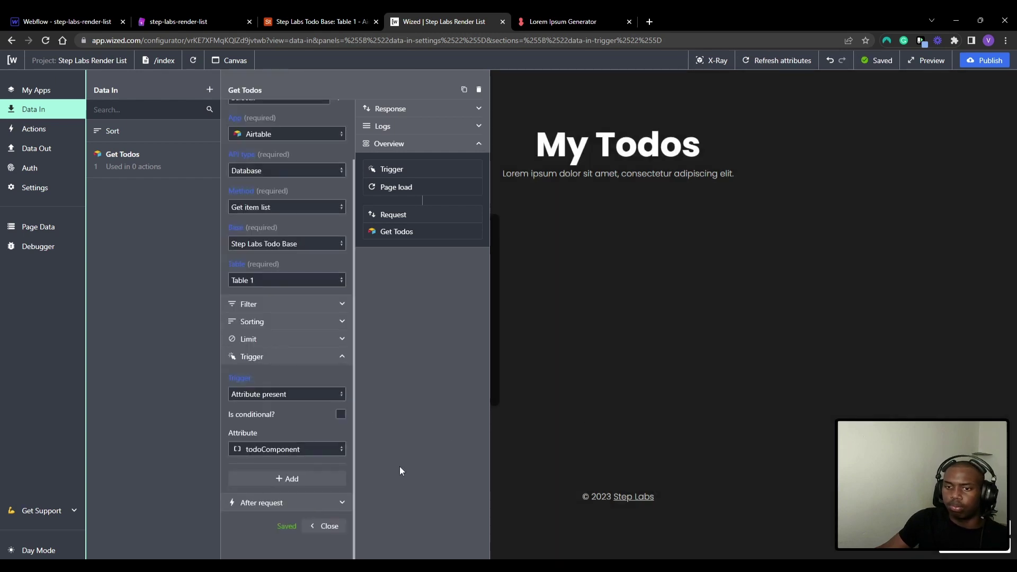
Expand the response section of the Get Todos request and run the request.
{"action": "scroll", "coordinate": [349, 252], "scroll_direction": "up", "scroll_amount": 2}
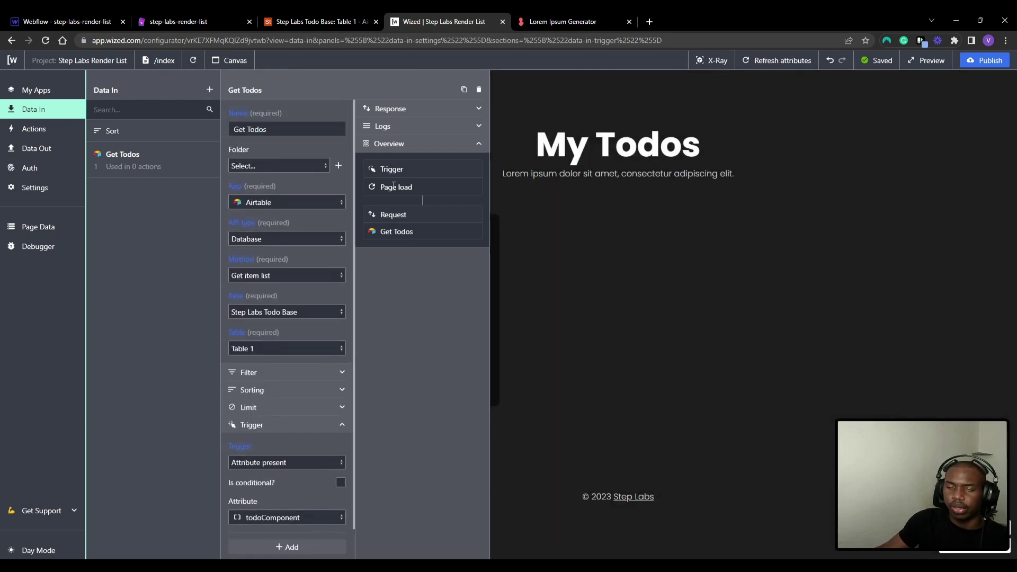
{"action": "scroll", "coordinate": [273, 448], "scroll_direction": "down", "scroll_amount": 2}
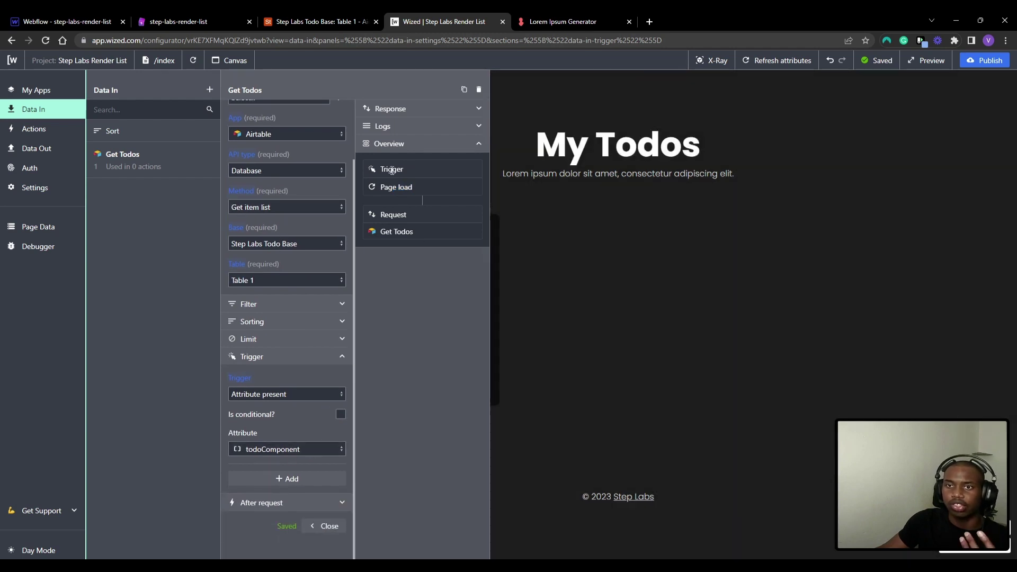
{"action": "scroll", "coordinate": [352, 242], "scroll_direction": "up", "scroll_amount": 2}
{"action": "left_click", "coordinate": [431, 108]}
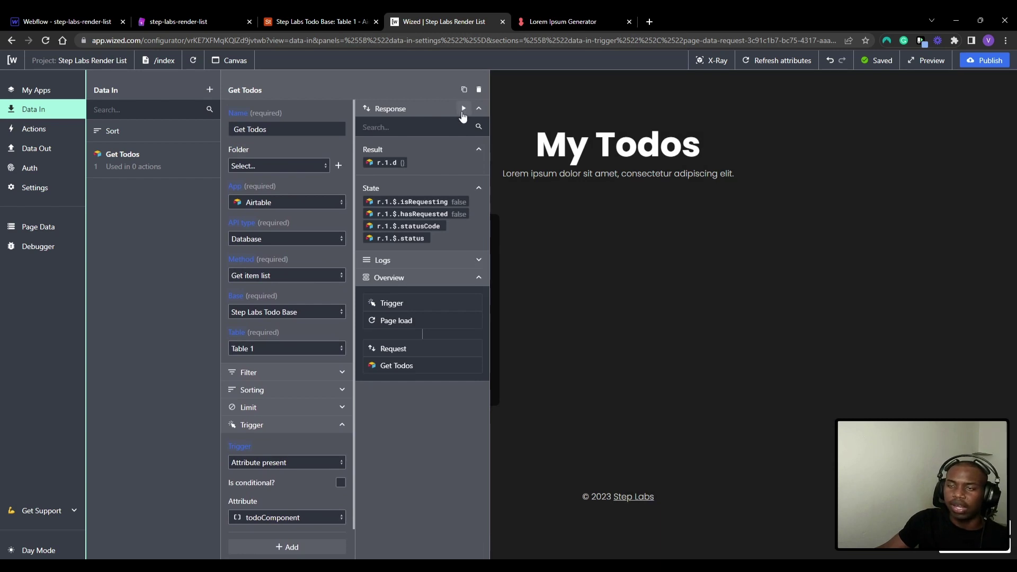
{"action": "left_click", "coordinate": [478, 110]}
{"action": "left_click", "coordinate": [479, 109]}
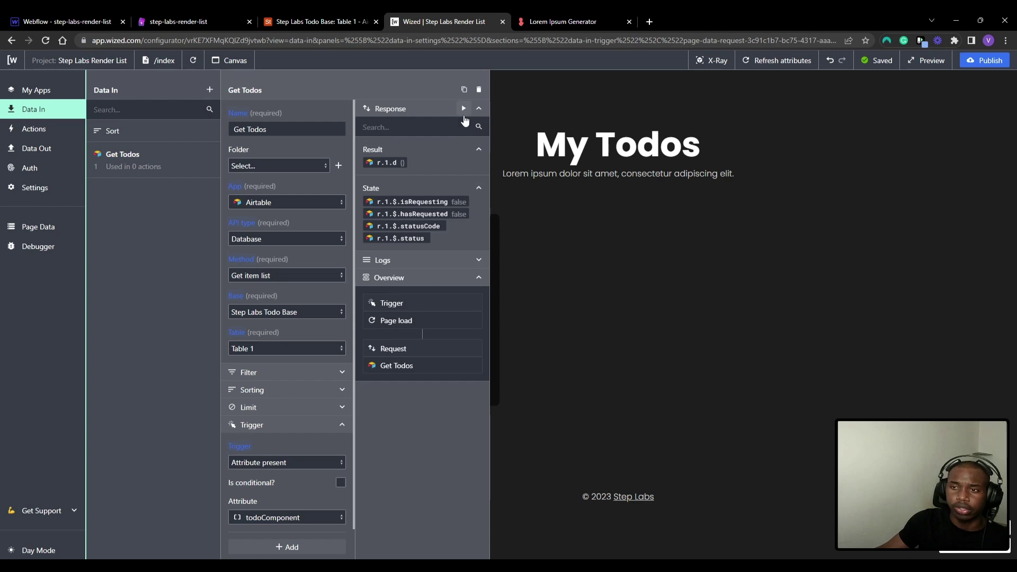
{"action": "left_click", "coordinate": [463, 108]}
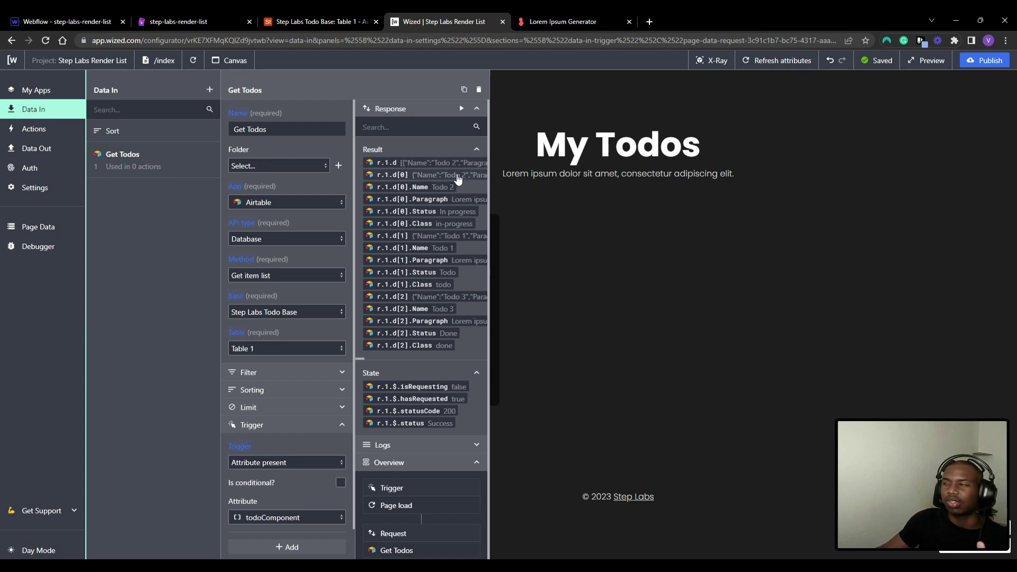
Compare the Get Todos response with the records of Table 1 in Airtable, ending back in Wized.
{"action": "left_click", "coordinate": [341, 21]}
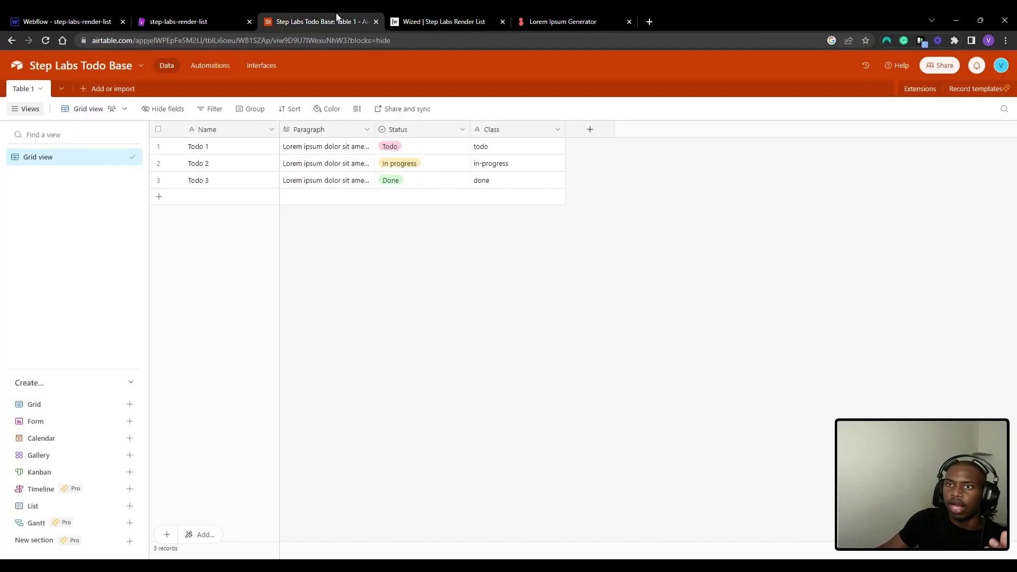
{"action": "left_click", "coordinate": [438, 20]}
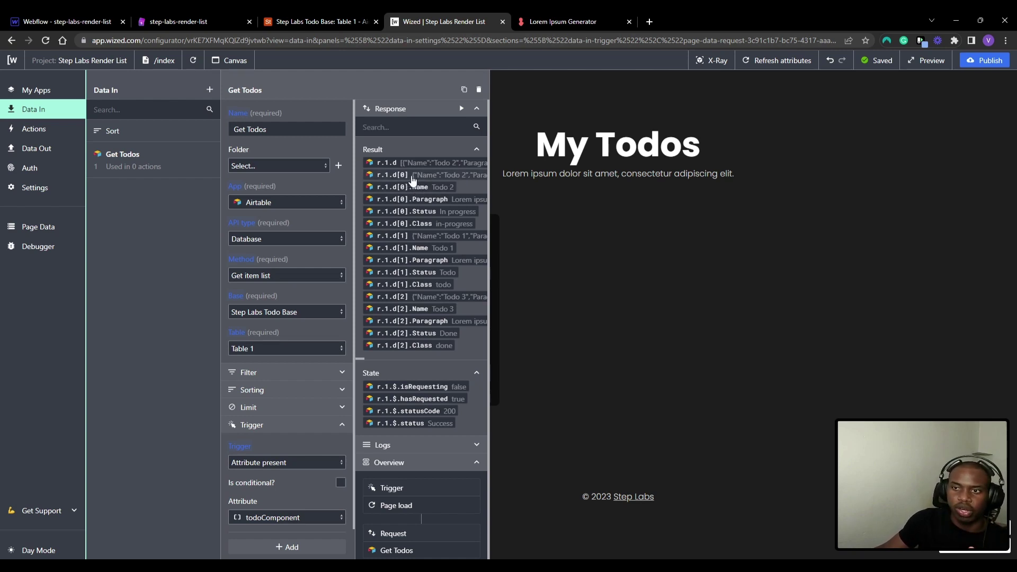
{"action": "left_click", "coordinate": [302, 20]}
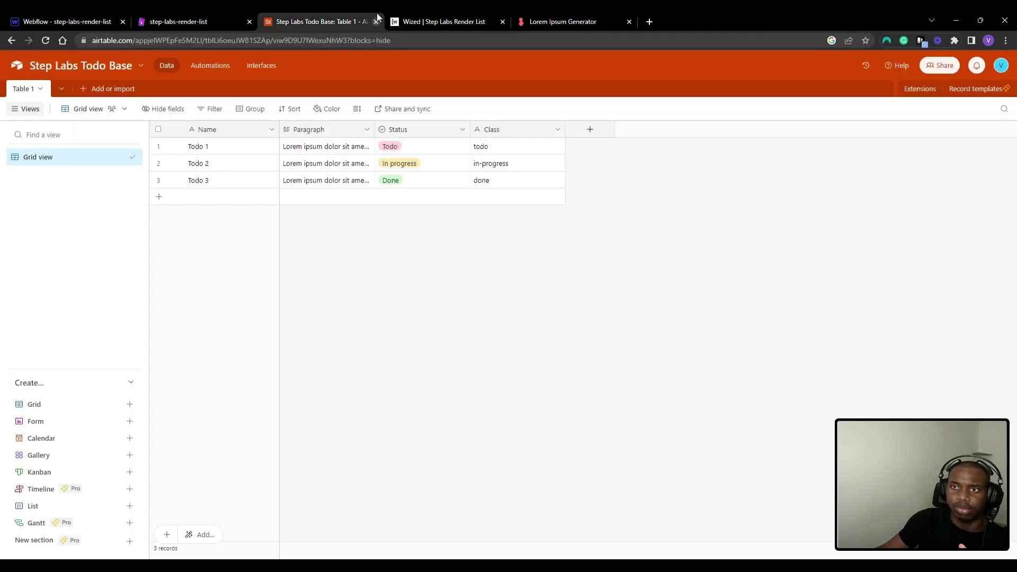
{"action": "left_click", "coordinate": [398, 20]}
{"action": "left_click", "coordinate": [297, 21]}
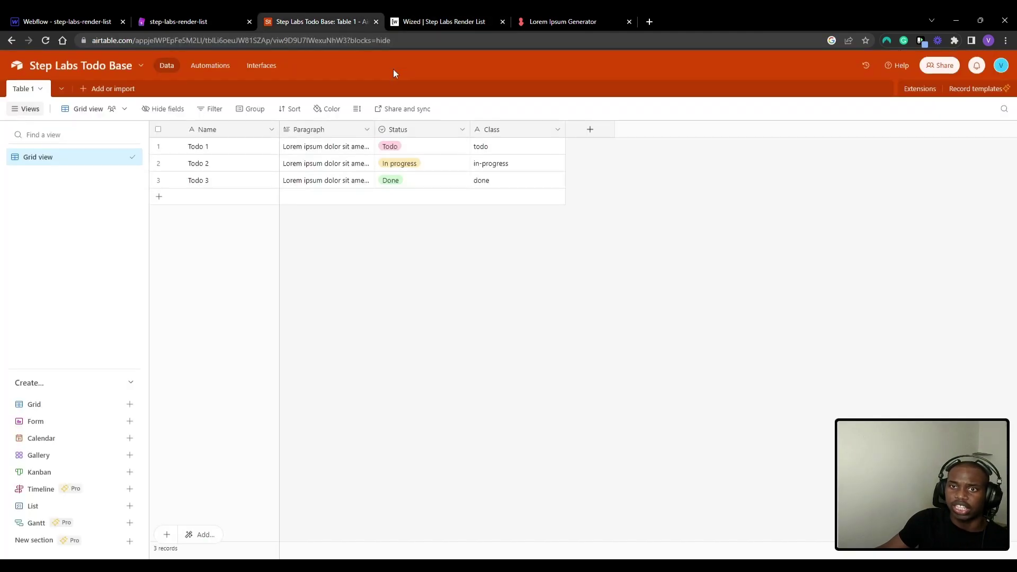
{"action": "left_click", "coordinate": [424, 20]}
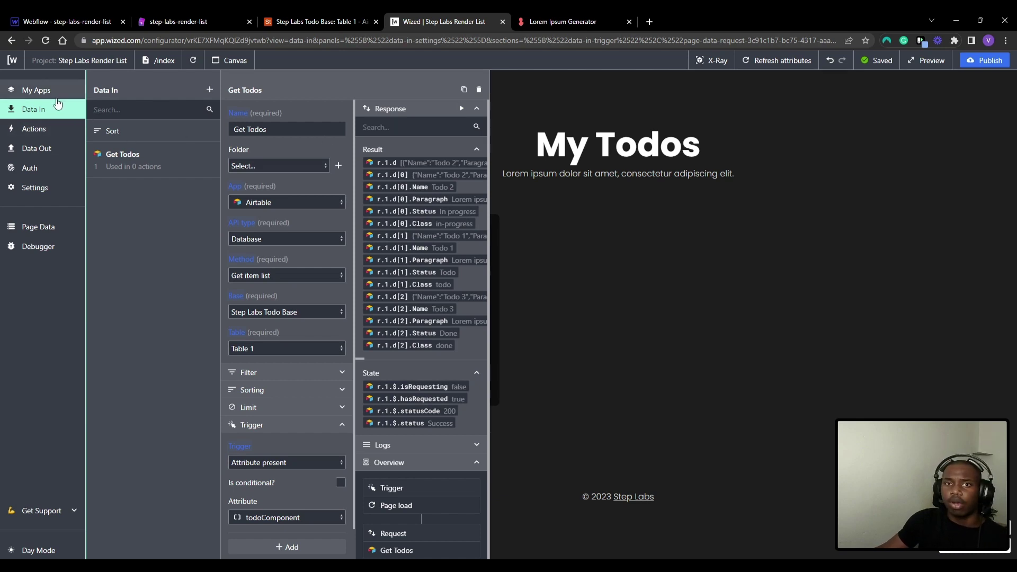
Add an action named Render List, expand its Apply to and Configuration sections, and close its settings.
{"action": "left_click", "coordinate": [55, 128]}
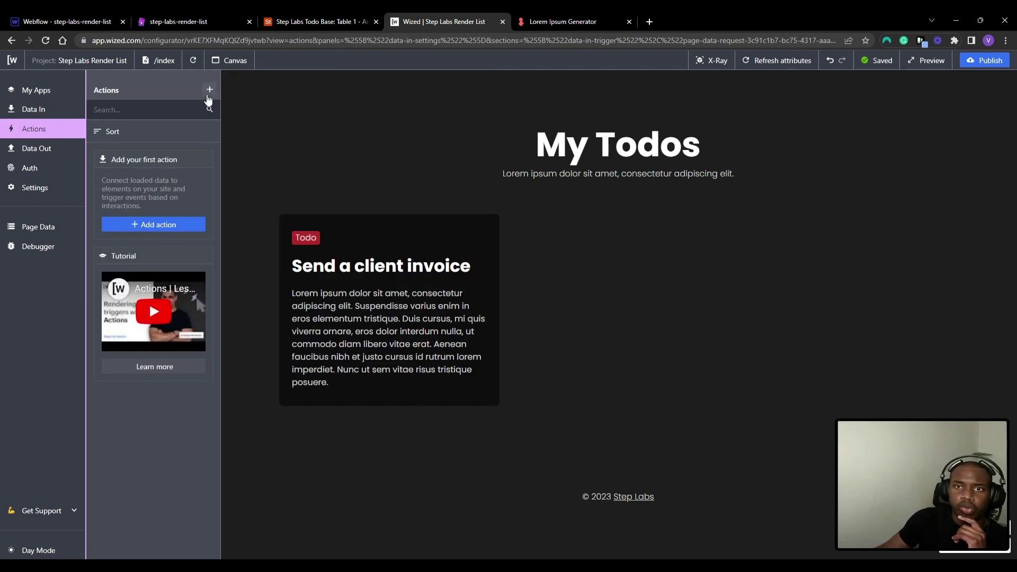
{"action": "left_click", "coordinate": [210, 90]}
{"action": "type", "text": "3R"}
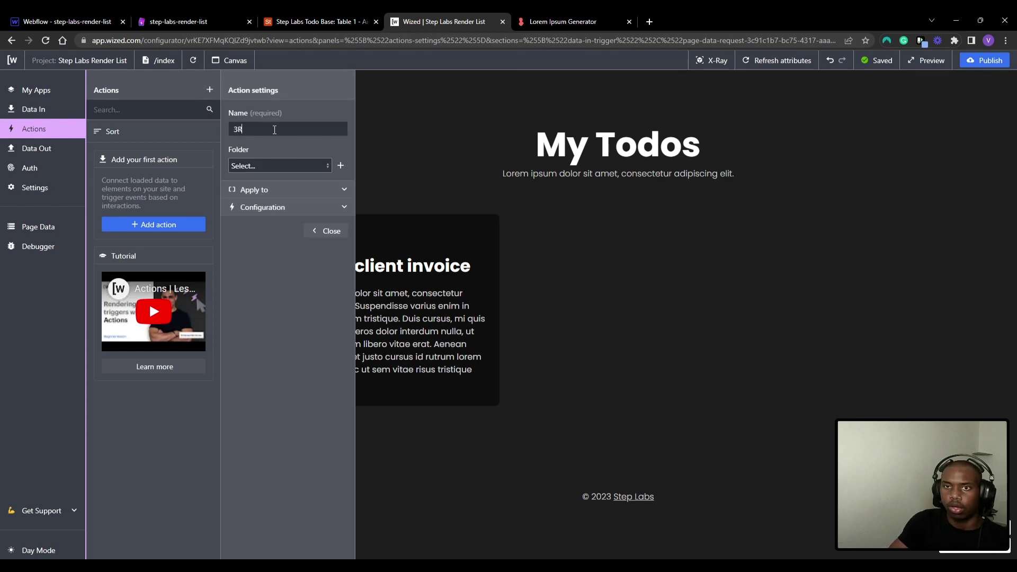
{"action": "type", "text": "nder "}
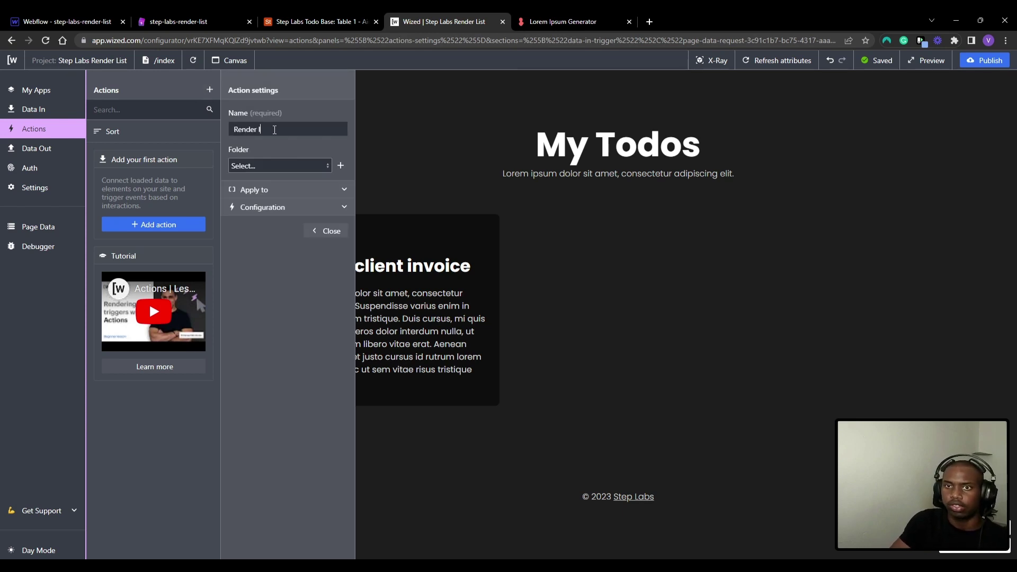
{"action": "type", "text": "List"}
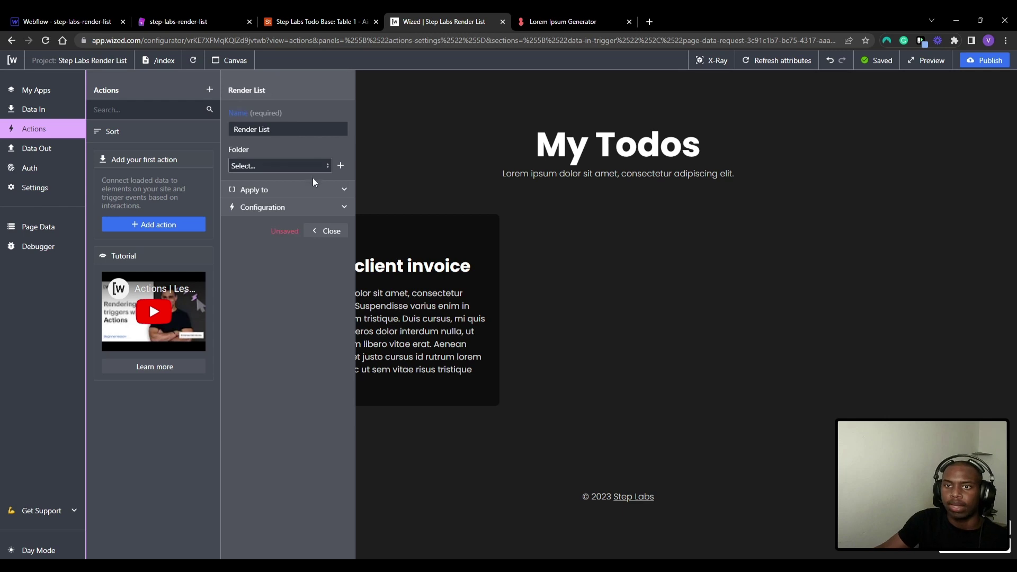
{"action": "left_click", "coordinate": [343, 204]}
{"action": "left_click", "coordinate": [339, 191]}
{"action": "left_click", "coordinate": [314, 212]}
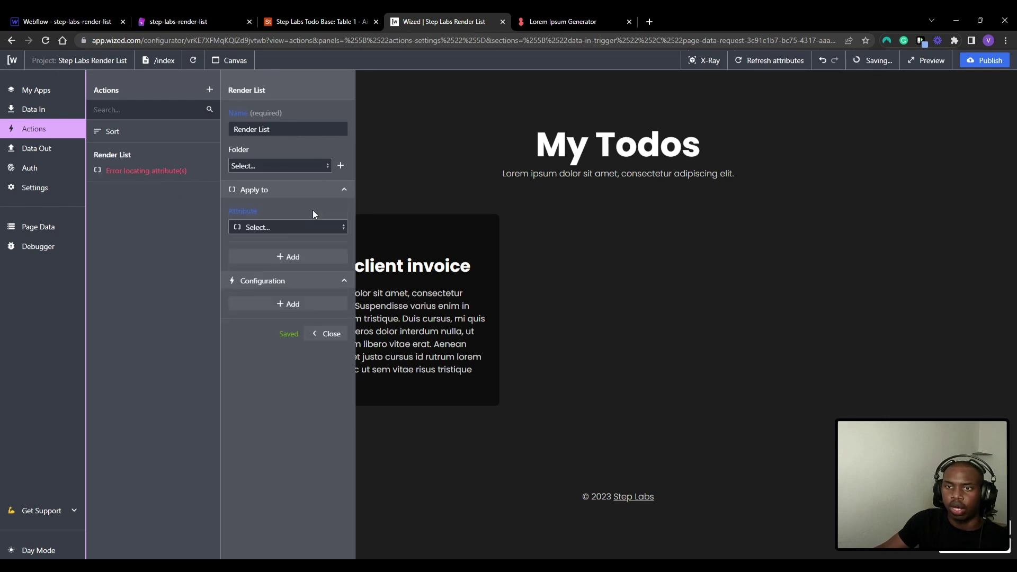
{"action": "left_click", "coordinate": [330, 334]}
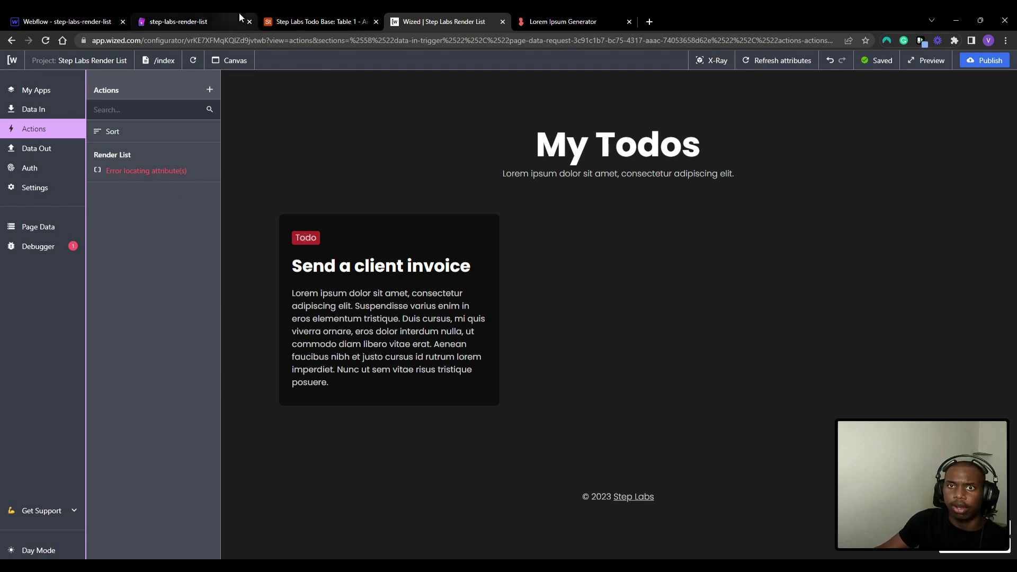
Switch to Webflow and give the todo_card div a custom attribute named wized with the value todoCard.
{"action": "left_click", "coordinate": [97, 16]}
{"action": "left_click", "coordinate": [885, 219]}
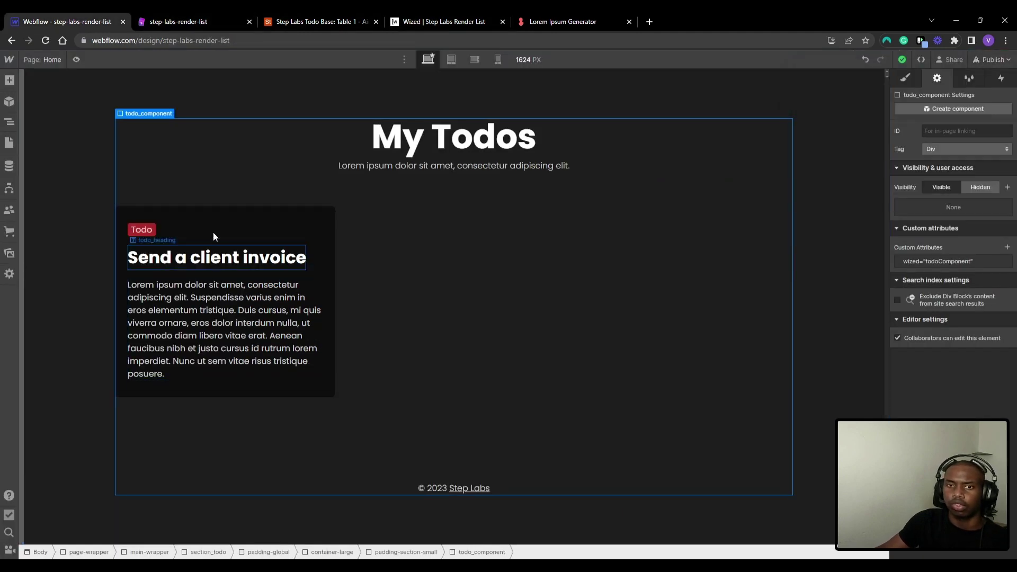
{"action": "left_click", "coordinate": [241, 211]}
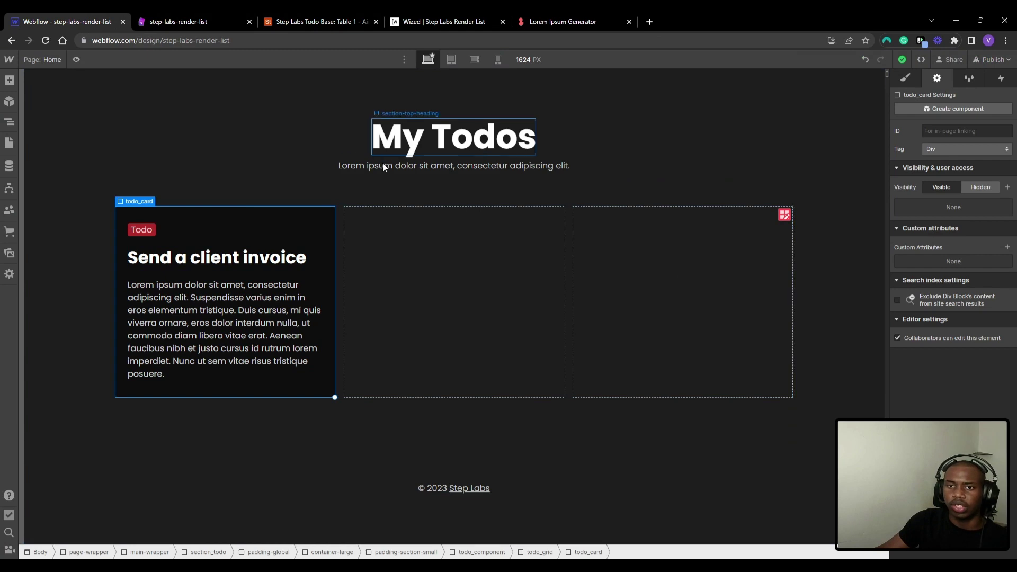
{"action": "left_click", "coordinate": [1008, 248]}
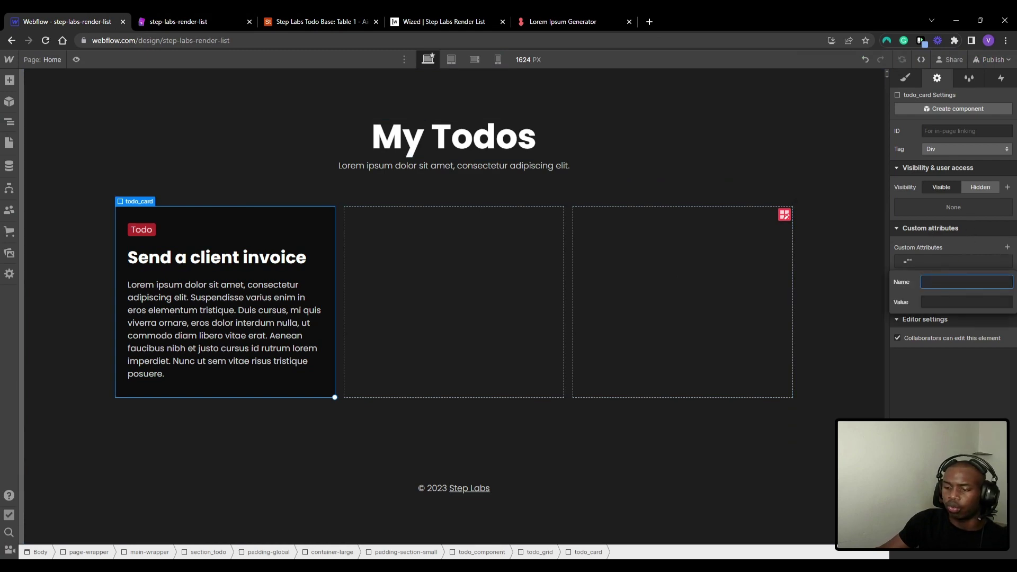
{"action": "type", "text": "wized"}
{"action": "key", "text": "Tab"}
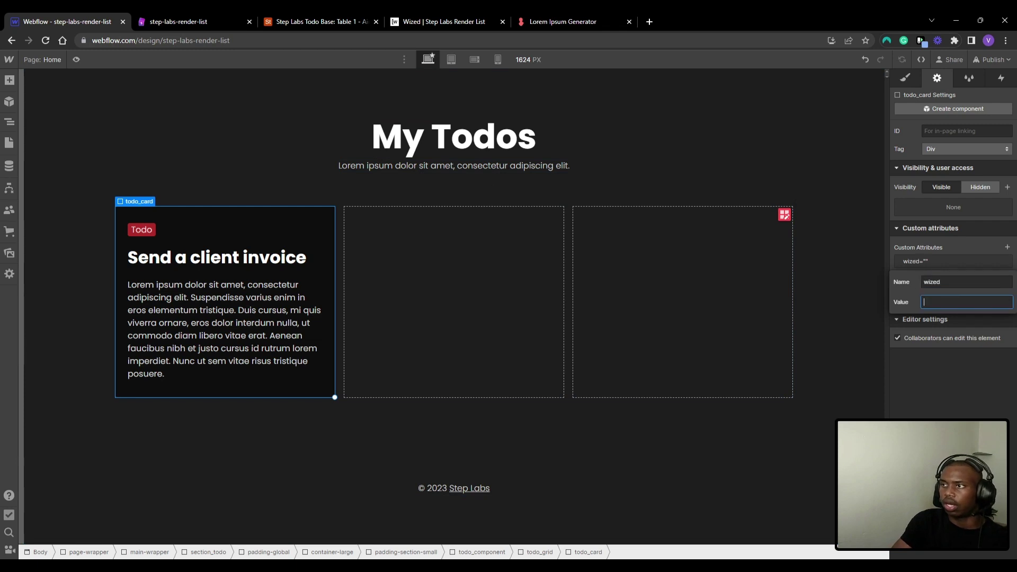
{"action": "type", "text": "todoCard"}
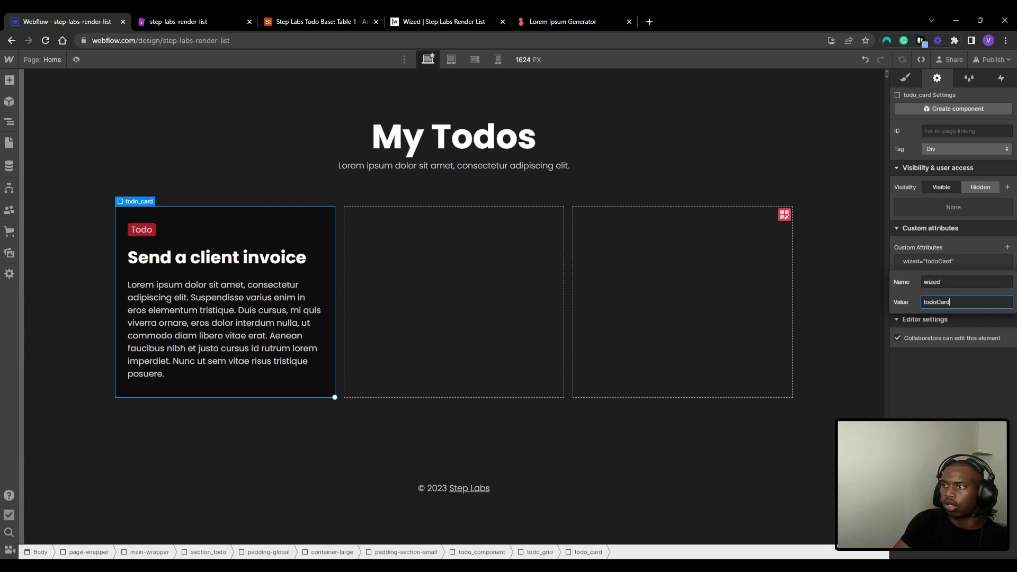
{"action": "key", "text": "ctrl+a"}
Give the todo_badge element a custom attribute named wized with the value todoBadge.
{"action": "left_click", "coordinate": [142, 229]}
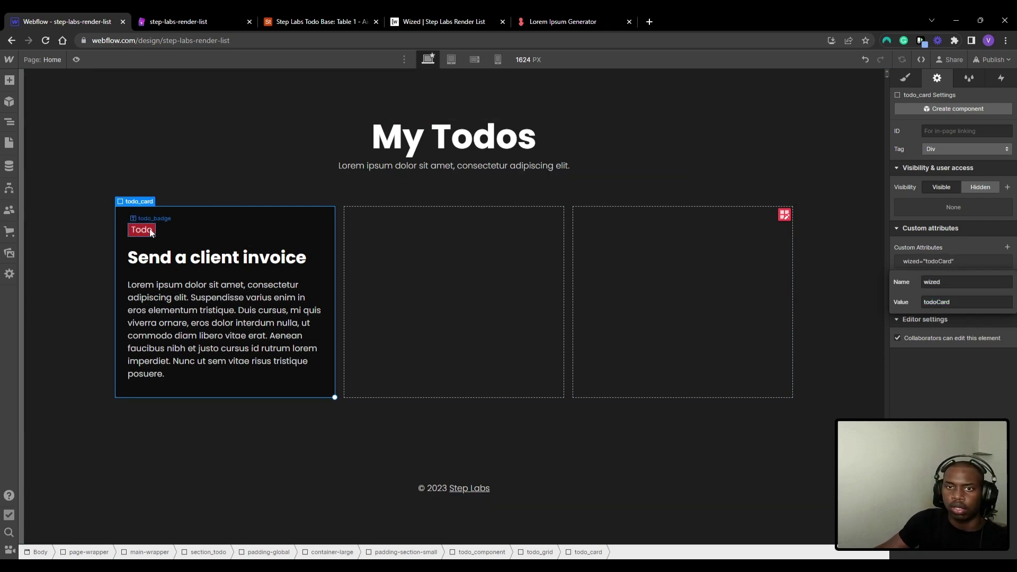
{"action": "left_click", "coordinate": [1008, 230]}
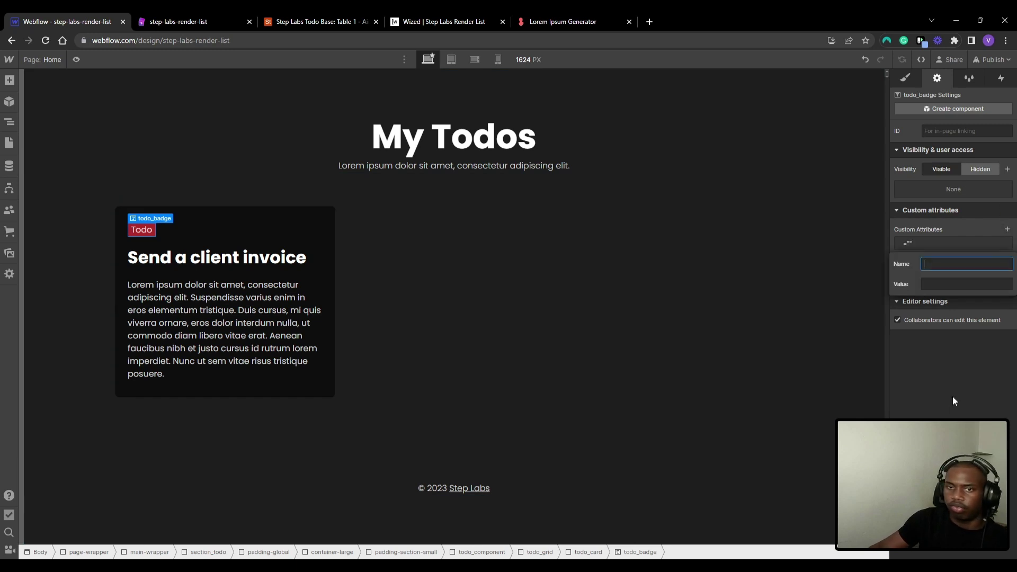
{"action": "type", "text": "wized"}
{"action": "key", "text": "Tab"}
{"action": "type", "text": "todoard"}
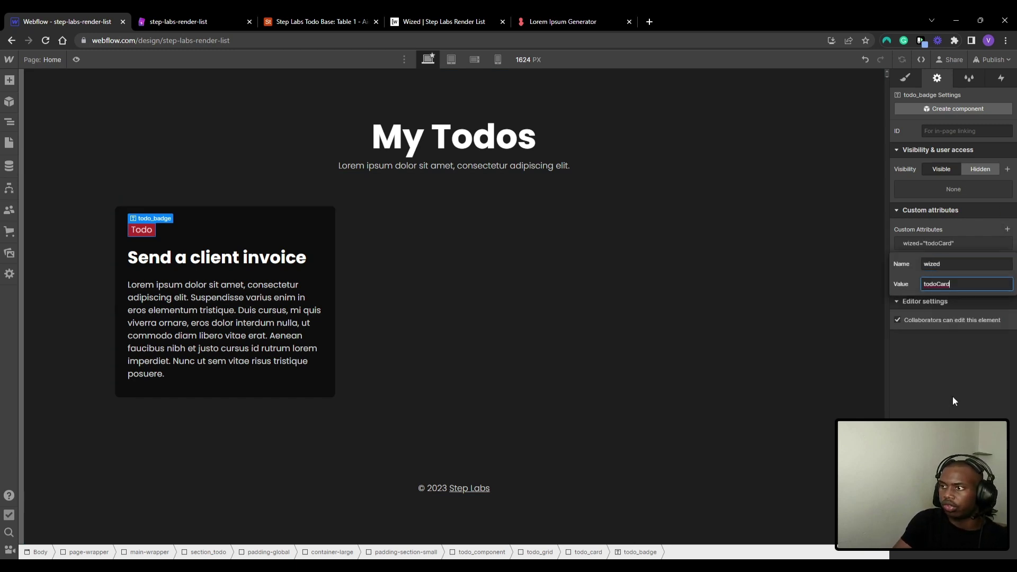
{"action": "key", "text": "Left"}
{"action": "key", "text": "Left"}
{"action": "key", "text": "Left"}
{"action": "type", "text": "Badg"}
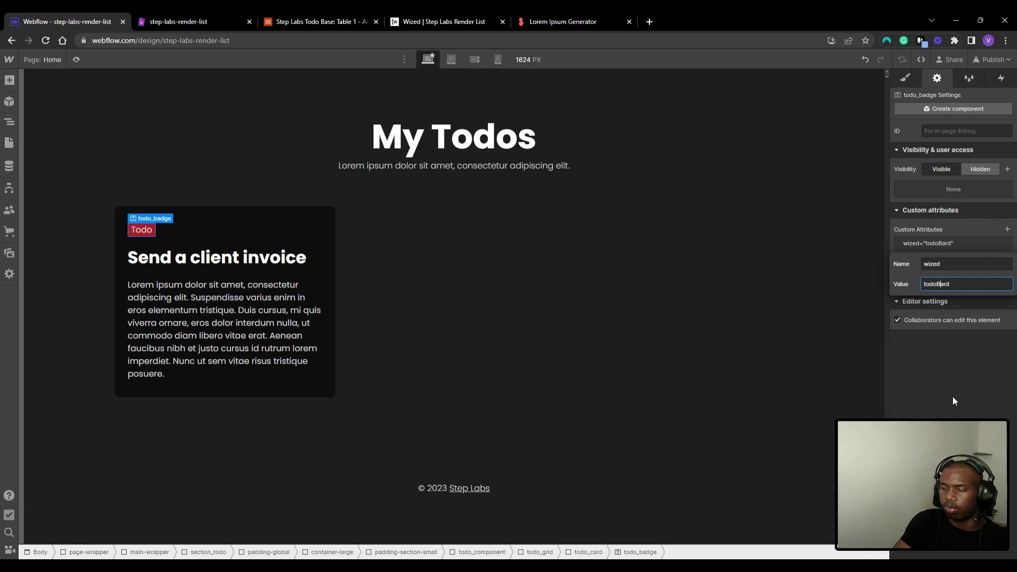
{"action": "type", "text": "e"}
{"action": "key", "text": "Delete"}
{"action": "key", "text": "Delete"}
{"action": "key", "text": "Delete"}
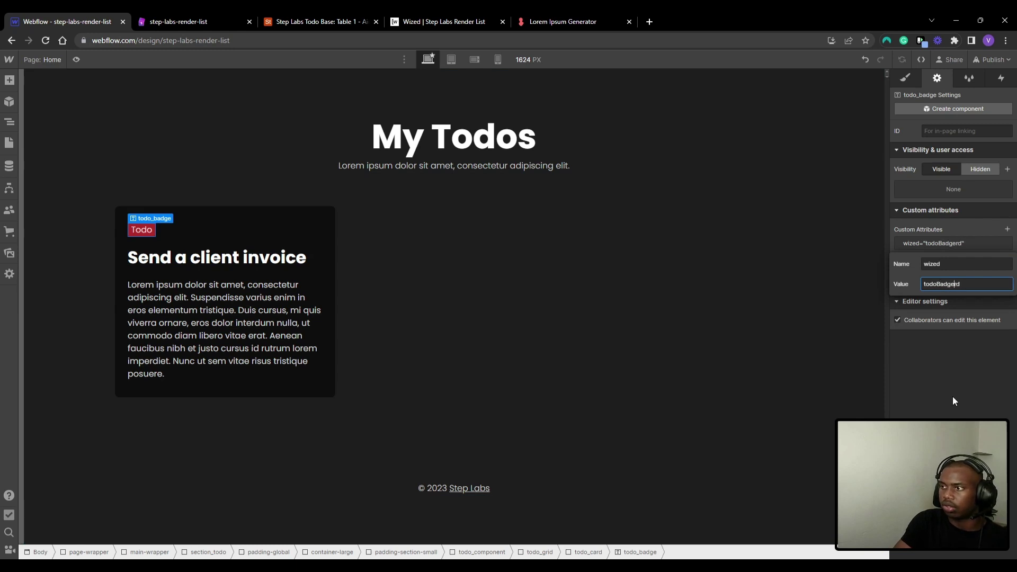
Give the todo_heading element a custom attribute named wized with the value todoHeading.
{"action": "left_click", "coordinate": [234, 267]}
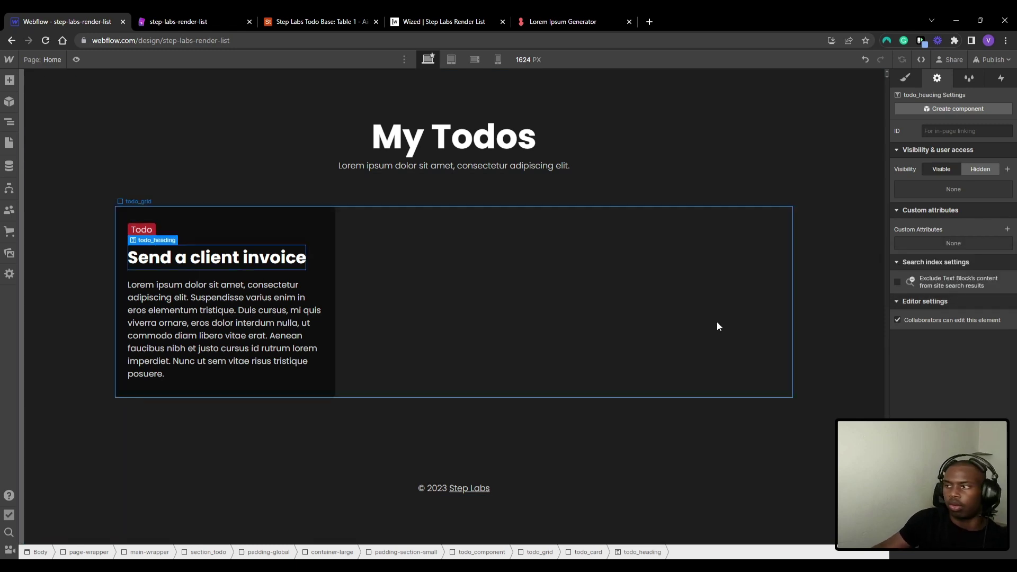
{"action": "left_click", "coordinate": [1007, 228]}
{"action": "type", "text": "wized"}
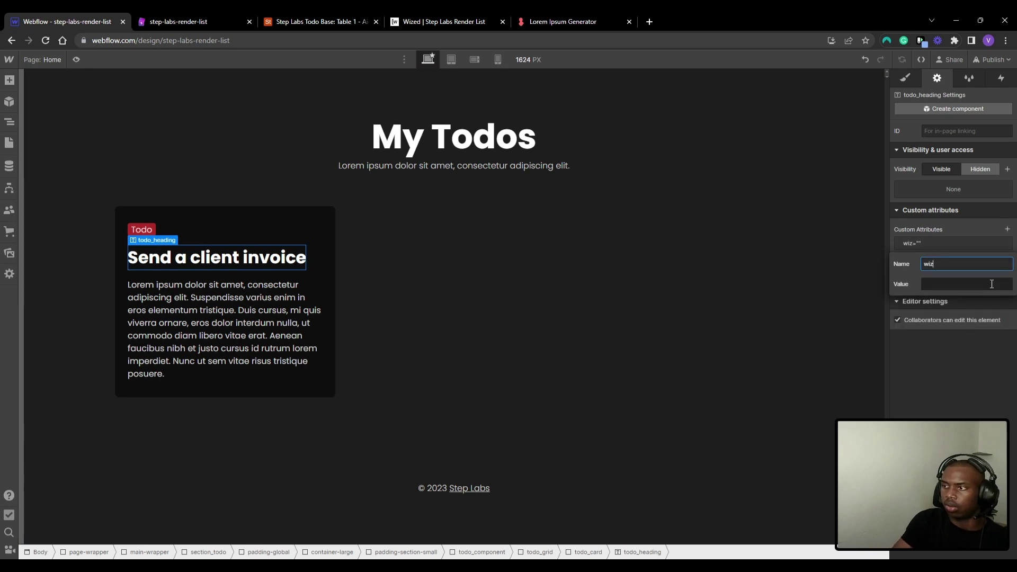
{"action": "key", "text": "Tab"}
{"action": "type", "text": "todoCard"}
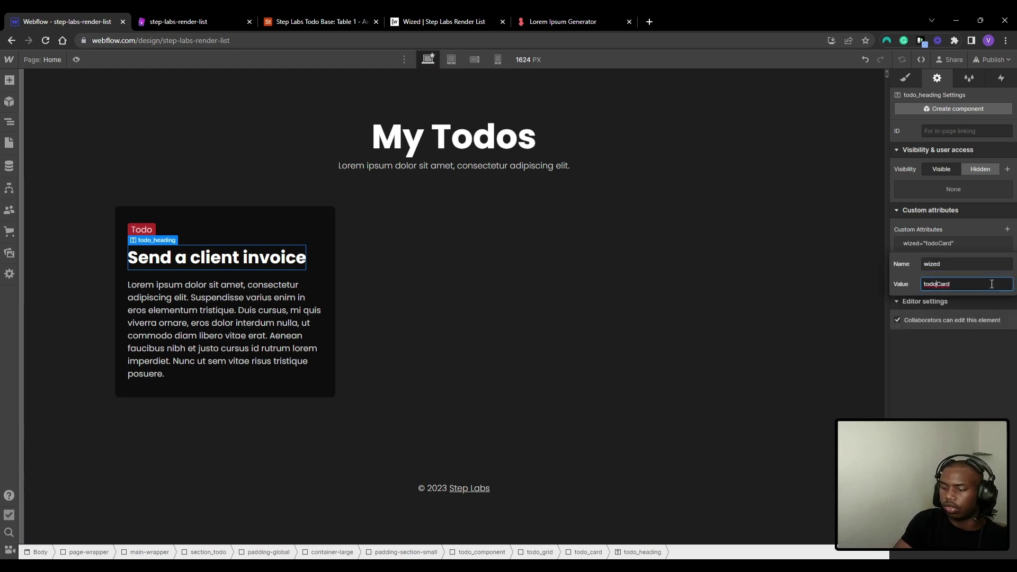
{"action": "key", "text": "BackSpace"}
{"action": "type", "text": "Heading"}
{"action": "key", "text": "Delete"}
{"action": "key", "text": "Delete"}
{"action": "key", "text": "Delete"}
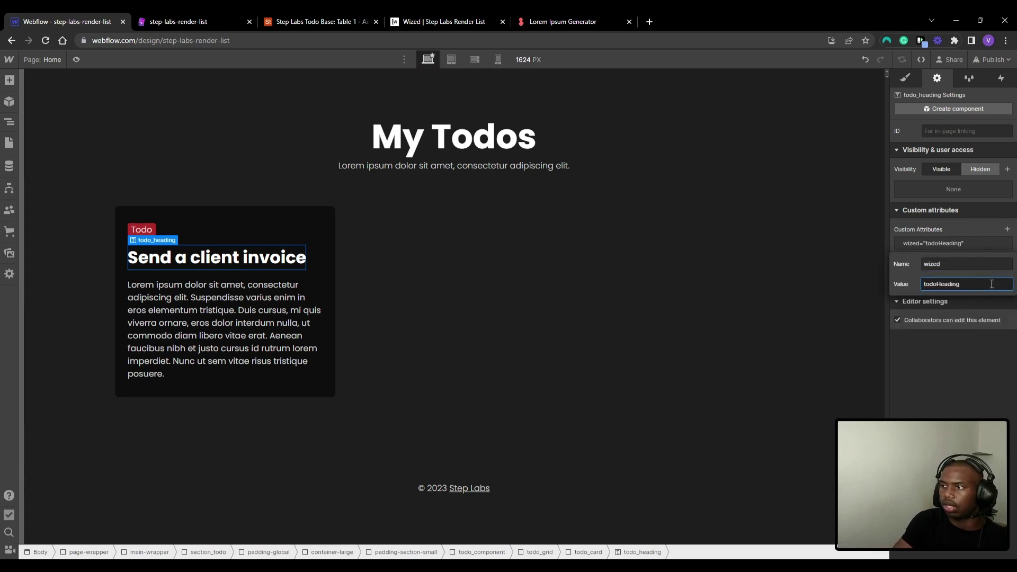
Give the todo_paragraph element a custom attribute named wized with the value todoParagraph.
{"action": "key", "text": "ctrl+a"}
{"action": "key", "text": "ctrl+c"}
{"action": "left_click", "coordinate": [275, 309]}
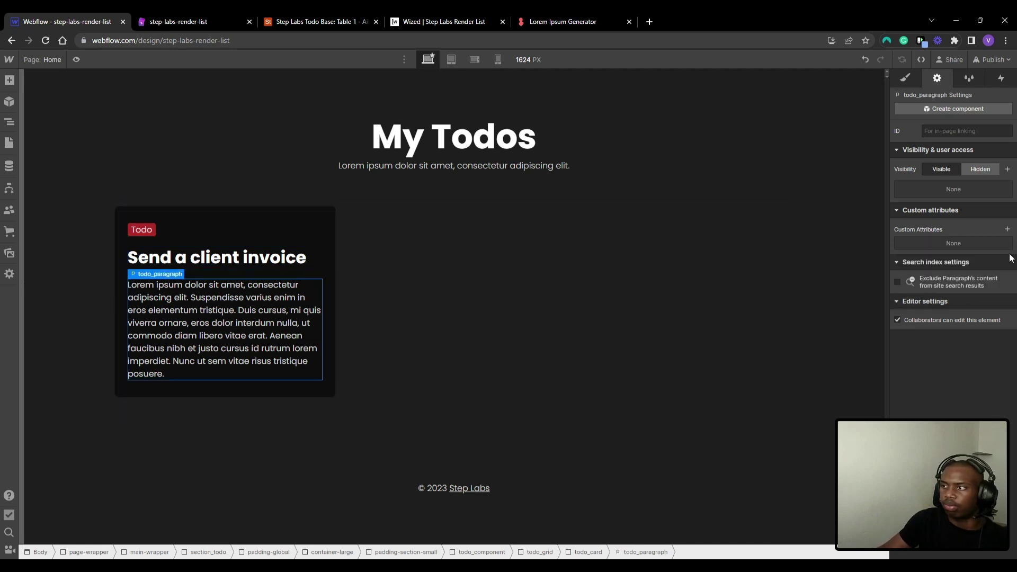
{"action": "left_click", "coordinate": [1008, 229]}
{"action": "type", "text": "wized"}
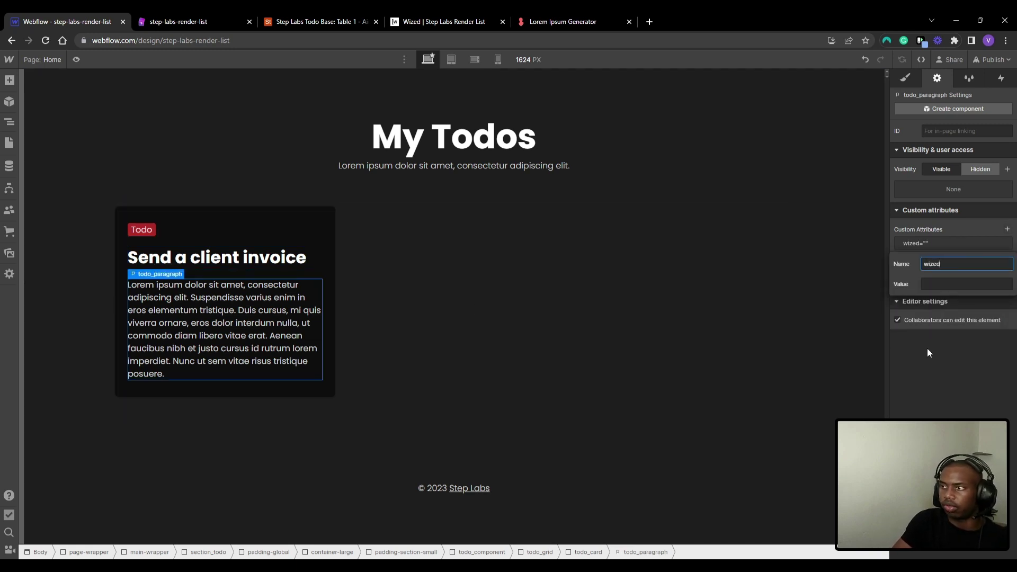
{"action": "key", "text": "Tab"}
{"action": "key", "text": "ctrl+v"}
{"action": "key", "text": "BackSpace"}
{"action": "key", "text": "BackSpace"}
{"action": "key", "text": "BackSpace"}
{"action": "key", "text": "BackSpace"}
{"action": "key", "text": "BackSpace"}
{"action": "key", "text": "BackSpace"}
{"action": "key", "text": "BackSpace"}
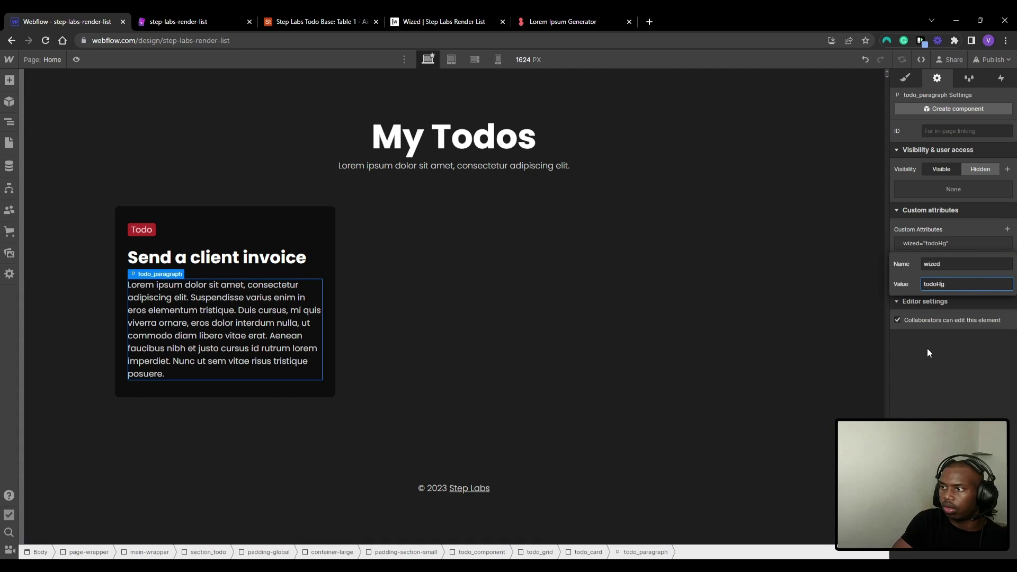
{"action": "type", "text": "Paragraph"}
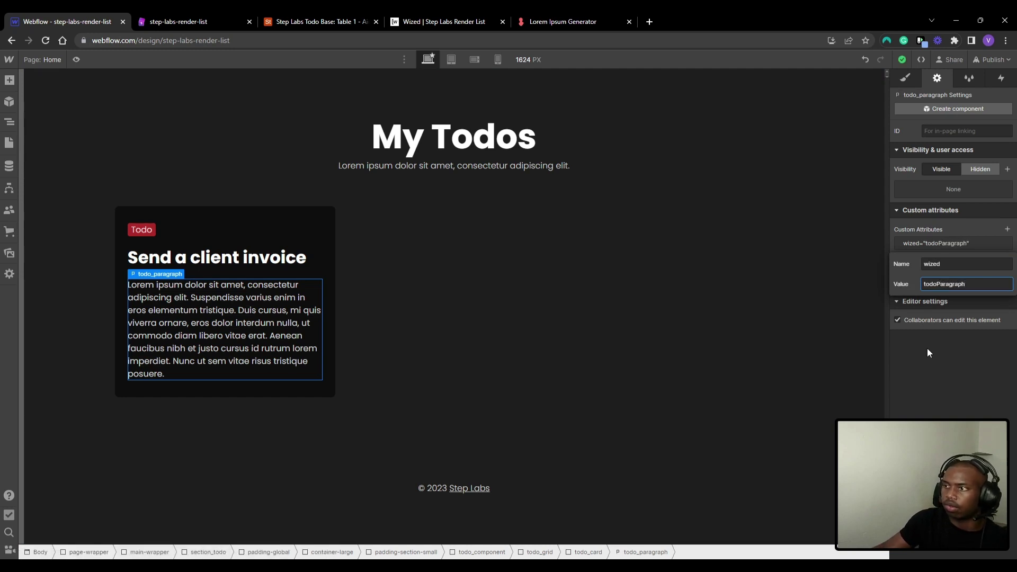
{"action": "key", "text": "Return"}
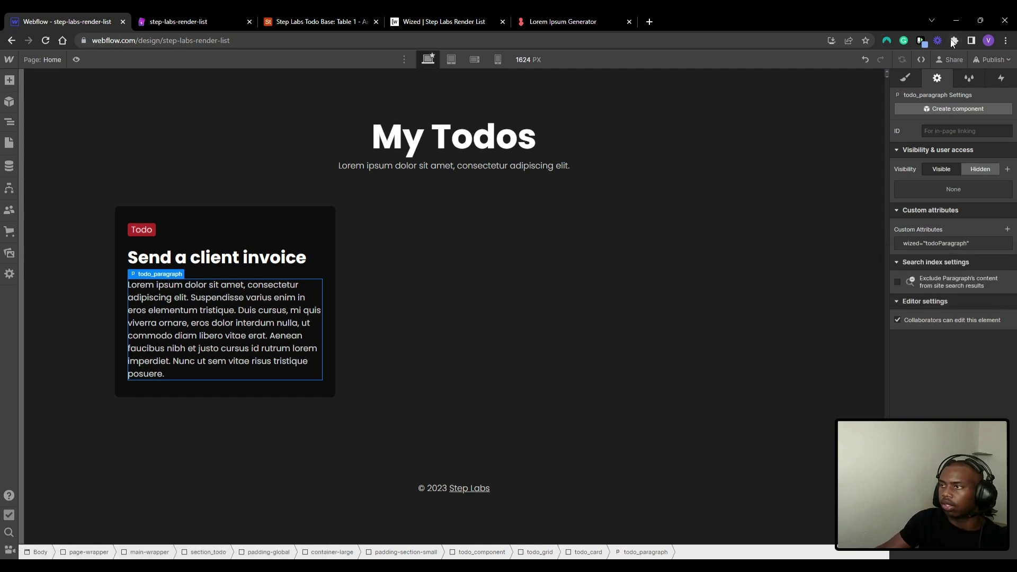
Publish the Webflow site and switch to Wized.
{"action": "left_click", "coordinate": [983, 60]}
{"action": "left_click", "coordinate": [956, 214]}
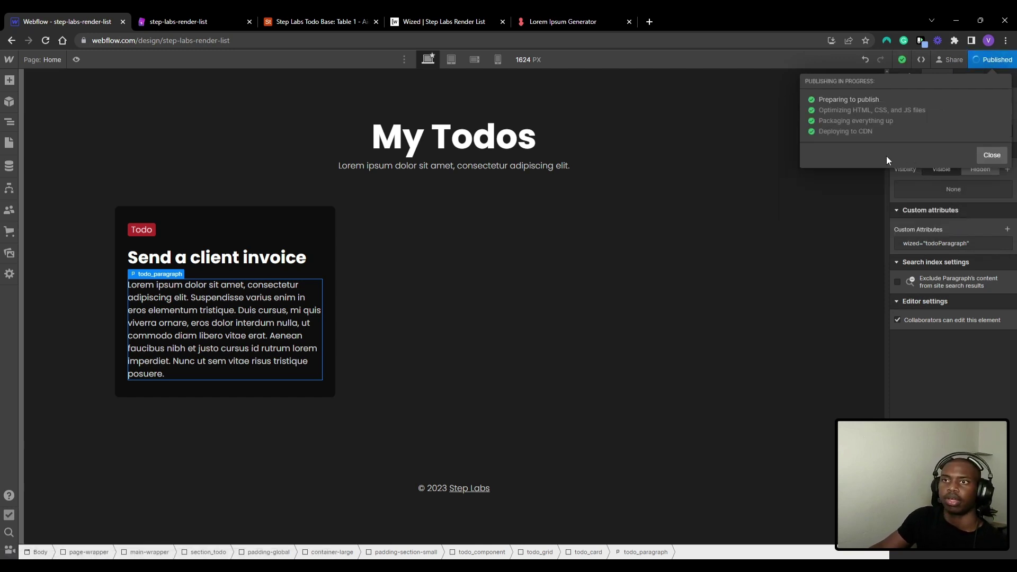
{"action": "left_click", "coordinate": [506, 14]}
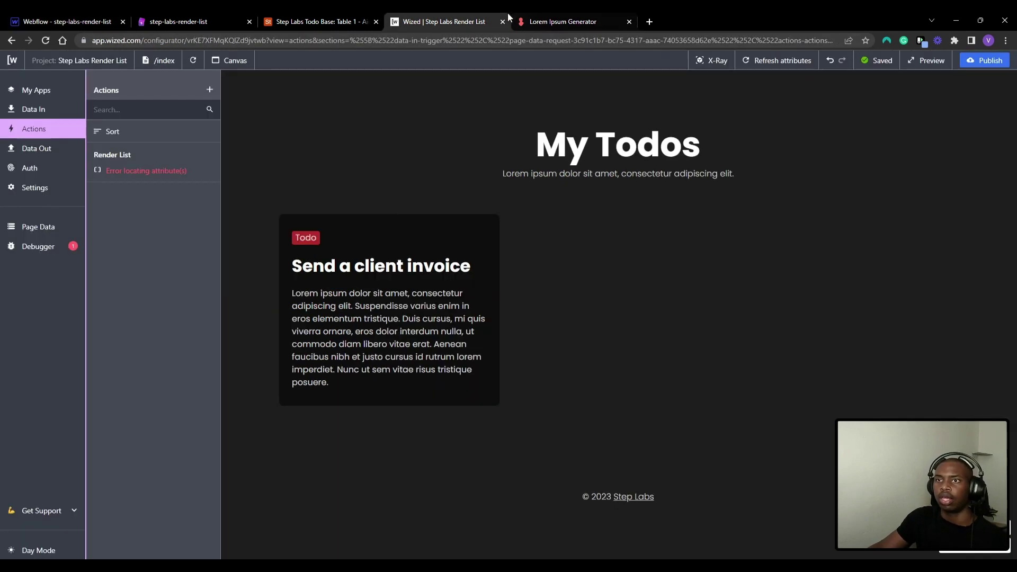
Open the Render List action's settings and refresh the attributes available from the Webflow page.
{"action": "left_click", "coordinate": [143, 158]}
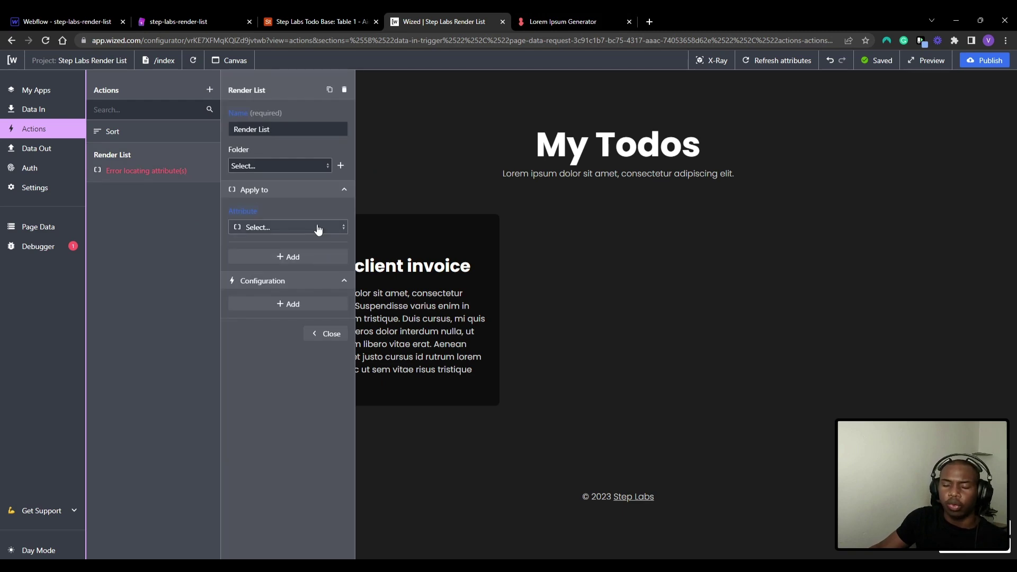
{"action": "left_click", "coordinate": [306, 231]}
{"action": "left_click", "coordinate": [258, 224]}
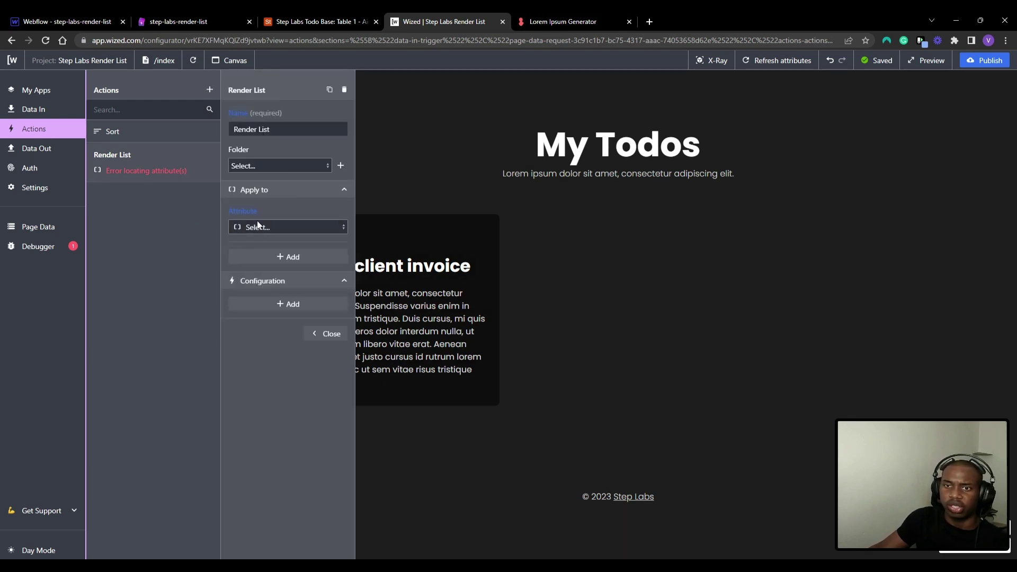
{"action": "left_click", "coordinate": [781, 62]}
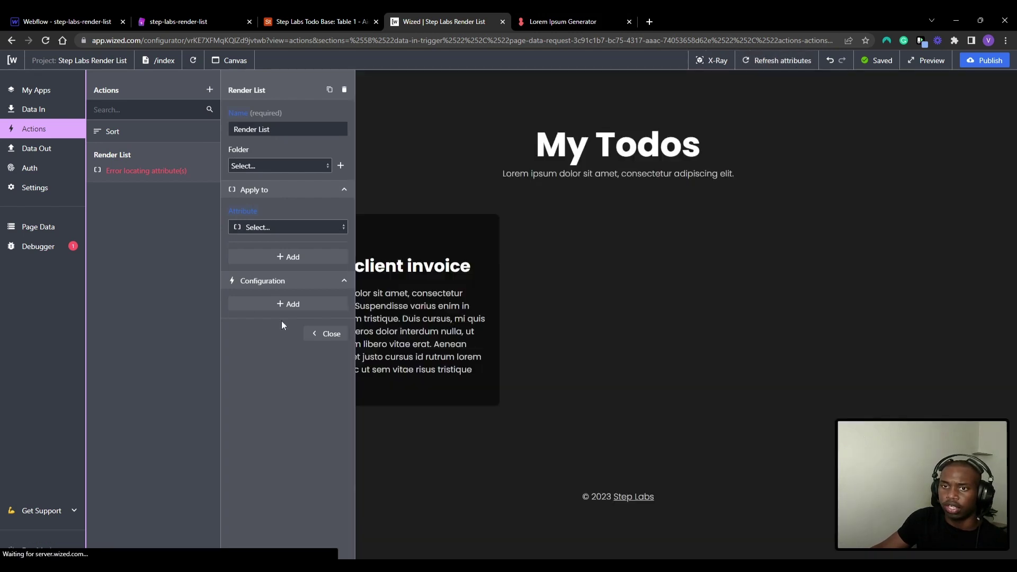
Apply the Render List action to the todoCard attribute.
{"action": "left_click", "coordinate": [257, 228]}
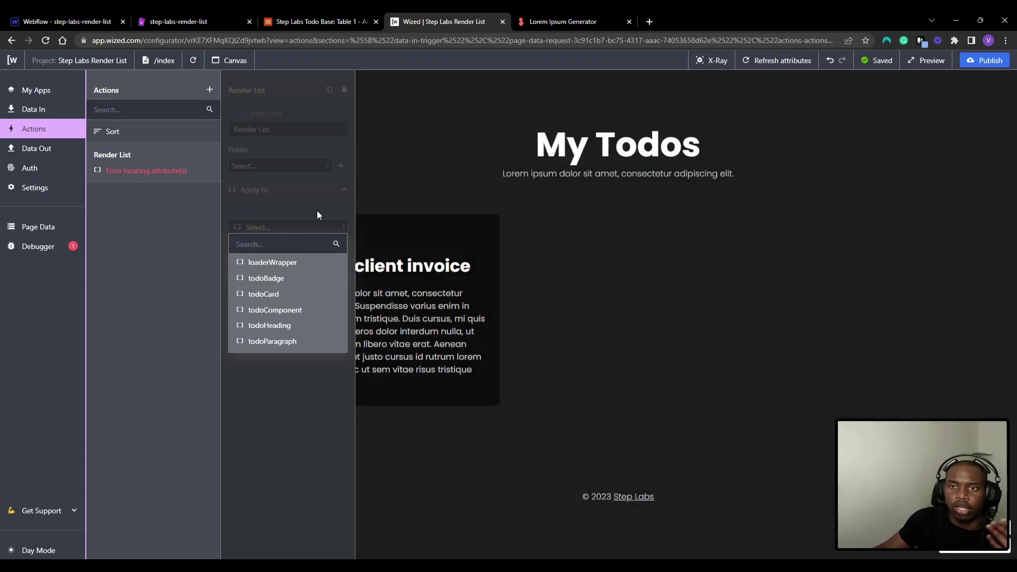
{"action": "left_click", "coordinate": [316, 210]}
{"action": "left_click", "coordinate": [312, 229]}
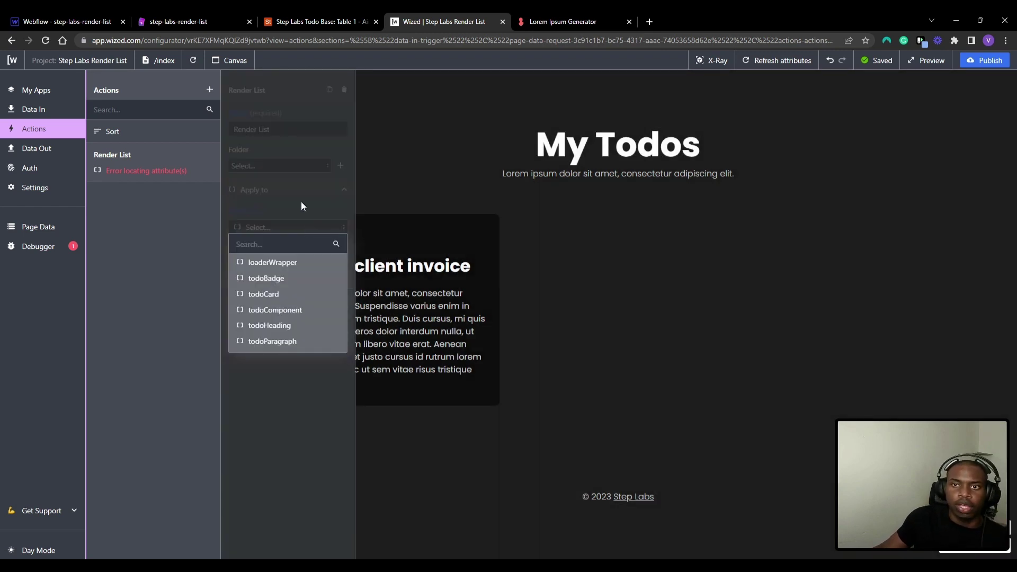
{"action": "left_click", "coordinate": [302, 210]}
{"action": "left_click", "coordinate": [296, 226]}
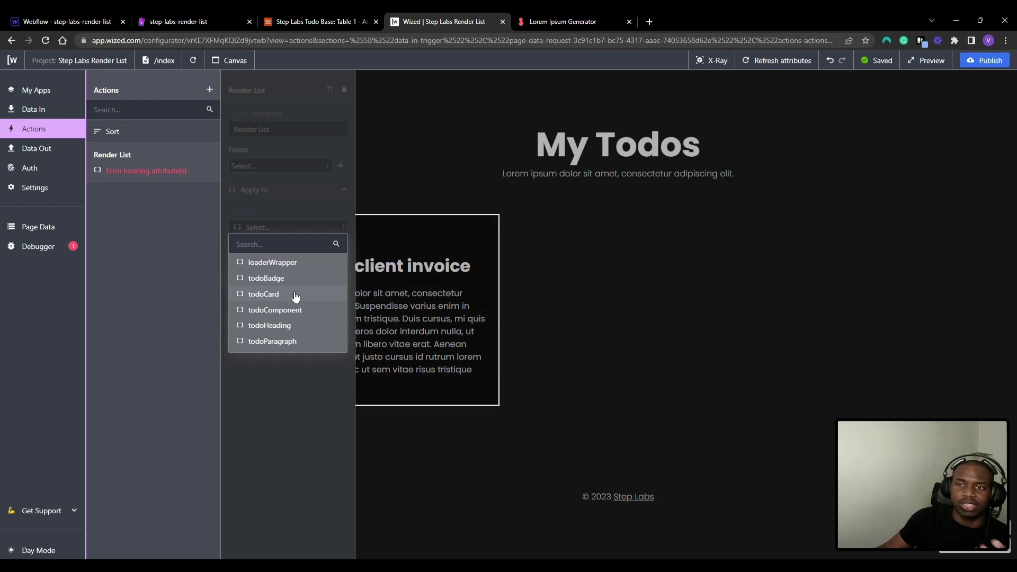
{"action": "left_click", "coordinate": [295, 294]}
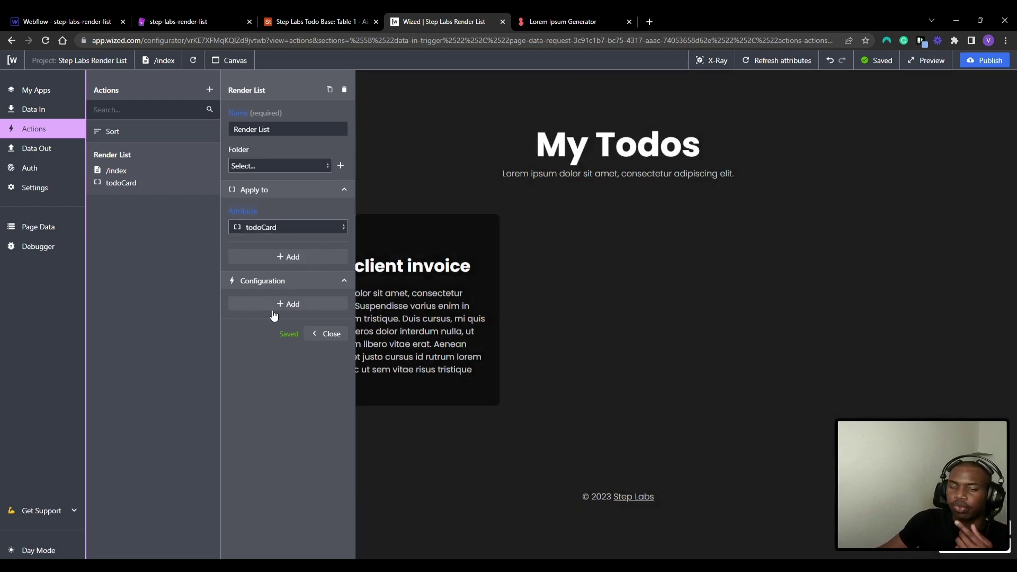
Add a configuration to the Render List action with its setting set to Render list.
{"action": "left_click", "coordinate": [274, 313]}
{"action": "left_click", "coordinate": [275, 319]}
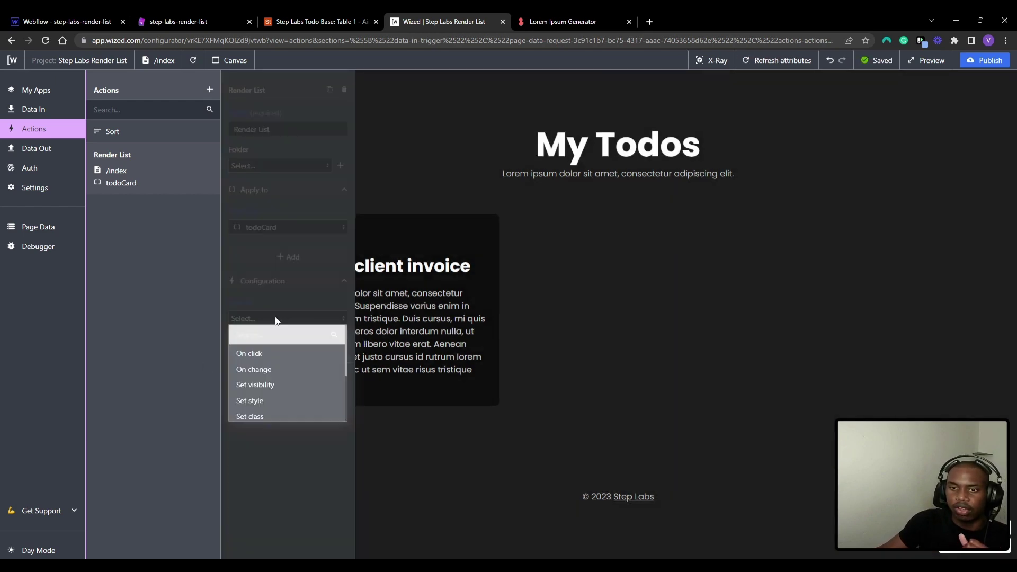
{"action": "scroll", "coordinate": [316, 391], "scroll_direction": "down", "scroll_amount": 2}
{"action": "left_click", "coordinate": [308, 397]}
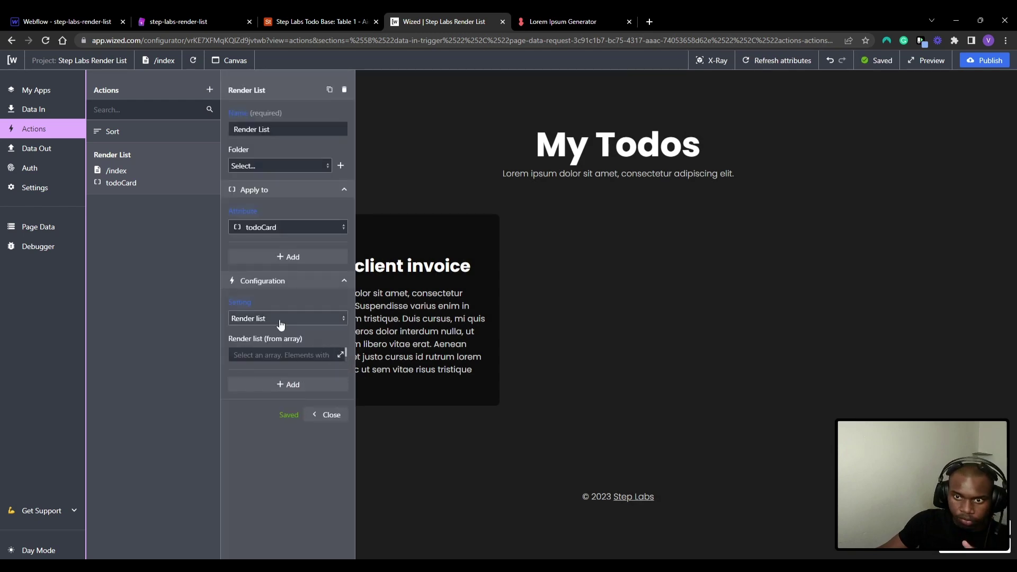
Review the Get Todos results in the expanded data field and insert the whole array r.1.d as the Render list source.
{"action": "left_click", "coordinate": [332, 355]}
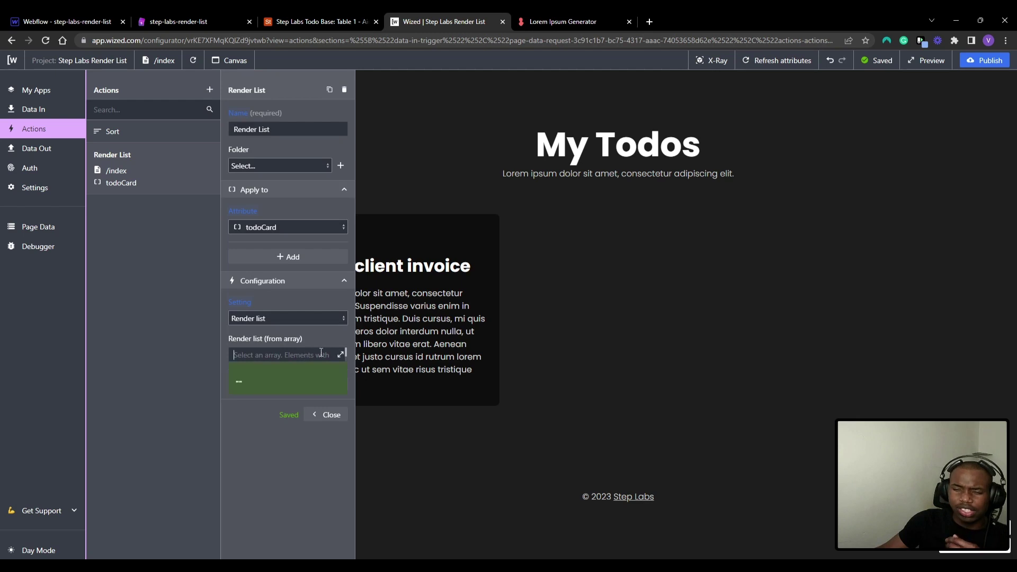
{"action": "left_click", "coordinate": [339, 355]}
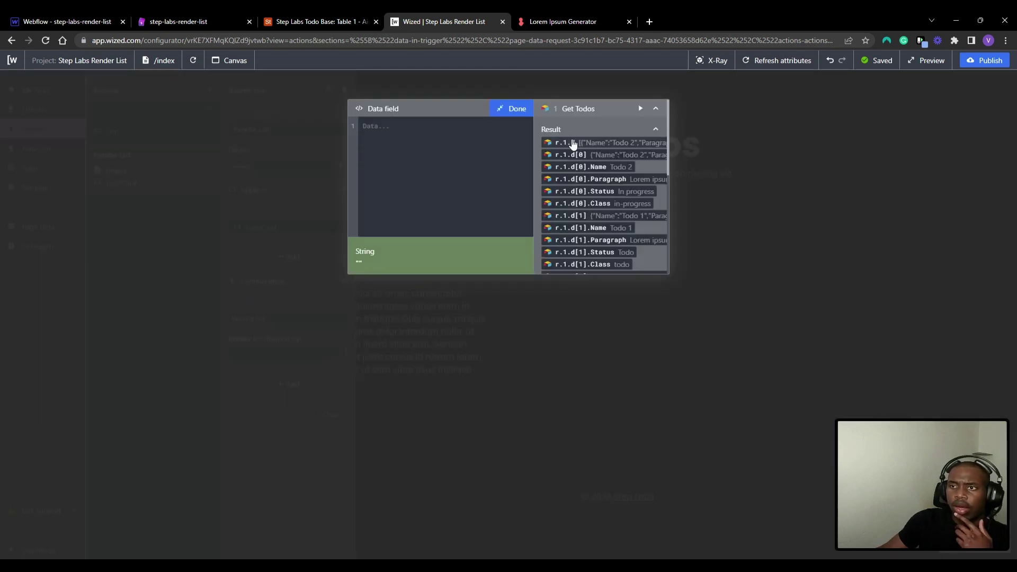
{"action": "left_click", "coordinate": [502, 110]}
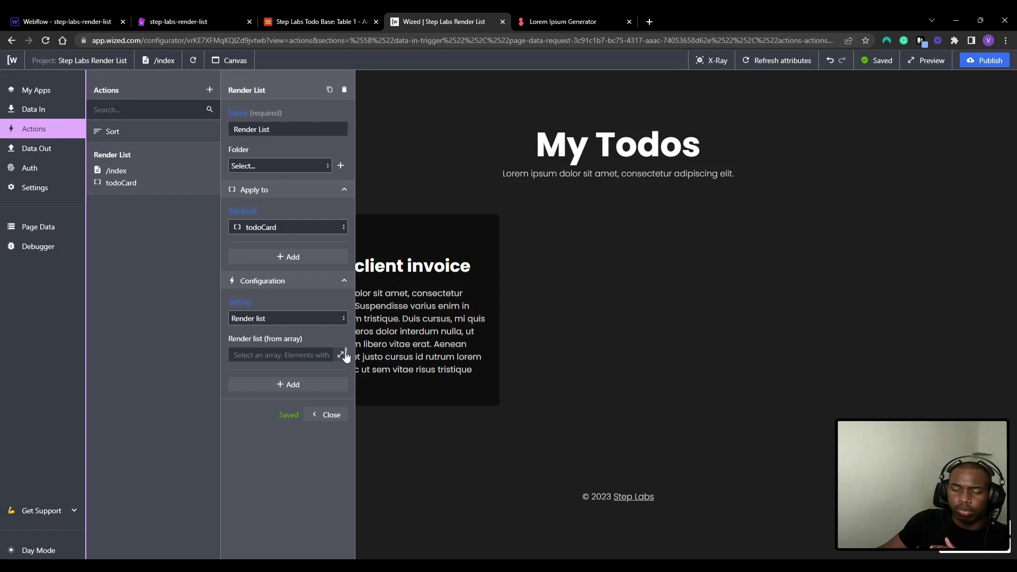
{"action": "left_click", "coordinate": [343, 355]}
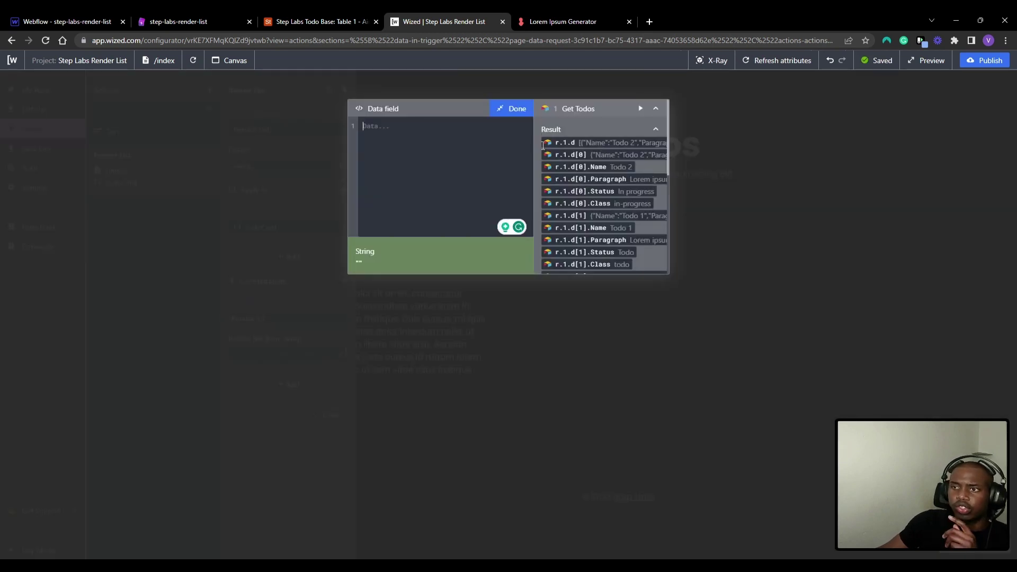
{"action": "left_click", "coordinate": [656, 131]}
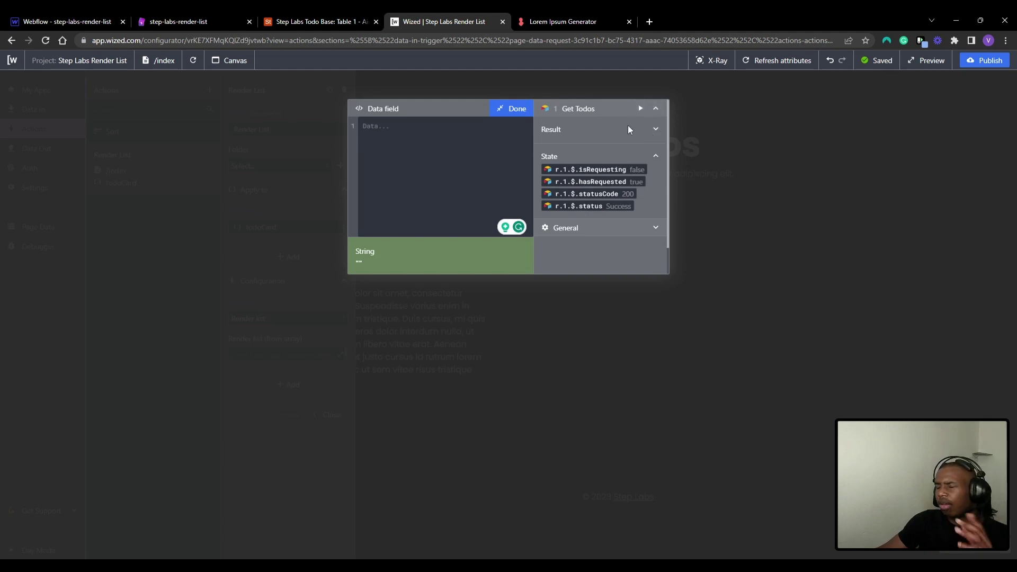
{"action": "left_click", "coordinate": [656, 130]}
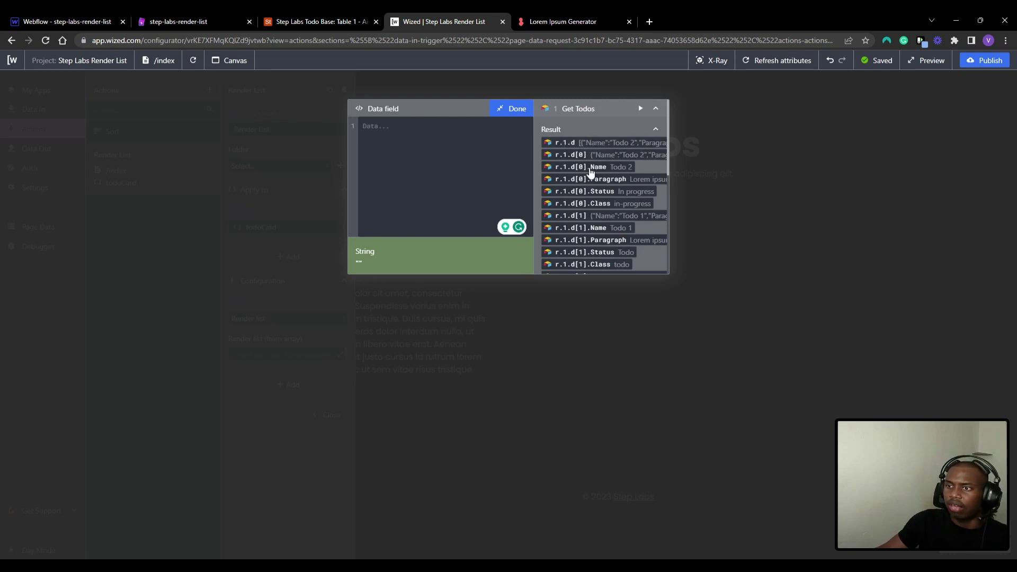
{"action": "scroll", "coordinate": [597, 175], "scroll_direction": "right", "scroll_amount": 5}
{"action": "scroll", "coordinate": [601, 164], "scroll_direction": "left", "scroll_amount": 5}
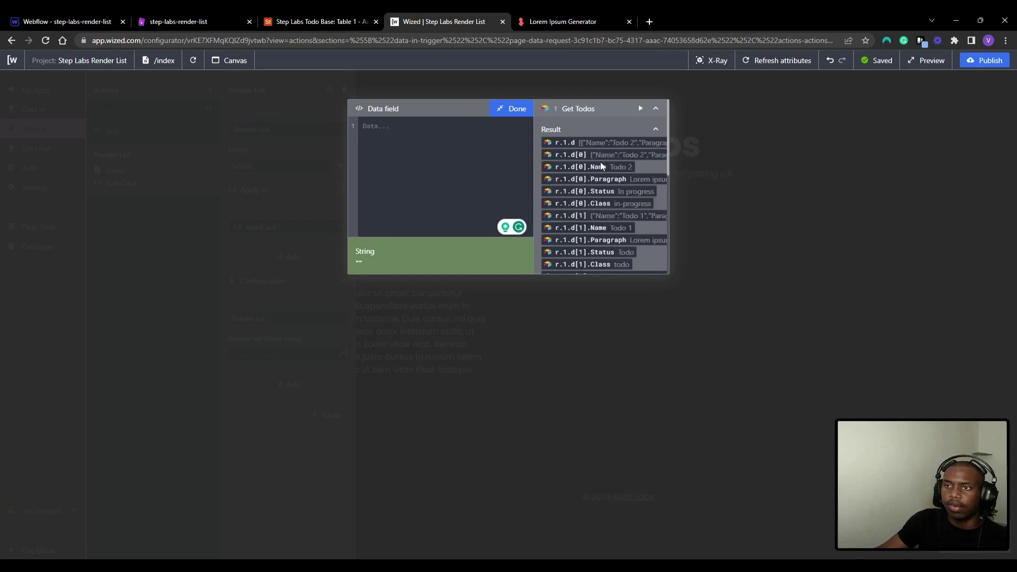
{"action": "scroll", "coordinate": [601, 166], "scroll_direction": "right", "scroll_amount": 5}
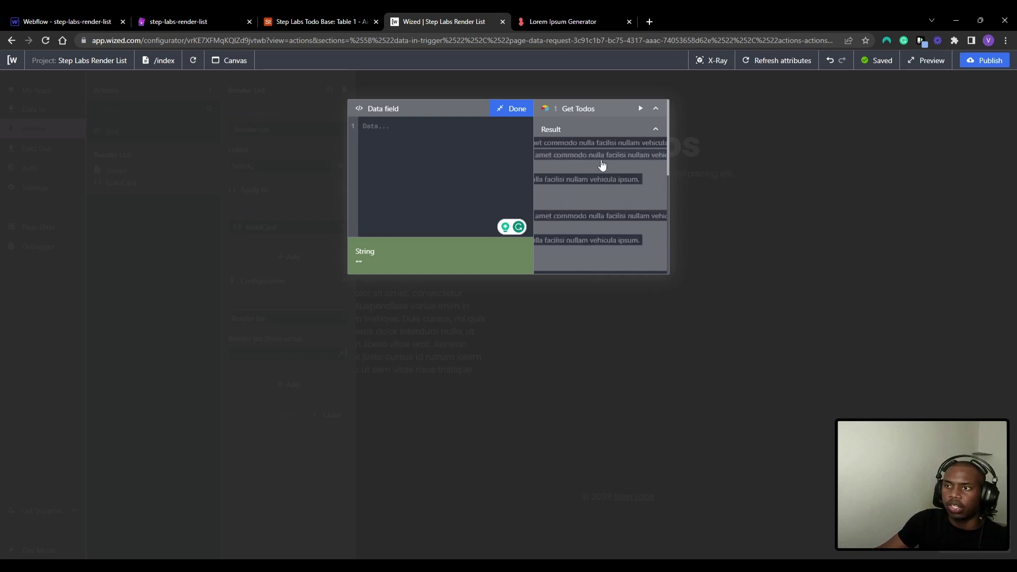
{"action": "scroll", "coordinate": [604, 165], "scroll_direction": "left", "scroll_amount": 5}
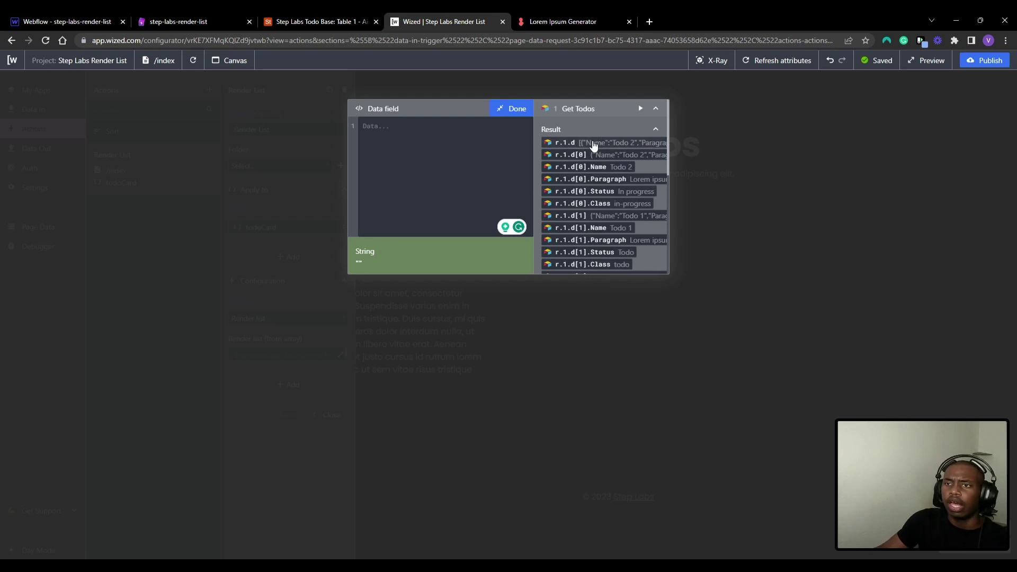
{"action": "left_click", "coordinate": [593, 145]}
{"action": "left_click_drag", "start_coordinate": [418, 129], "coordinate": [365, 123]}
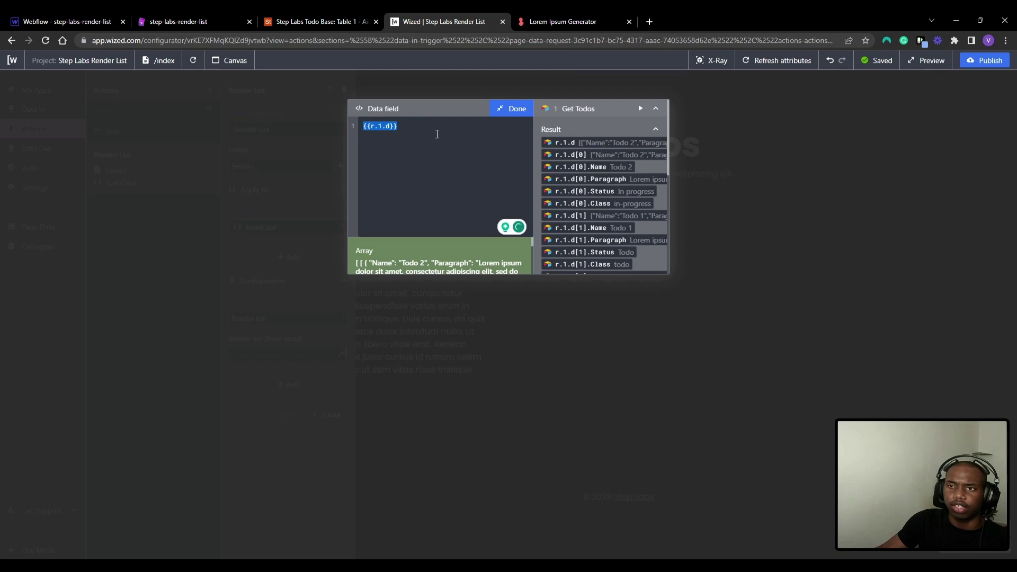
Confirm {{r.1.d}} as the Render list source array and return to the action's settings.
{"action": "left_click", "coordinate": [443, 137]}
{"action": "key", "text": "ctrl+a"}
{"action": "left_click", "coordinate": [443, 138]}
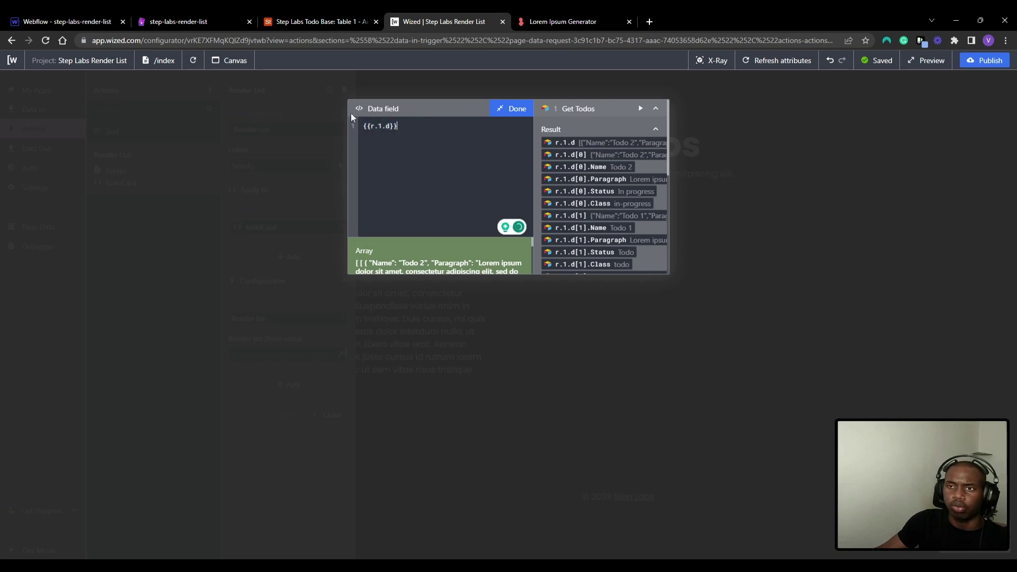
{"action": "left_click", "coordinate": [511, 109]}
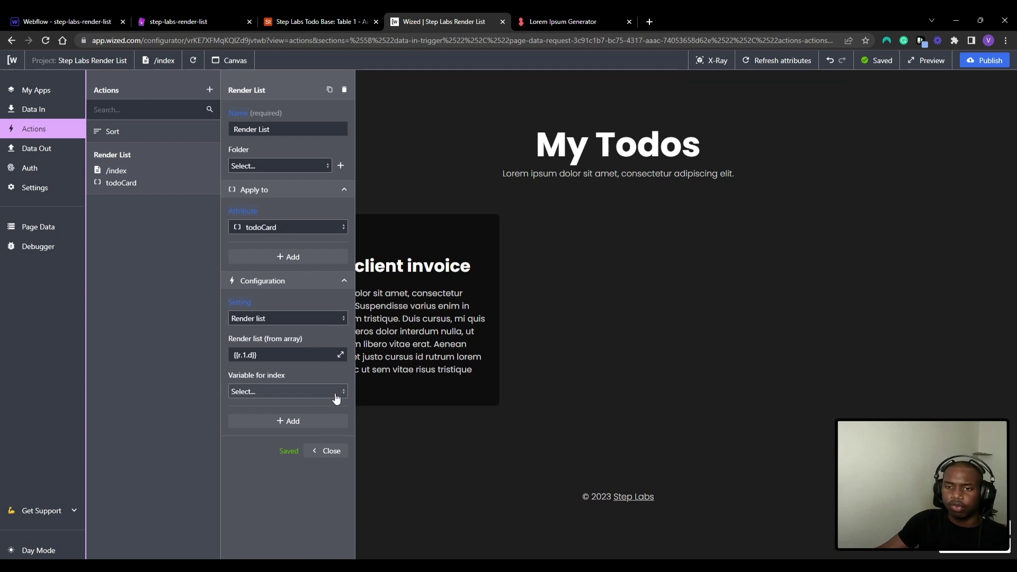
Check which variables can be chosen as the Render List action's index variable, and close the action's settings.
{"action": "left_click", "coordinate": [292, 393]}
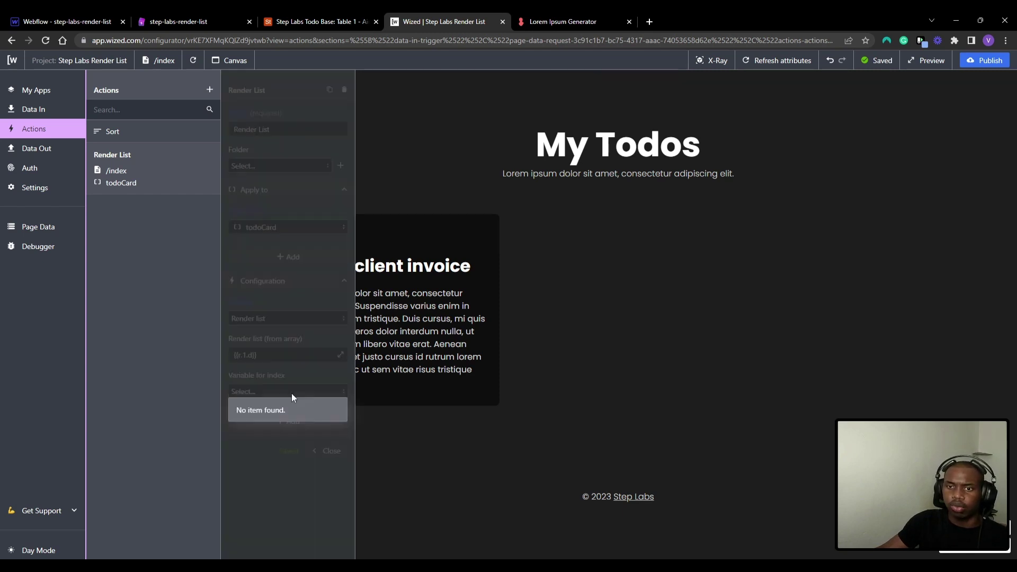
{"action": "left_click", "coordinate": [298, 370]}
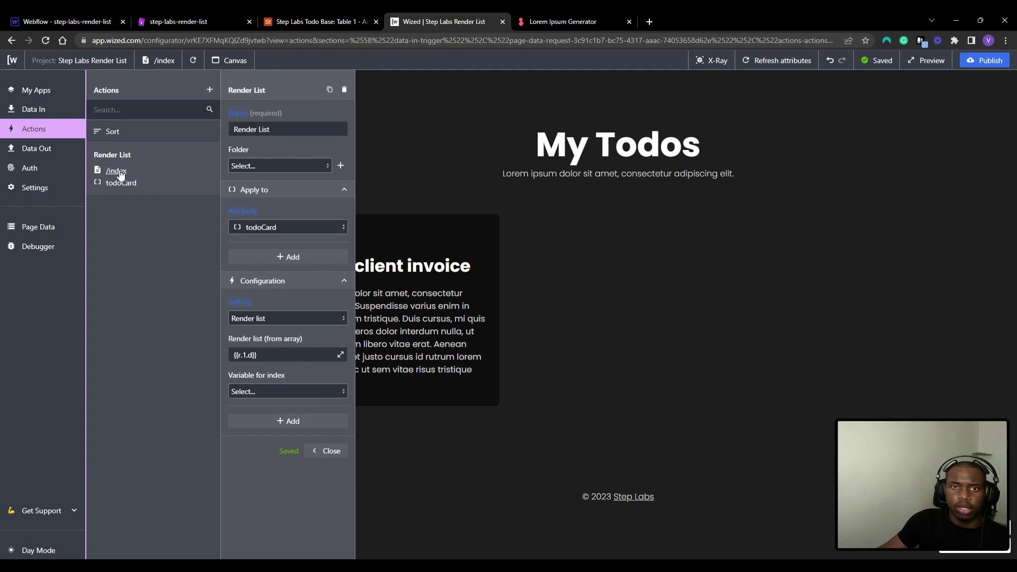
{"action": "left_click", "coordinate": [314, 450]}
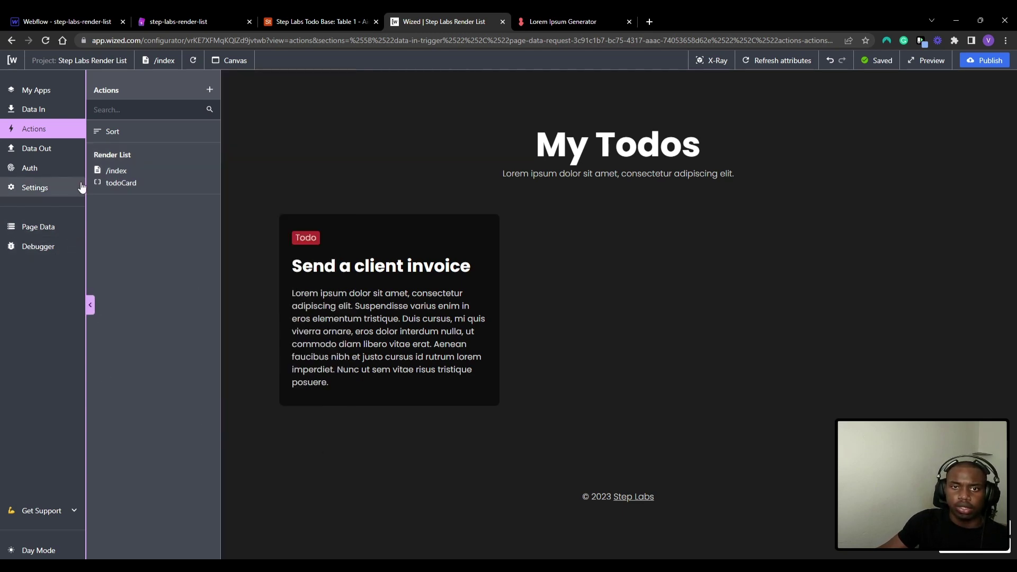
Add a new variable named i to the general variables in the page data.
{"action": "left_click", "coordinate": [48, 230]}
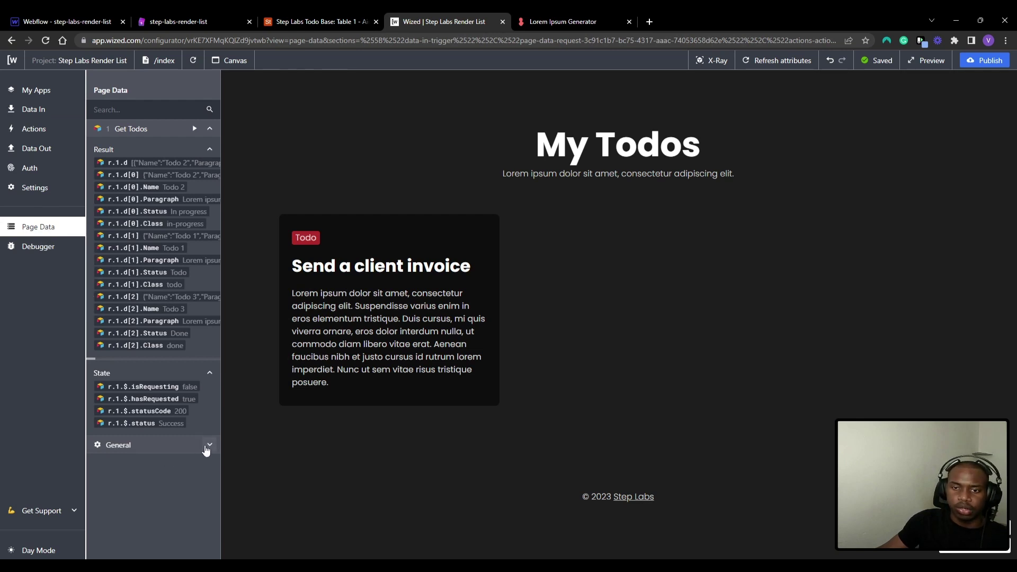
{"action": "left_click", "coordinate": [208, 448]}
{"action": "scroll", "coordinate": [180, 387], "scroll_direction": "down", "scroll_amount": 1}
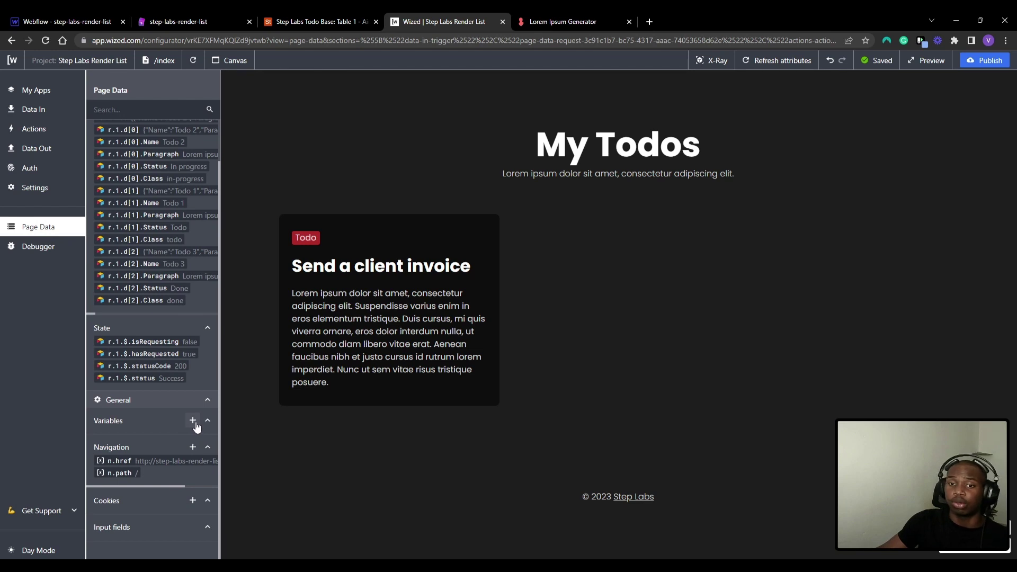
{"action": "left_click", "coordinate": [193, 421]}
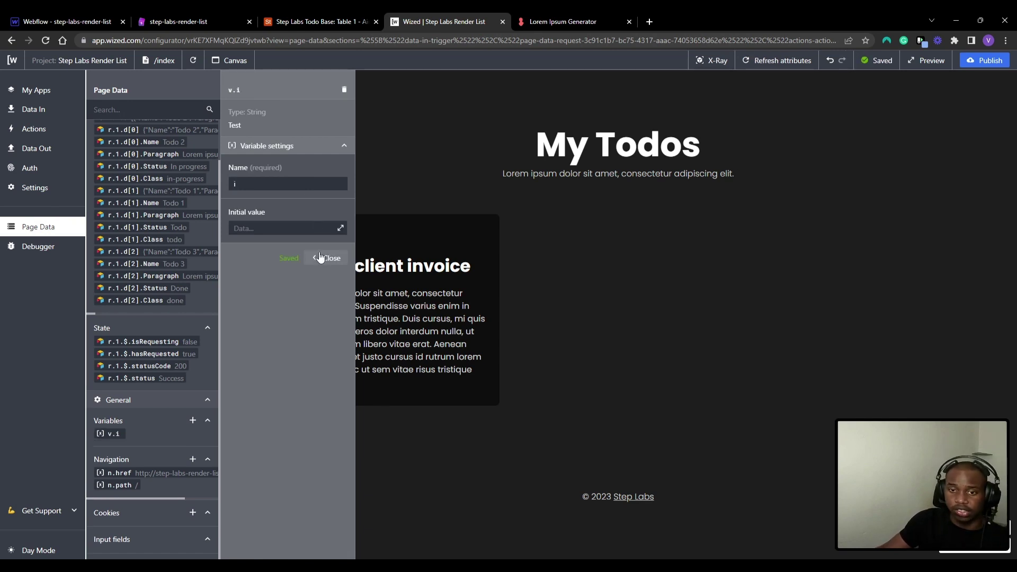
Try iterator as the name of the new variable.
{"action": "type", "text": "erator"}
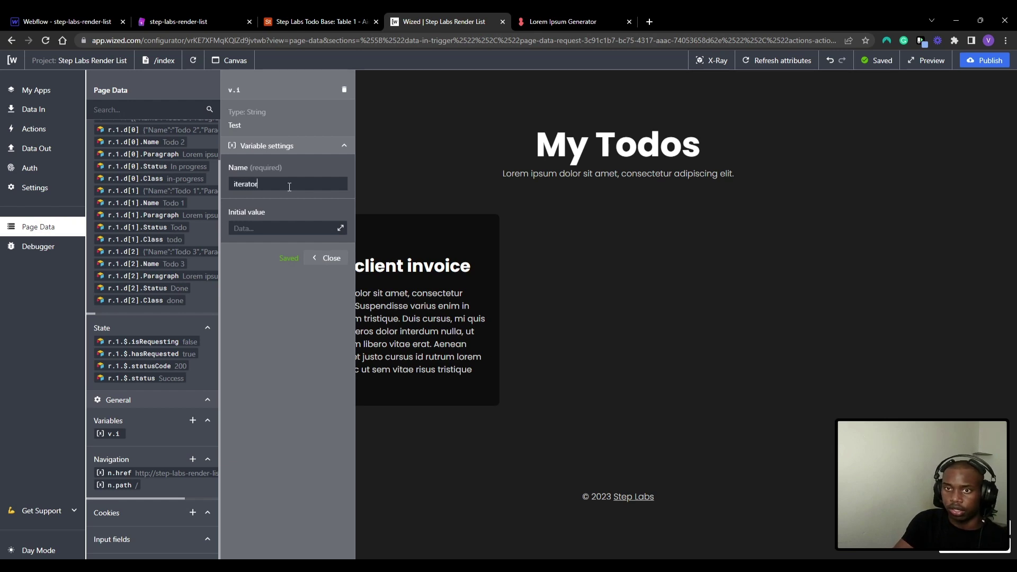
{"action": "key", "text": "ctrl+a"}
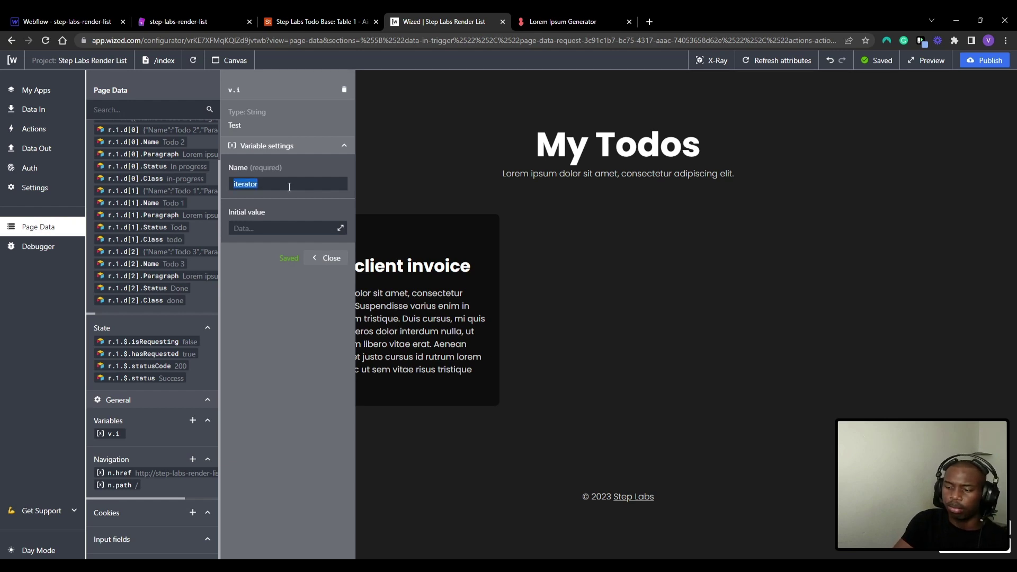
Rename the variable to i and assign v.i as the index variable of the Render List action.
{"action": "type", "text": "i"}
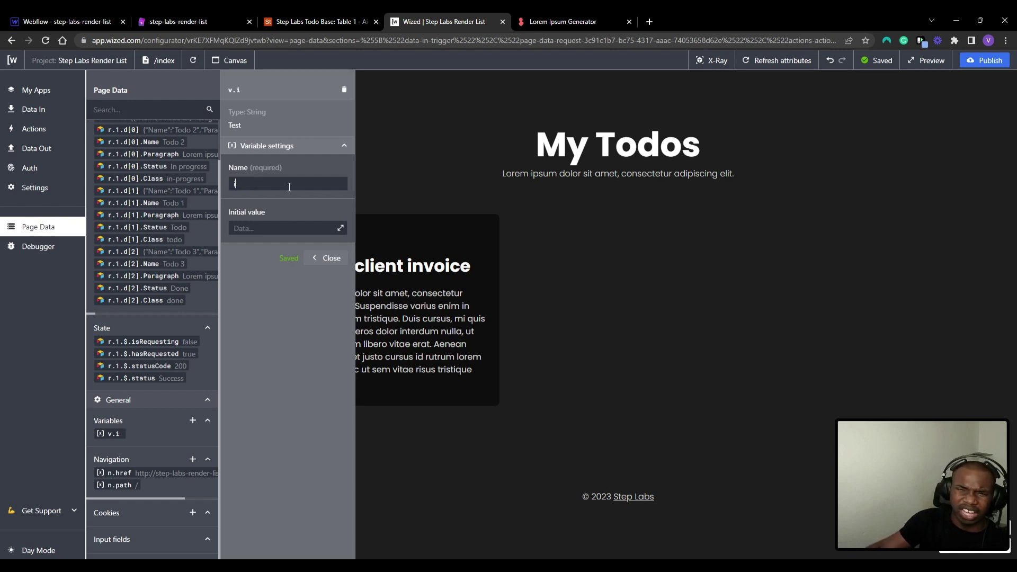
{"action": "left_click", "coordinate": [331, 259]}
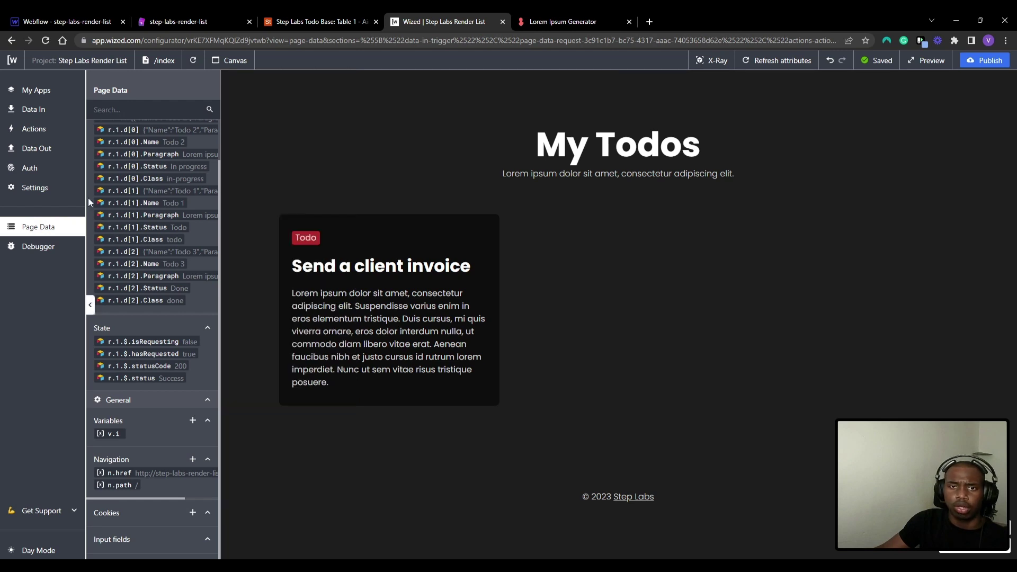
{"action": "left_click", "coordinate": [53, 138]}
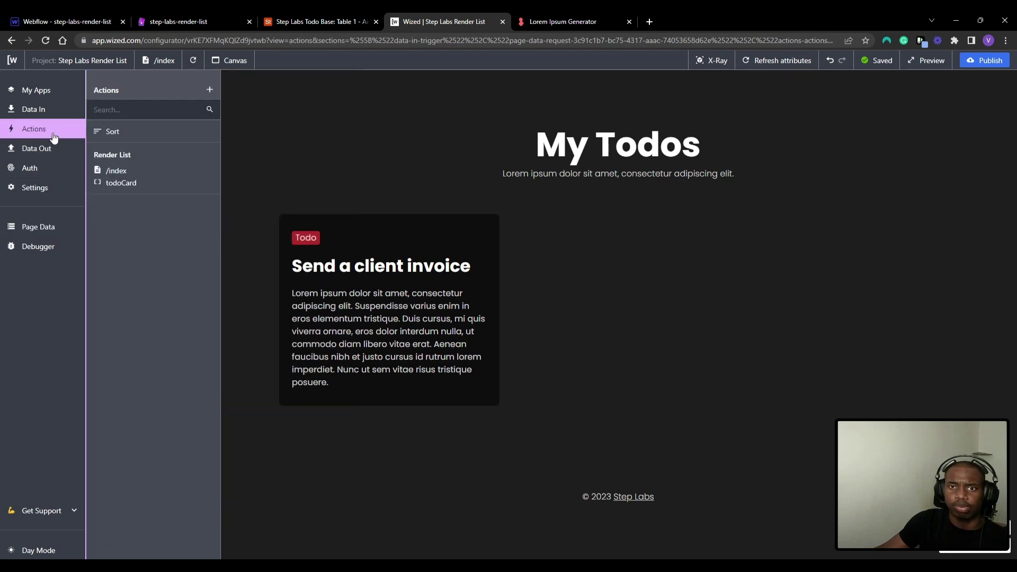
{"action": "left_click", "coordinate": [153, 169]}
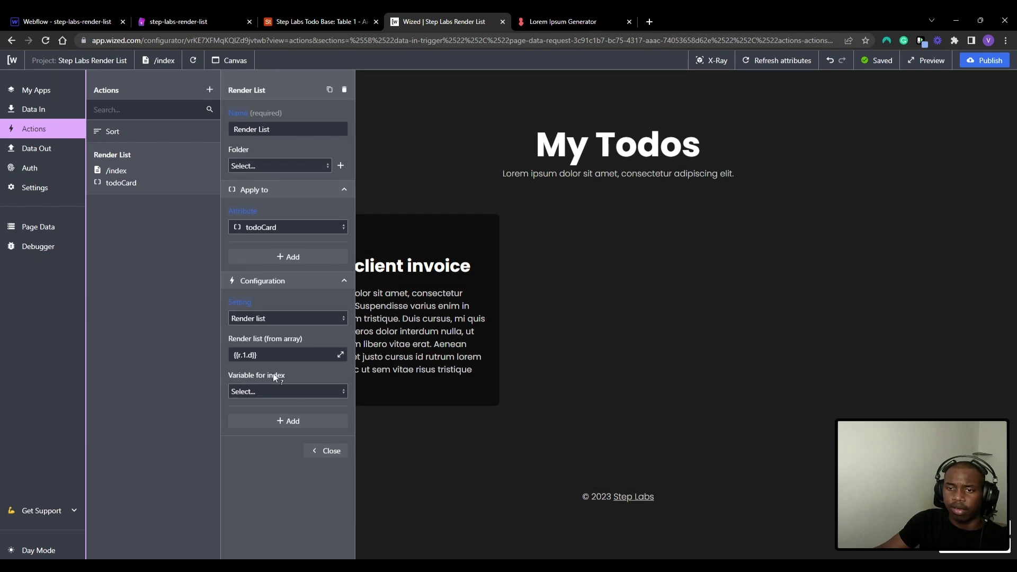
{"action": "left_click", "coordinate": [274, 391]}
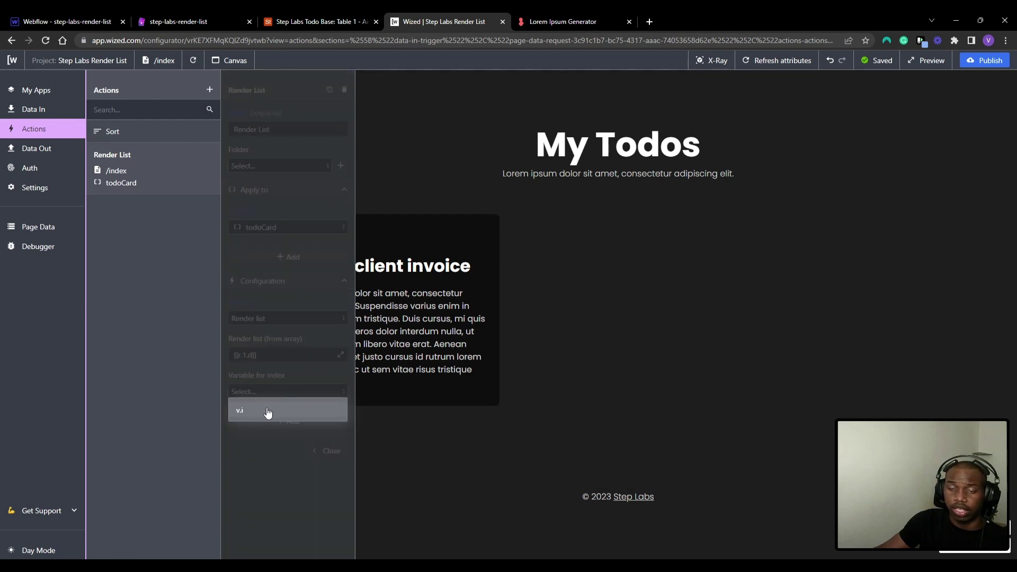
{"action": "left_click", "coordinate": [266, 411]}
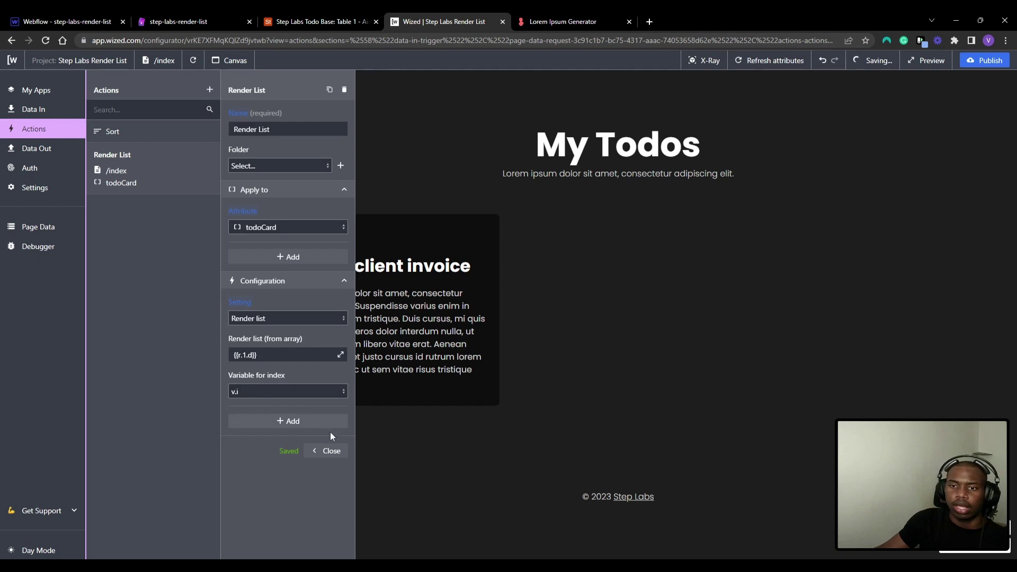
{"action": "left_click", "coordinate": [330, 451]}
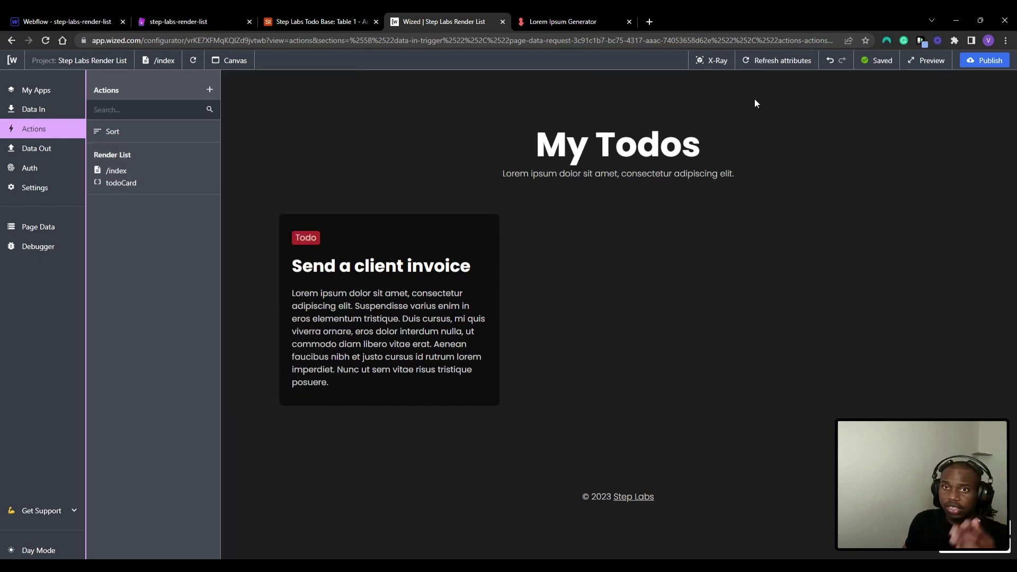
Refresh the project's attributes so the page preview reloads with the Render List action.
{"action": "left_click", "coordinate": [318, 21]}
{"action": "left_click", "coordinate": [445, 21]}
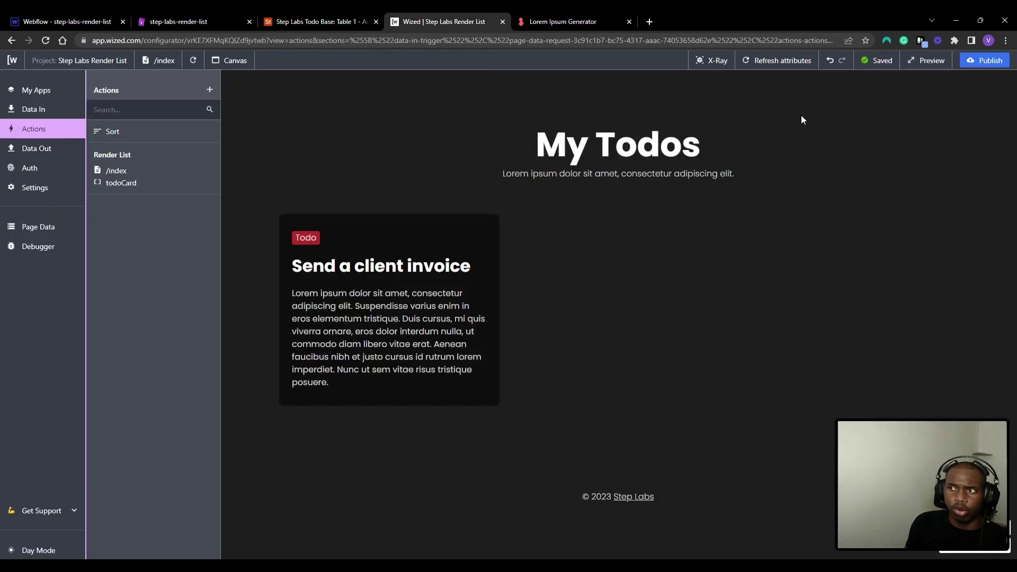
{"action": "left_click", "coordinate": [788, 61]}
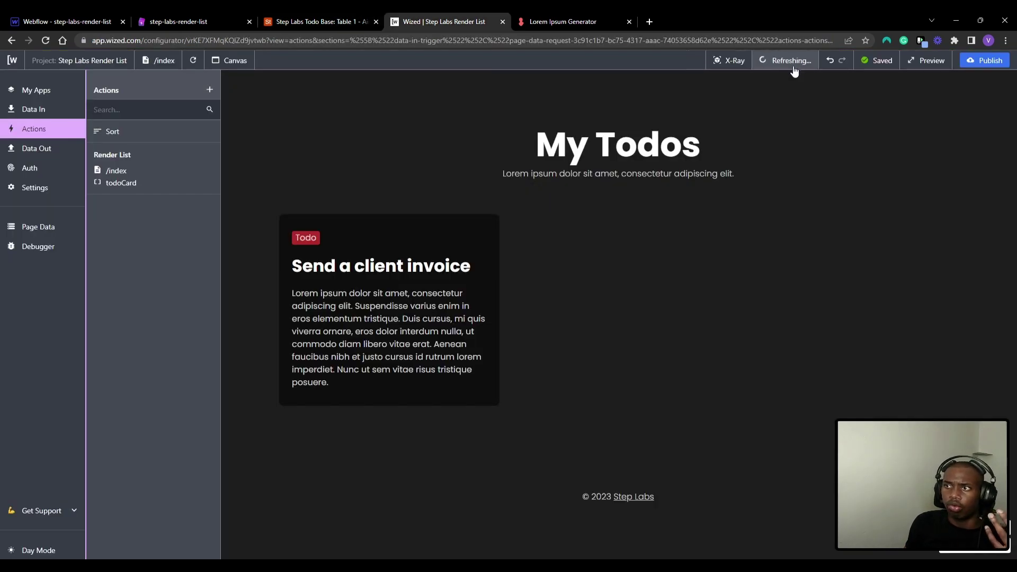
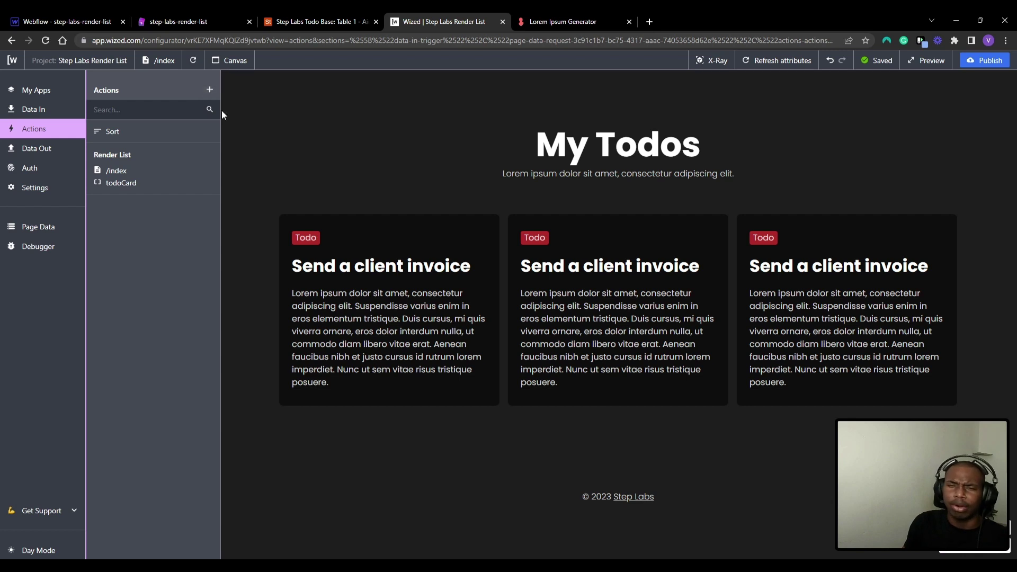
Create a new action named Set Heading and apply it to the todoHeading attribute.
{"action": "left_click", "coordinate": [211, 91]}
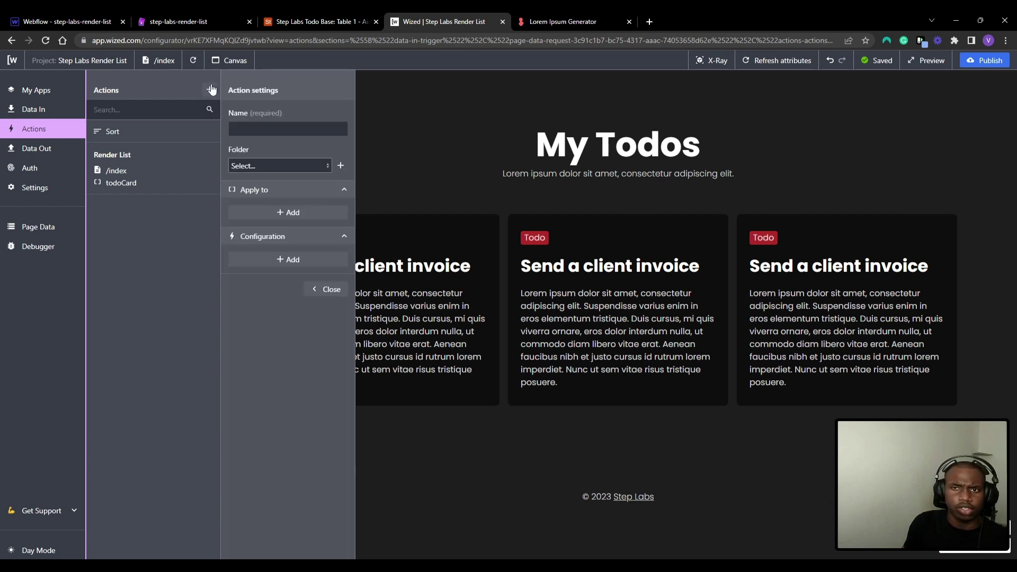
{"action": "left_click", "coordinate": [275, 128]}
{"action": "type", "text": "Set Heading"}
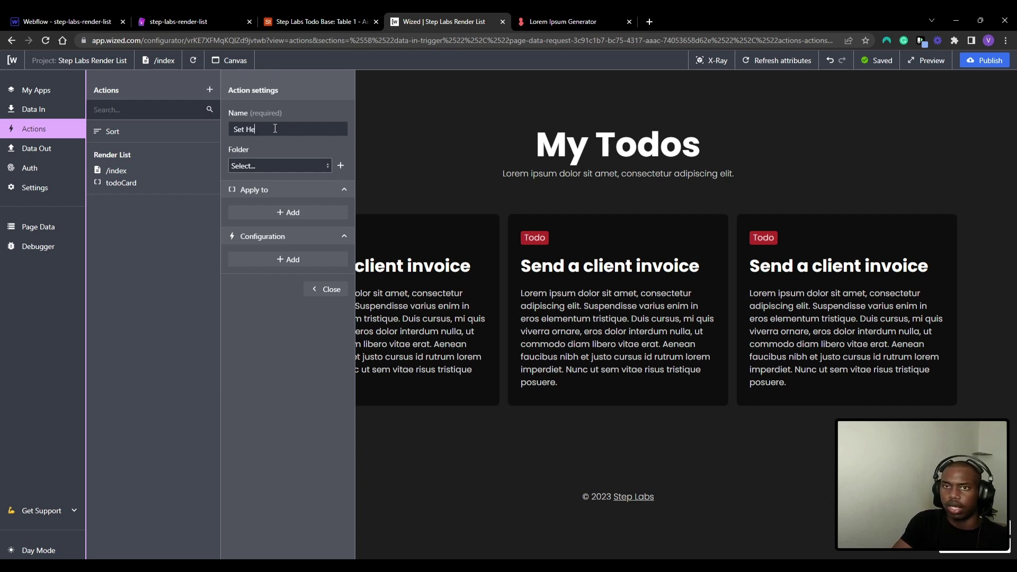
{"action": "key", "text": "ctrl+a"}
{"action": "left_click", "coordinate": [324, 207]}
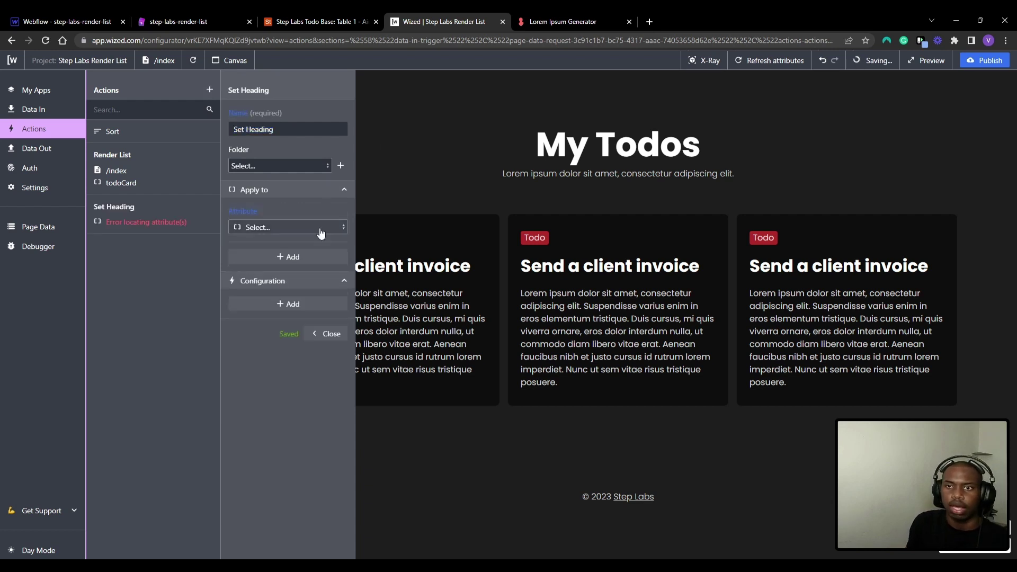
{"action": "left_click", "coordinate": [320, 228]}
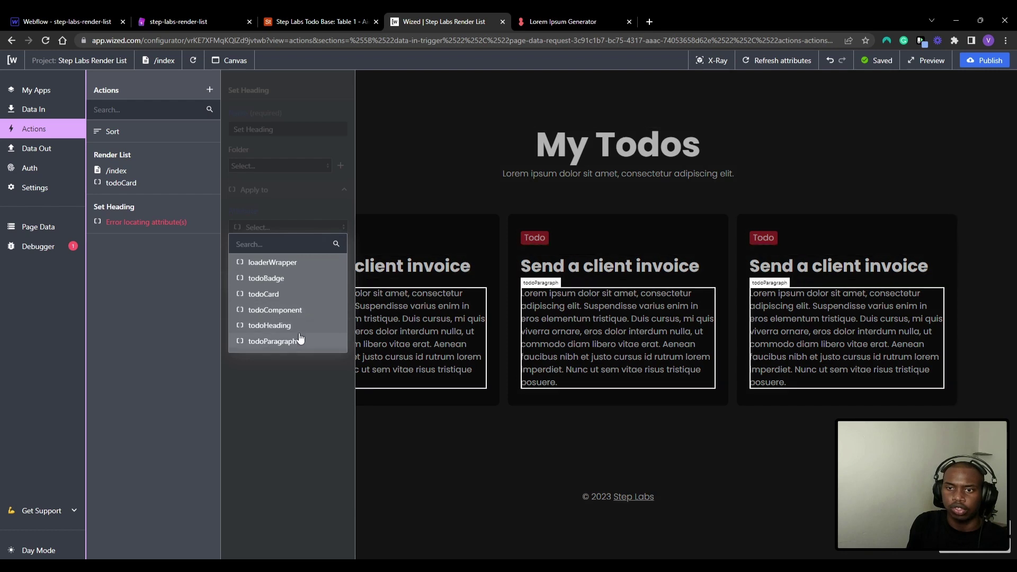
{"action": "left_click", "coordinate": [300, 325]}
Add a Set text configuration to the Set Heading action with Plain text as the text type.
{"action": "left_click", "coordinate": [313, 302]}
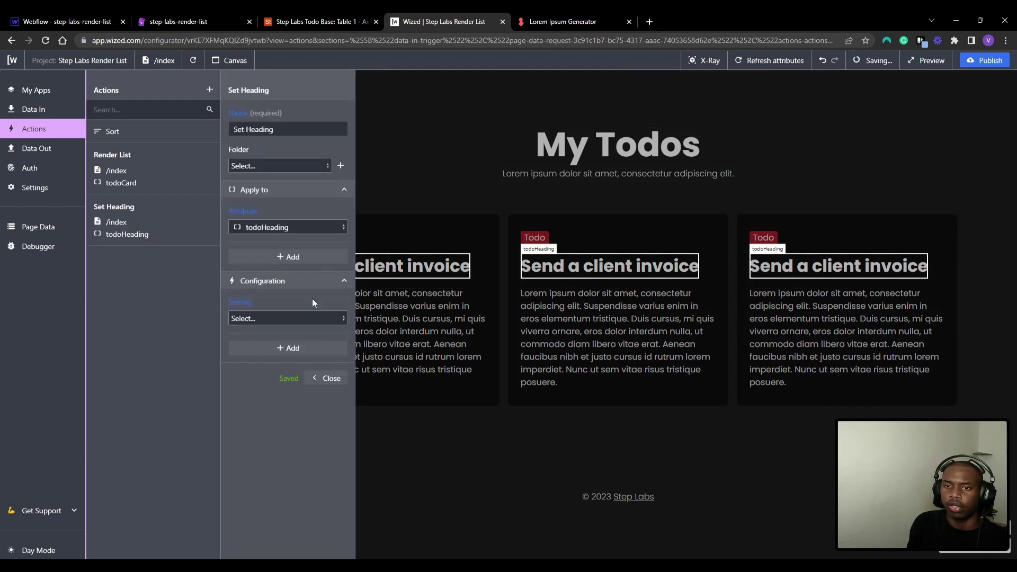
{"action": "left_click", "coordinate": [289, 319]}
{"action": "scroll", "coordinate": [287, 392], "scroll_direction": "down", "scroll_amount": 1}
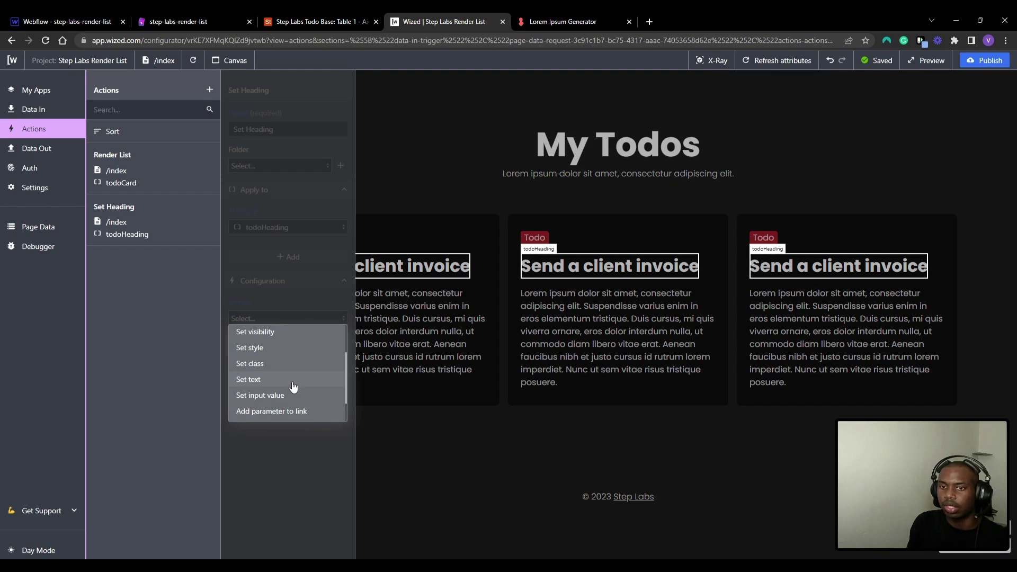
{"action": "left_click", "coordinate": [293, 379]}
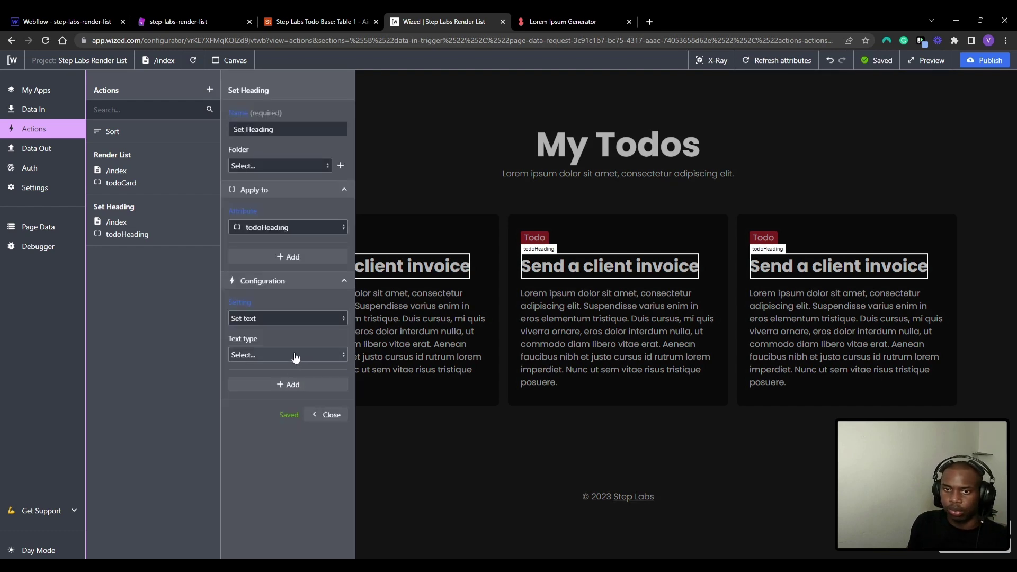
{"action": "left_click", "coordinate": [296, 357]}
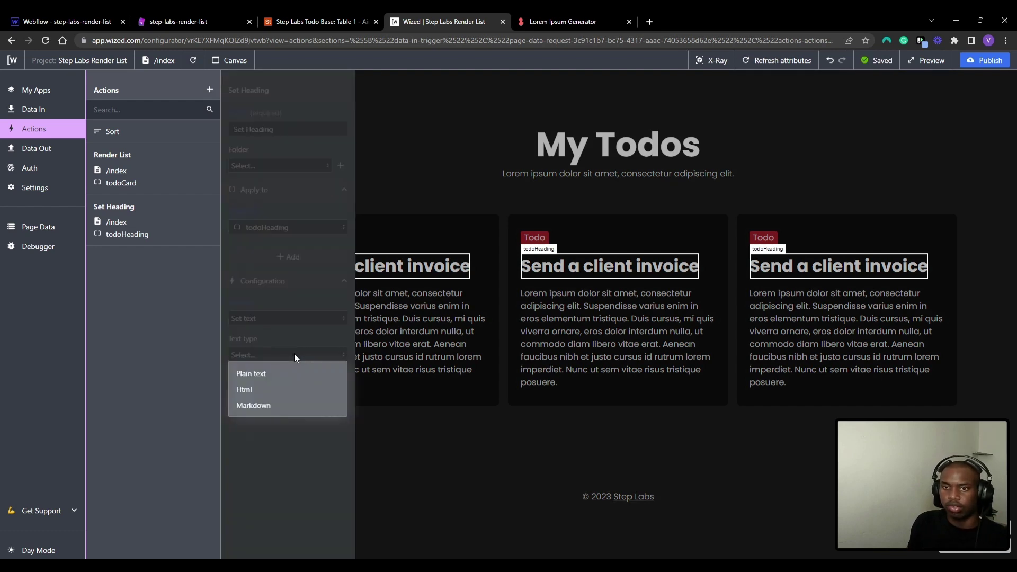
{"action": "left_click", "coordinate": [276, 374]}
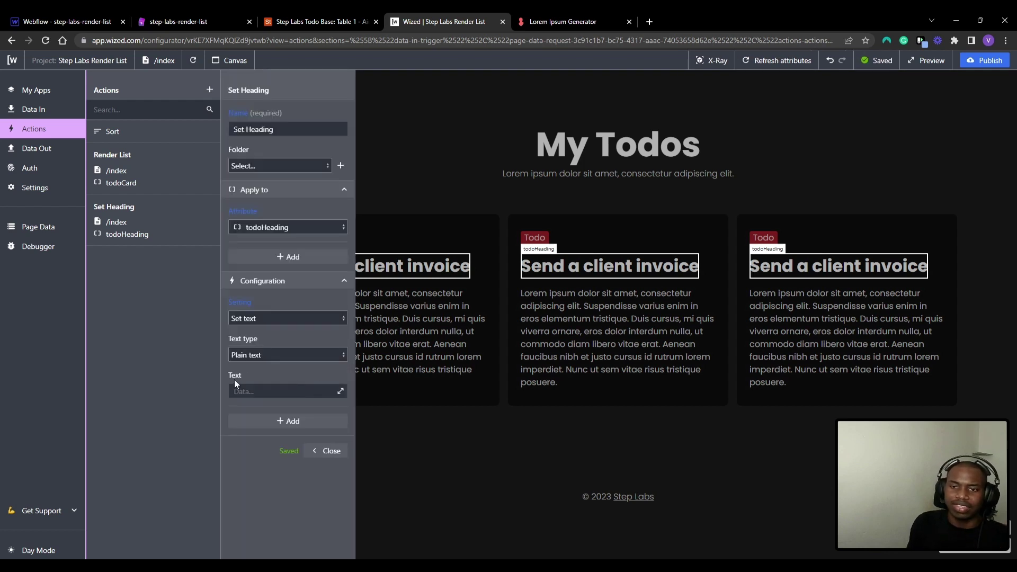
Set the heading's text expression to {{r.1.d[v.i].Name}}, based on the Name field of the Get Todos results.
{"action": "left_click", "coordinate": [340, 391]}
{"action": "scroll", "coordinate": [594, 138], "scroll_direction": "down", "scroll_amount": 3}
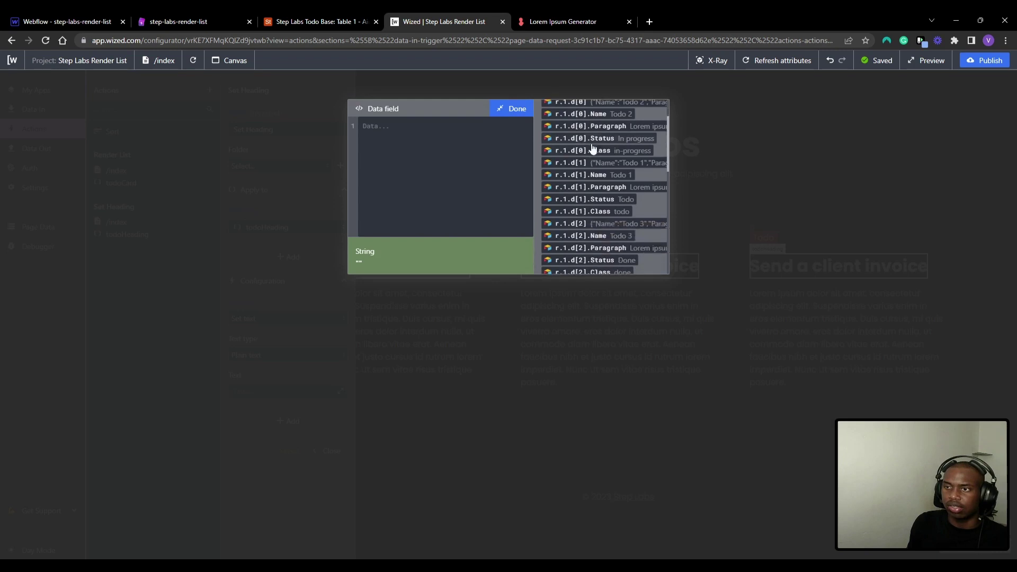
{"action": "scroll", "coordinate": [595, 135], "scroll_direction": "up", "scroll_amount": 3}
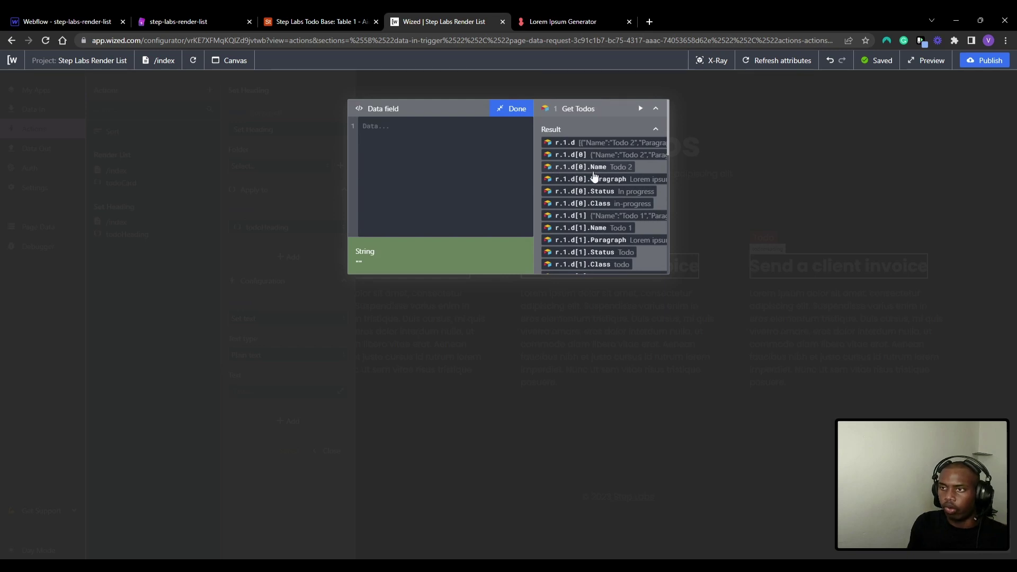
{"action": "left_click", "coordinate": [599, 168]}
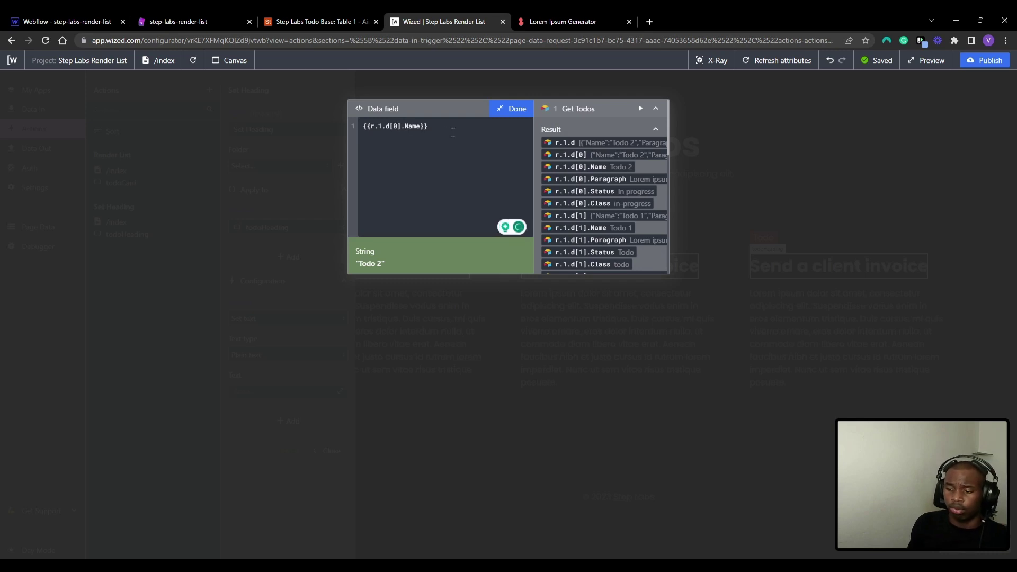
{"action": "key", "text": "BackSpace"}
{"action": "type", "text": "v.i"}
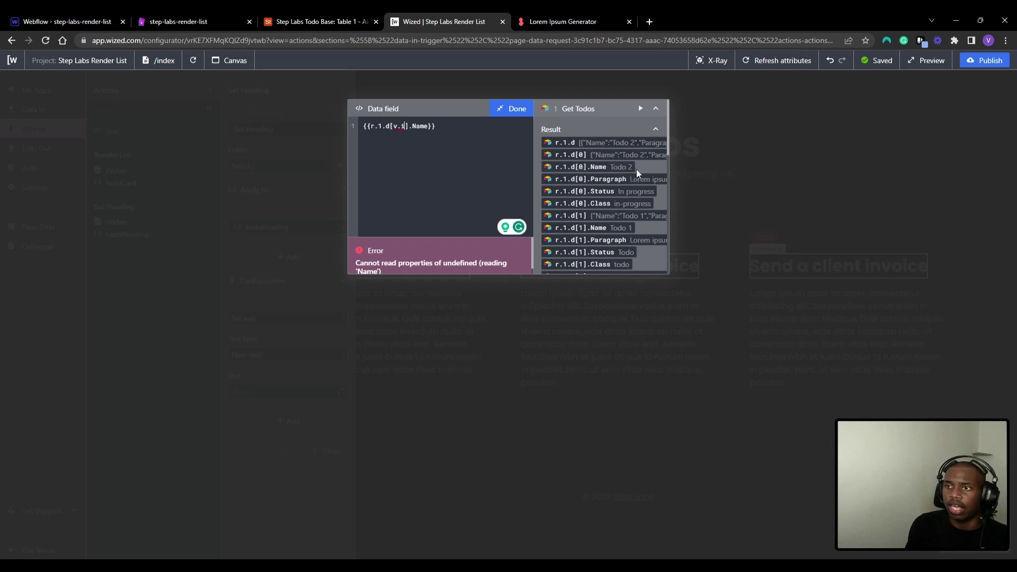
Compare the record order in the Airtable todo table with the Get Todos results in Wized, and confirm the heading's text expression.
{"action": "left_click", "coordinate": [243, 22]}
{"action": "left_click", "coordinate": [279, 22]}
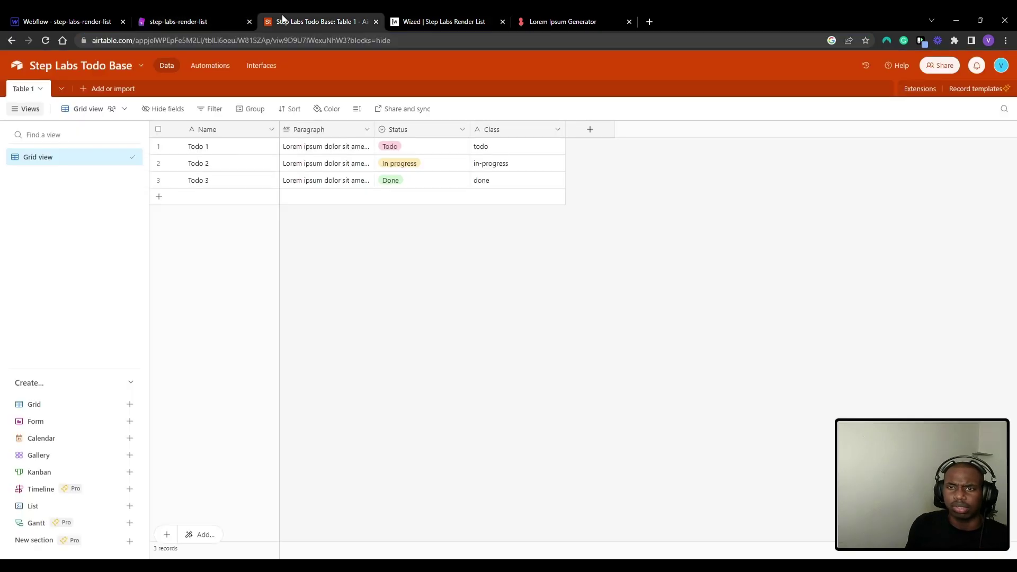
{"action": "left_click", "coordinate": [444, 21]}
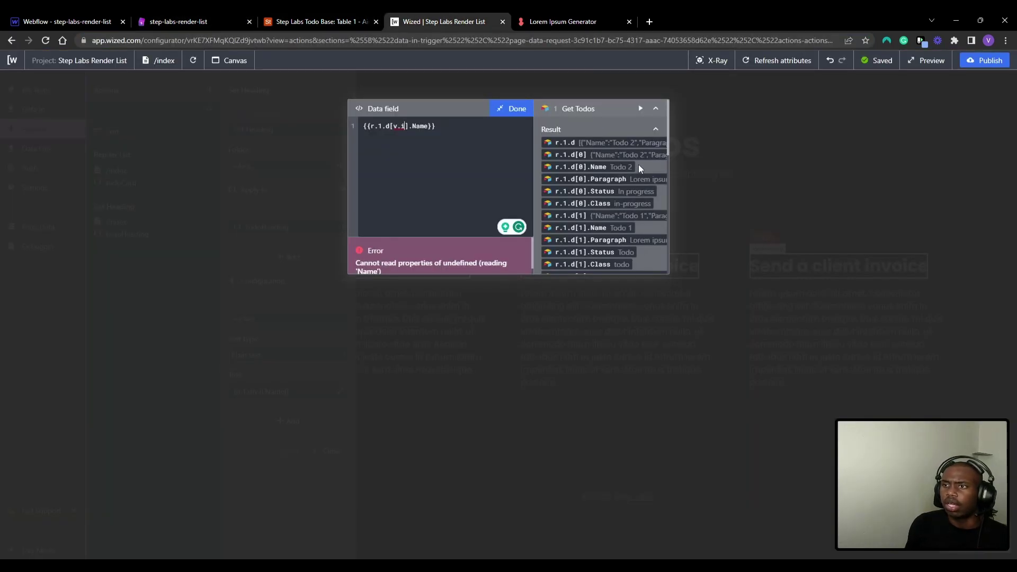
{"action": "scroll", "coordinate": [639, 168], "scroll_direction": "down", "scroll_amount": 1}
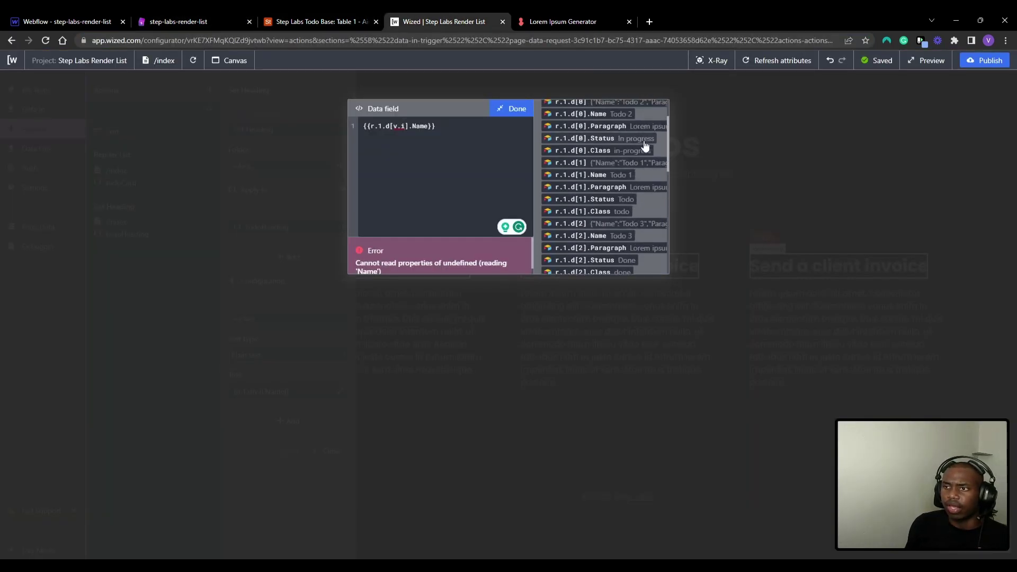
{"action": "scroll", "coordinate": [630, 154], "scroll_direction": "up", "scroll_amount": 1}
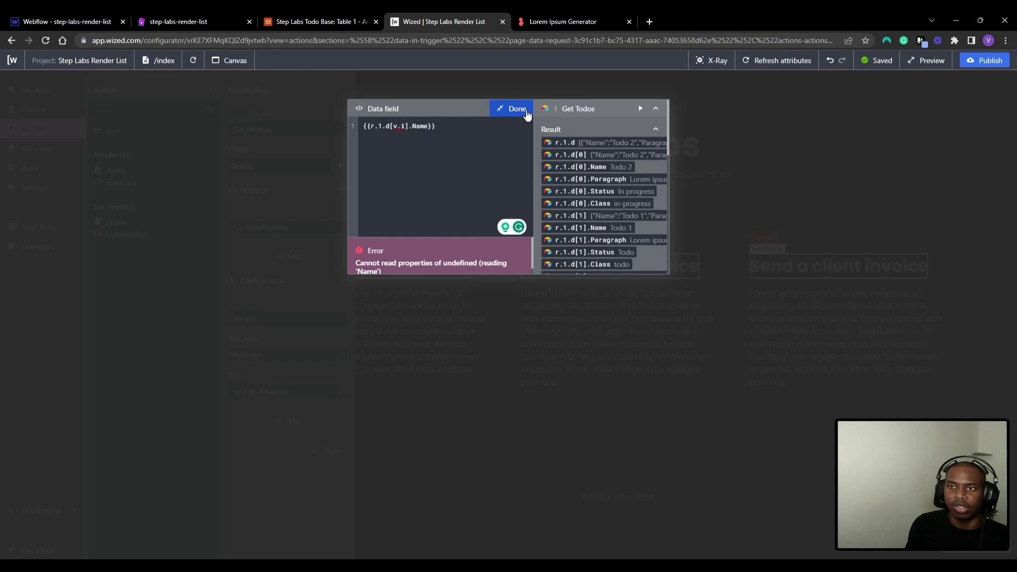
{"action": "left_click", "coordinate": [516, 110]}
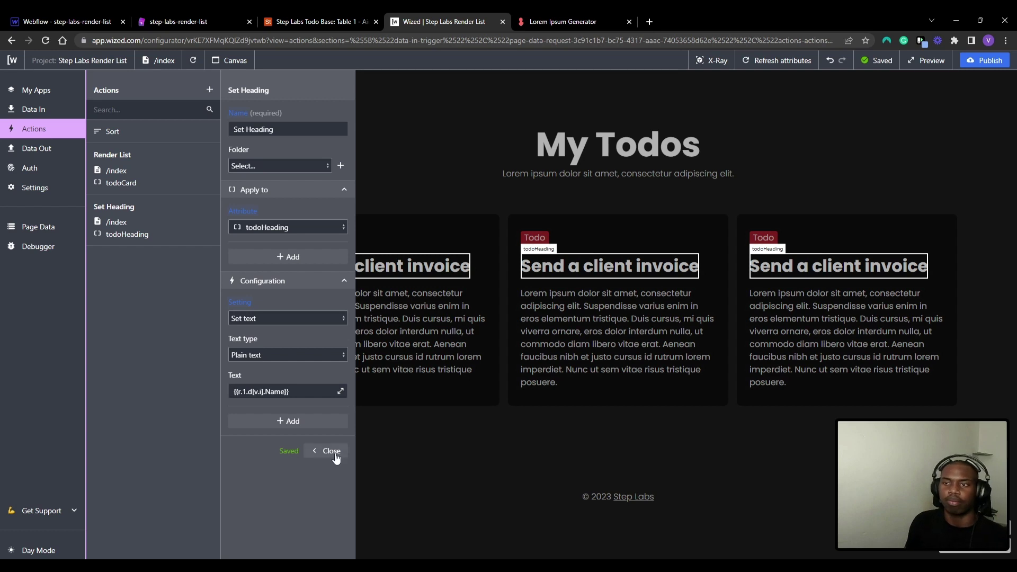
Add a sorting rule to the Get Todos request by Name (singleLineText) in Ascending order.
{"action": "left_click", "coordinate": [53, 110]}
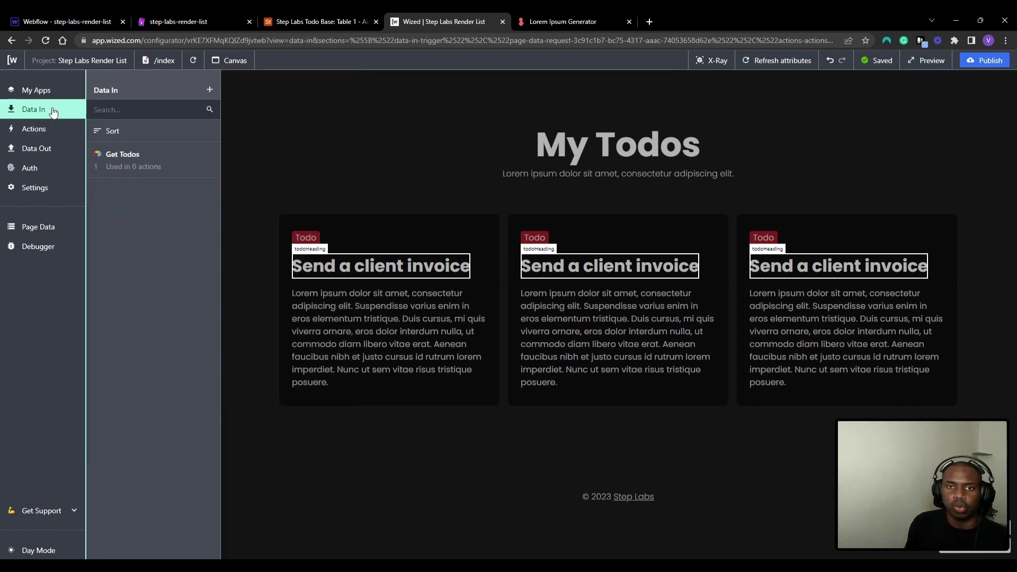
{"action": "left_click", "coordinate": [145, 171]}
{"action": "scroll", "coordinate": [288, 316], "scroll_direction": "down", "scroll_amount": 5}
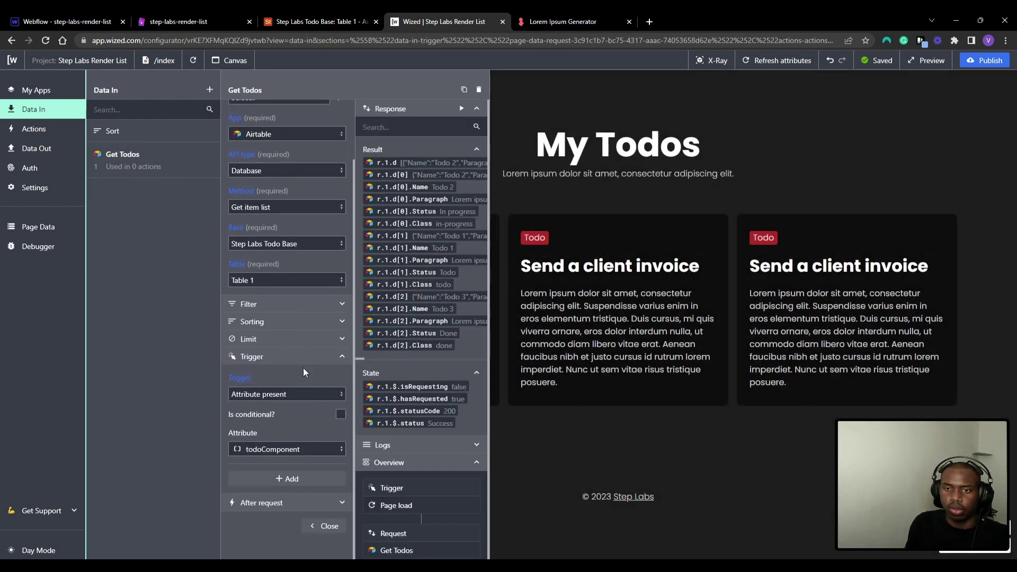
{"action": "left_click", "coordinate": [327, 321]}
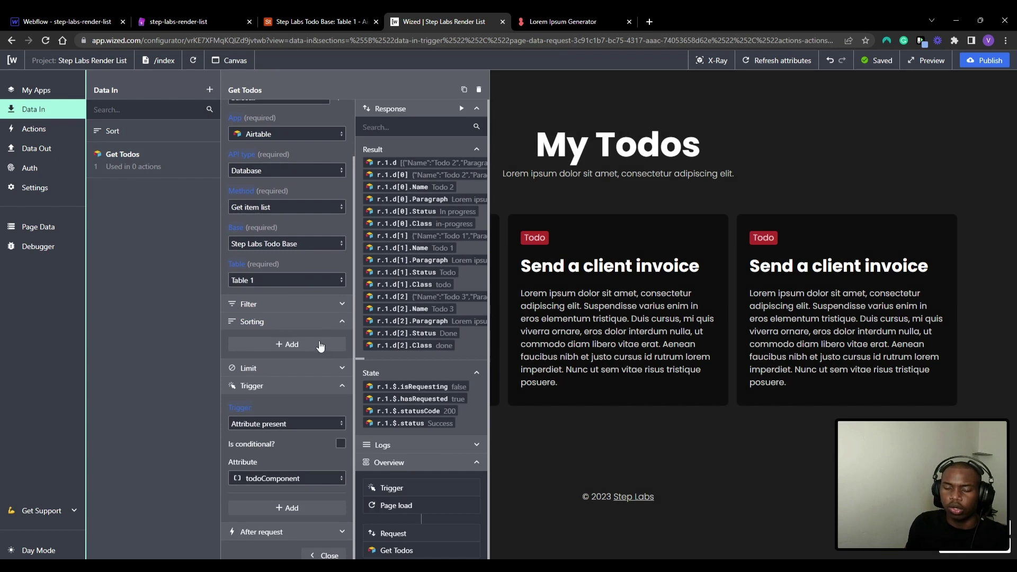
{"action": "left_click", "coordinate": [319, 344]}
{"action": "left_click", "coordinate": [324, 360]}
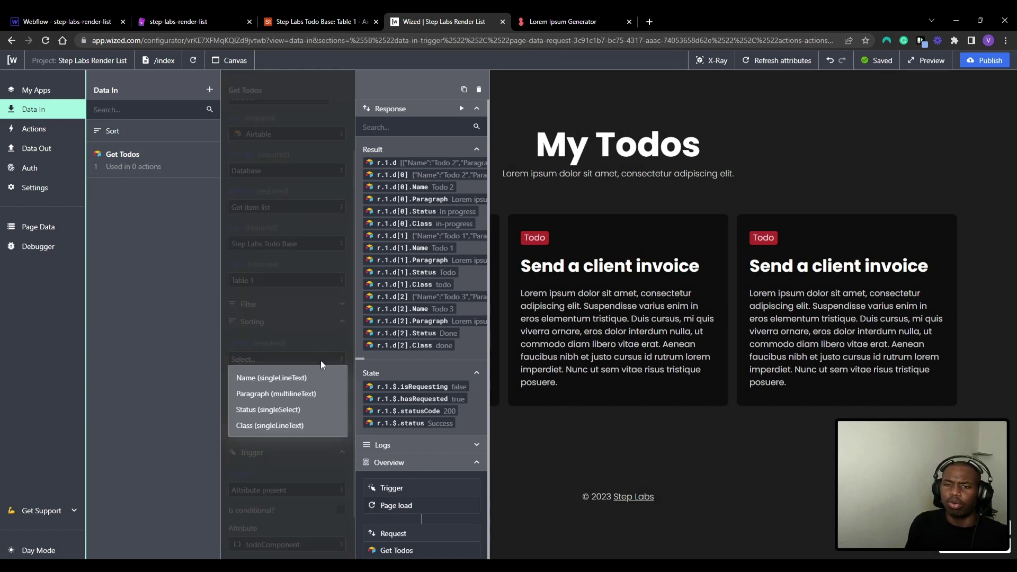
{"action": "left_click", "coordinate": [313, 380]}
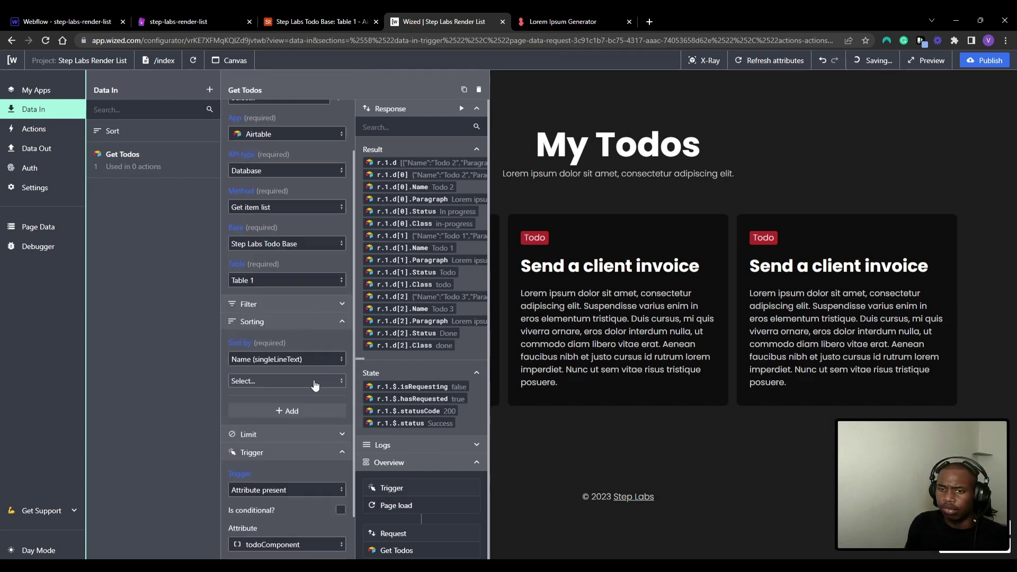
{"action": "left_click", "coordinate": [316, 383]}
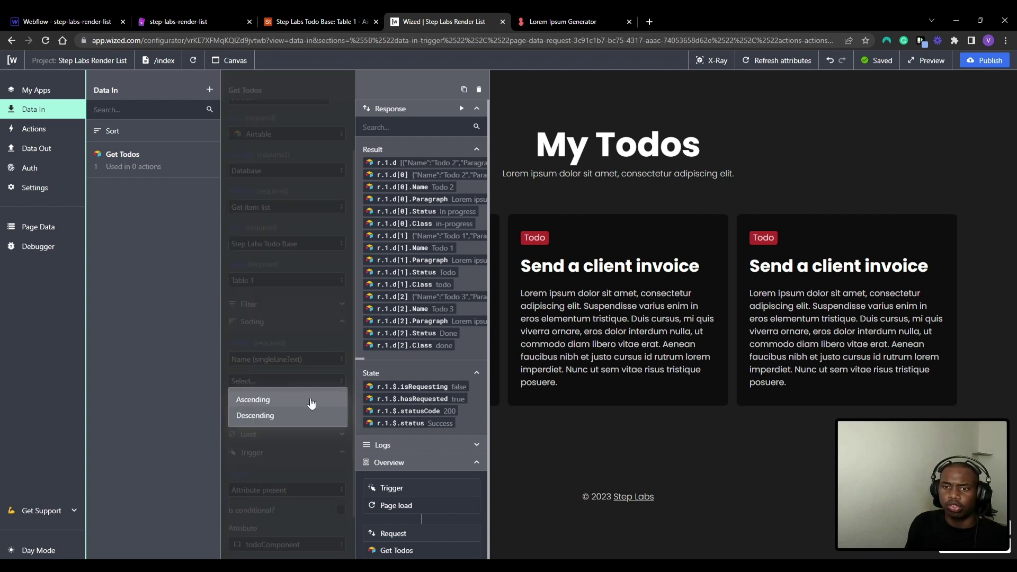
{"action": "left_click", "coordinate": [311, 404]}
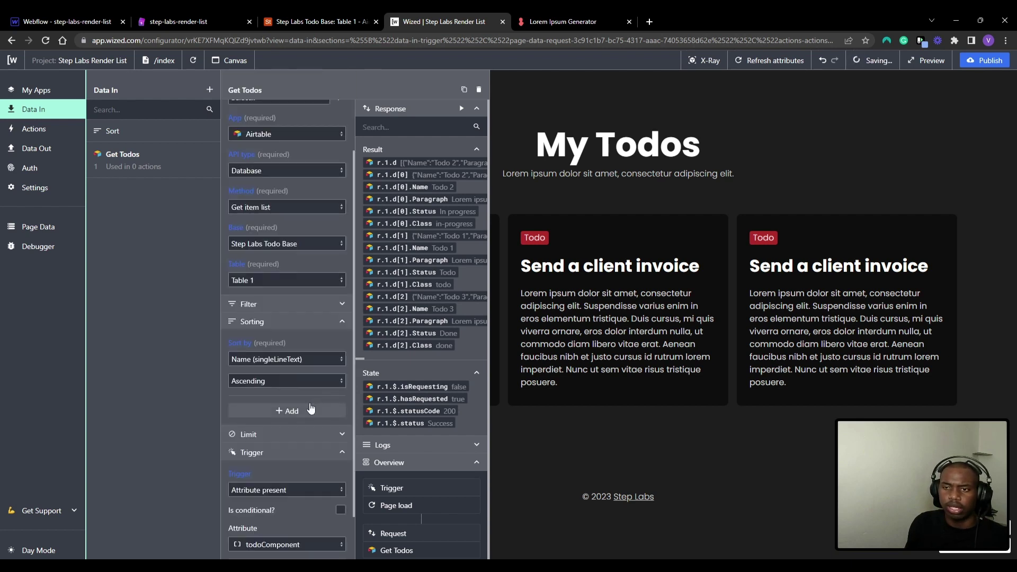
Review the Get Todos request settings, return to the project's actions and refresh the page attributes to apply the sorting.
{"action": "scroll", "coordinate": [343, 273], "scroll_direction": "down", "scroll_amount": 2}
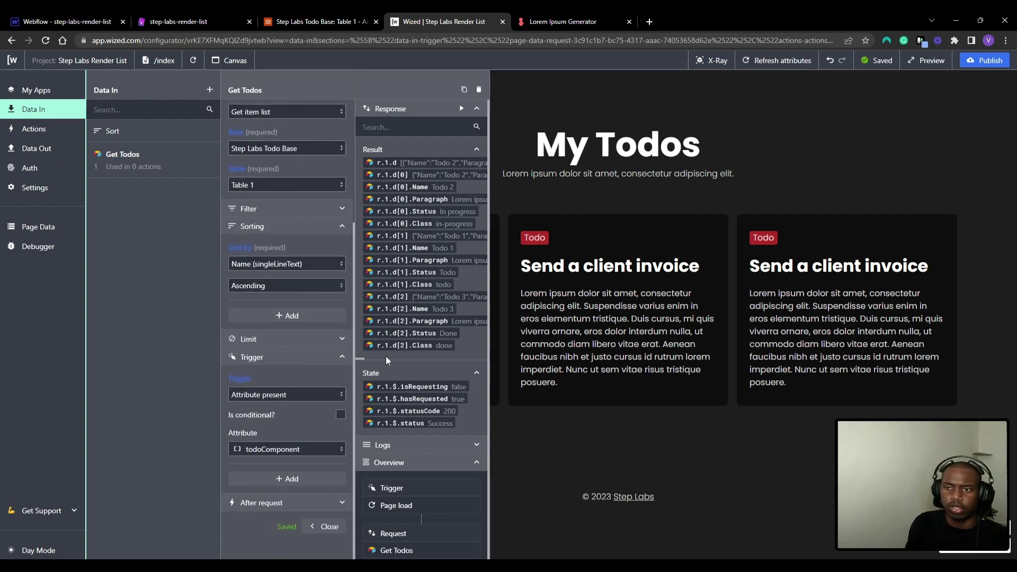
{"action": "scroll", "coordinate": [319, 277], "scroll_direction": "up", "scroll_amount": 4}
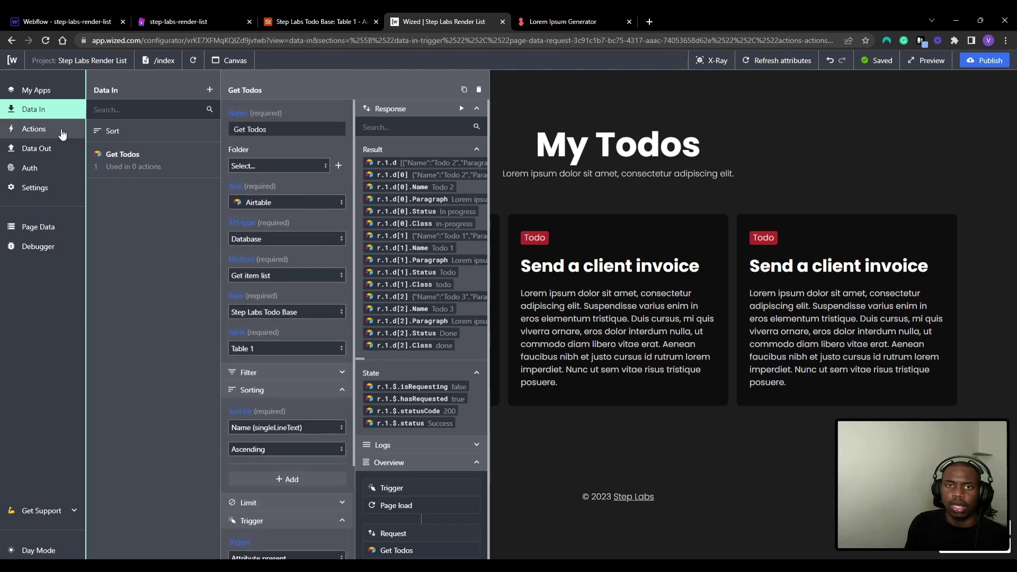
{"action": "left_click", "coordinate": [53, 129]}
{"action": "left_click", "coordinate": [776, 61]}
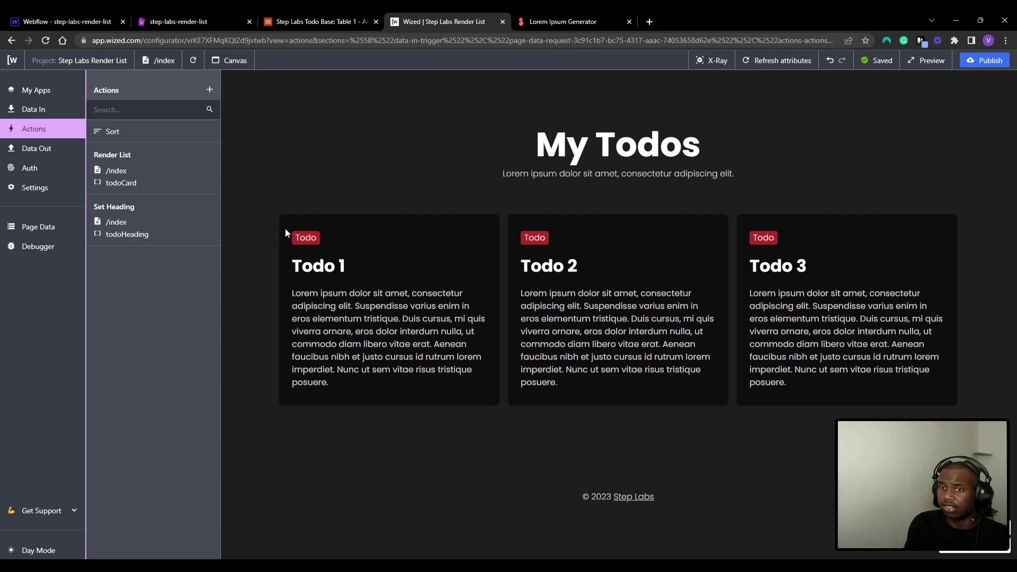
Duplicate the Set Heading action as Set Status text and apply it to the todoBadge attribute.
{"action": "left_click", "coordinate": [185, 228]}
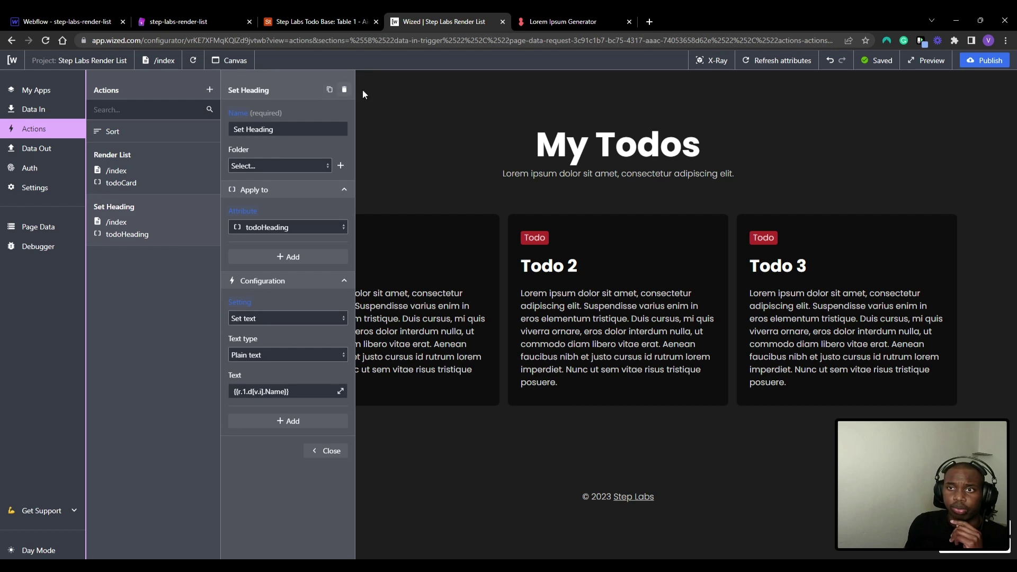
{"action": "left_click", "coordinate": [328, 91]}
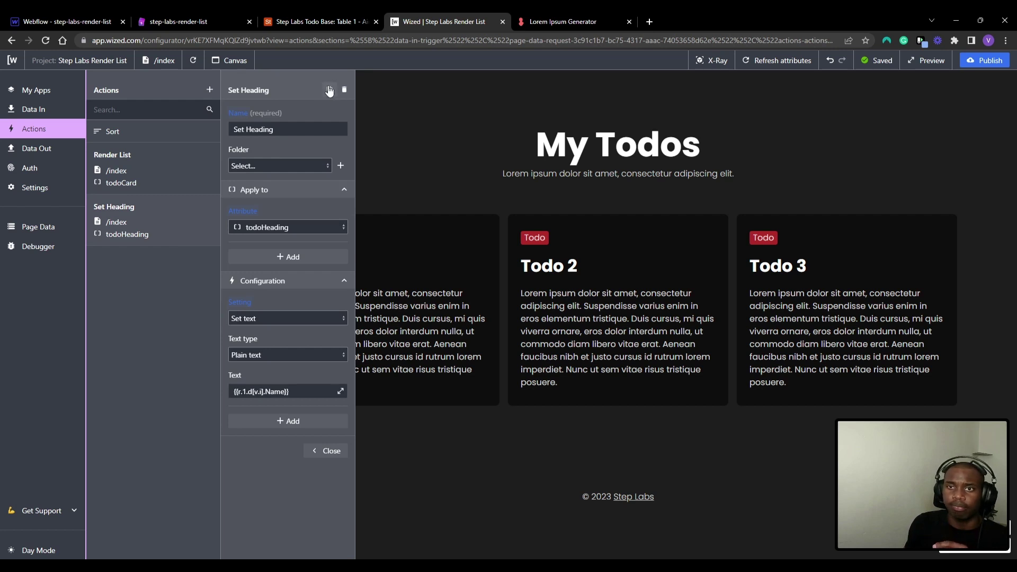
{"action": "left_click_drag", "start_coordinate": [295, 130], "coordinate": [228, 141]}
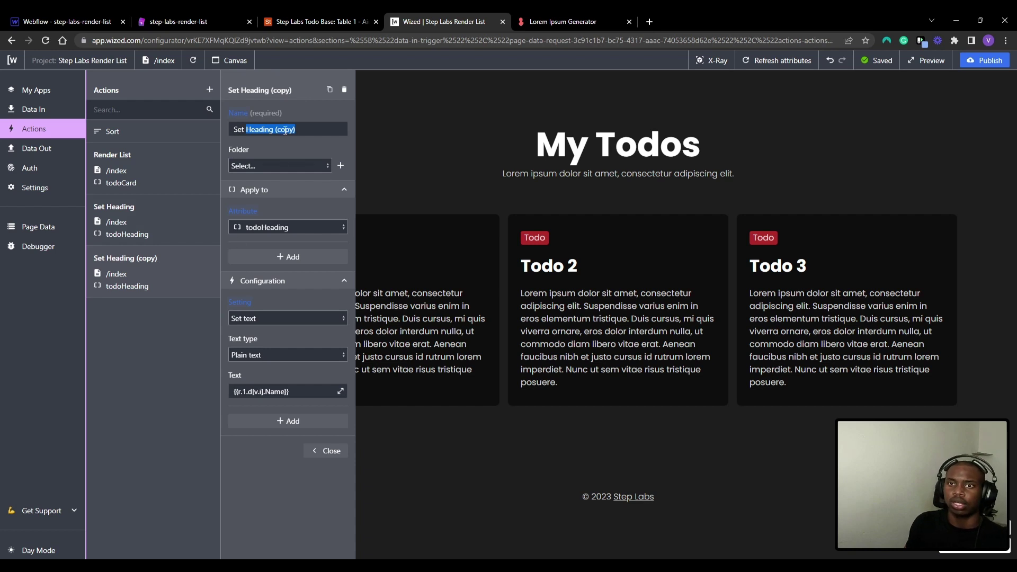
{"action": "type", "text": "Sta"}
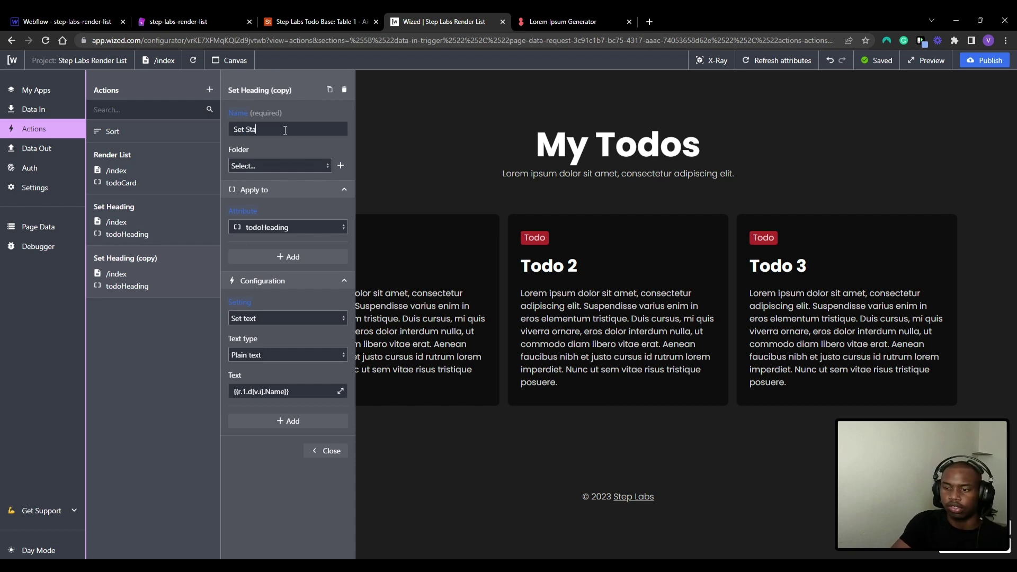
{"action": "type", "text": "tus text"}
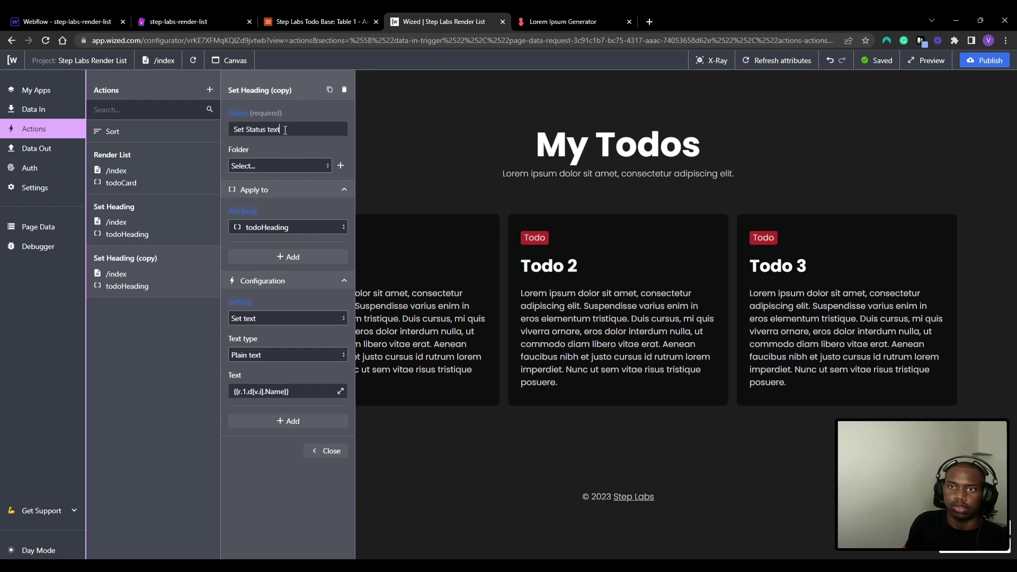
{"action": "left_click", "coordinate": [274, 224]}
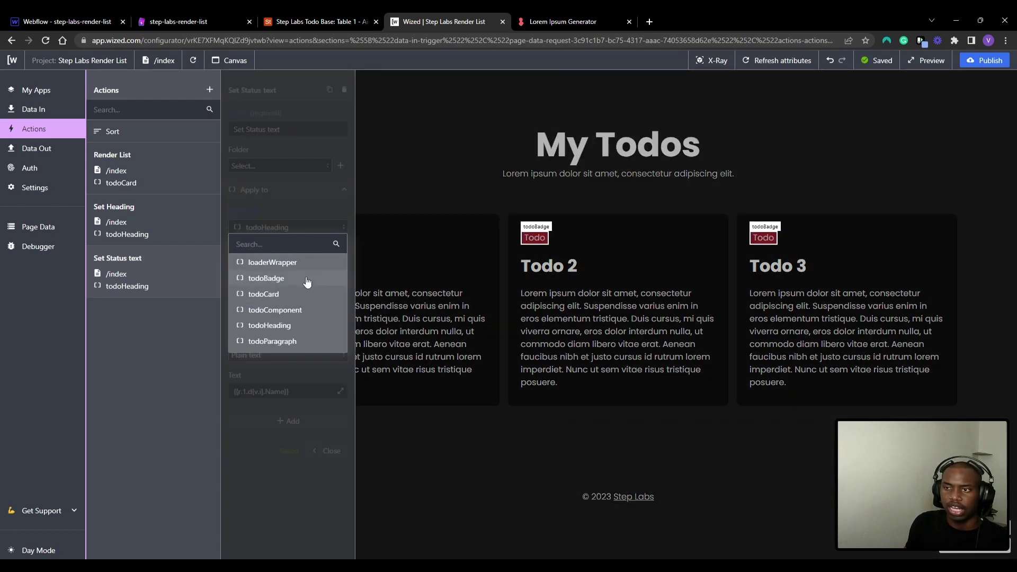
{"action": "left_click", "coordinate": [307, 279]}
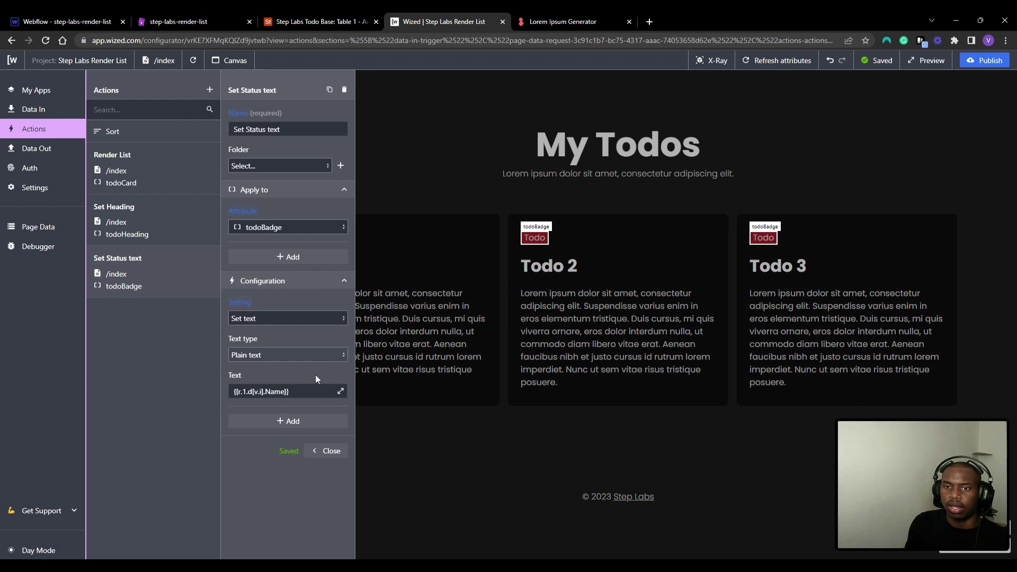
Set the Set Status text action's text expression to {{r.1.d[v.i].Status}}, based on the Status field of the Get Todos results.
{"action": "left_click", "coordinate": [341, 391]}
{"action": "key", "text": "ctrl+a"}
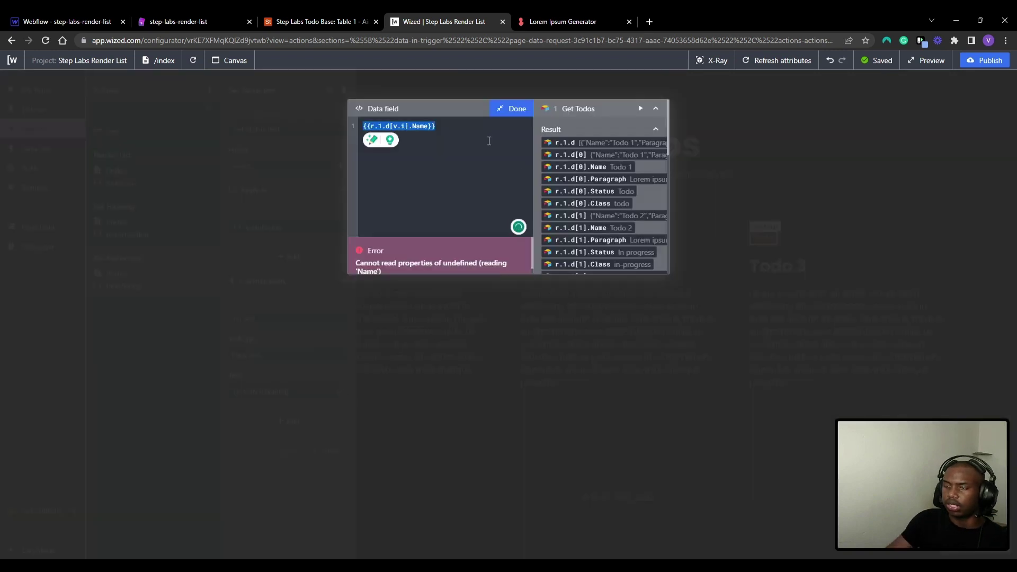
{"action": "key", "text": "BackSpace"}
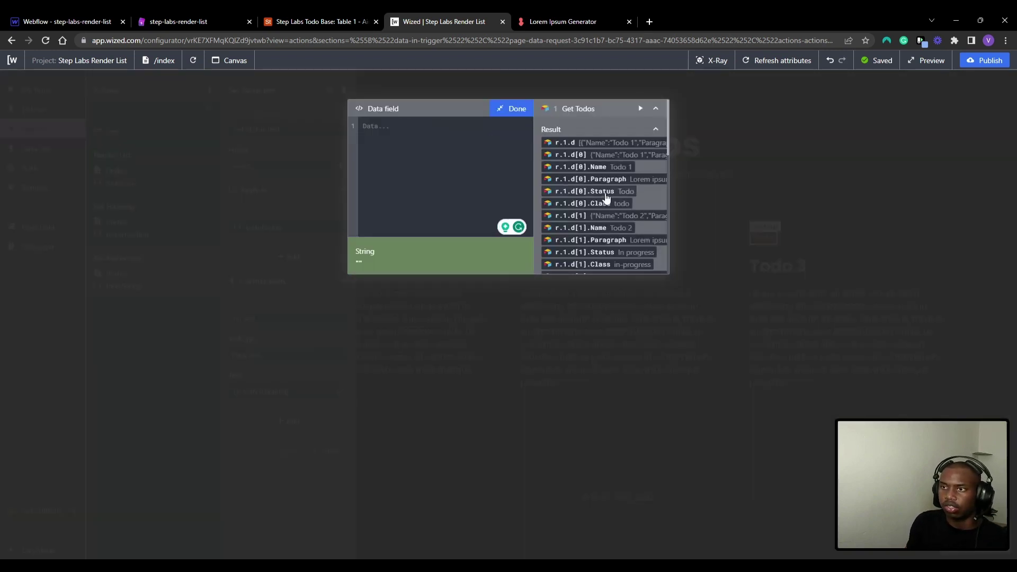
{"action": "scroll", "coordinate": [623, 164], "scroll_direction": "down", "scroll_amount": 1}
{"action": "scroll", "coordinate": [622, 154], "scroll_direction": "up", "scroll_amount": 1}
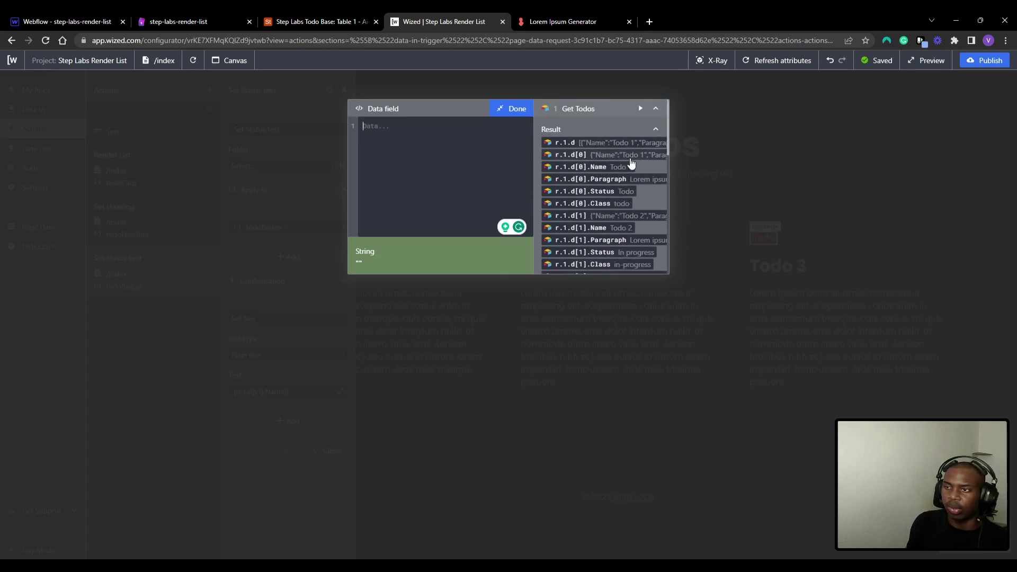
{"action": "scroll", "coordinate": [630, 164], "scroll_direction": "down", "scroll_amount": 1}
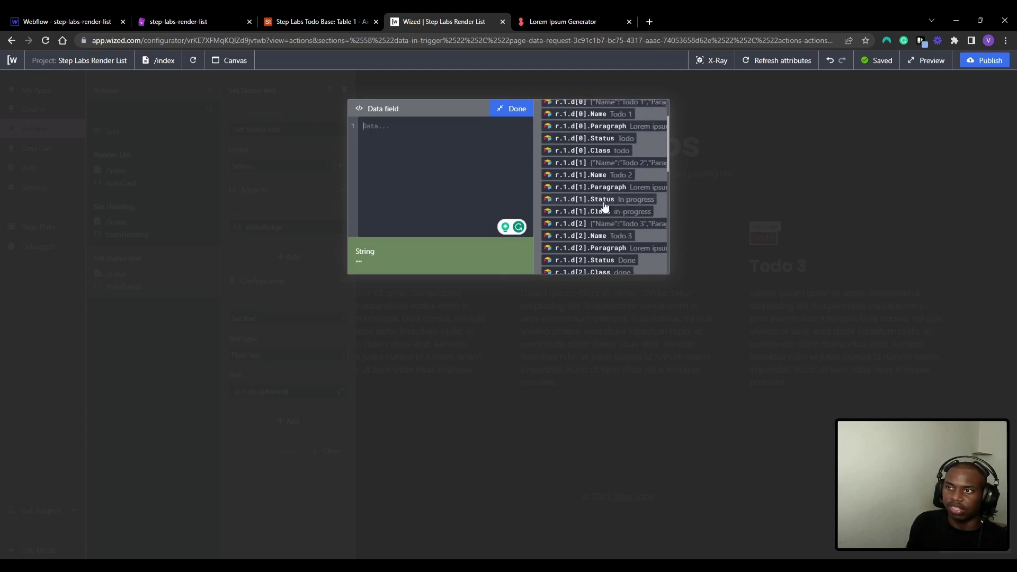
{"action": "scroll", "coordinate": [605, 208], "scroll_direction": "up", "scroll_amount": 1}
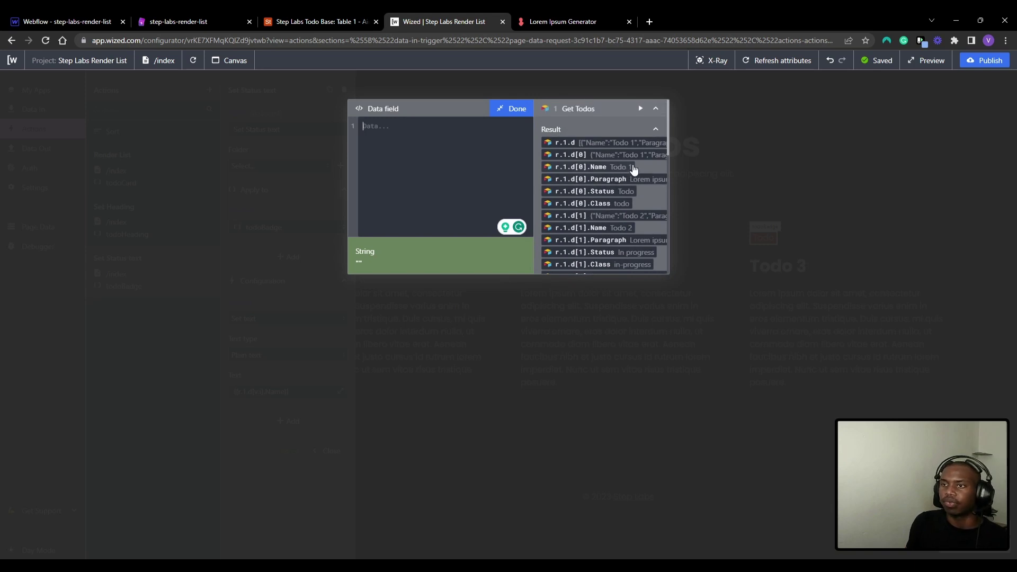
{"action": "left_click", "coordinate": [614, 197]}
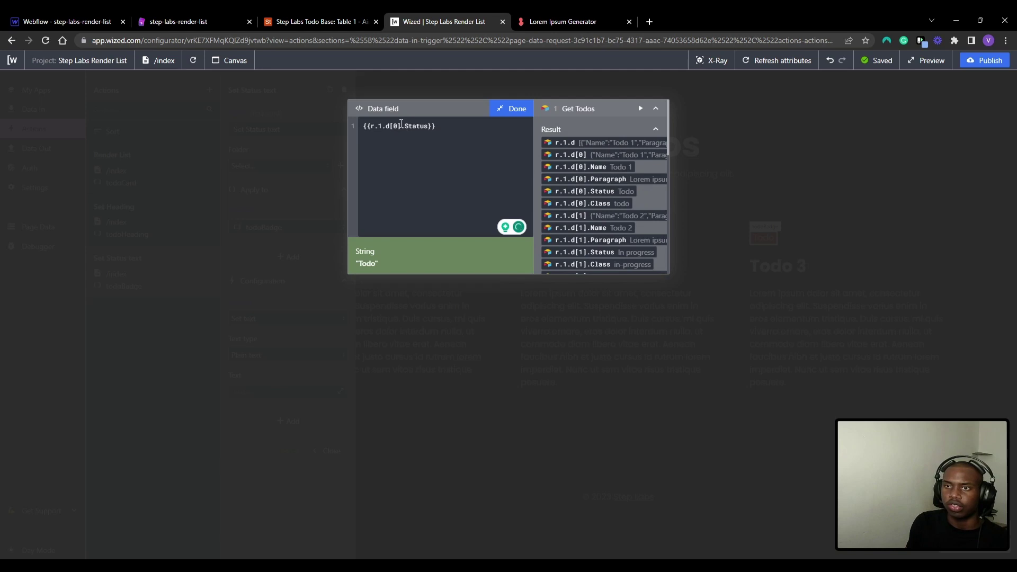
{"action": "key", "text": "BackSpace"}
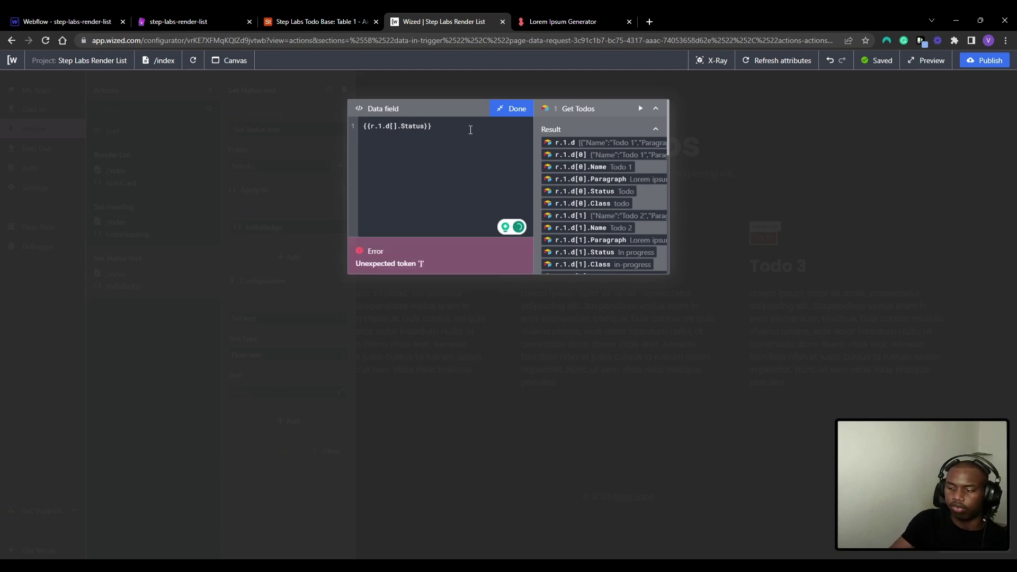
{"action": "type", "text": "v.i"}
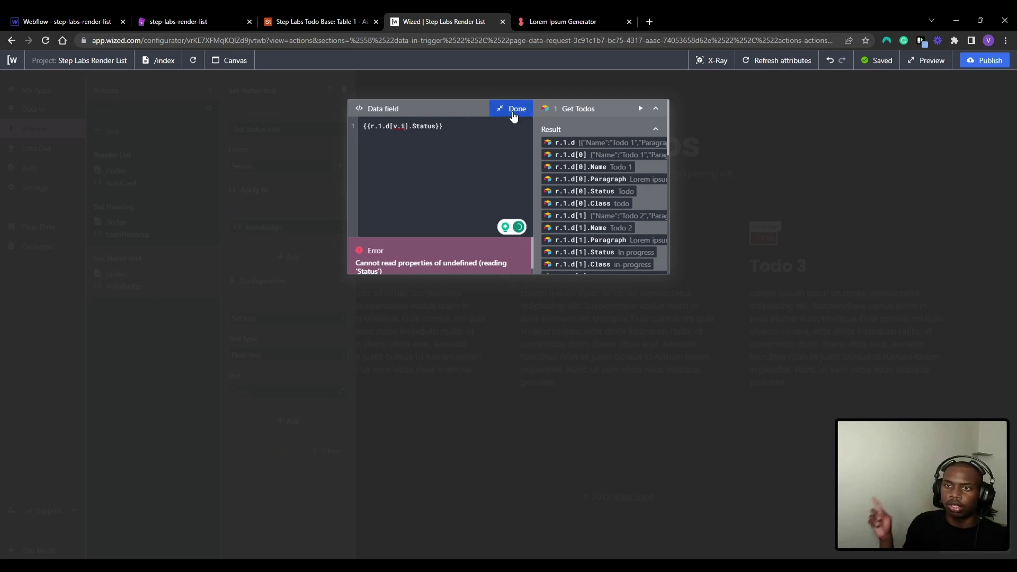
{"action": "scroll", "coordinate": [606, 154], "scroll_direction": "down", "scroll_amount": 1}
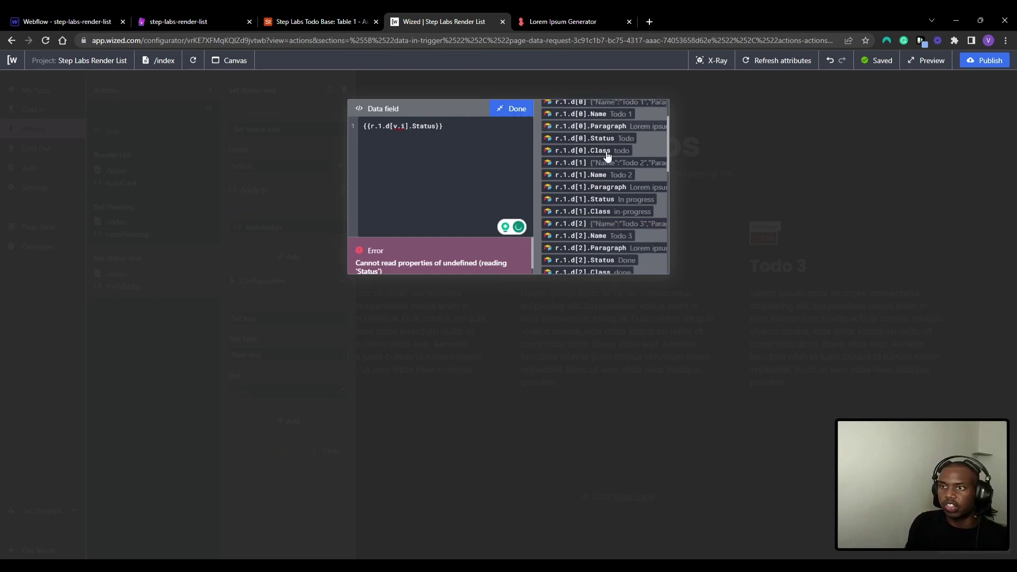
{"action": "scroll", "coordinate": [583, 196], "scroll_direction": "up", "scroll_amount": 1}
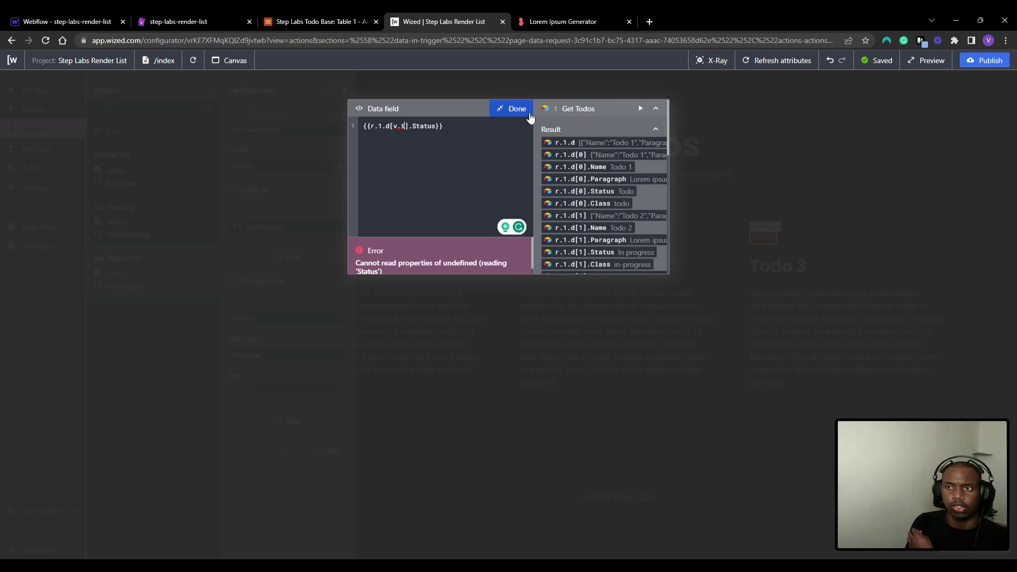
{"action": "left_click", "coordinate": [513, 111]}
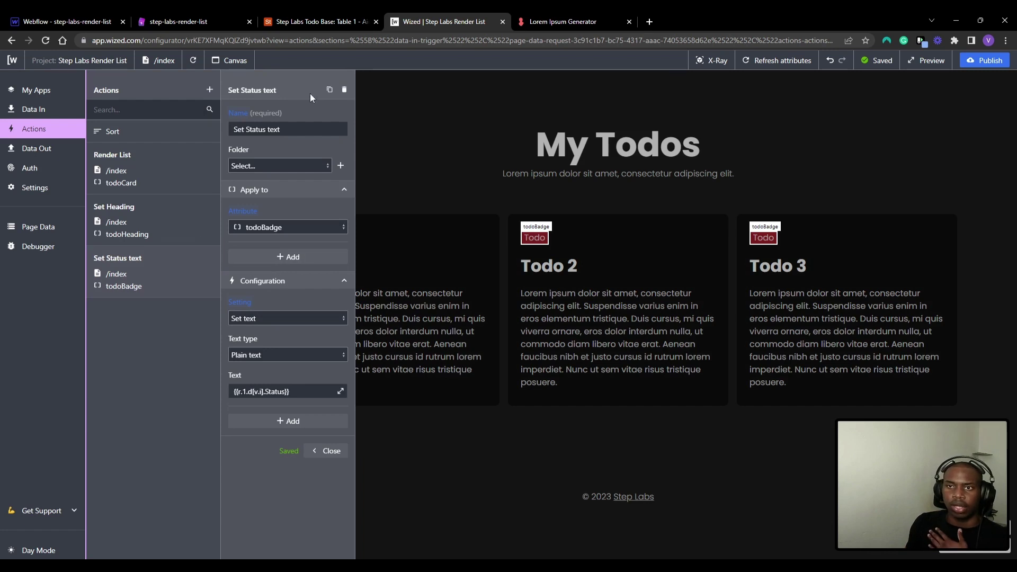
Duplicate the Set Status text action as Set paragraph and apply it to the todoParagraph attribute.
{"action": "left_click", "coordinate": [330, 90]}
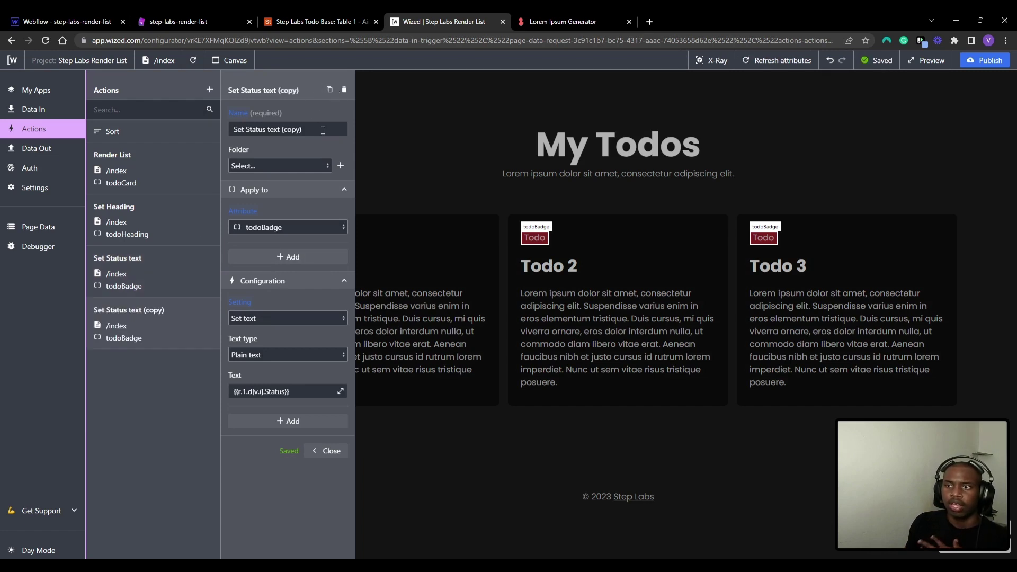
{"action": "left_click_drag", "start_coordinate": [322, 130], "coordinate": [246, 132]}
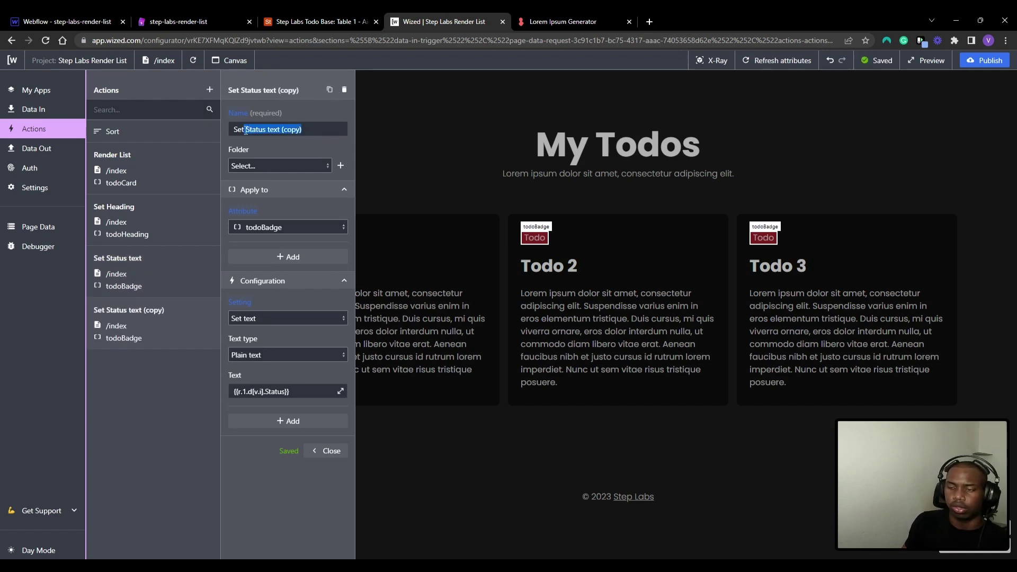
{"action": "type", "text": "paragraph"}
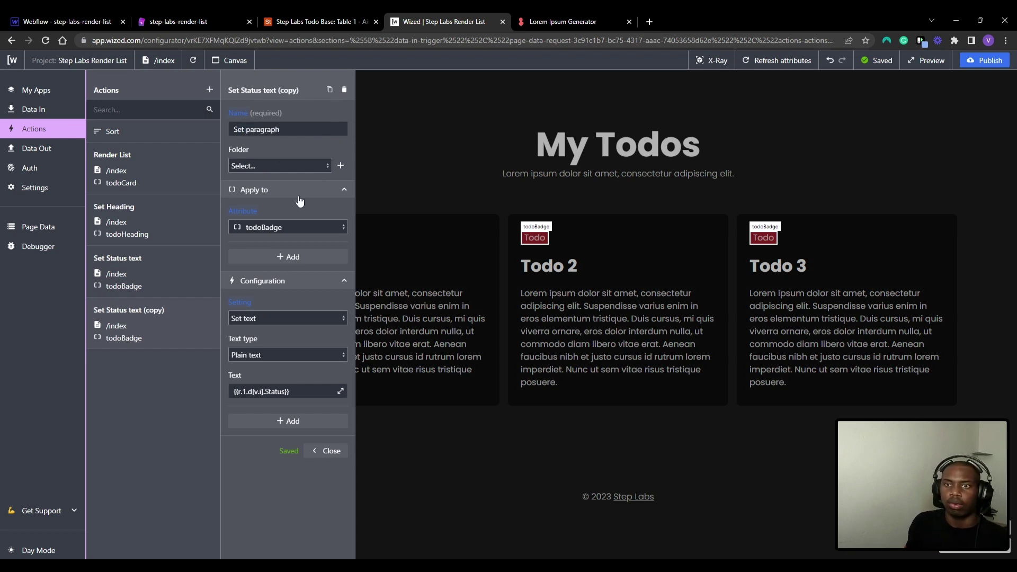
{"action": "left_click", "coordinate": [303, 226]}
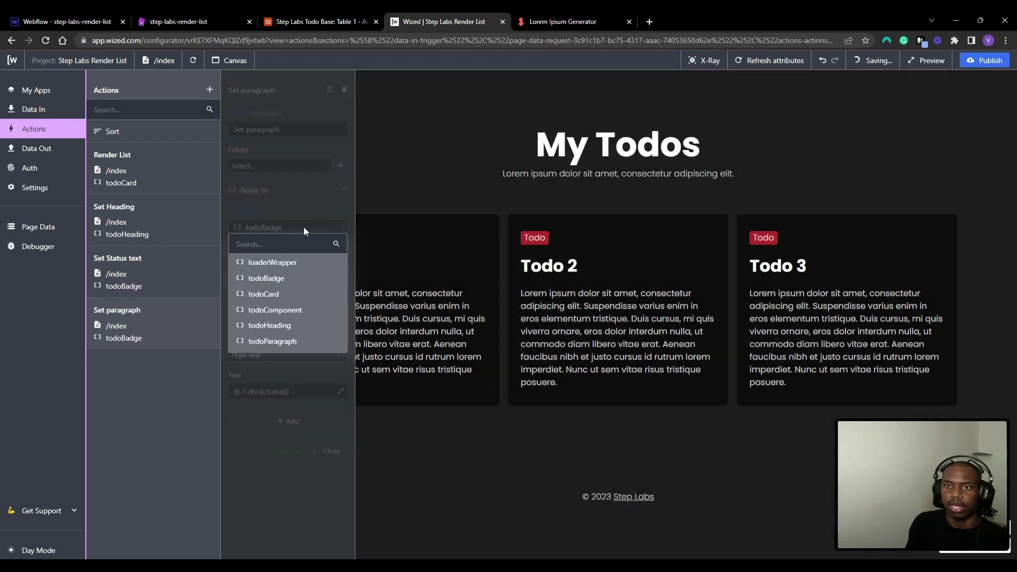
{"action": "left_click", "coordinate": [304, 342]}
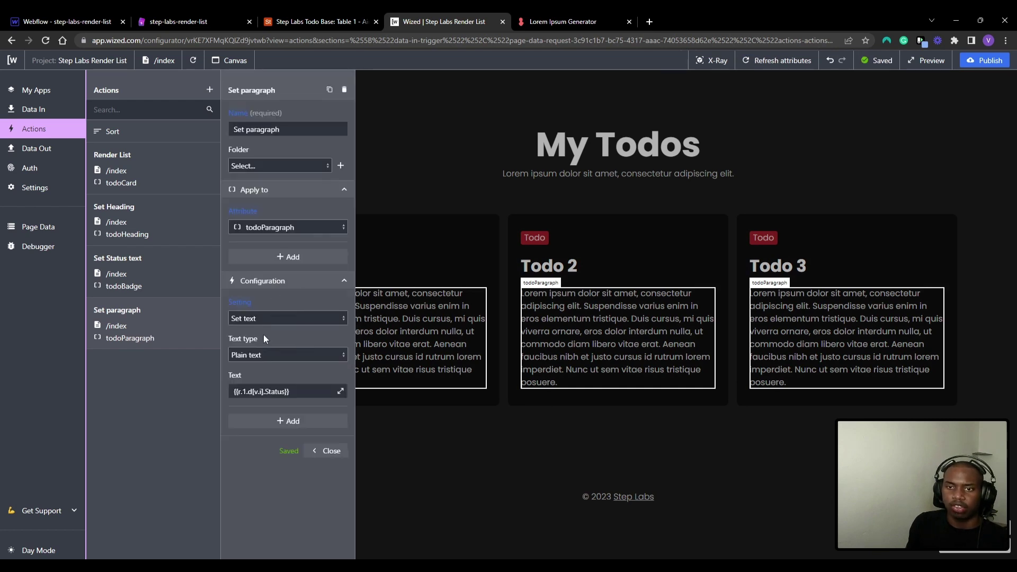
Set the Set paragraph action's text expression to {{r.1.d[v.i].Paragraph}}, close the action and refresh the page attributes.
{"action": "left_click", "coordinate": [341, 393]}
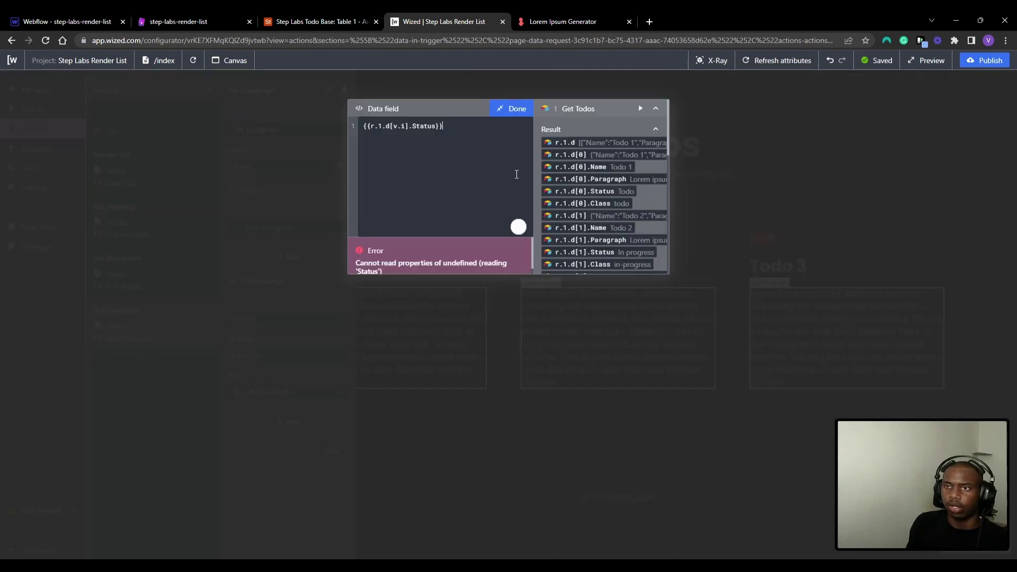
{"action": "key", "text": "ctrl+a"}
{"action": "key", "text": "BackSpace"}
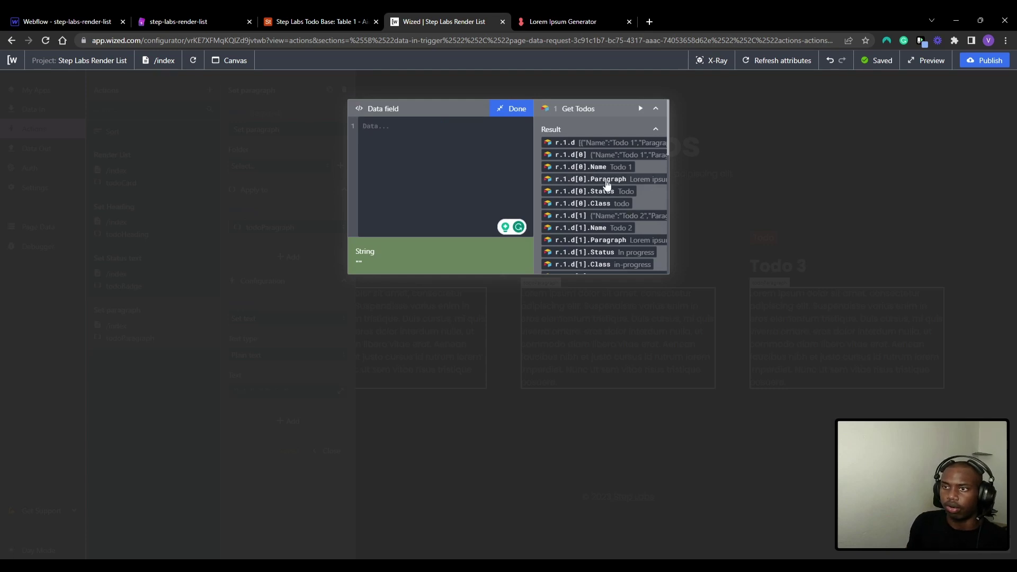
{"action": "left_click", "coordinate": [606, 179]}
{"action": "key", "text": "BackSpace"}
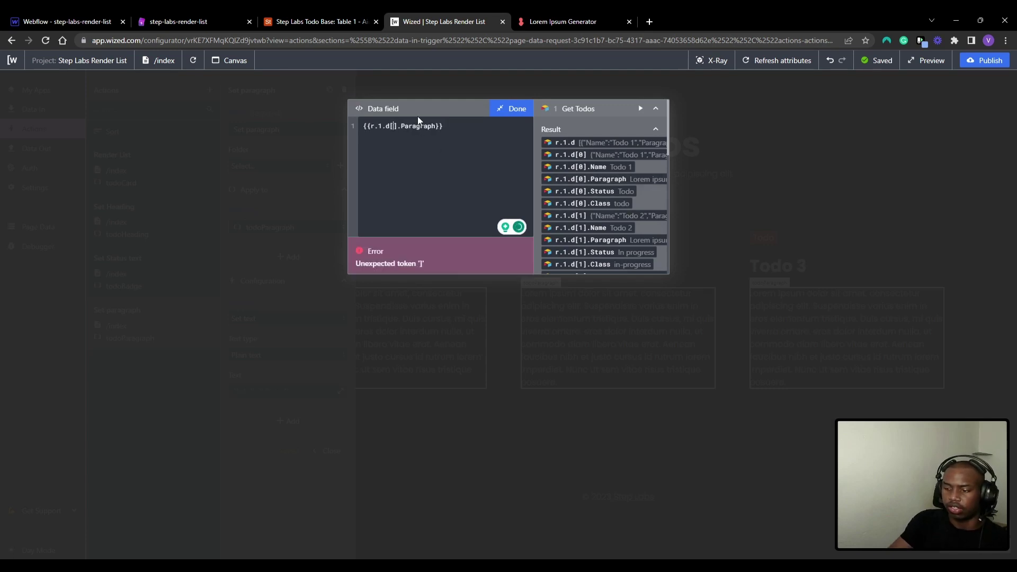
{"action": "type", "text": "v.i"}
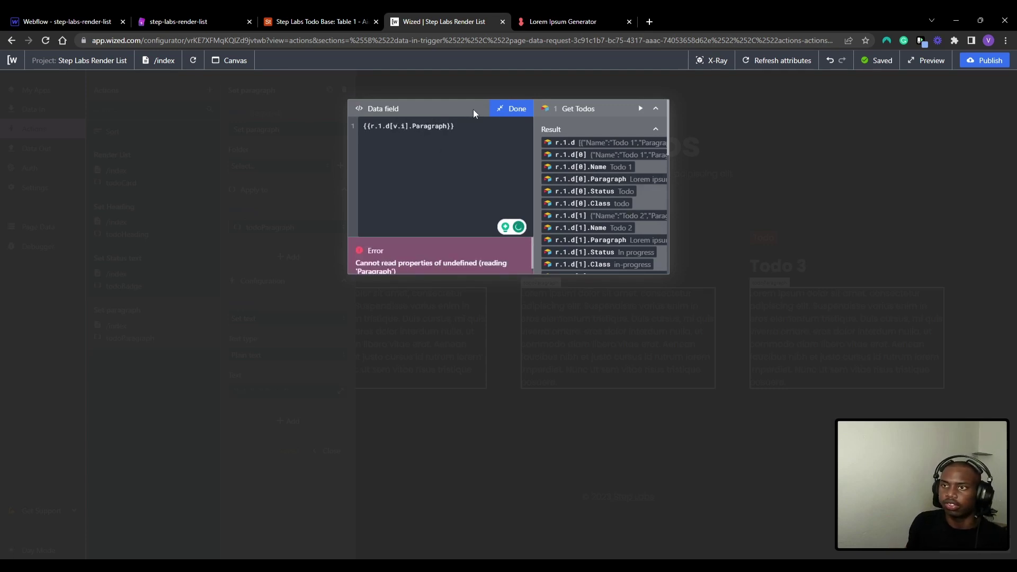
{"action": "left_click", "coordinate": [510, 109]}
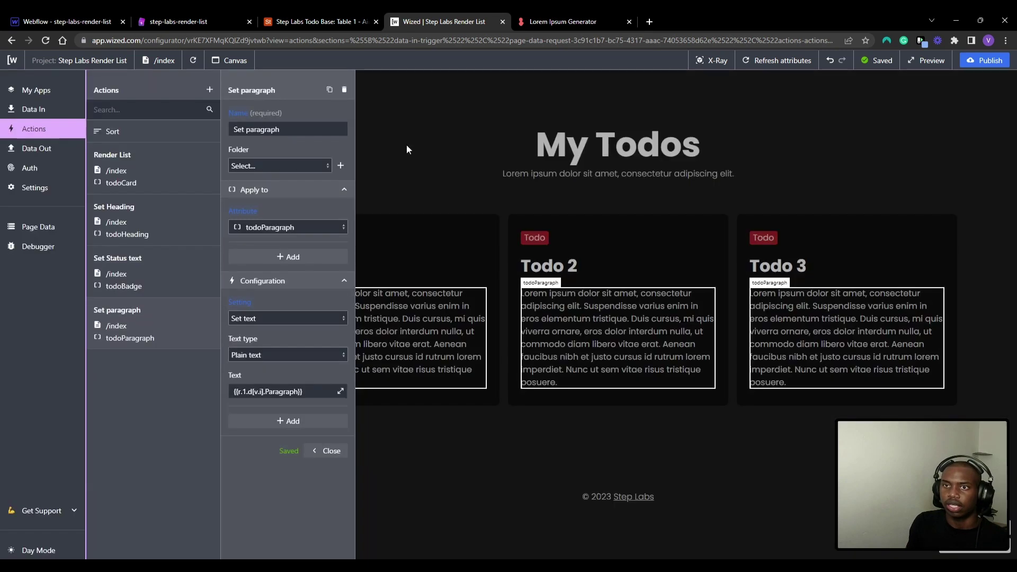
{"action": "left_click", "coordinate": [328, 454]}
{"action": "left_click", "coordinate": [800, 62]}
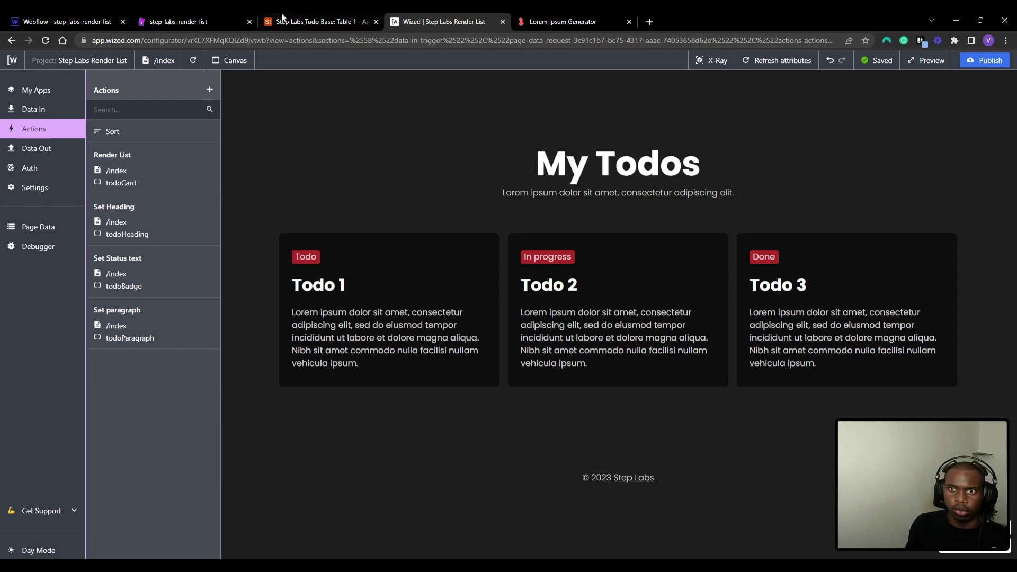
Compare the Airtable todo records with the rendered cards in Wized, and close the Lorem Ipsum Generator page.
{"action": "left_click", "coordinate": [328, 22]}
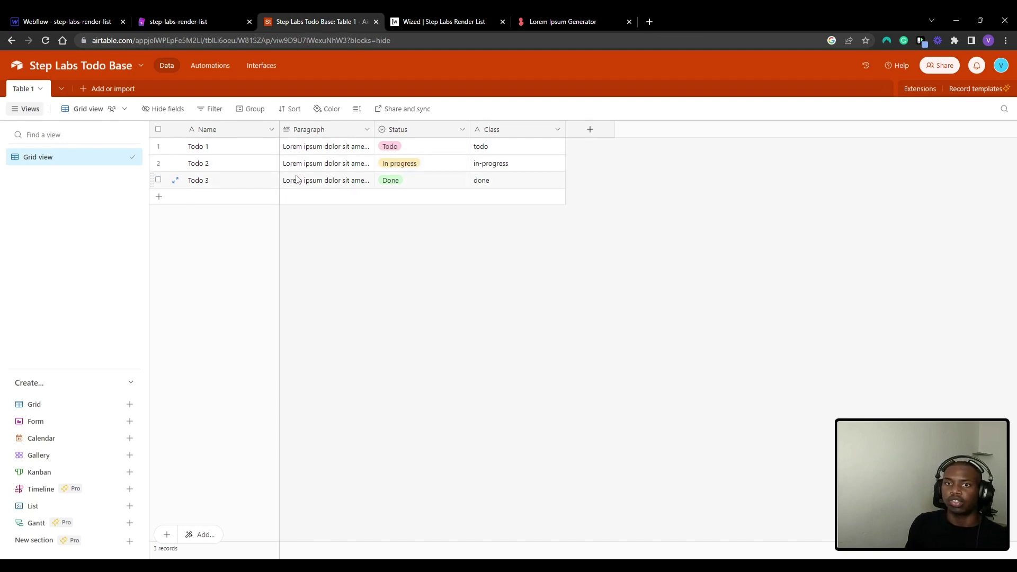
{"action": "left_click", "coordinate": [450, 21]}
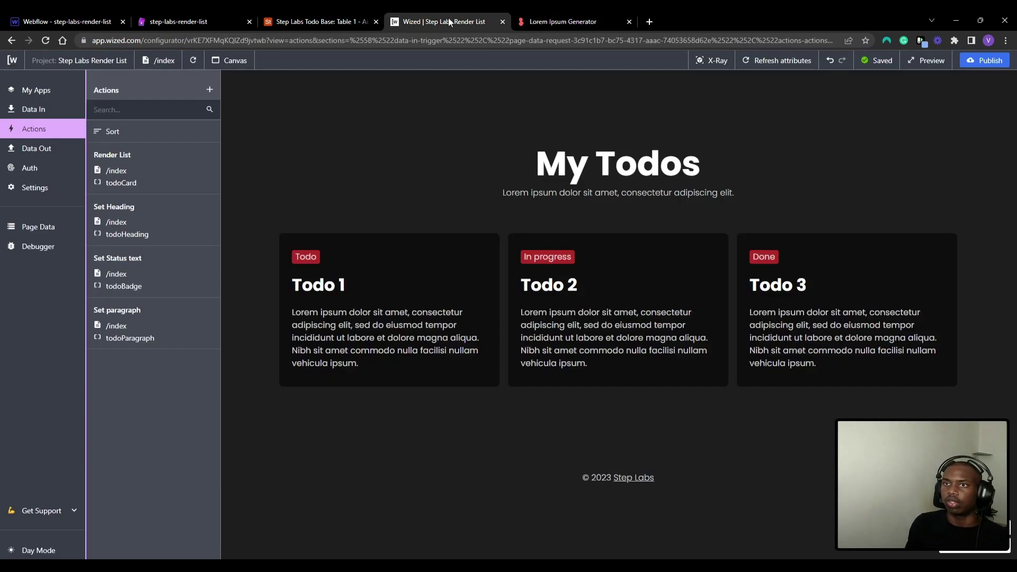
{"action": "left_click", "coordinate": [629, 22]}
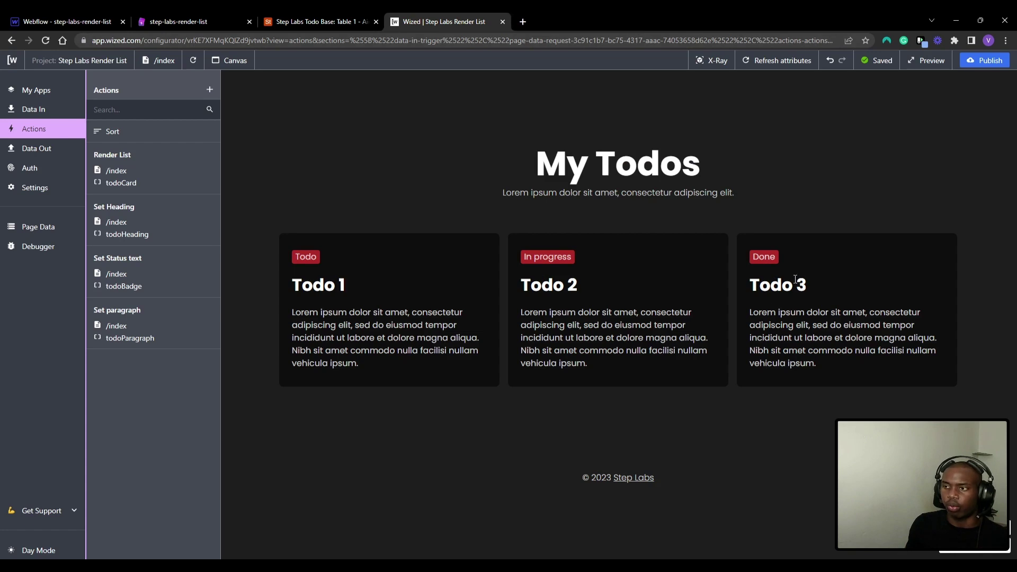
Switch to Webflow, select the todo badge and reset the background color of its todo_badge class.
{"action": "left_click", "coordinate": [764, 255]}
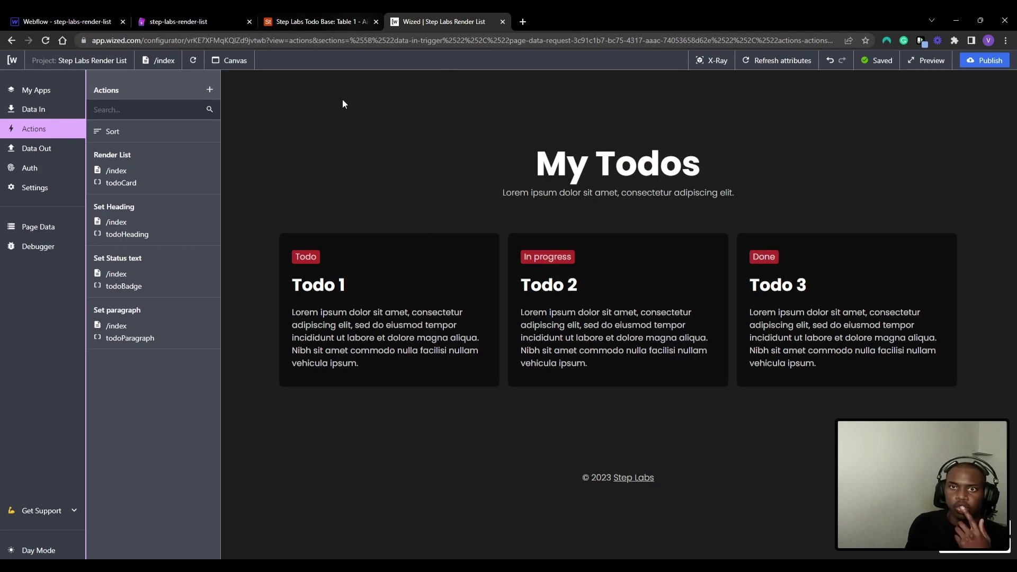
{"action": "left_click", "coordinate": [95, 18]}
{"action": "left_click", "coordinate": [142, 231]}
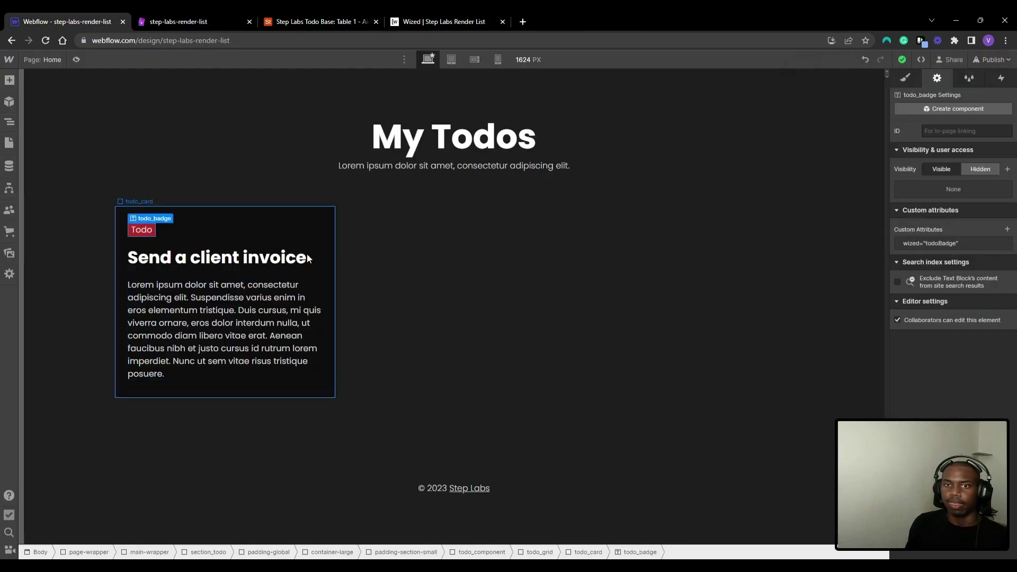
{"action": "left_click", "coordinate": [911, 77]}
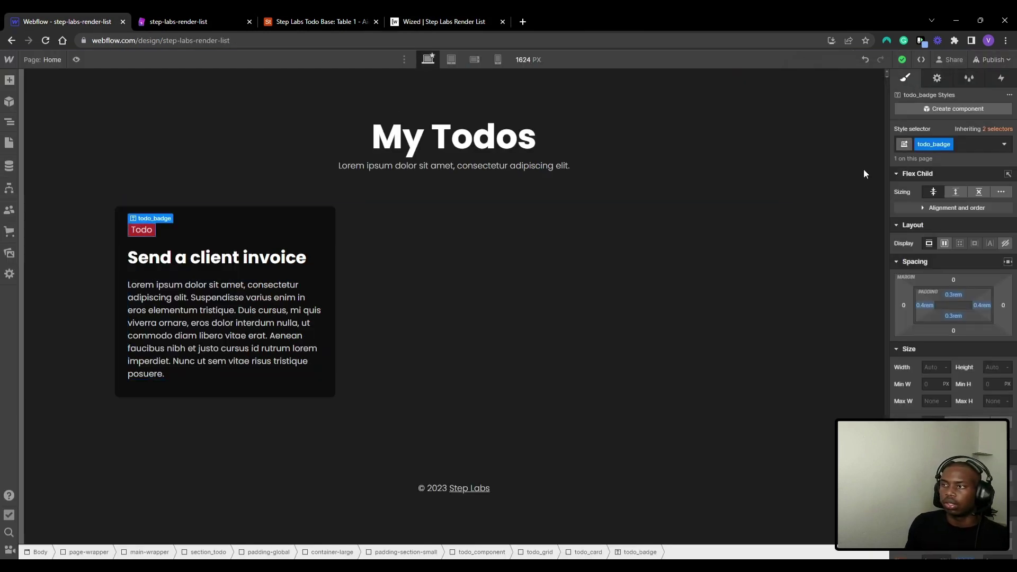
{"action": "scroll", "coordinate": [939, 322], "scroll_direction": "down", "scroll_amount": 3}
{"action": "scroll", "coordinate": [939, 322], "scroll_direction": "down", "scroll_amount": 3}
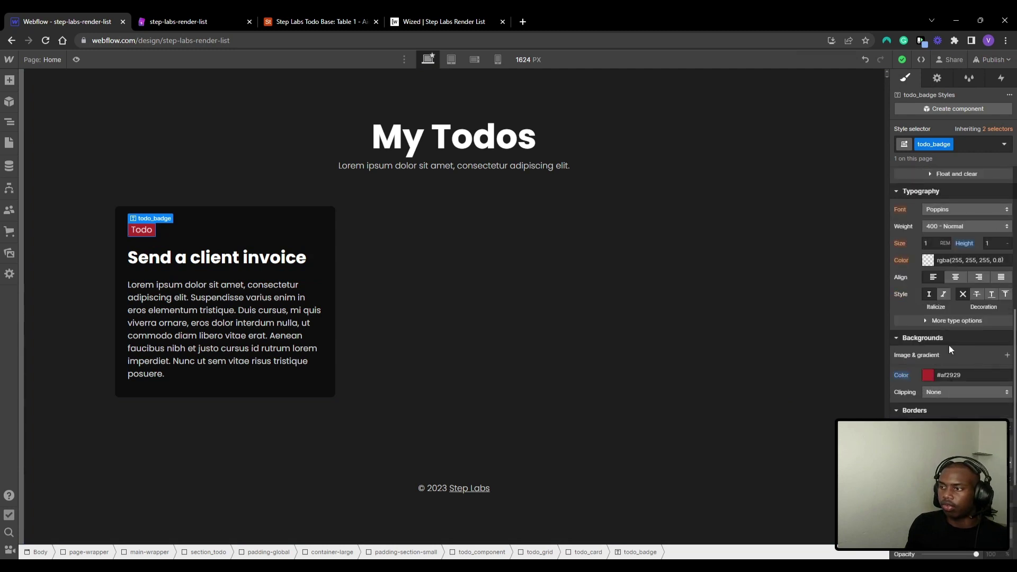
{"action": "left_click", "coordinate": [928, 375]}
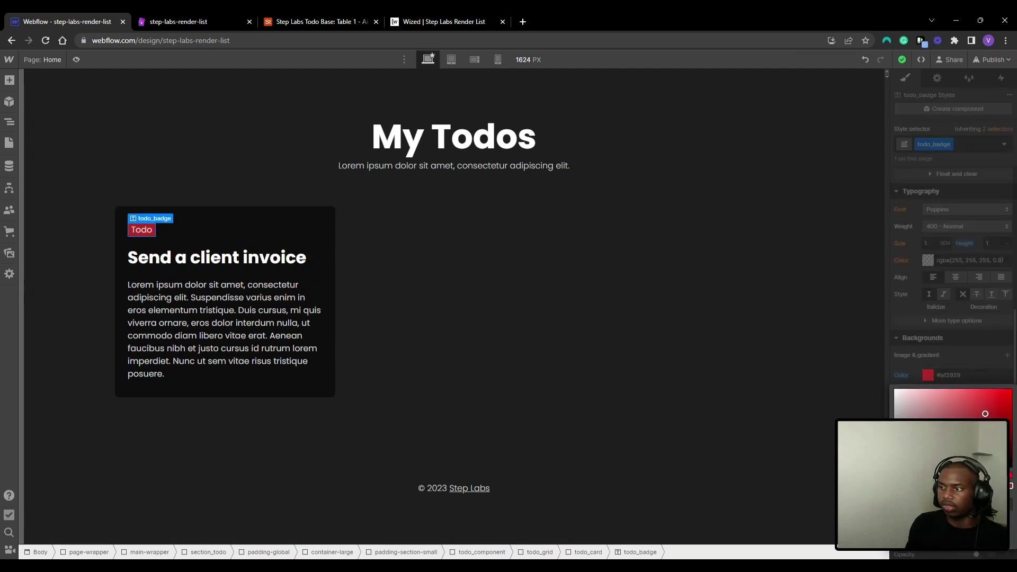
{"action": "left_click", "coordinate": [929, 375]}
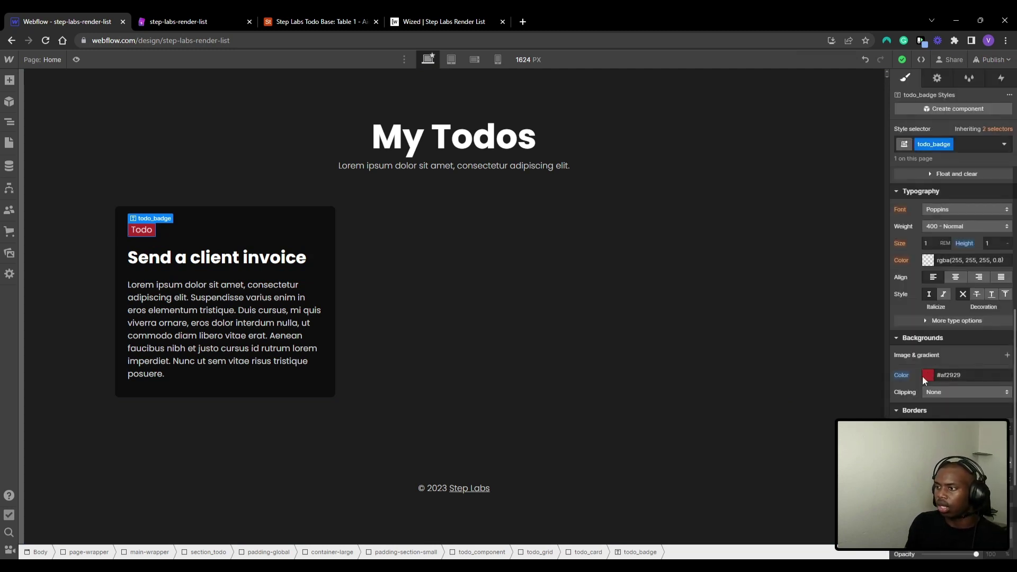
{"action": "left_click", "coordinate": [928, 375]}
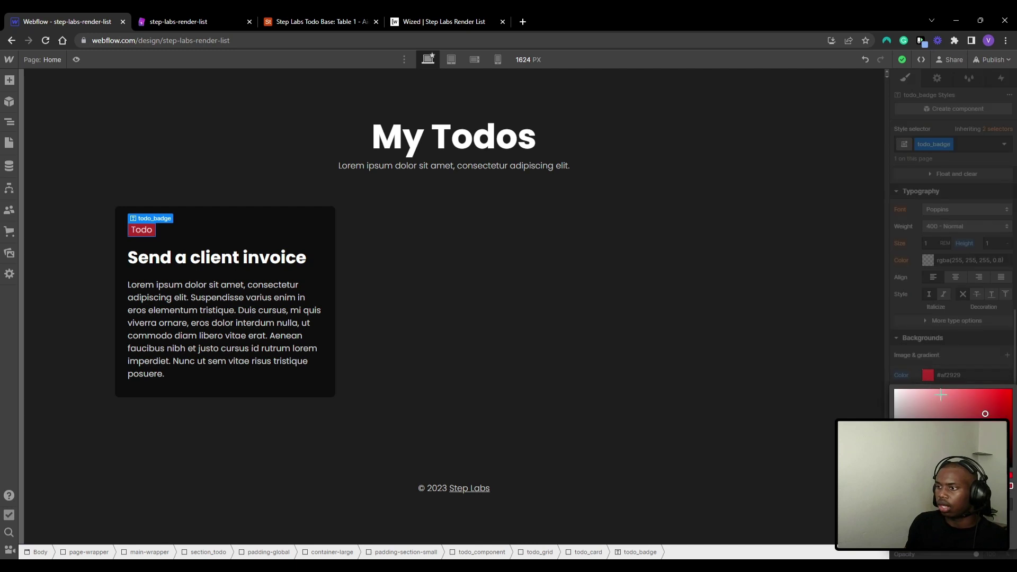
{"action": "left_click", "coordinate": [902, 377]}
{"action": "left_click", "coordinate": [904, 376]}
{"action": "left_click", "coordinate": [923, 392]}
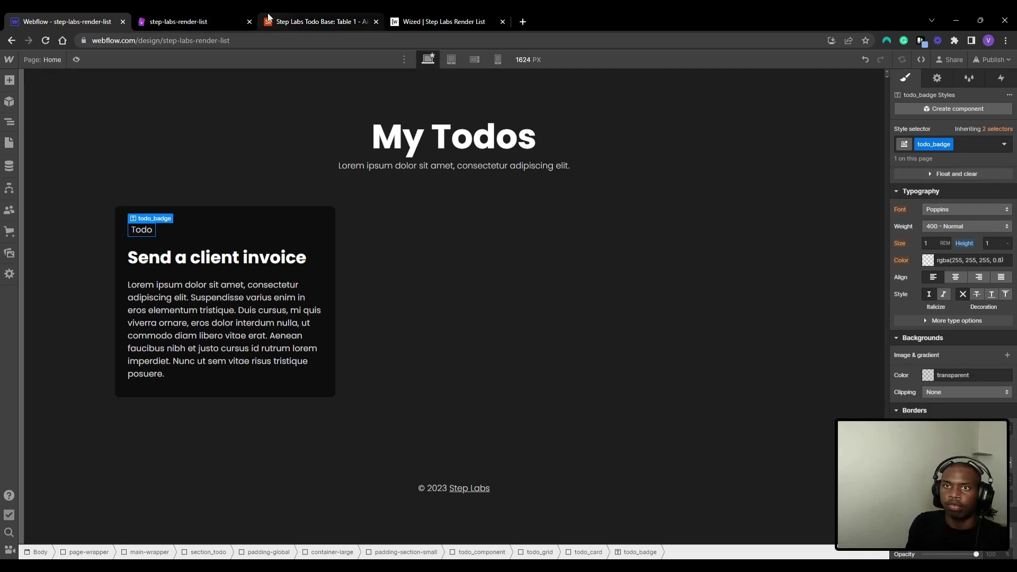
Check the Class values in the Airtable todo table, and add a combo class named todo to the badge in Webflow.
{"action": "left_click", "coordinate": [317, 21]}
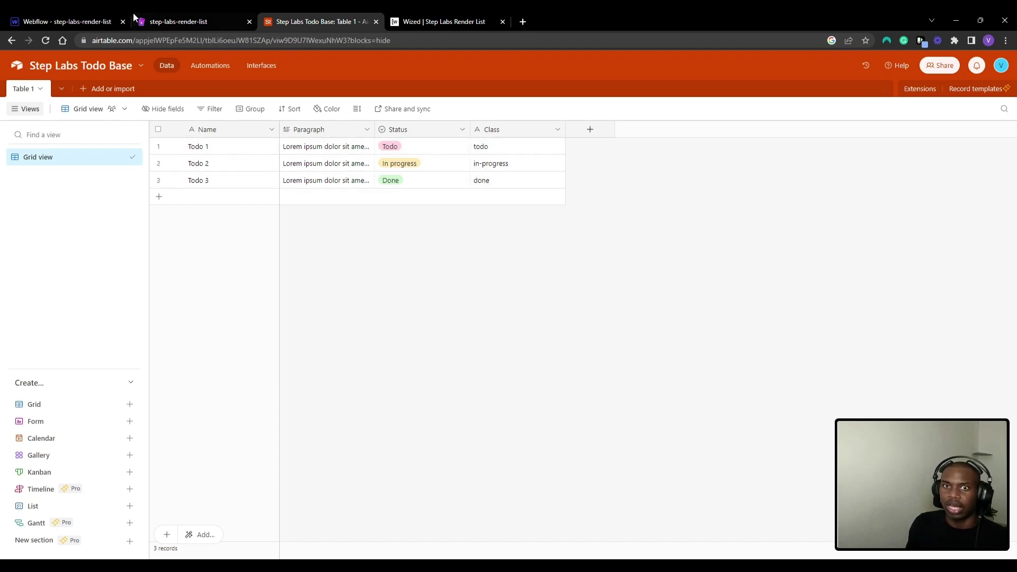
{"action": "left_click", "coordinate": [98, 17]}
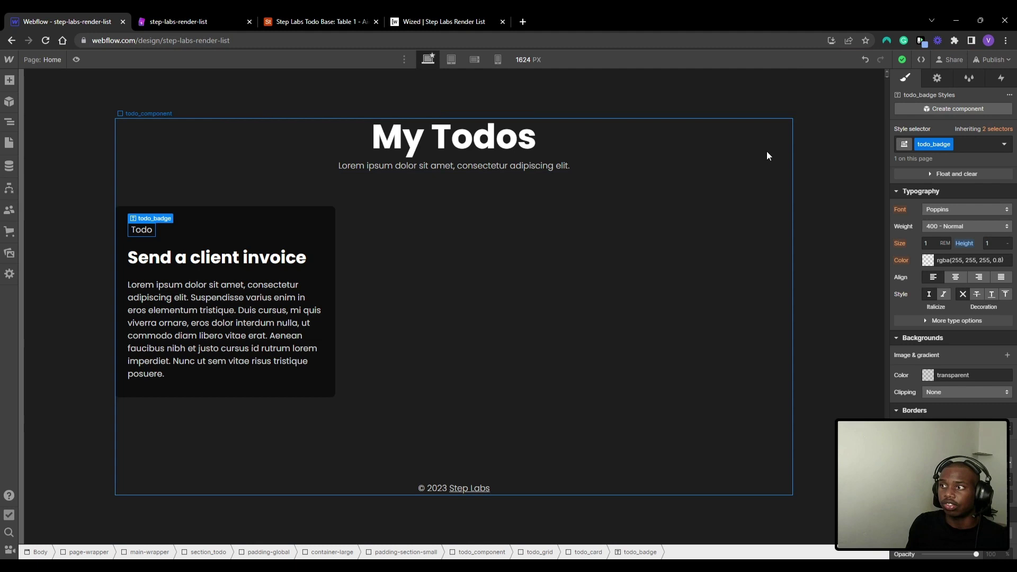
{"action": "left_click", "coordinate": [972, 148]}
{"action": "type", "text": "todo"}
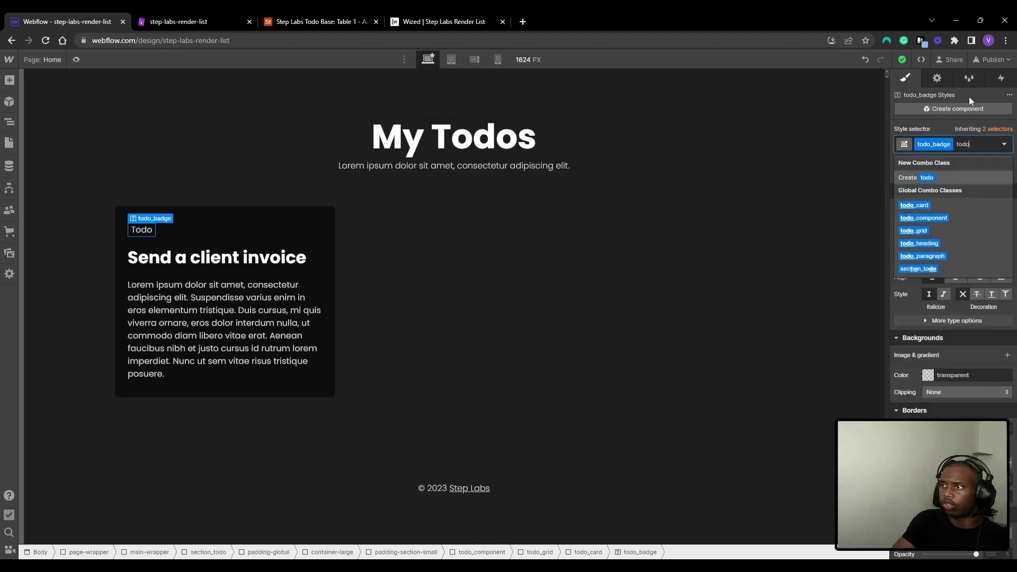
{"action": "key", "text": "Return"}
Set the background color of the badge's todo combo class to red #af2929.
{"action": "scroll", "coordinate": [978, 327], "scroll_direction": "down", "scroll_amount": 2}
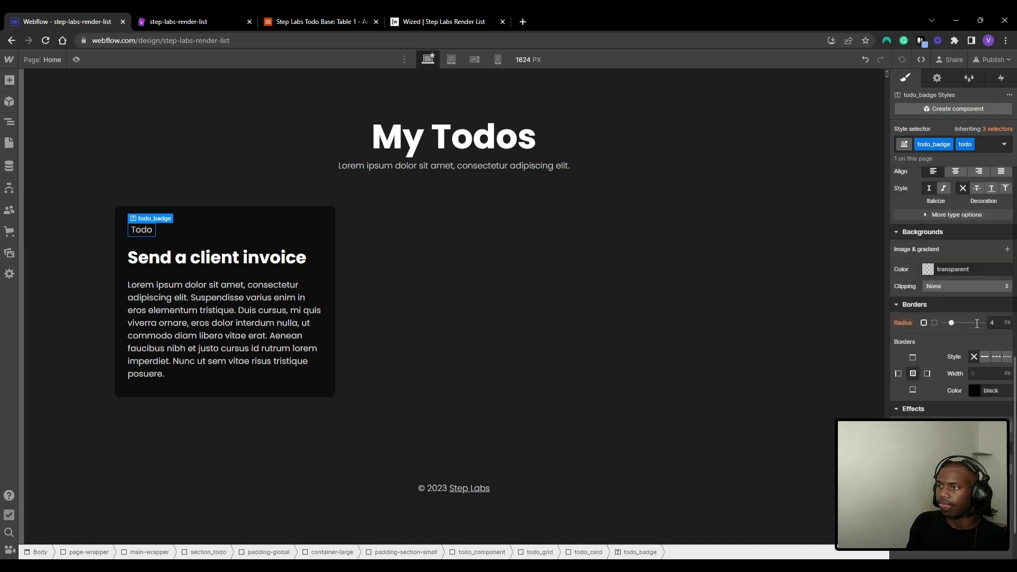
{"action": "scroll", "coordinate": [978, 327], "scroll_direction": "up", "scroll_amount": 1}
{"action": "left_click", "coordinate": [928, 322]}
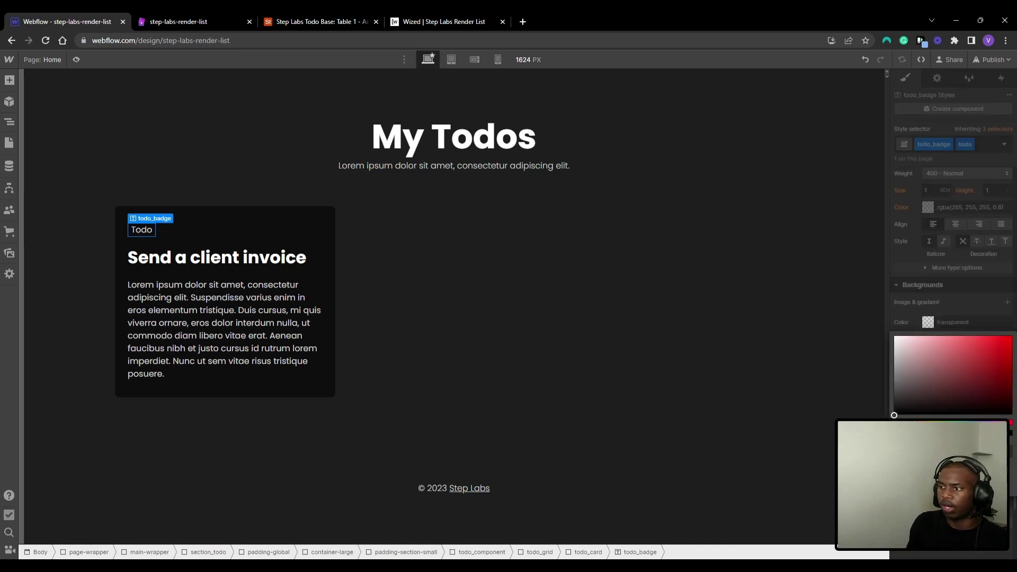
{"action": "left_click", "coordinate": [985, 361]}
{"action": "left_click", "coordinate": [978, 284]}
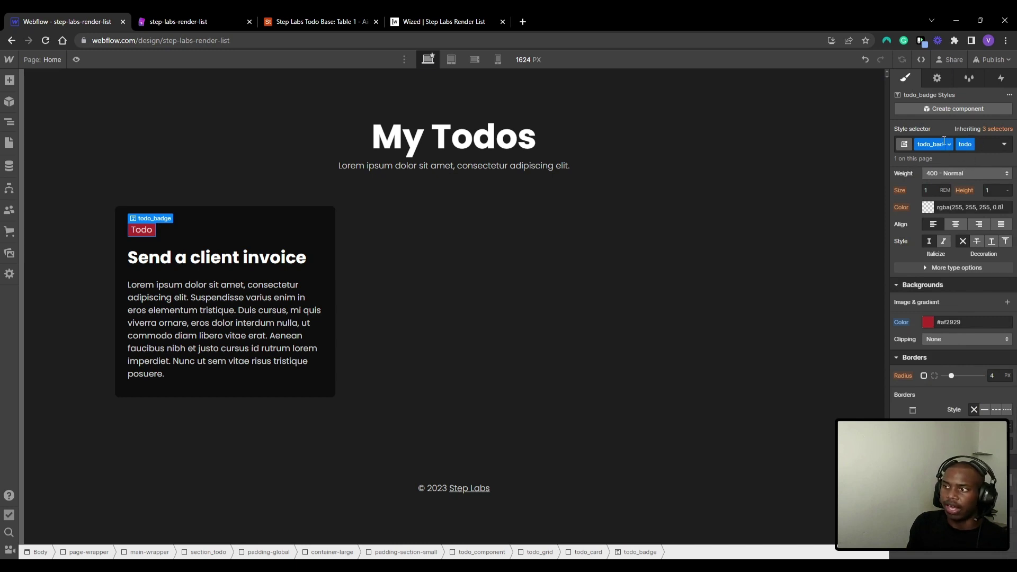
Remove the todo combo class from the badge and add a new combo class named in-progress.
{"action": "left_click", "coordinate": [971, 144]}
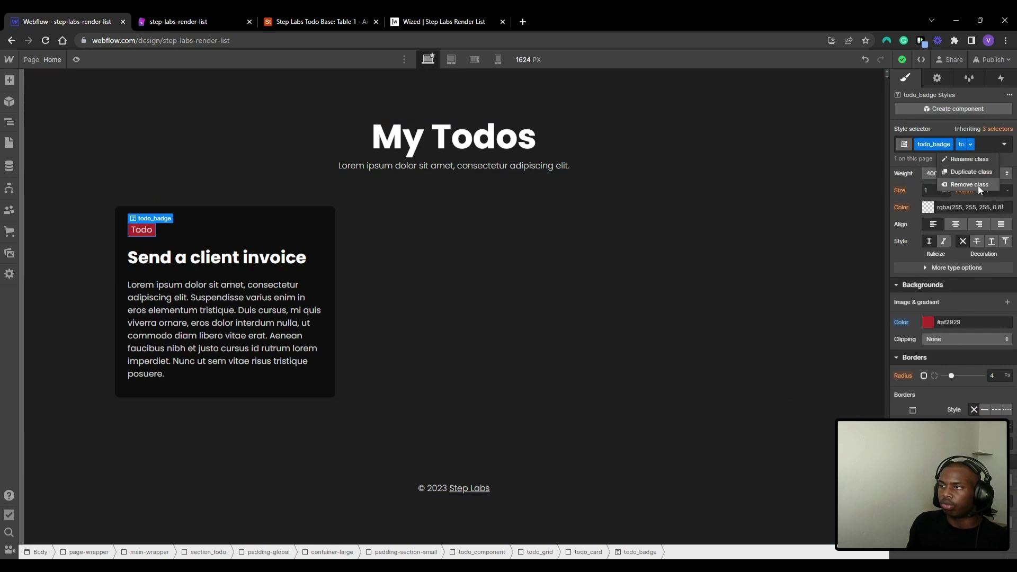
{"action": "left_click", "coordinate": [978, 186]}
{"action": "left_click", "coordinate": [961, 145]}
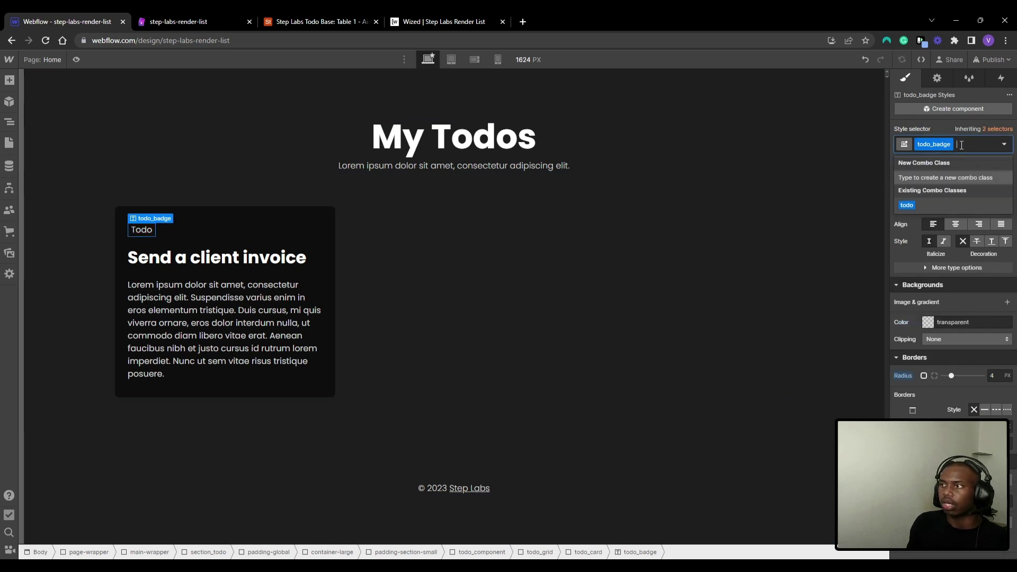
{"action": "type", "text": "in-pro"}
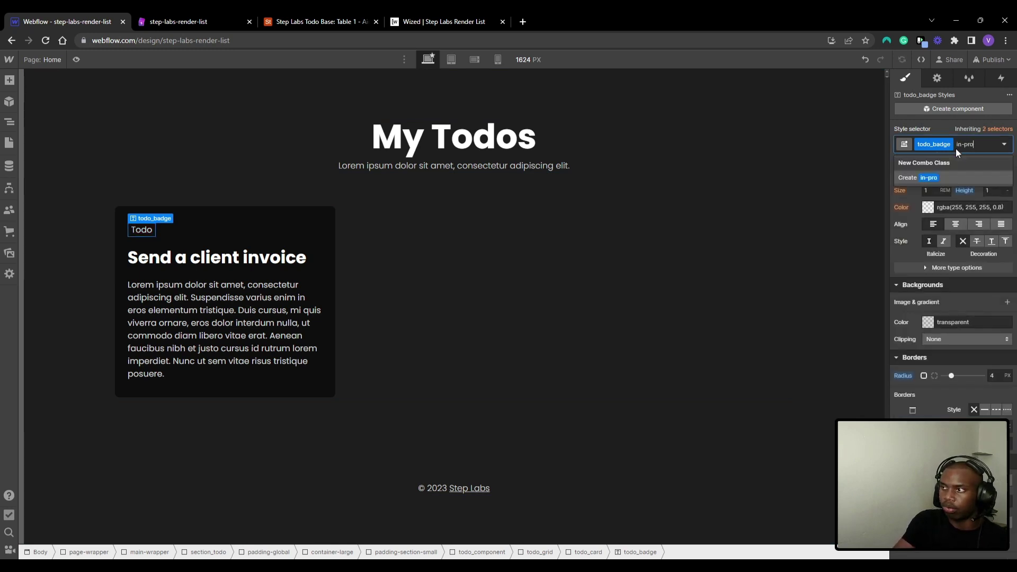
{"action": "type", "text": "gress"}
{"action": "key", "text": "Return"}
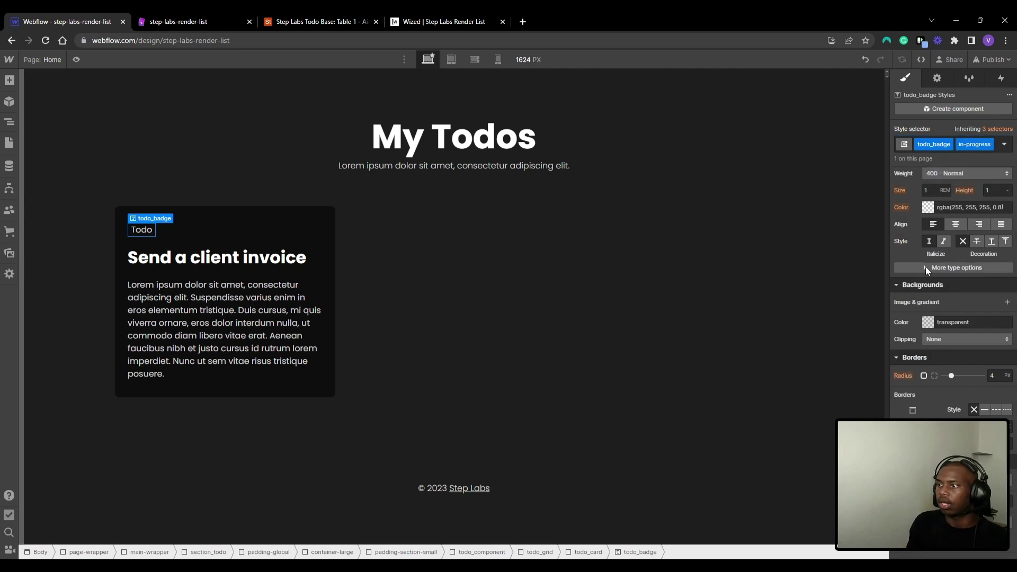
Set the background color of the badge's in-progress combo class to yellow #c5be3b.
{"action": "left_click", "coordinate": [928, 324]}
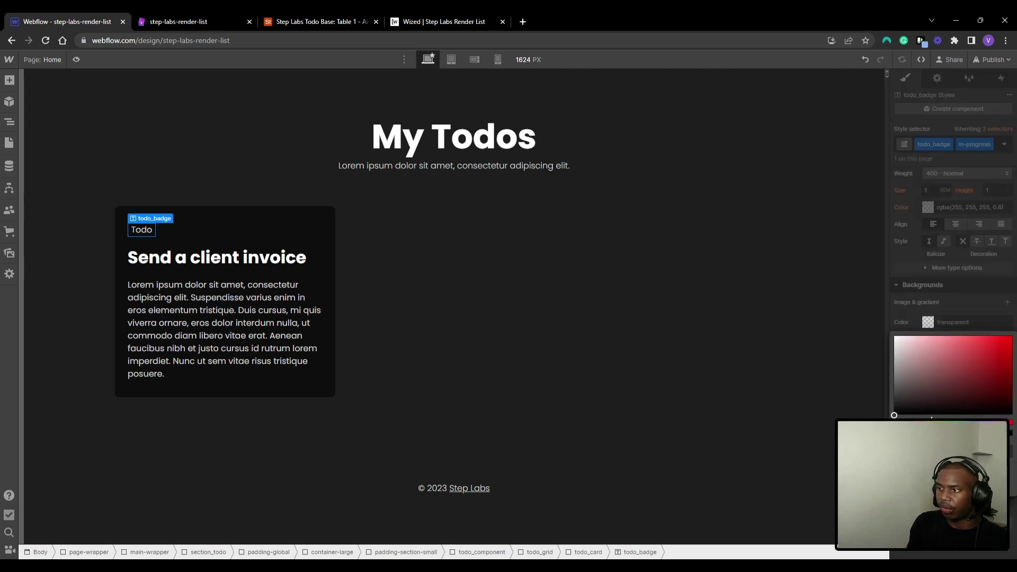
{"action": "left_click_drag", "start_coordinate": [927, 423], "coordinate": [913, 423]}
{"action": "left_click_drag", "start_coordinate": [967, 377], "coordinate": [978, 354]}
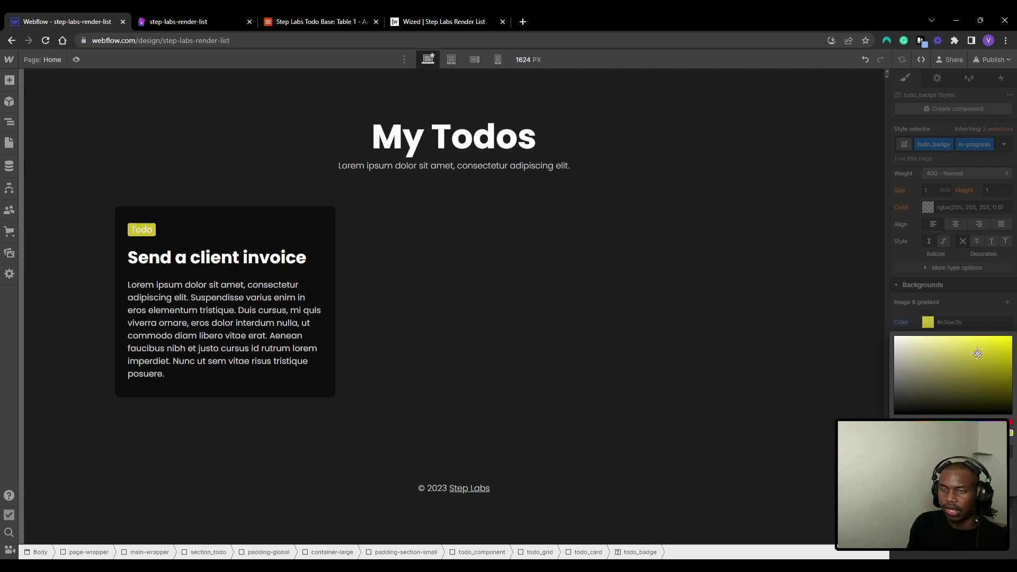
{"action": "left_click", "coordinate": [967, 297]}
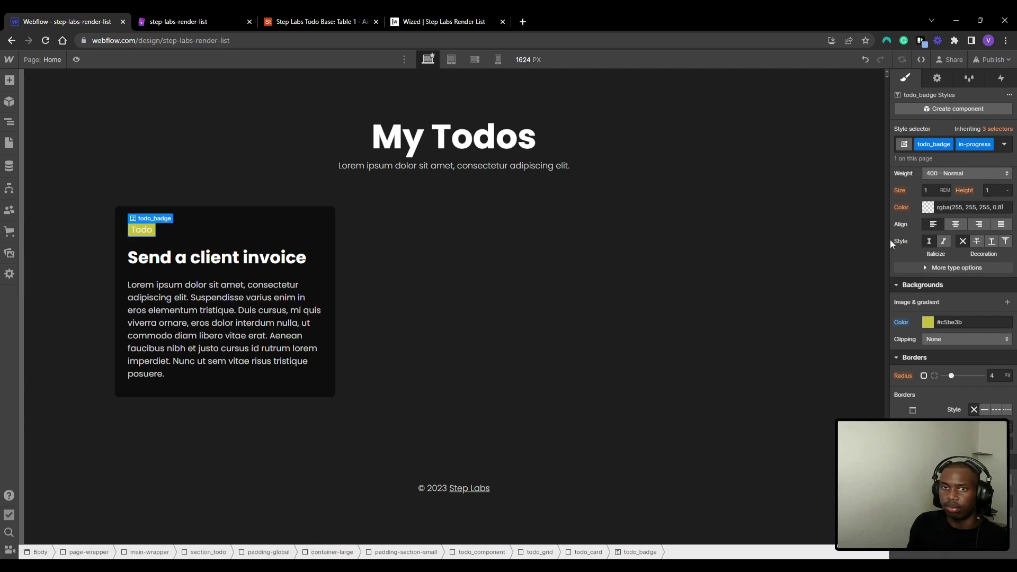
Remove the in-progress combo class from the badge and add a new combo class named done.
{"action": "left_click", "coordinate": [986, 144]}
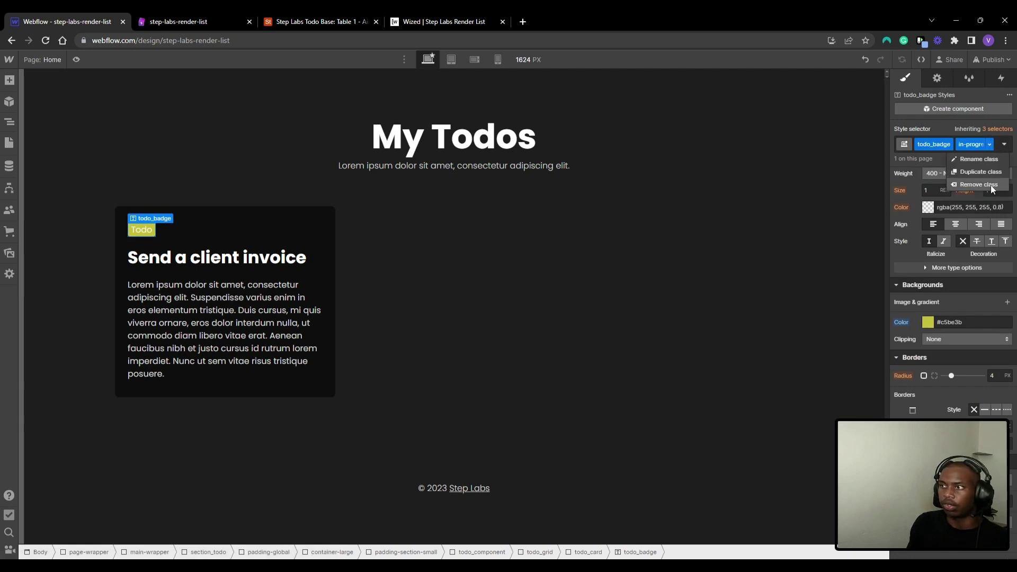
{"action": "left_click", "coordinate": [991, 186]}
{"action": "left_click", "coordinate": [975, 144]}
{"action": "type", "text": "done"}
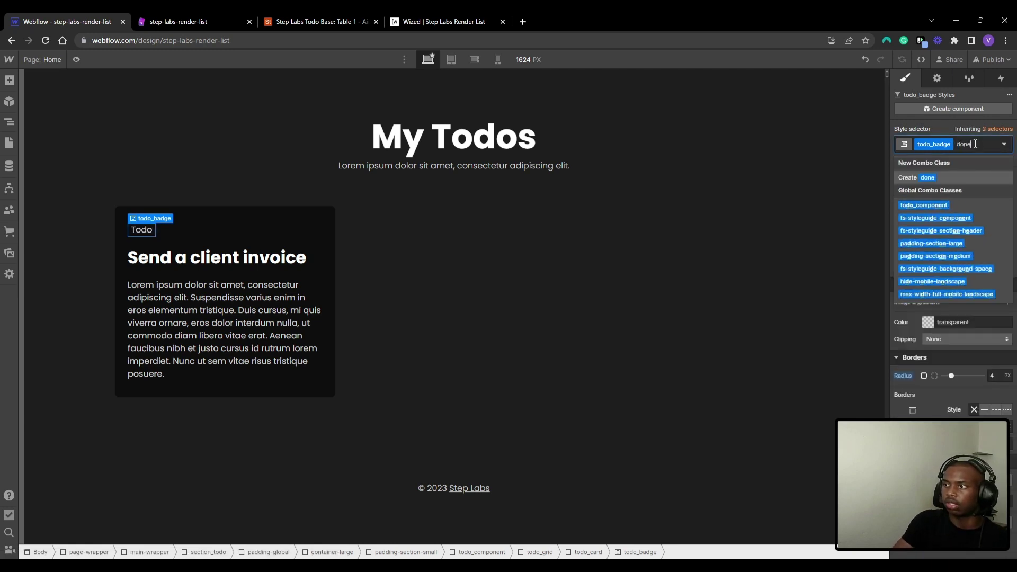
{"action": "key", "text": "Return"}
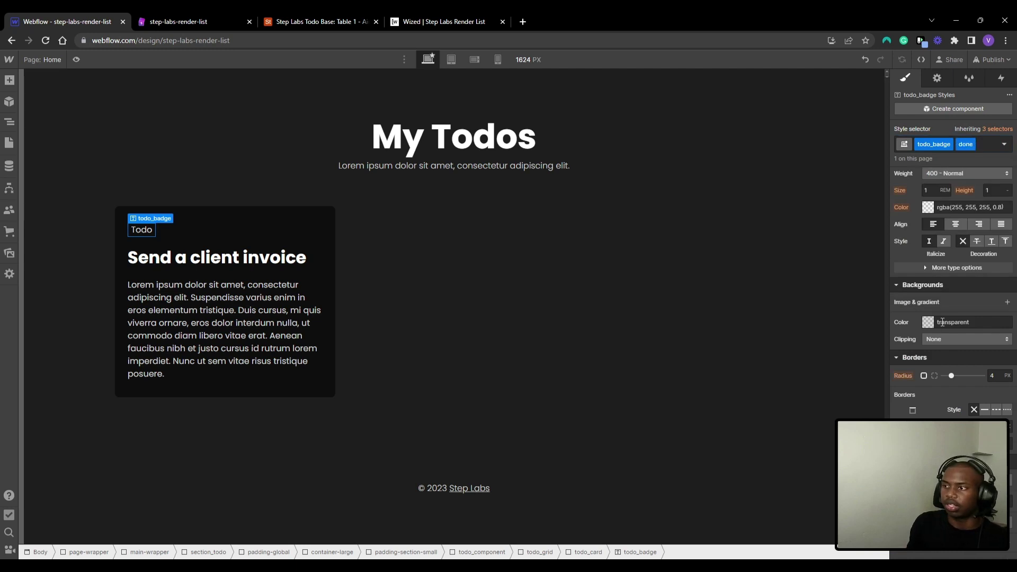
Set the done combo class's background color to green #20ad33, and remove the class from the badge.
{"action": "left_click", "coordinate": [928, 323]}
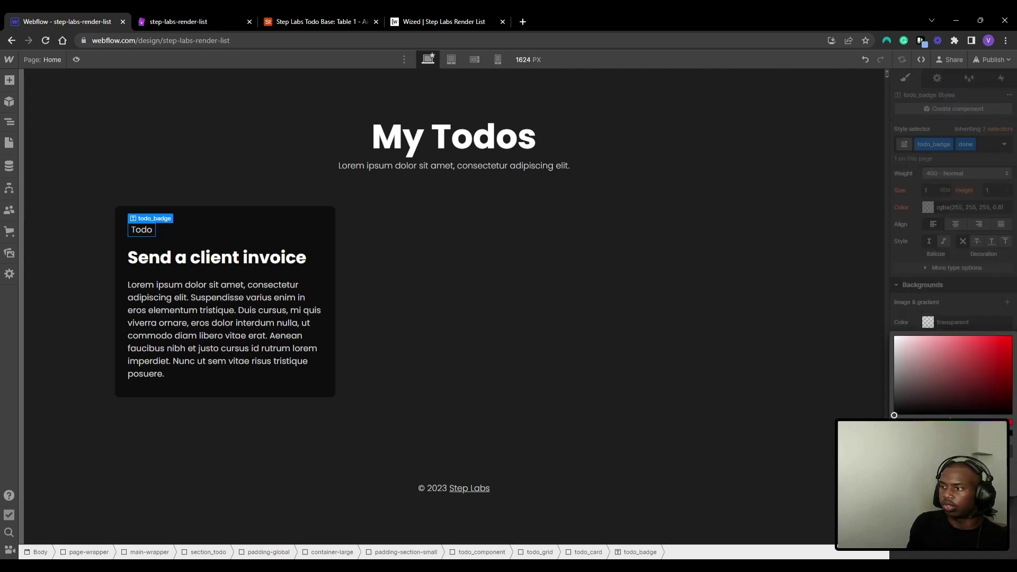
{"action": "left_click", "coordinate": [955, 422]}
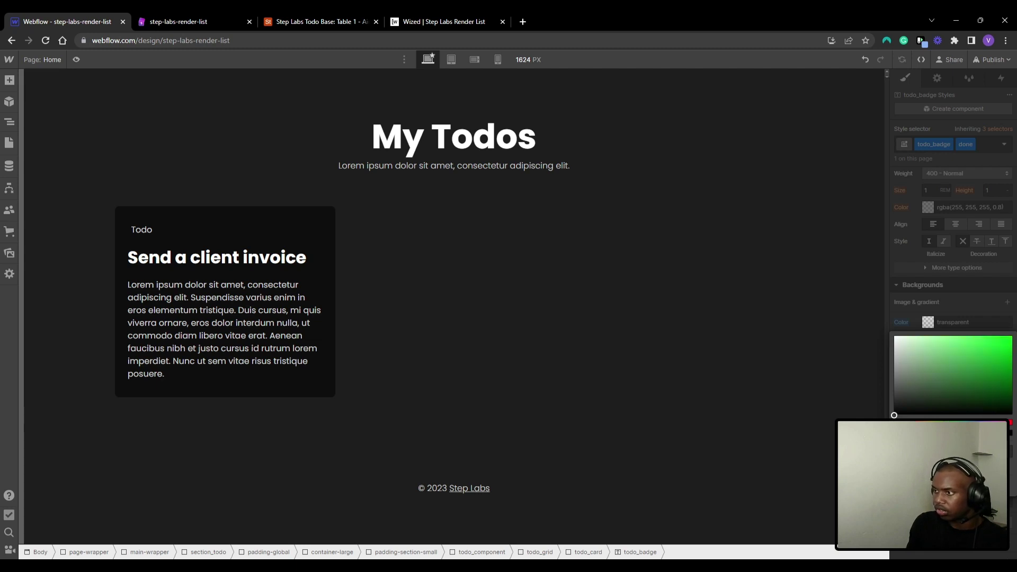
{"action": "left_click_drag", "start_coordinate": [987, 377], "coordinate": [992, 361]}
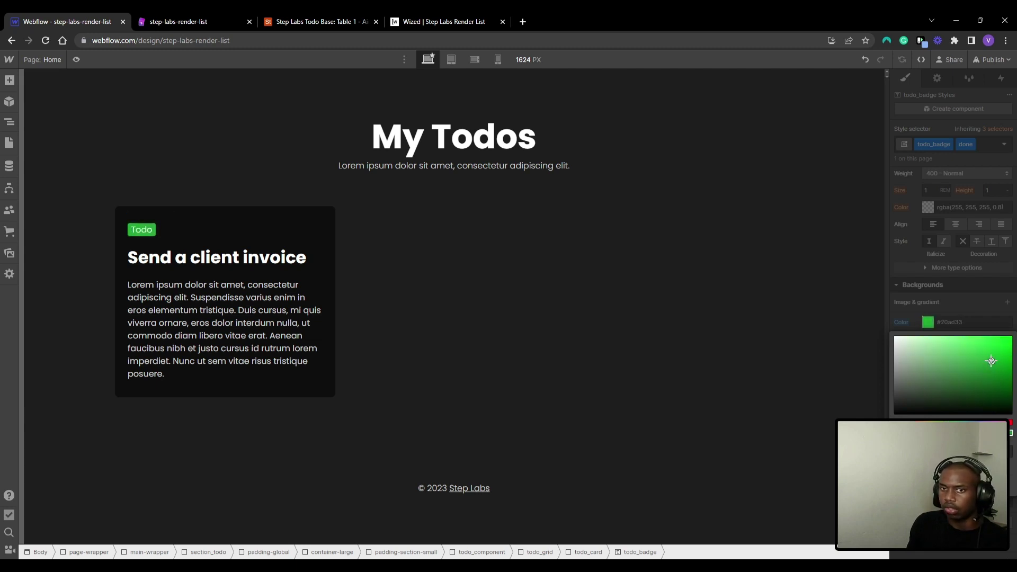
{"action": "left_click", "coordinate": [971, 296]}
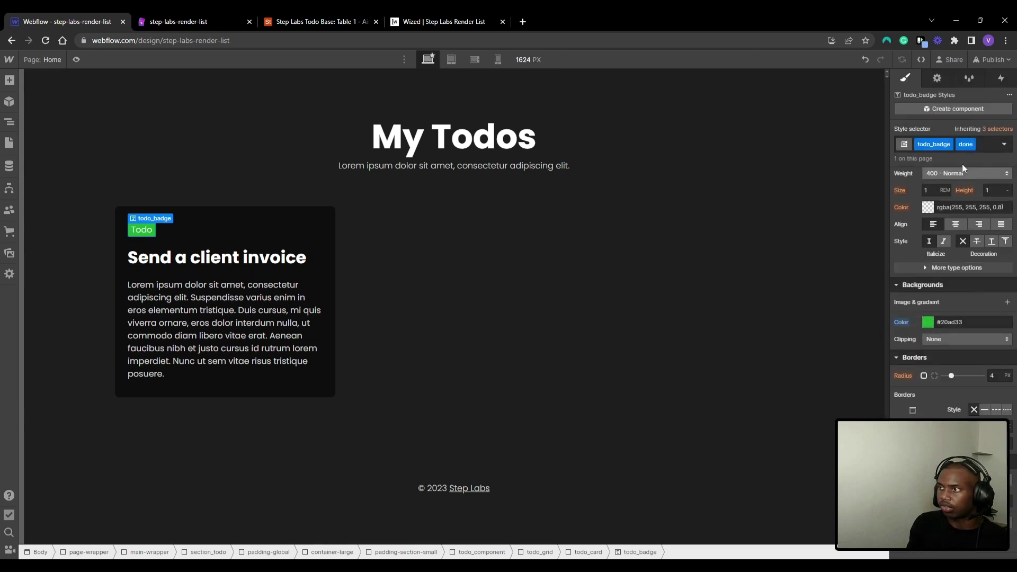
{"action": "left_click", "coordinate": [972, 144]}
{"action": "left_click", "coordinate": [977, 184]}
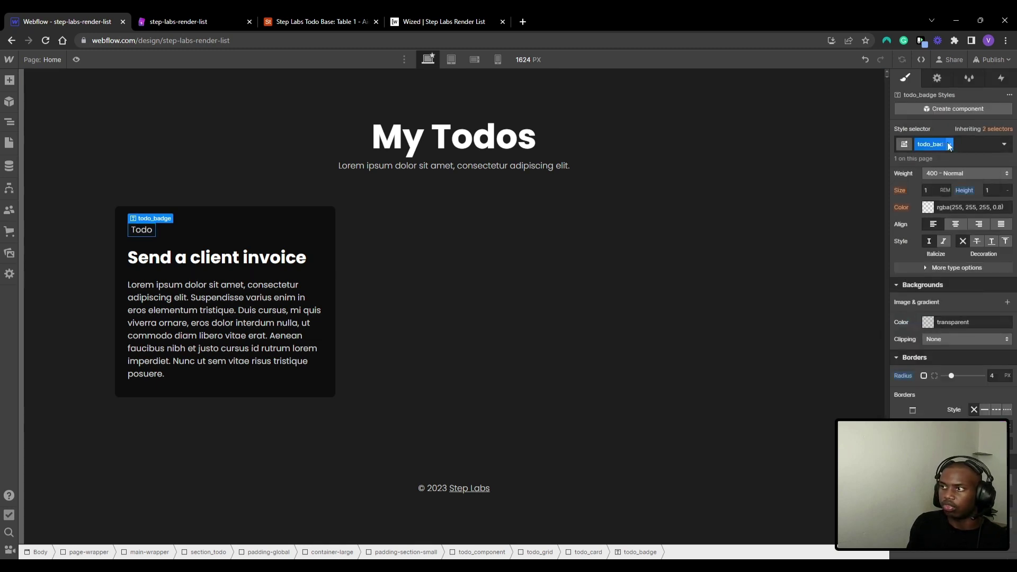
Preview the badge with the existing in-progress, done and todo combo classes one after another, removing each before applying the next.
{"action": "left_click", "coordinate": [989, 143]}
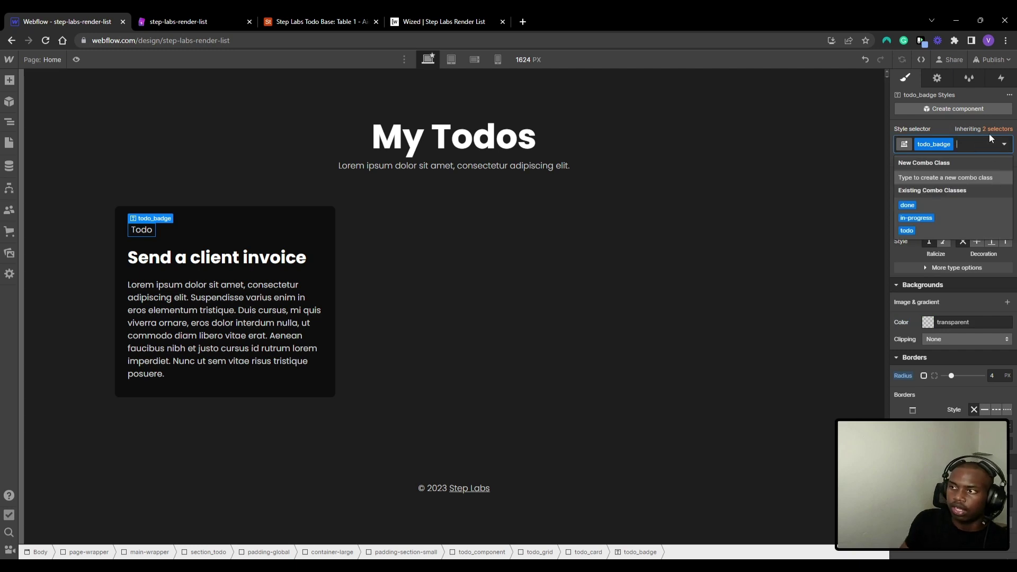
{"action": "left_click", "coordinate": [942, 218]}
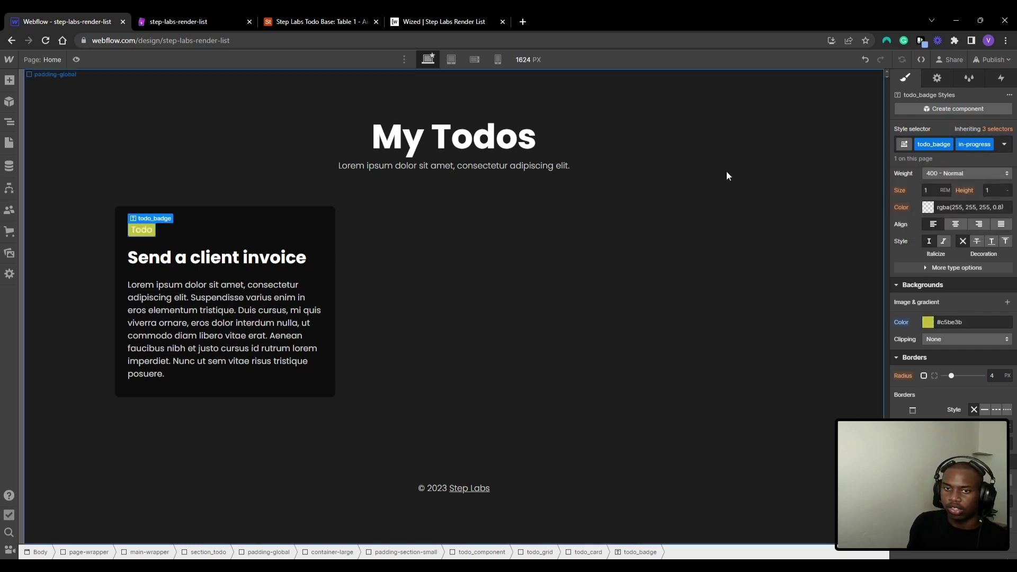
{"action": "left_click", "coordinate": [989, 144]}
{"action": "left_click", "coordinate": [979, 184]}
{"action": "left_click", "coordinate": [974, 148]}
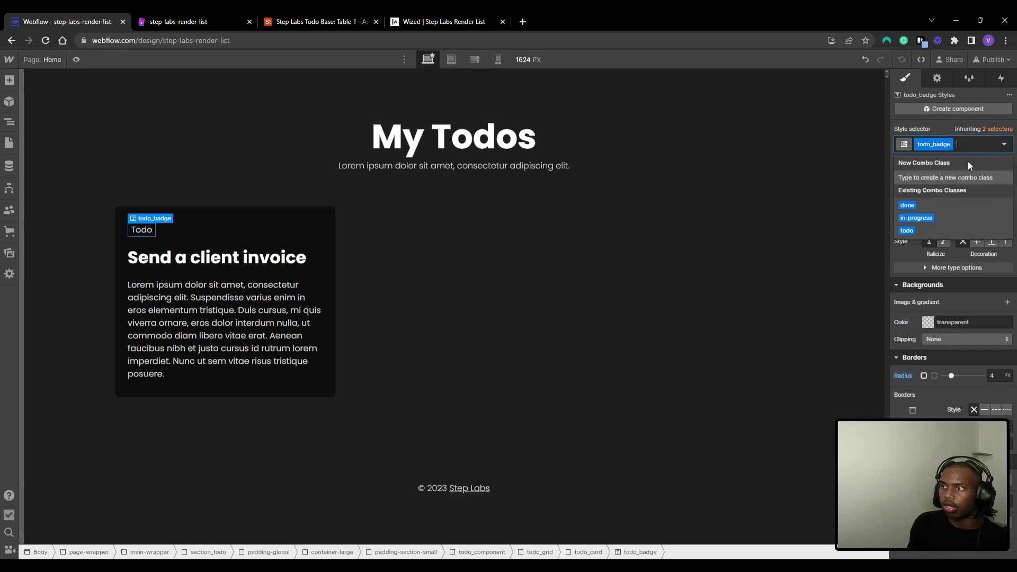
{"action": "left_click", "coordinate": [933, 207]}
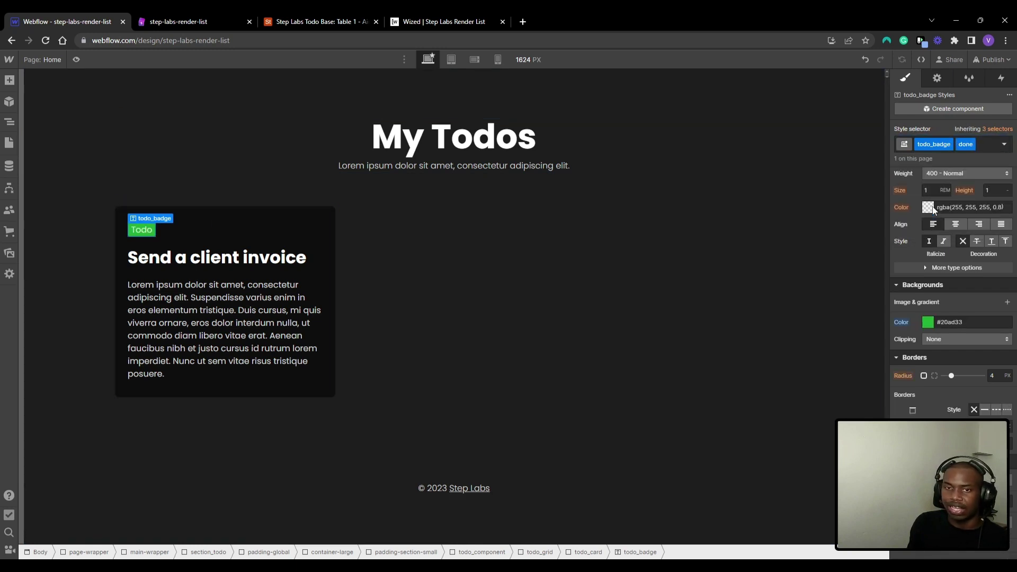
{"action": "left_click", "coordinate": [974, 146]}
{"action": "left_click", "coordinate": [970, 185]}
{"action": "left_click", "coordinate": [965, 145]}
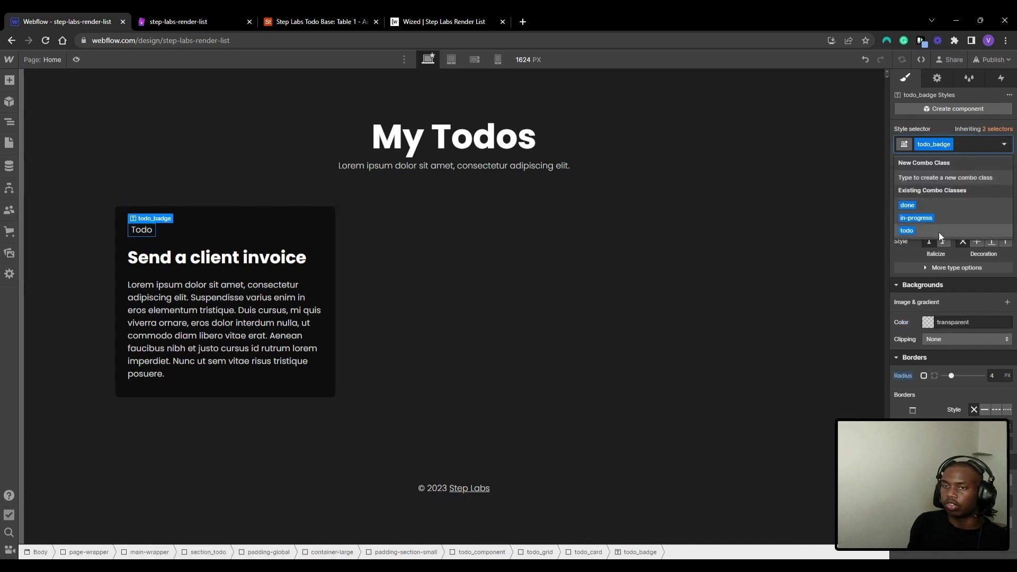
{"action": "left_click", "coordinate": [939, 232]}
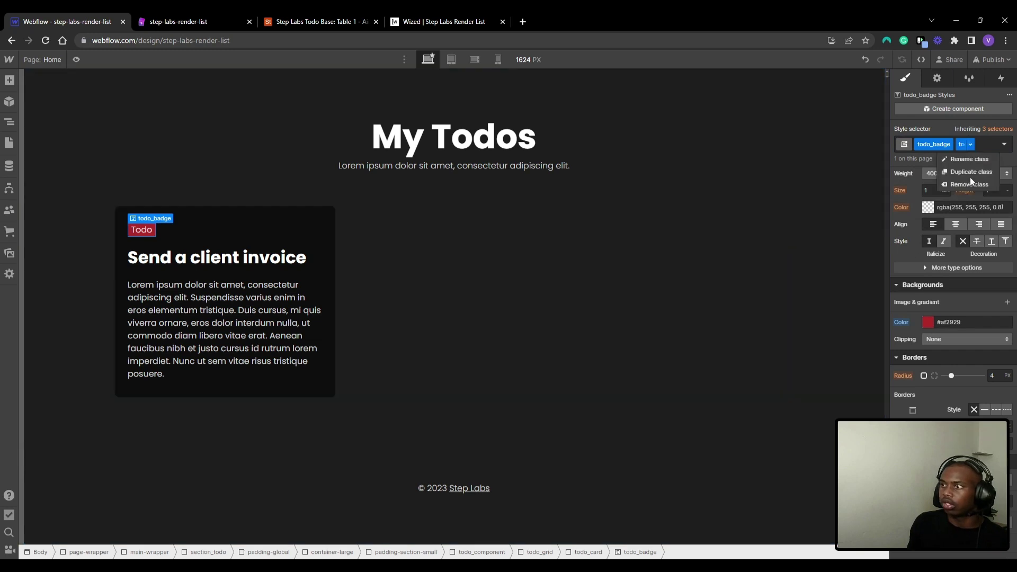
Remove the todo combo class from the badge and publish the site to the staging domain.
{"action": "left_click", "coordinate": [971, 184]}
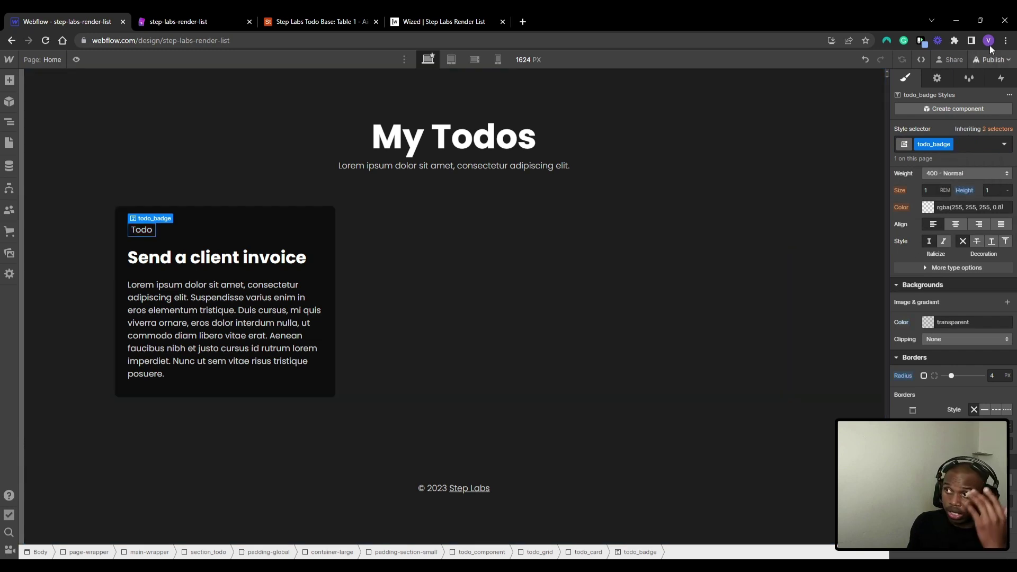
{"action": "left_click", "coordinate": [993, 60]}
{"action": "left_click", "coordinate": [952, 219]}
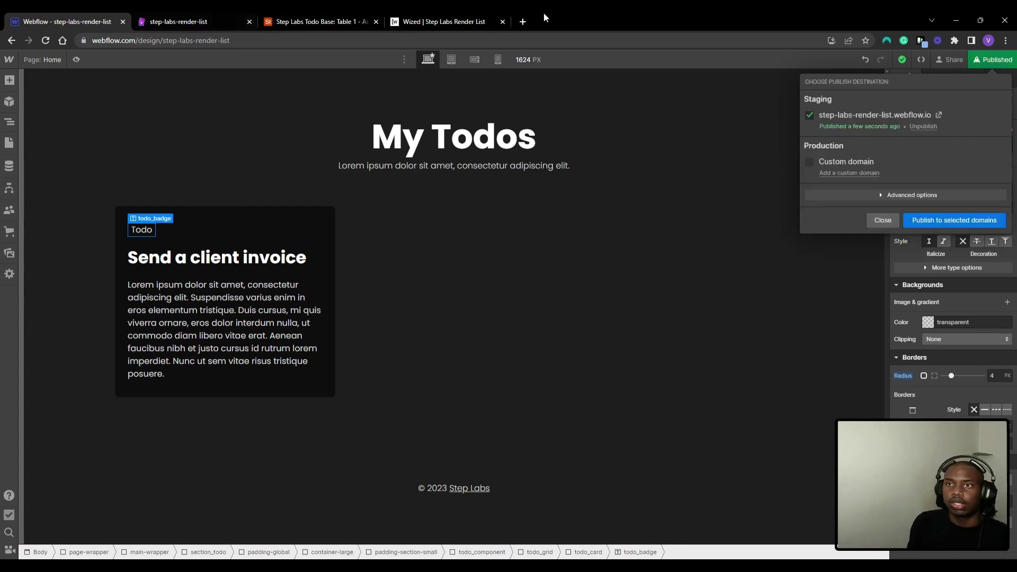
Switch to Wized, refresh the attributes, and create an action named Set status color applied to the todoBadge attribute.
{"action": "left_click", "coordinate": [448, 21]}
{"action": "left_click", "coordinate": [806, 65]}
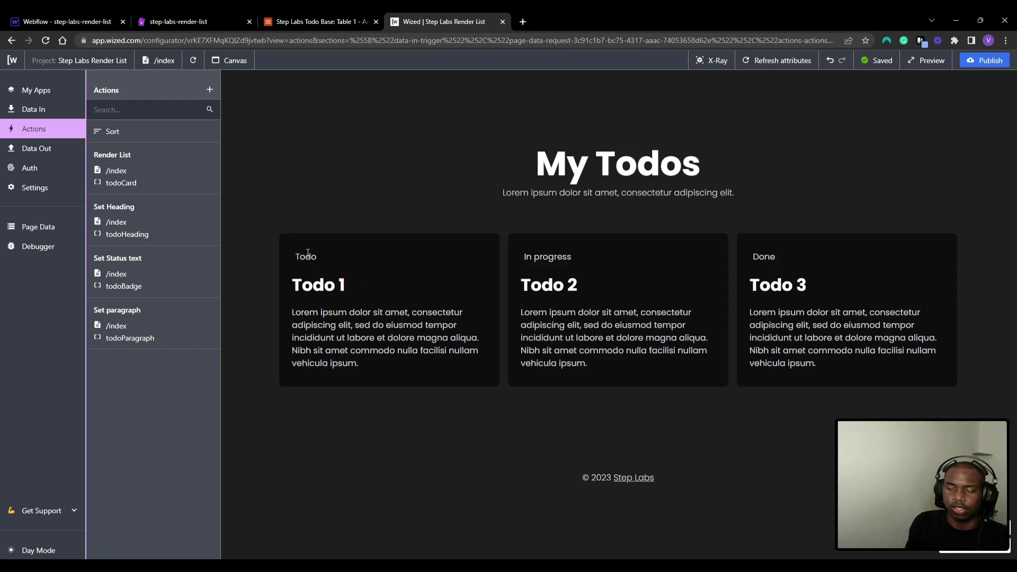
{"action": "left_click", "coordinate": [210, 90]}
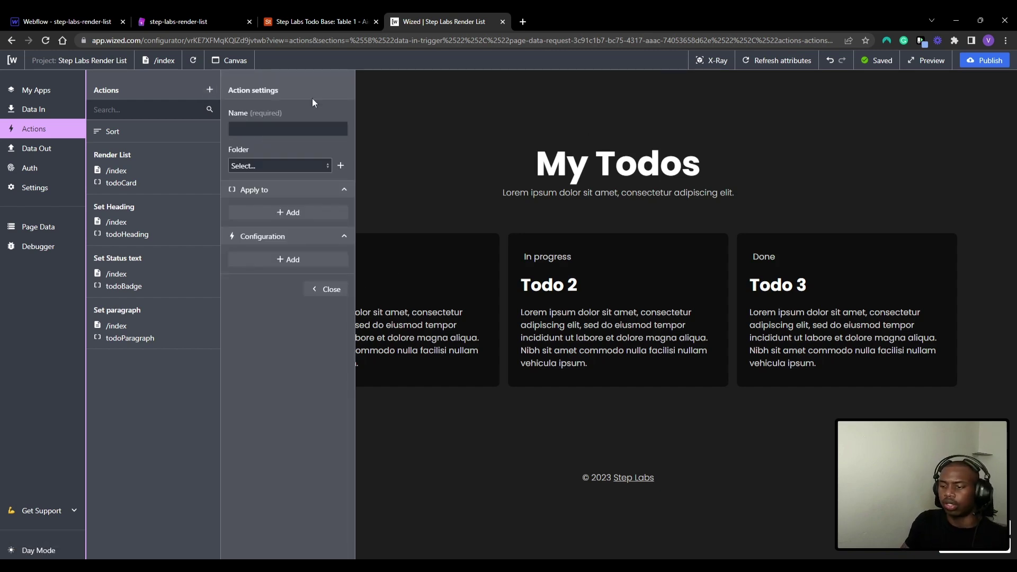
{"action": "type", "text": "Set statu"}
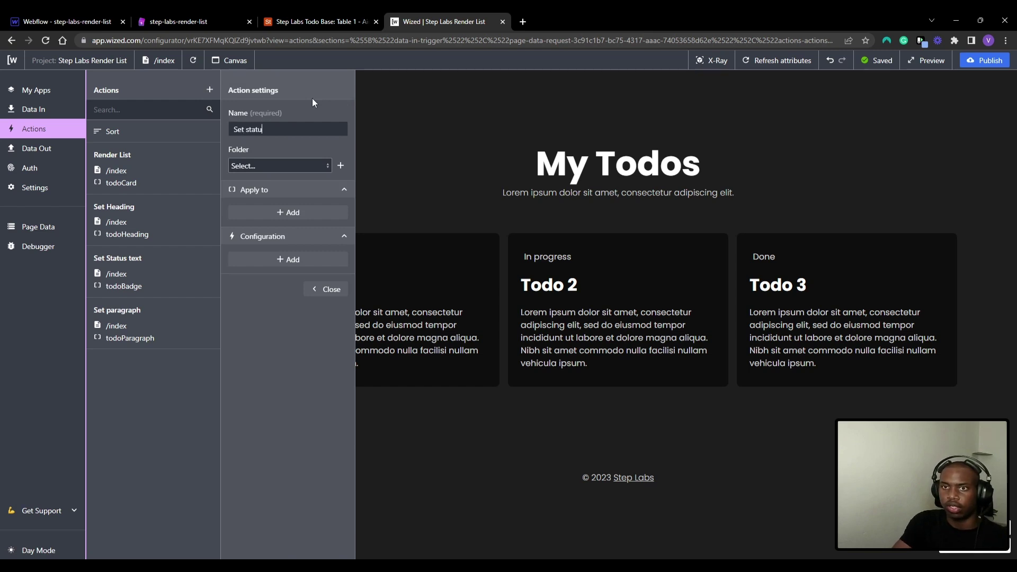
{"action": "type", "text": "s color"}
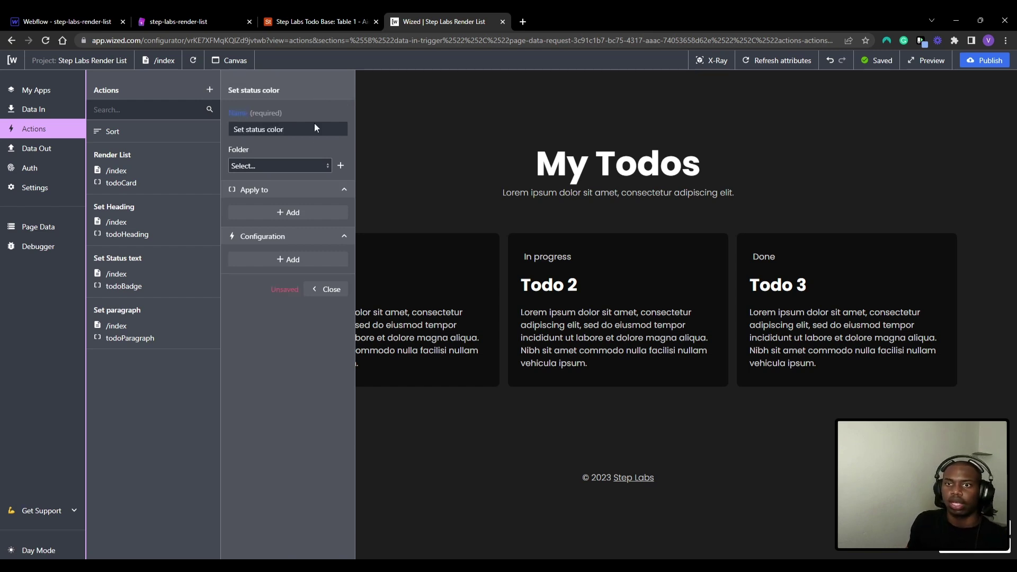
{"action": "left_click", "coordinate": [303, 217]}
{"action": "left_click", "coordinate": [329, 227]}
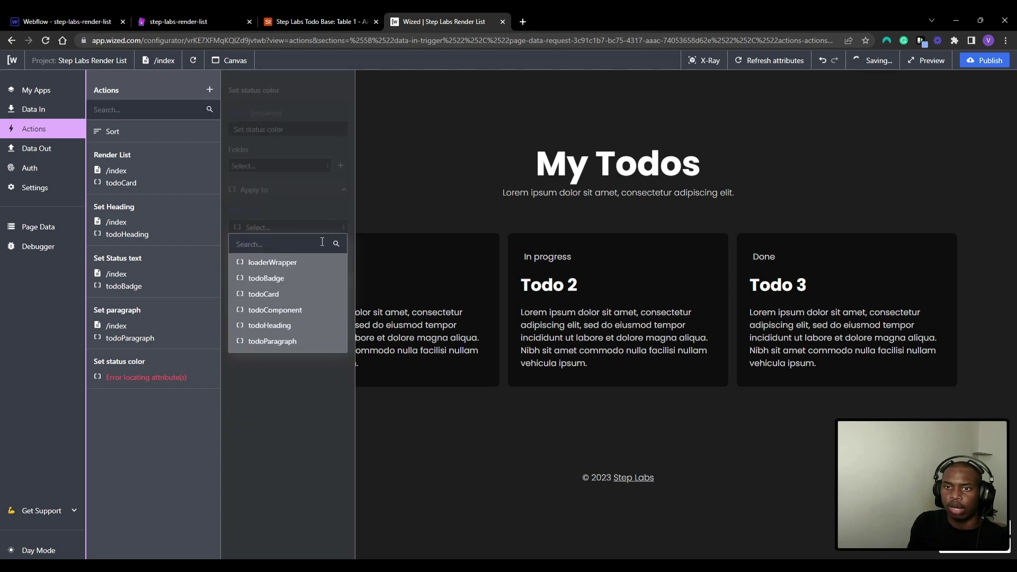
{"action": "left_click", "coordinate": [300, 278]}
Add a Set class configuration to the Set status color action and choose Add Class.
{"action": "left_click", "coordinate": [293, 305]}
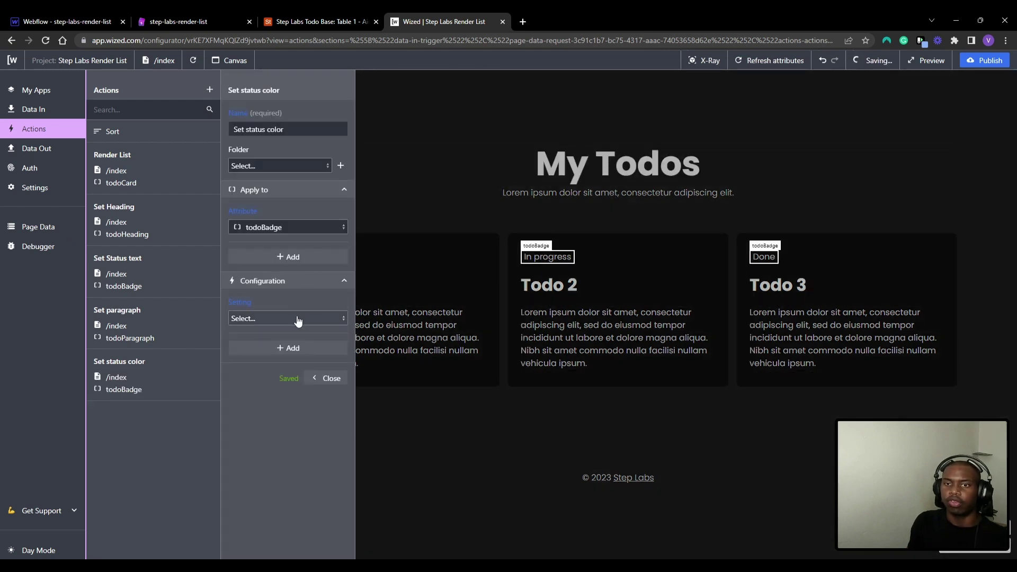
{"action": "left_click", "coordinate": [295, 318]}
{"action": "scroll", "coordinate": [280, 366], "scroll_direction": "down", "scroll_amount": 1}
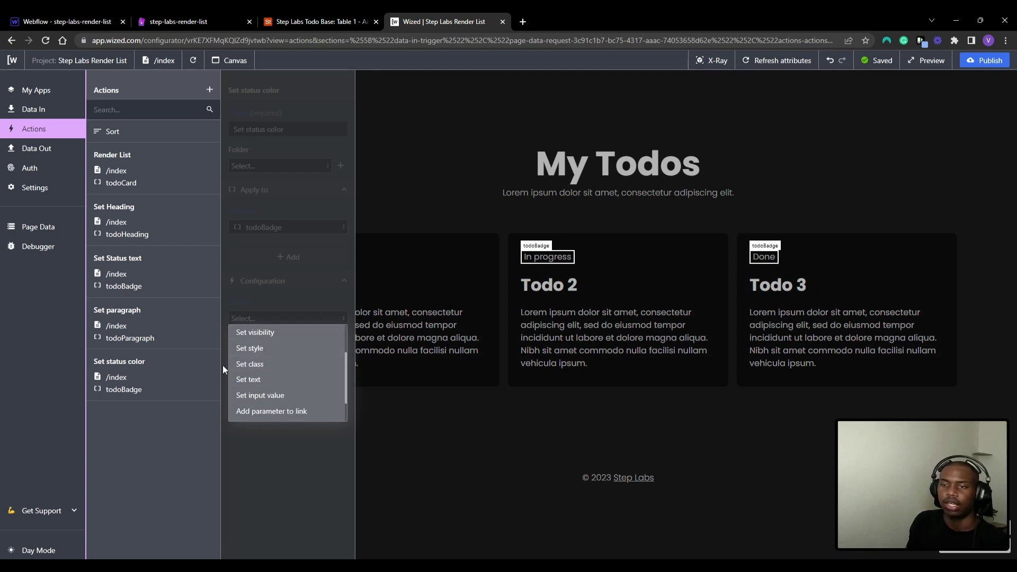
{"action": "left_click", "coordinate": [258, 365]}
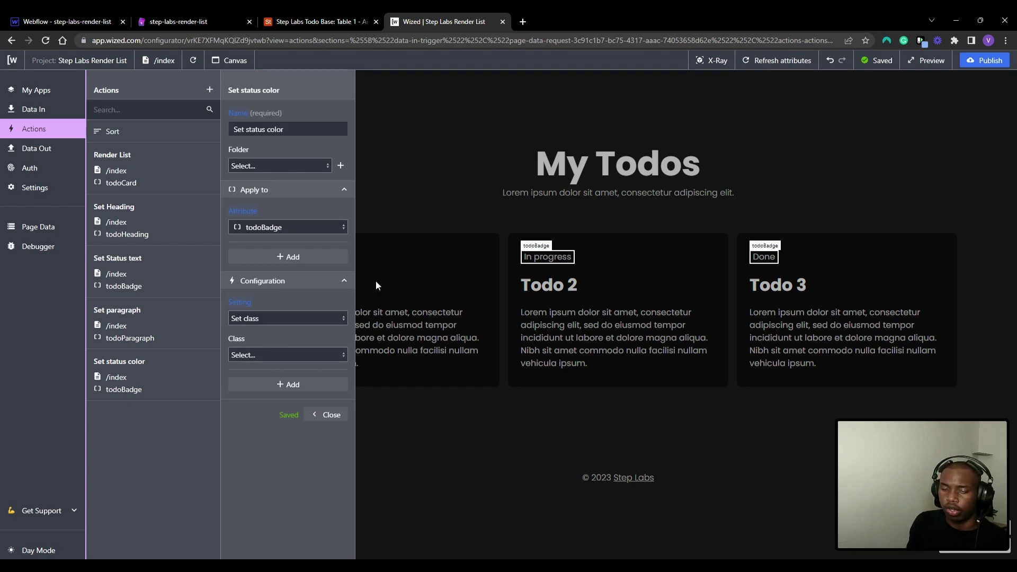
{"action": "left_click", "coordinate": [286, 355]}
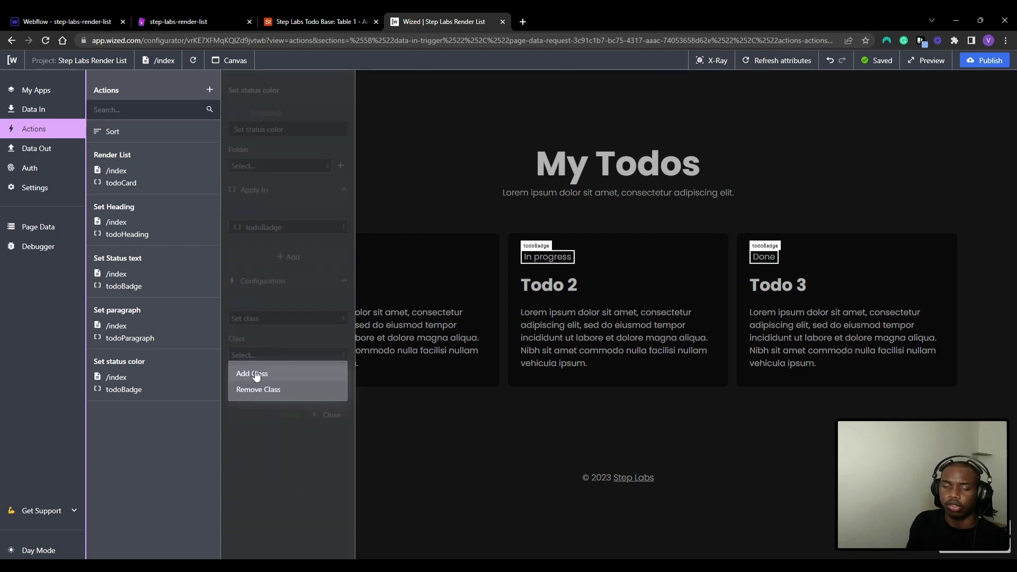
{"action": "left_click", "coordinate": [255, 374]}
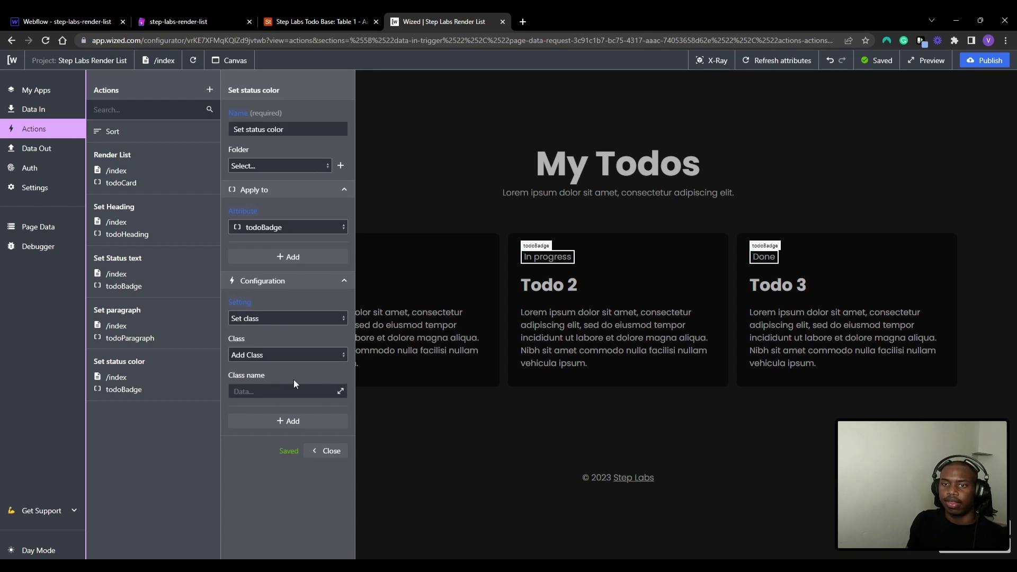
Set the action's class name to {{r.1.d[v.i].Class}} using the Get Todos result, and close the action.
{"action": "left_click", "coordinate": [329, 390]}
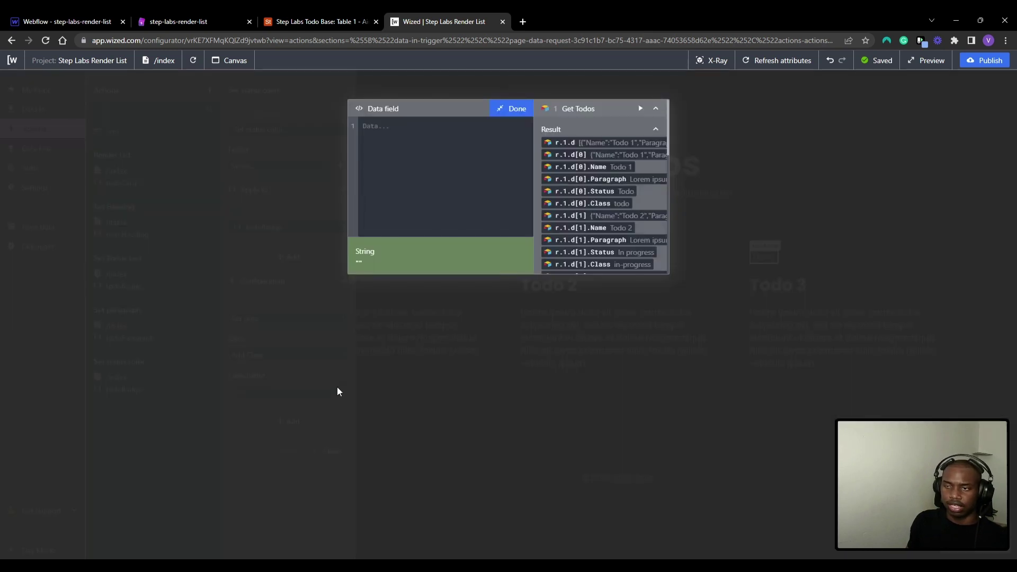
{"action": "left_click", "coordinate": [623, 208]}
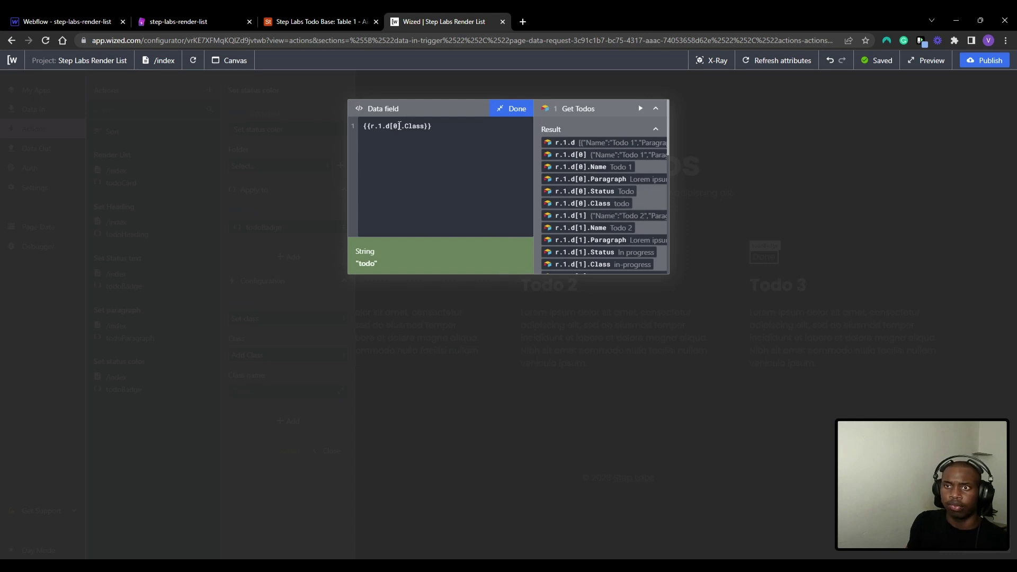
{"action": "left_click", "coordinate": [399, 126]}
{"action": "key", "text": "BackSpace"}
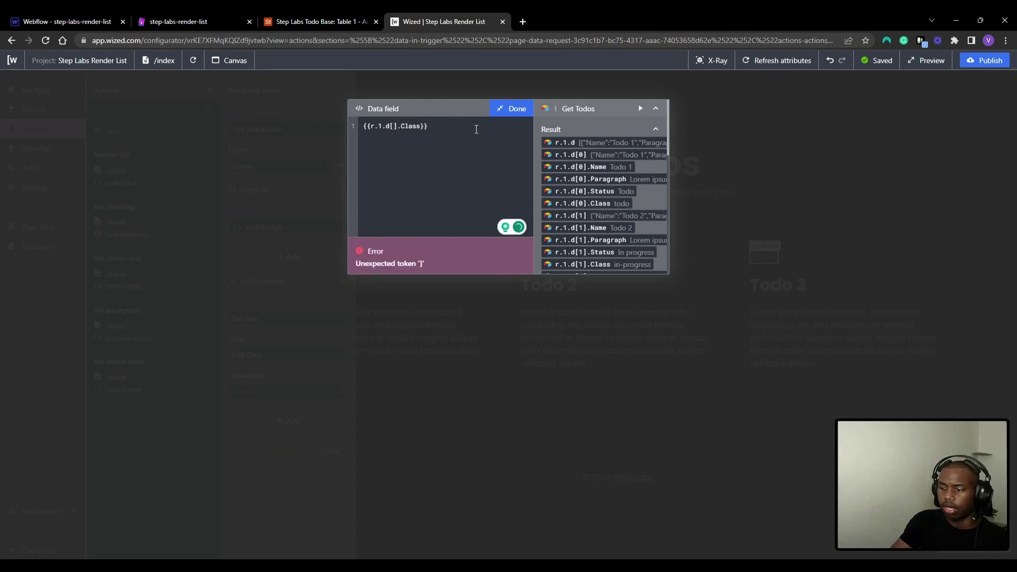
{"action": "type", "text": "v.i"}
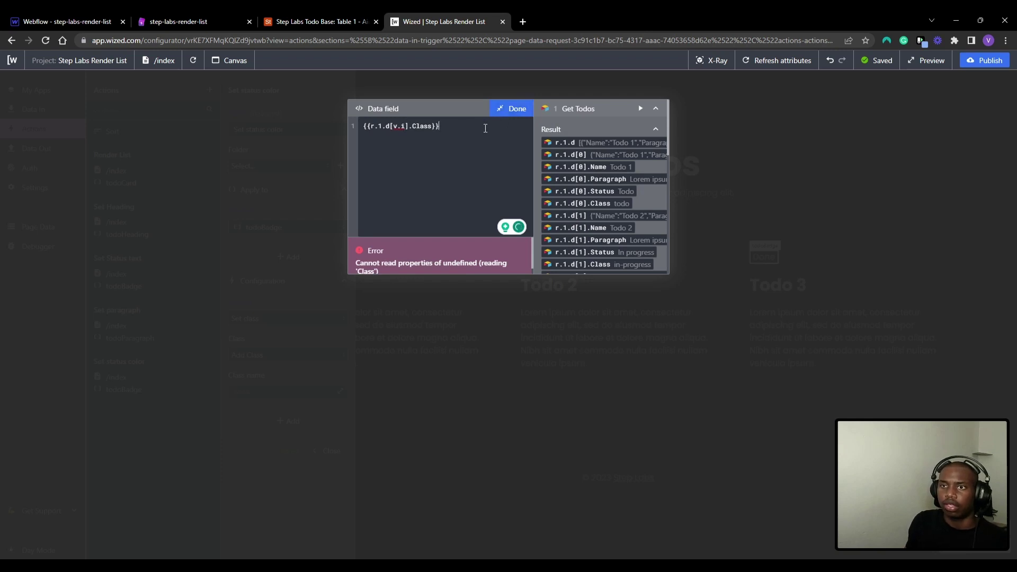
{"action": "left_click_drag", "start_coordinate": [484, 127], "coordinate": [427, 129]}
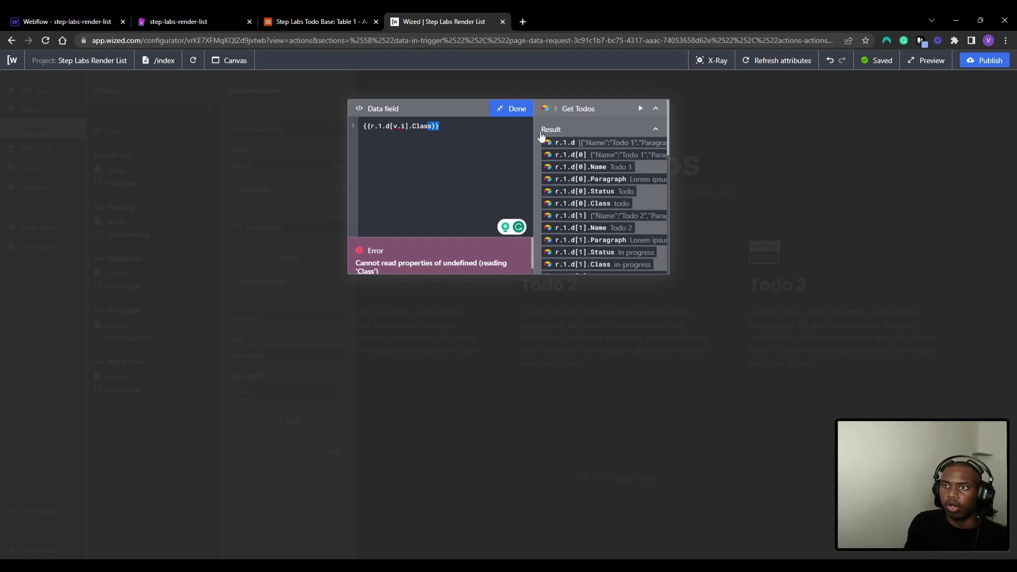
{"action": "left_click", "coordinate": [512, 108]}
{"action": "left_click", "coordinate": [316, 453]}
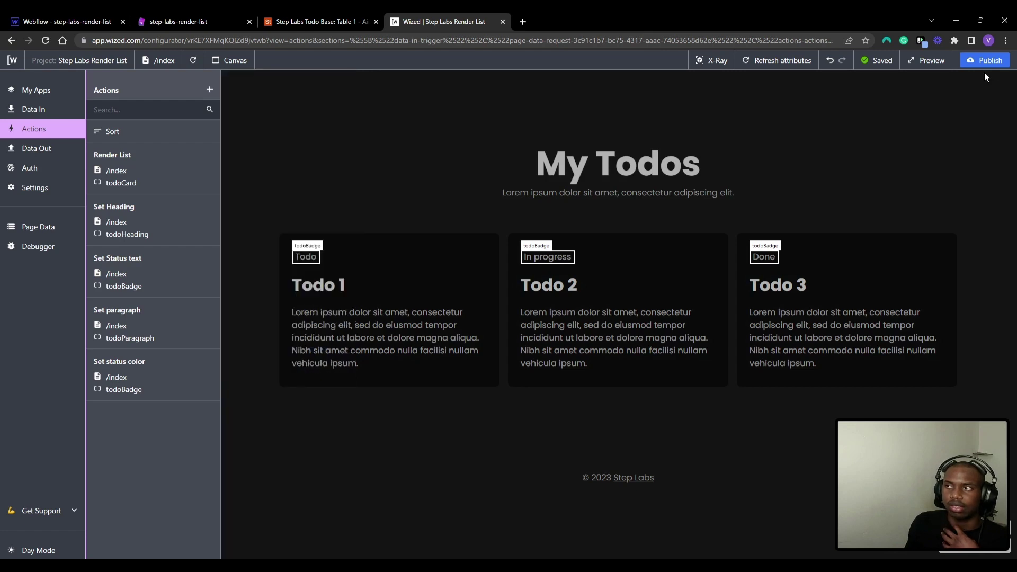
Refresh the attributes on the canvas, open the live preview of the page and reload it to check the badge colors.
{"action": "left_click", "coordinate": [777, 61]}
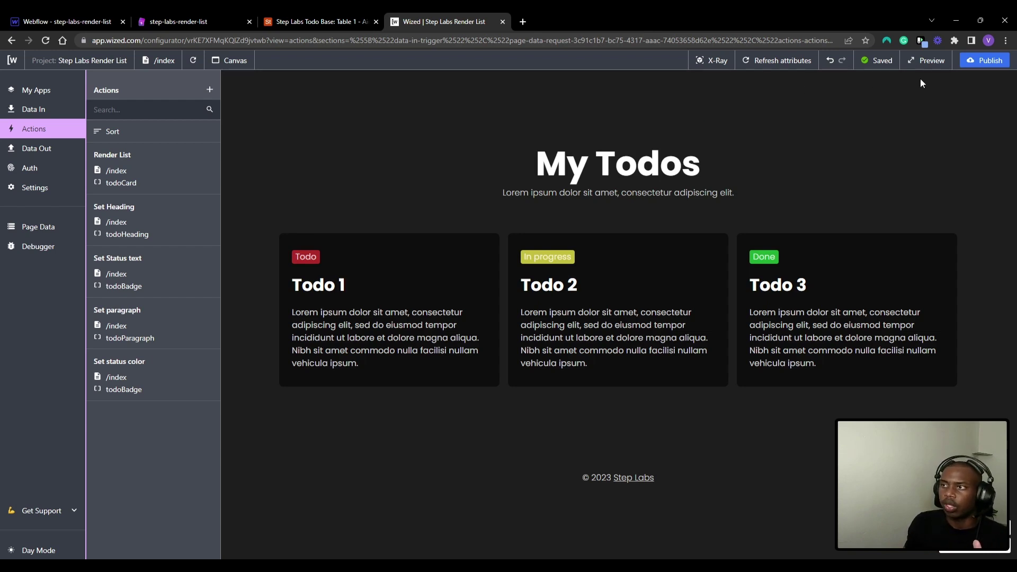
{"action": "left_click", "coordinate": [929, 60]}
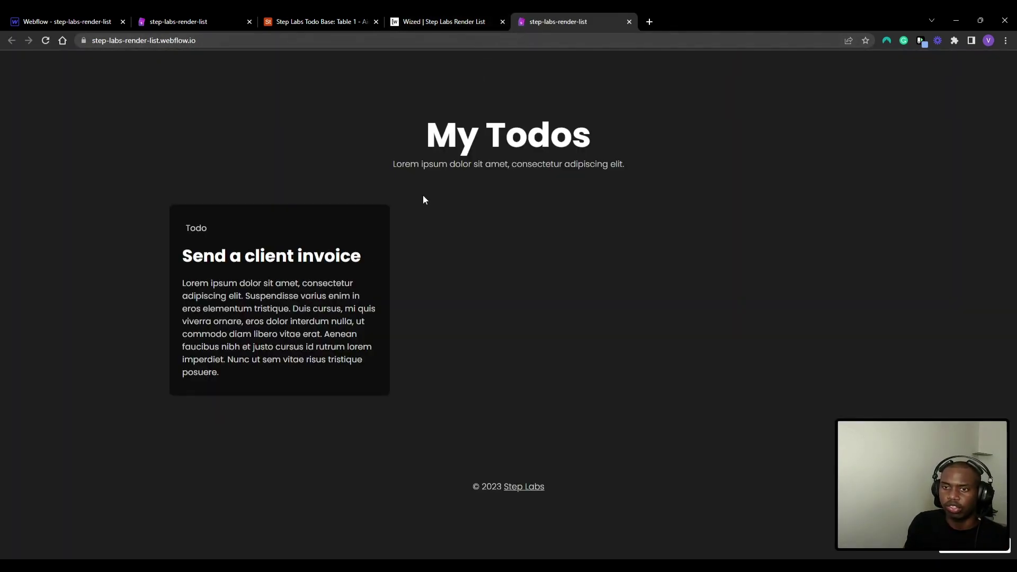
{"action": "left_click", "coordinate": [48, 40]}
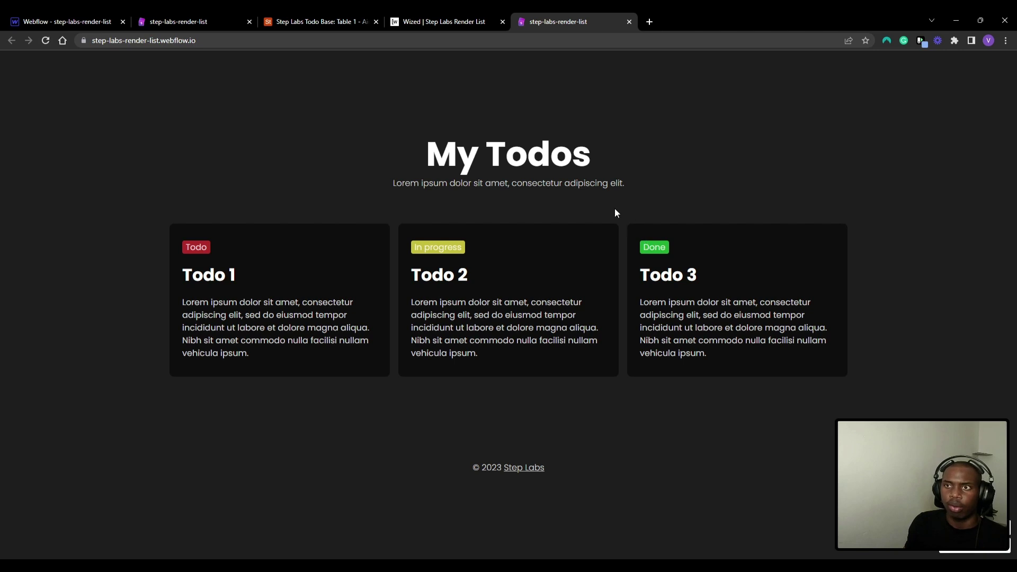
Switch to the Airtable base and add a record named Todo 4 with the paragraph "Drink some water".
{"action": "left_click", "coordinate": [321, 17]}
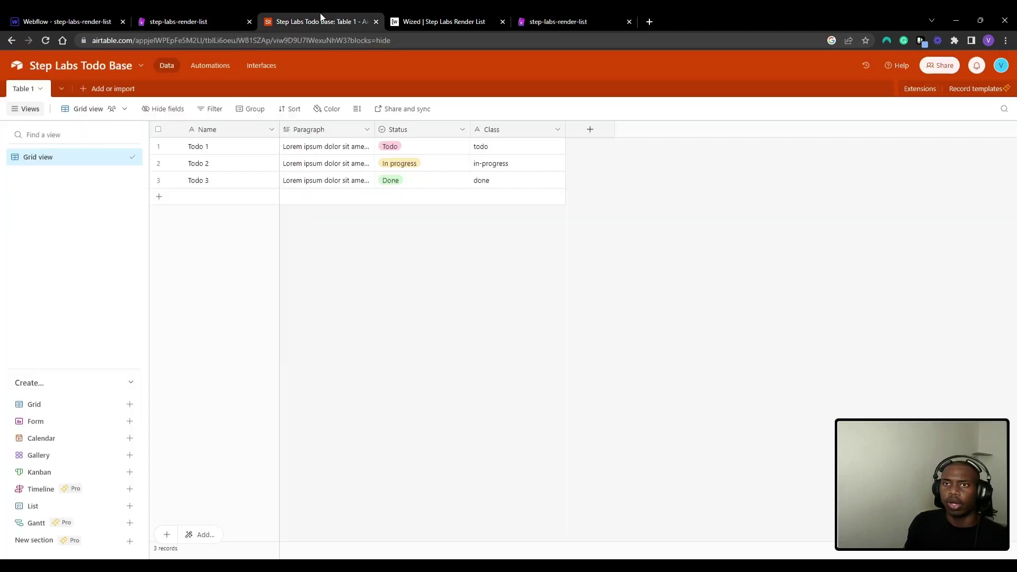
{"action": "left_click", "coordinate": [160, 197]}
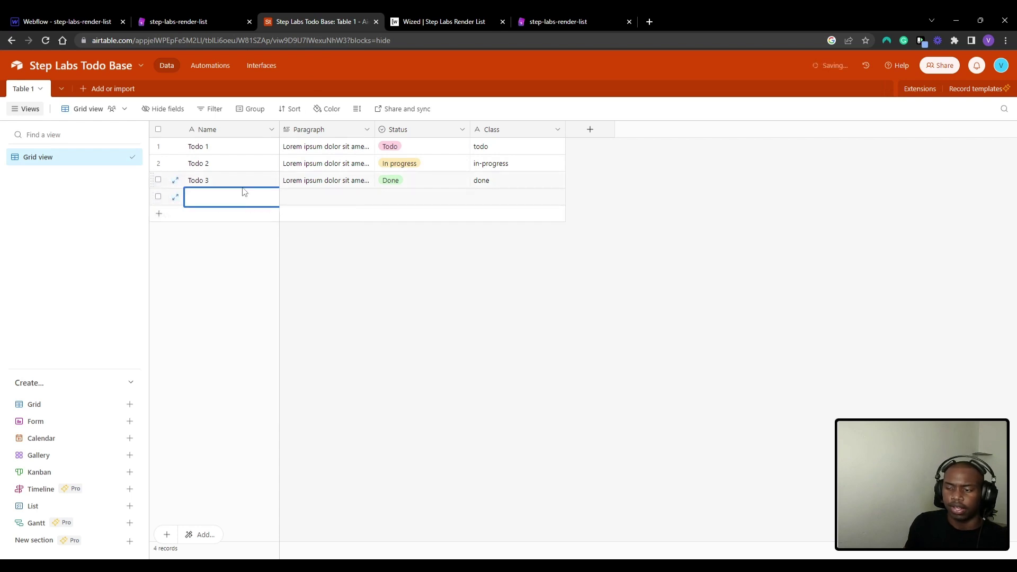
{"action": "type", "text": "Tod"}
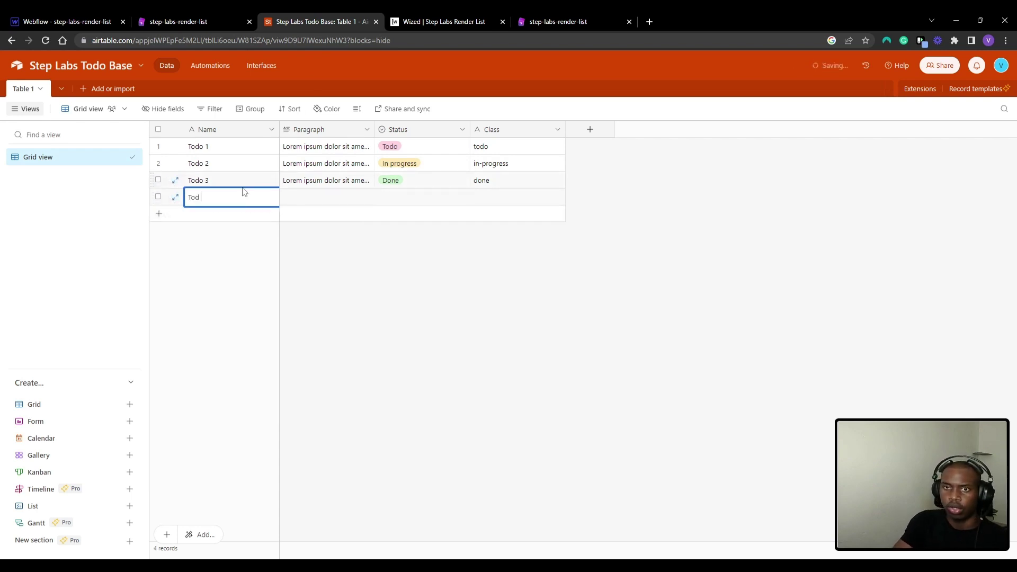
{"action": "type", "text": "o 4"}
{"action": "left_click", "coordinate": [309, 197]}
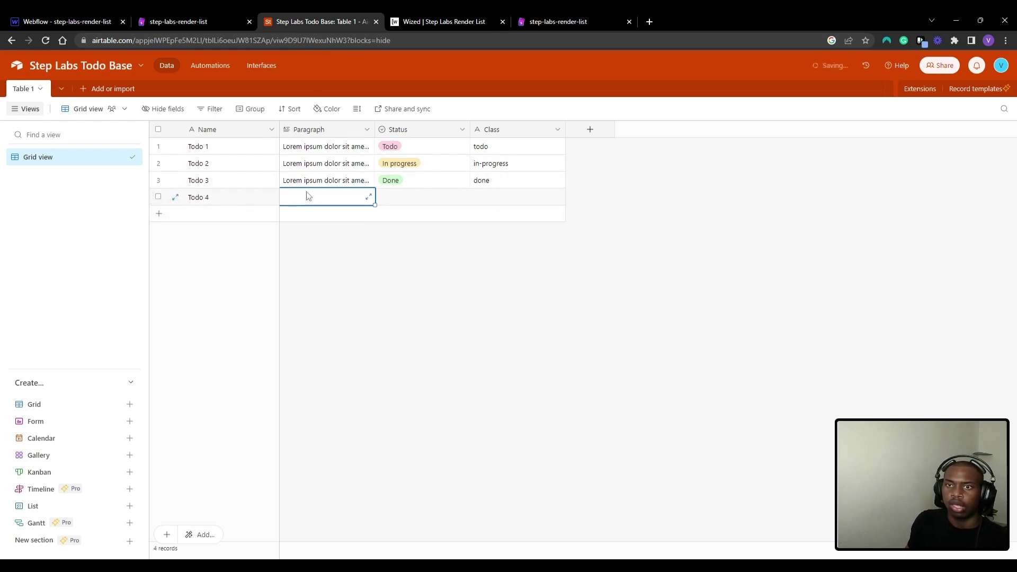
{"action": "left_click", "coordinate": [368, 197]}
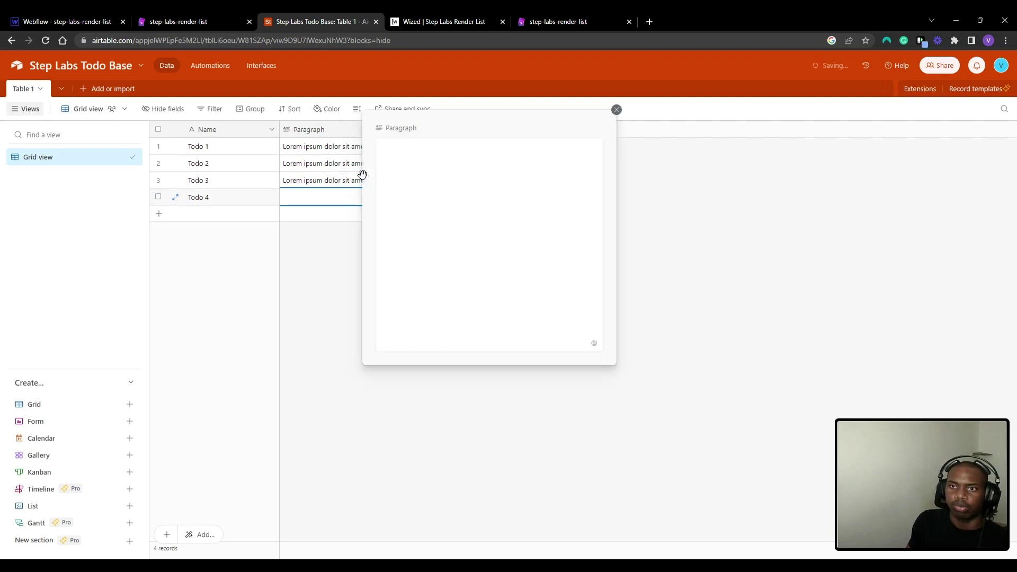
{"action": "left_click", "coordinate": [445, 183]}
{"action": "type", "text": "Drink s"}
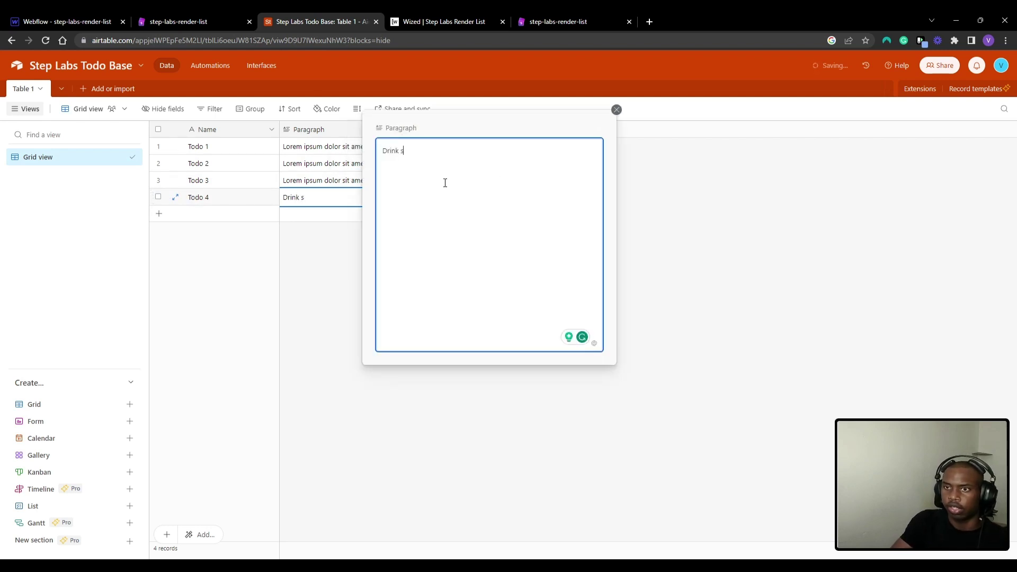
{"action": "type", "text": "ome water"}
{"action": "left_click", "coordinate": [627, 223]}
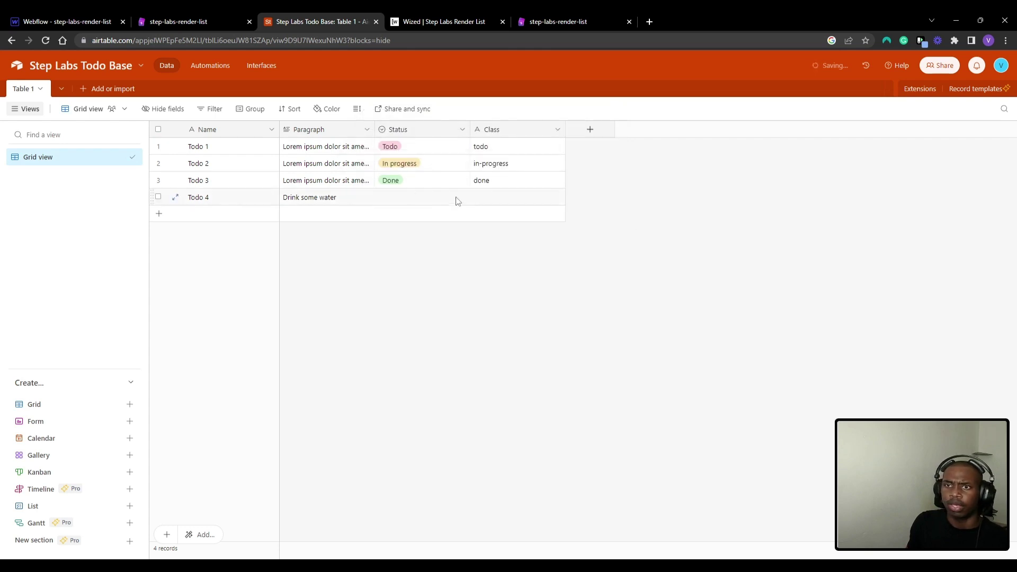
Set the Todo 4 record's status to In progress and copy the in-progress class from Todo 2 into its Class field.
{"action": "left_click", "coordinate": [419, 198]}
{"action": "left_click", "coordinate": [443, 197]}
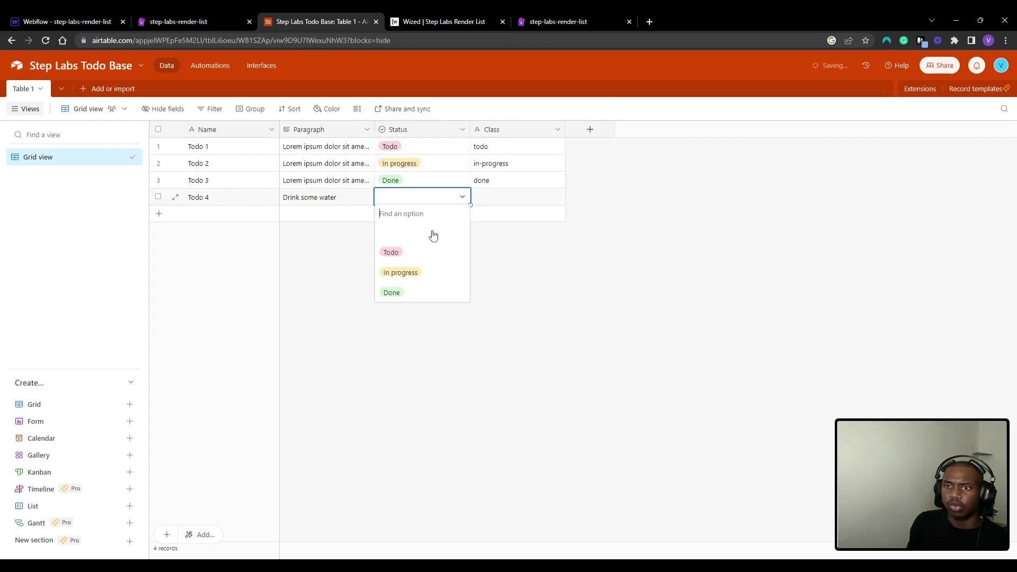
{"action": "left_click", "coordinate": [434, 273]}
{"action": "left_click", "coordinate": [520, 197]}
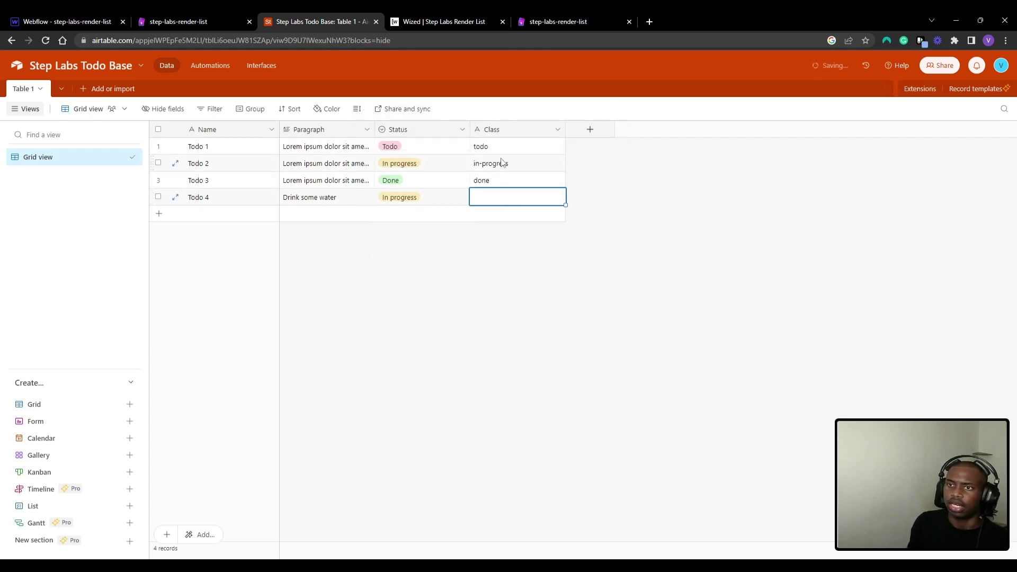
{"action": "left_click", "coordinate": [502, 164]}
{"action": "key", "text": "ctrl+c"}
{"action": "left_click", "coordinate": [514, 200]}
{"action": "key", "text": "ctrl+v"}
{"action": "left_click", "coordinate": [613, 206]}
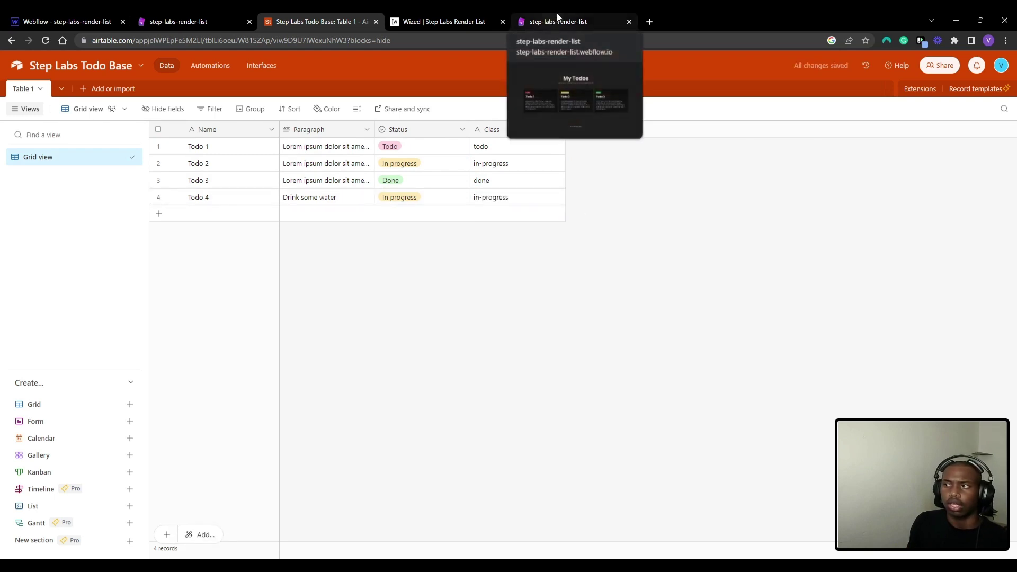
Return to the live My Todos page and reload it to check the rendered cards.
{"action": "left_click", "coordinate": [536, 24]}
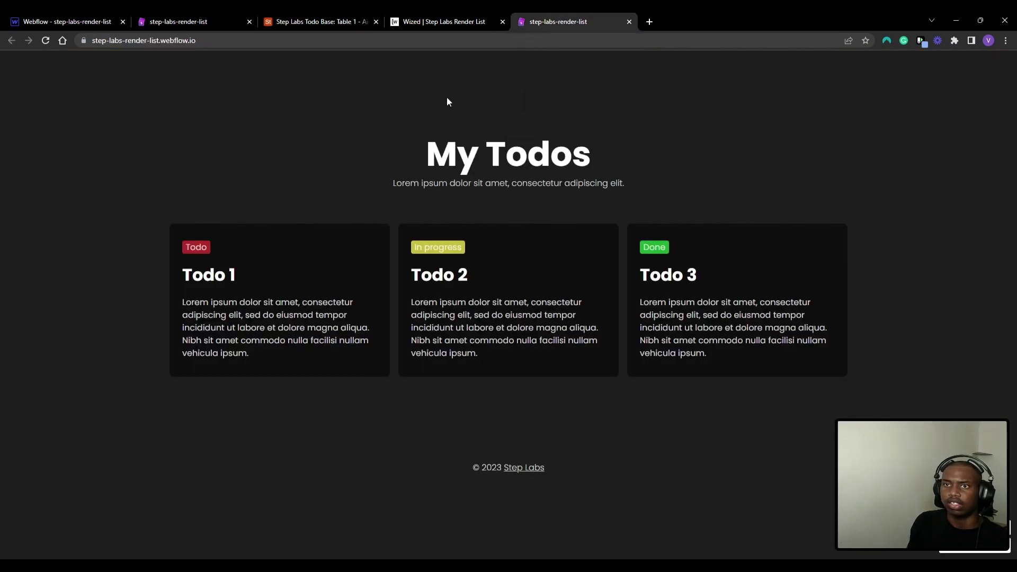
{"action": "left_click", "coordinate": [46, 42]}
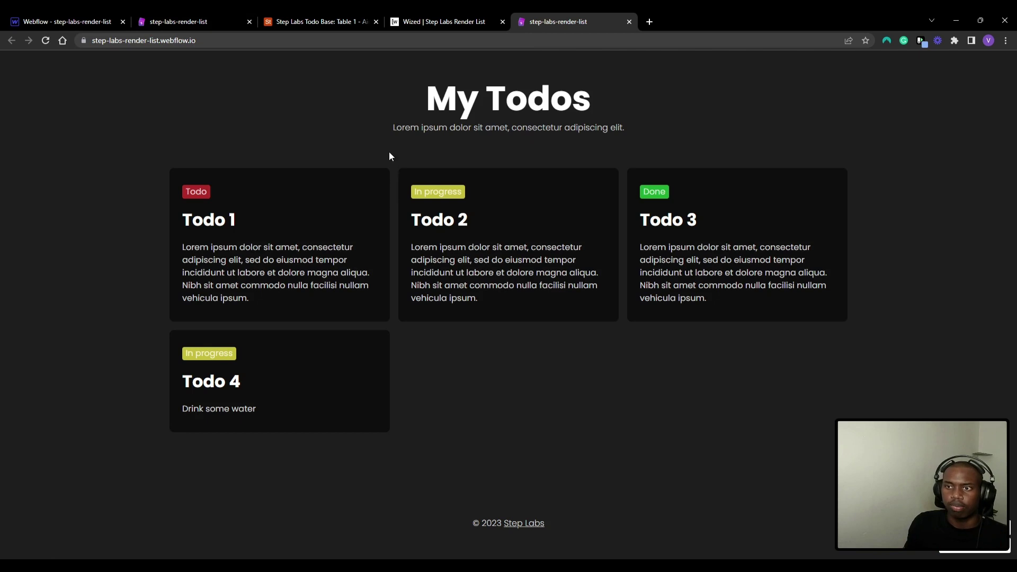
Switch to the Airtable base and delete the Todo 2 record.
{"action": "left_click", "coordinate": [295, 19]}
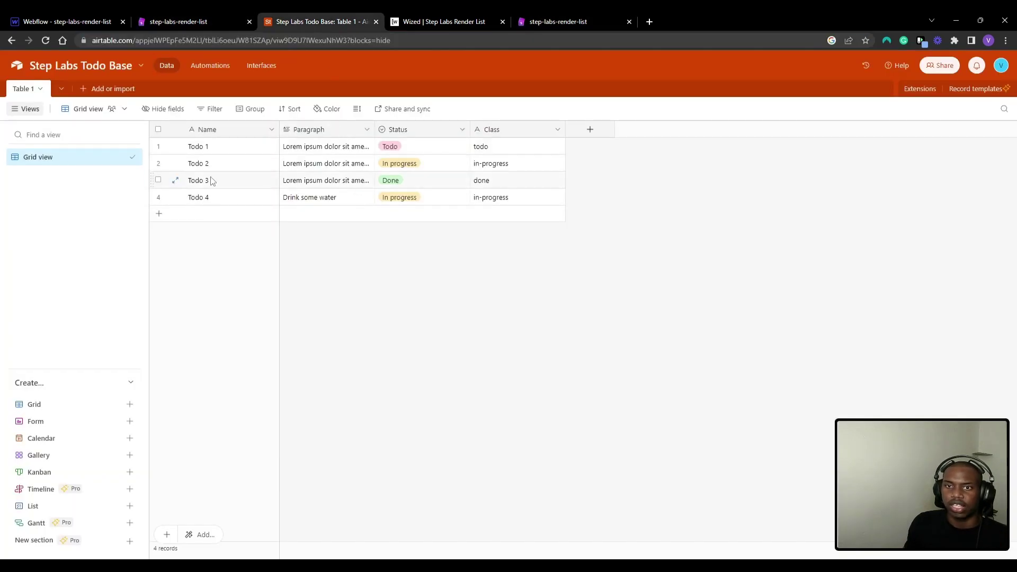
{"action": "left_click", "coordinate": [158, 162]}
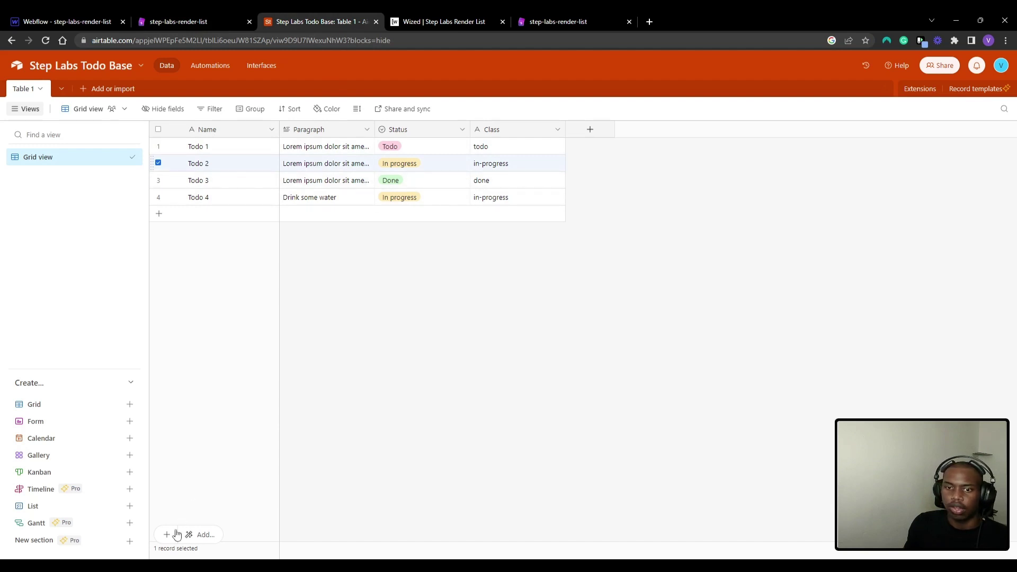
{"action": "right_click", "coordinate": [236, 170]}
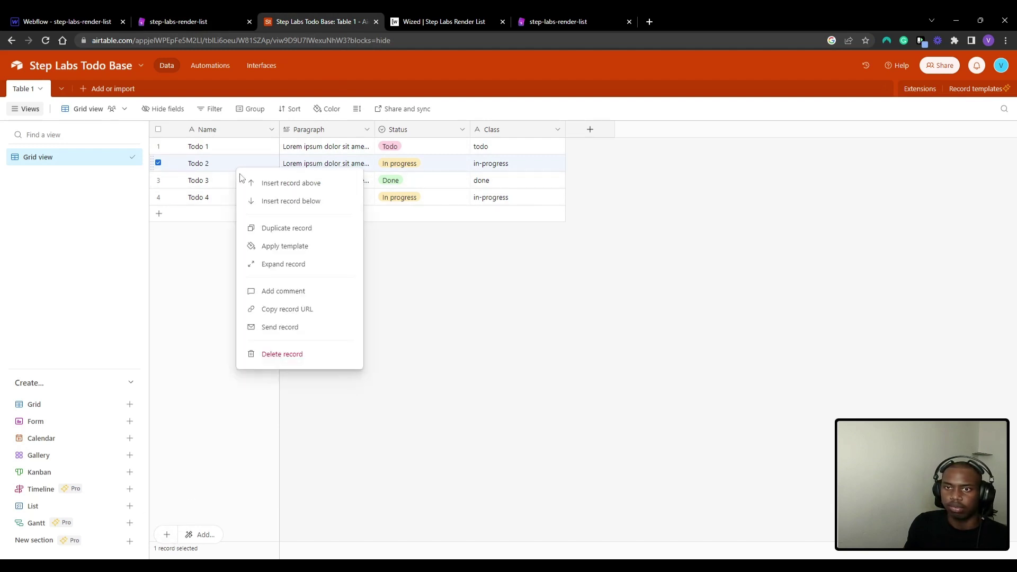
{"action": "left_click", "coordinate": [297, 356]}
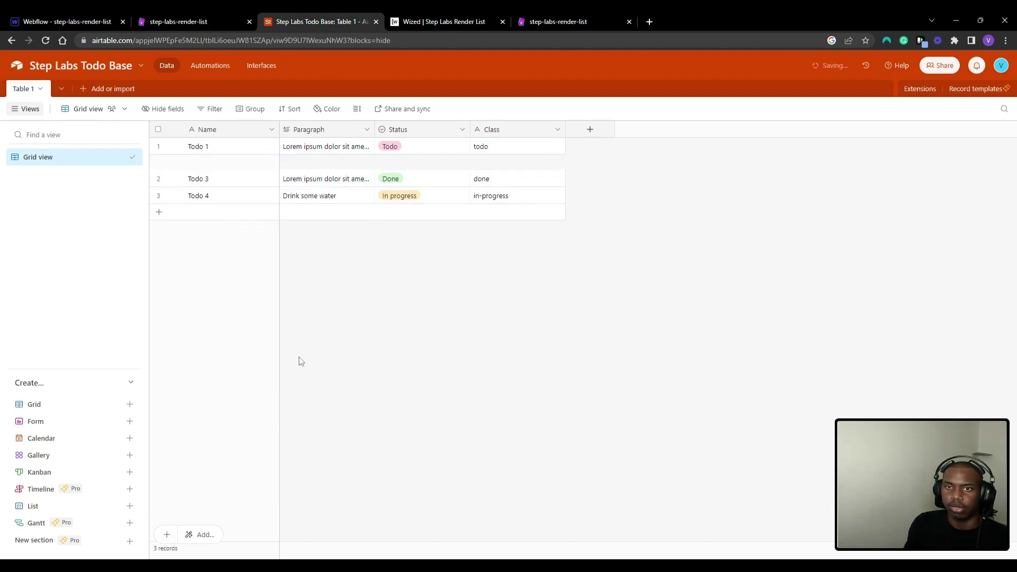
Reload the live My Todos page and compare its cards with the Airtable records.
{"action": "left_click", "coordinate": [586, 16]}
{"action": "left_click", "coordinate": [46, 41]}
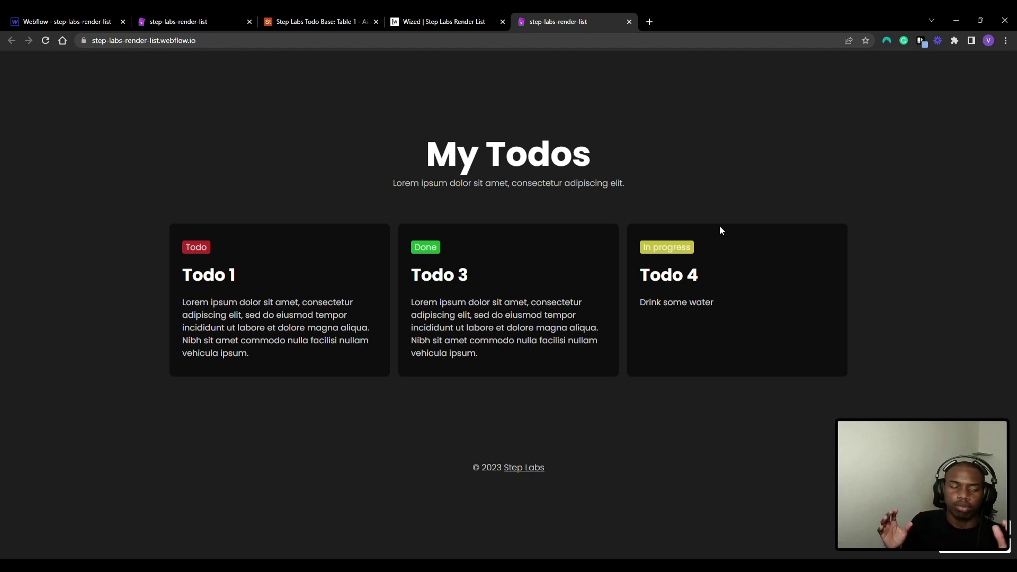
{"action": "left_click", "coordinate": [317, 22]}
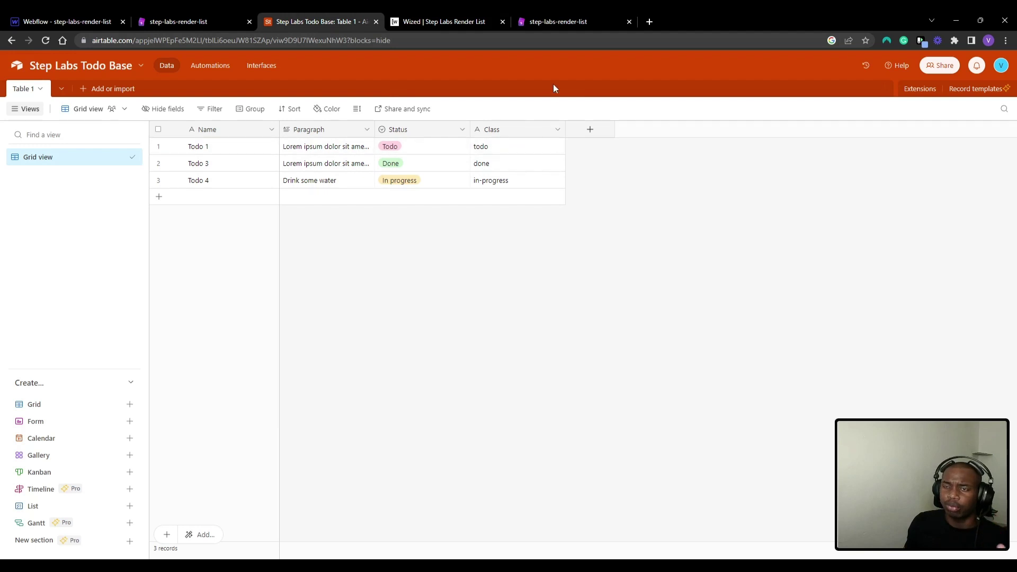
{"action": "left_click", "coordinate": [597, 20]}
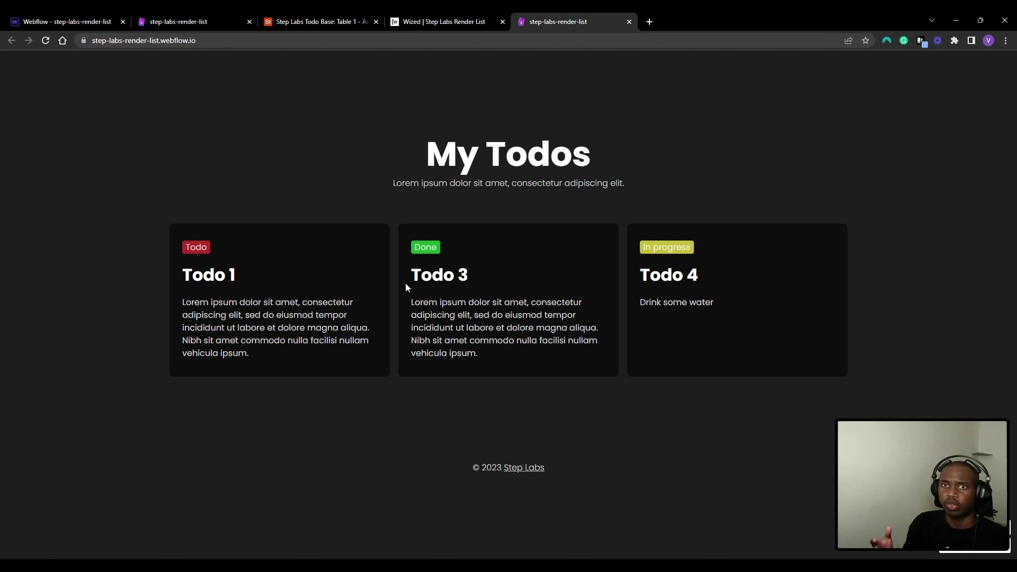
Reload the live My Todos page several times to observe how the cards load.
{"action": "left_click", "coordinate": [42, 42]}
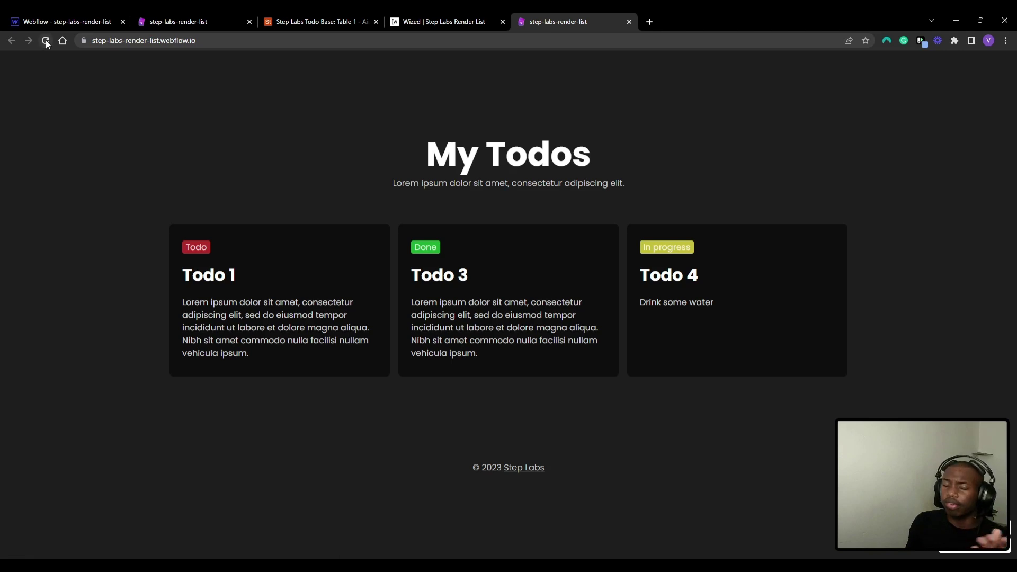
{"action": "left_click", "coordinate": [46, 40]}
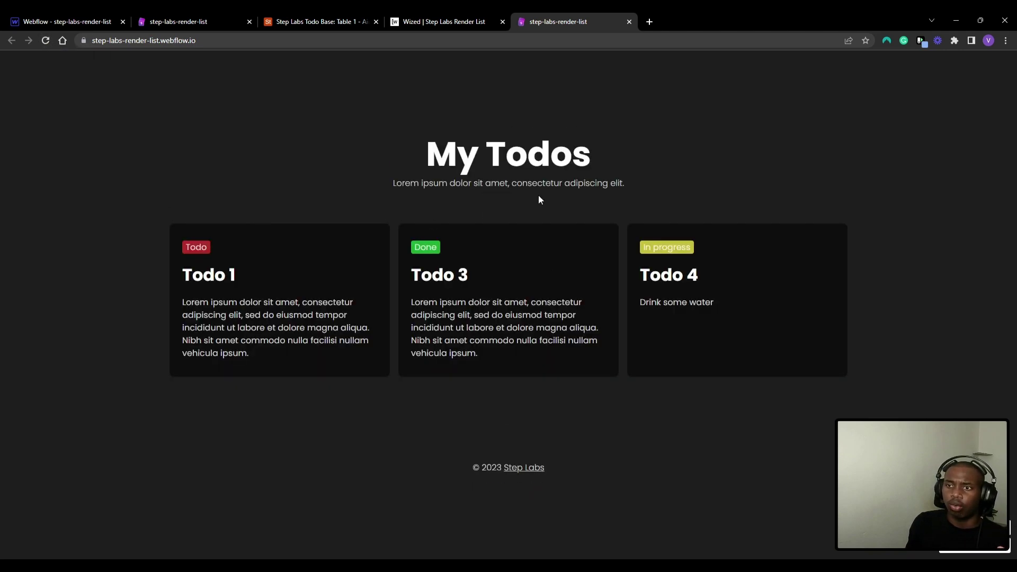
{"action": "right_click", "coordinate": [517, 212]}
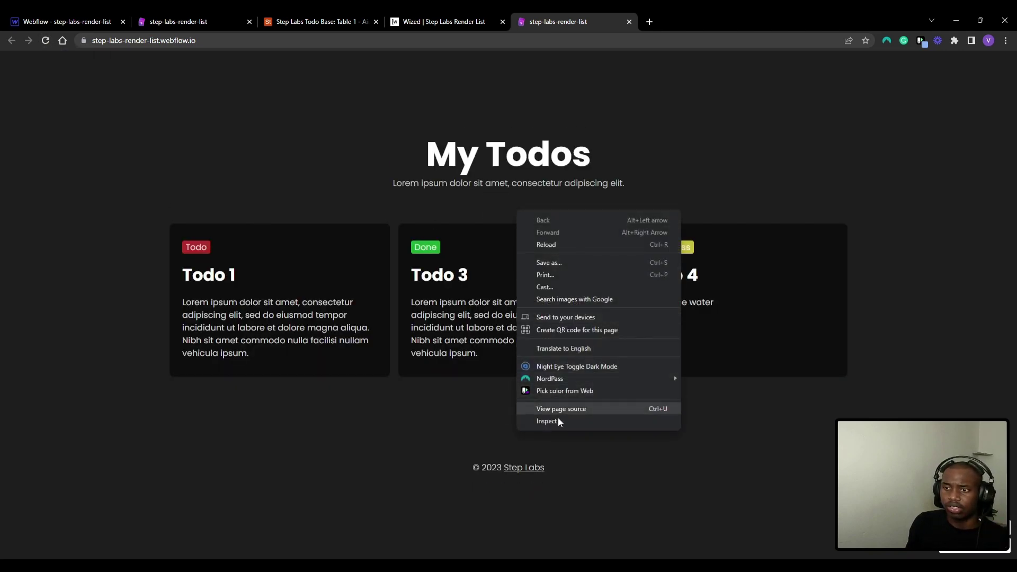
{"action": "left_click", "coordinate": [390, 199]}
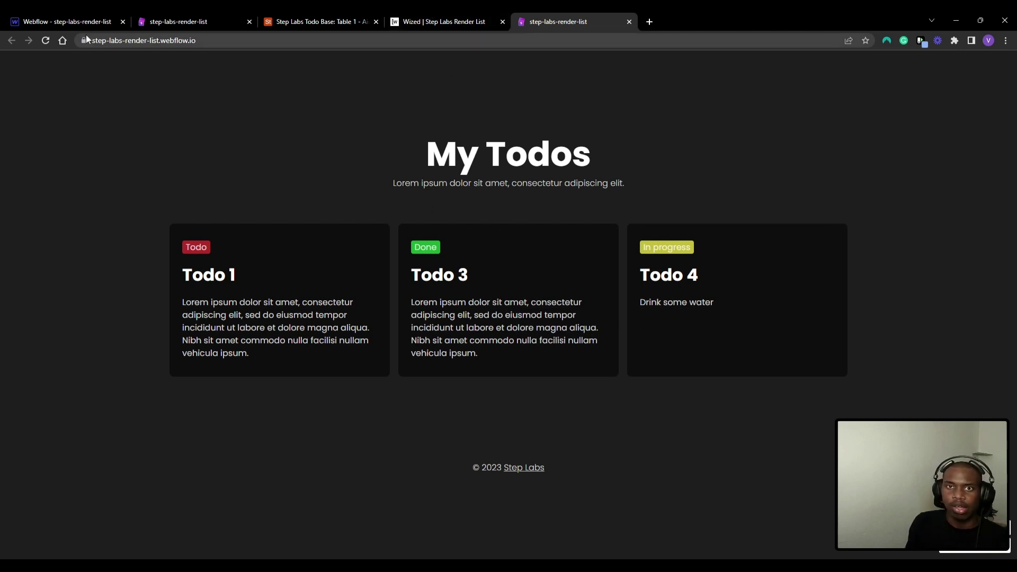
{"action": "left_click", "coordinate": [46, 41]}
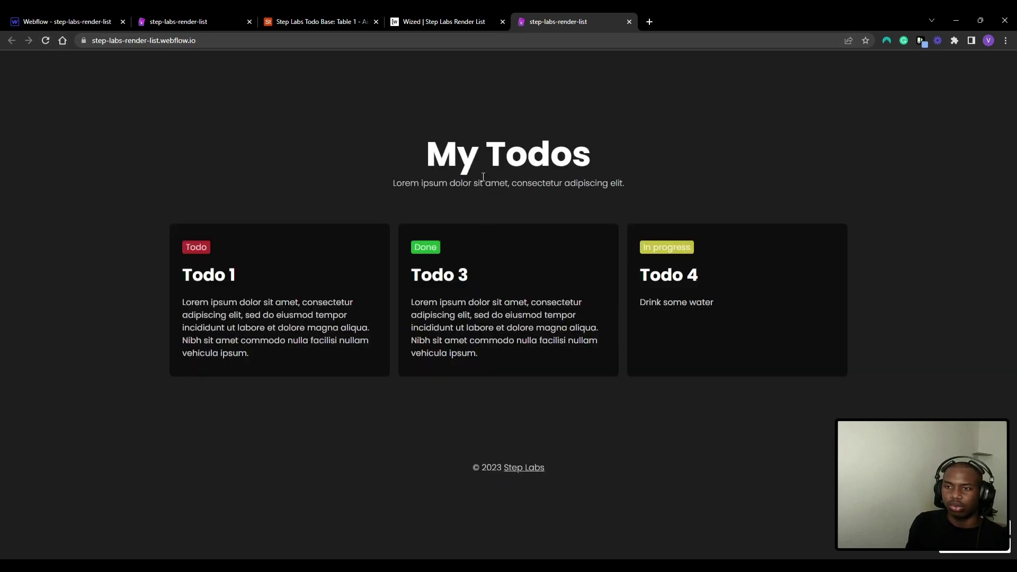
{"action": "left_click", "coordinate": [46, 41]}
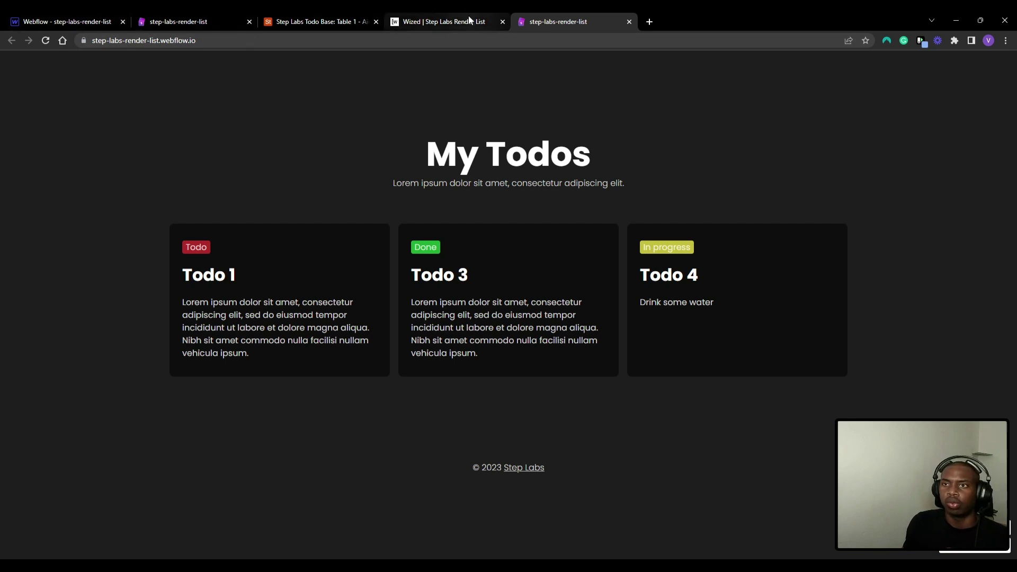
Switch to the Webflow Designer, set the hidden loader-wrapper's display to Block and preview the loading overlay.
{"action": "left_click", "coordinate": [106, 17]}
{"action": "left_click", "coordinate": [183, 145]}
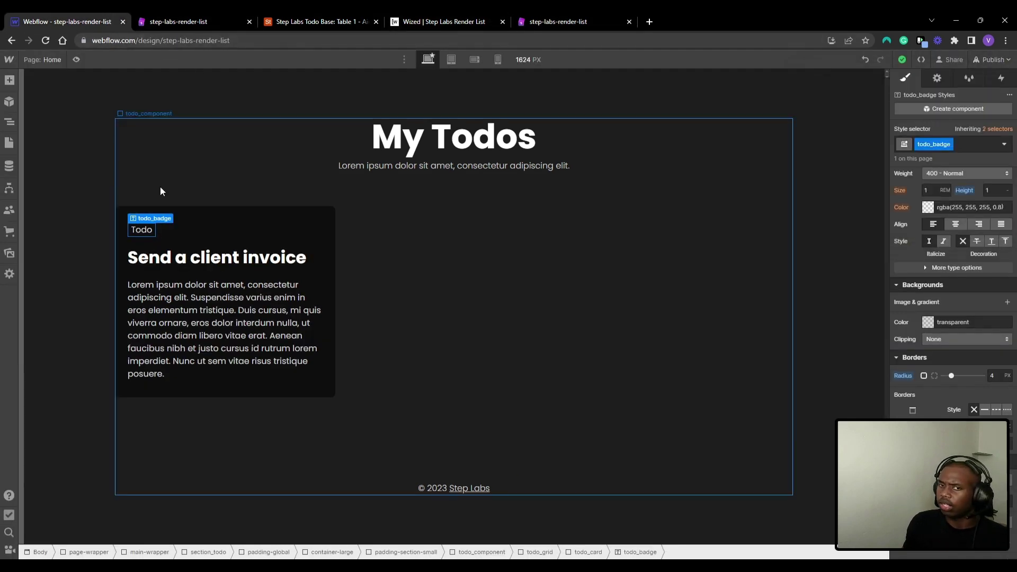
{"action": "left_click", "coordinate": [9, 143]}
{"action": "left_click", "coordinate": [10, 141]}
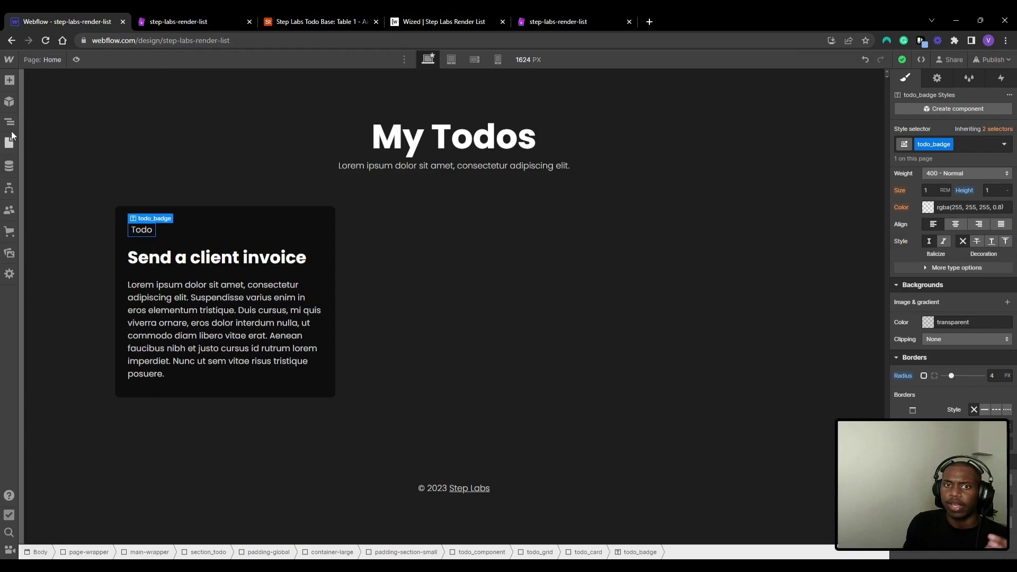
{"action": "left_click", "coordinate": [9, 122]}
{"action": "left_click", "coordinate": [65, 137]}
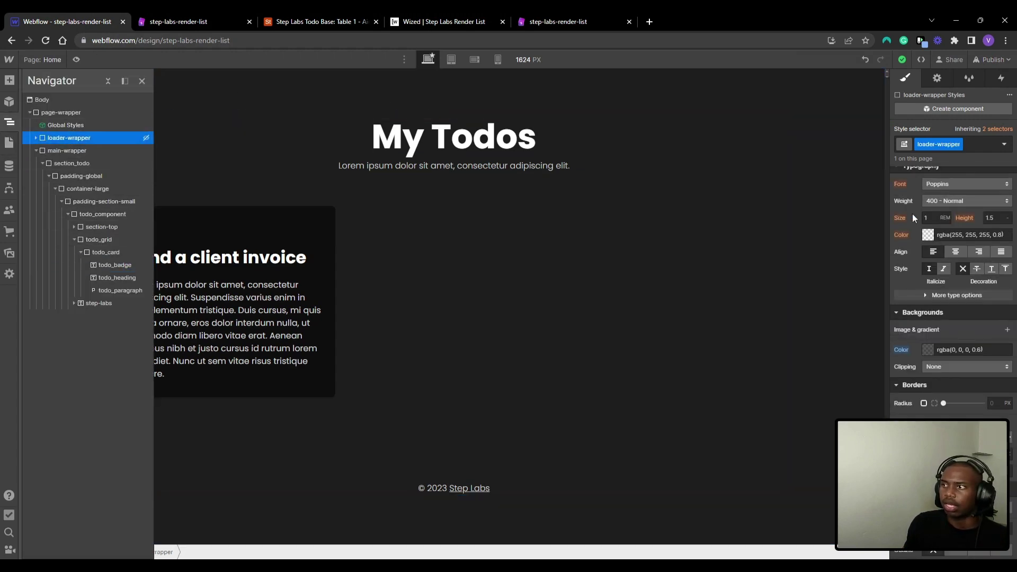
{"action": "scroll", "coordinate": [971, 247], "scroll_direction": "up", "scroll_amount": 6}
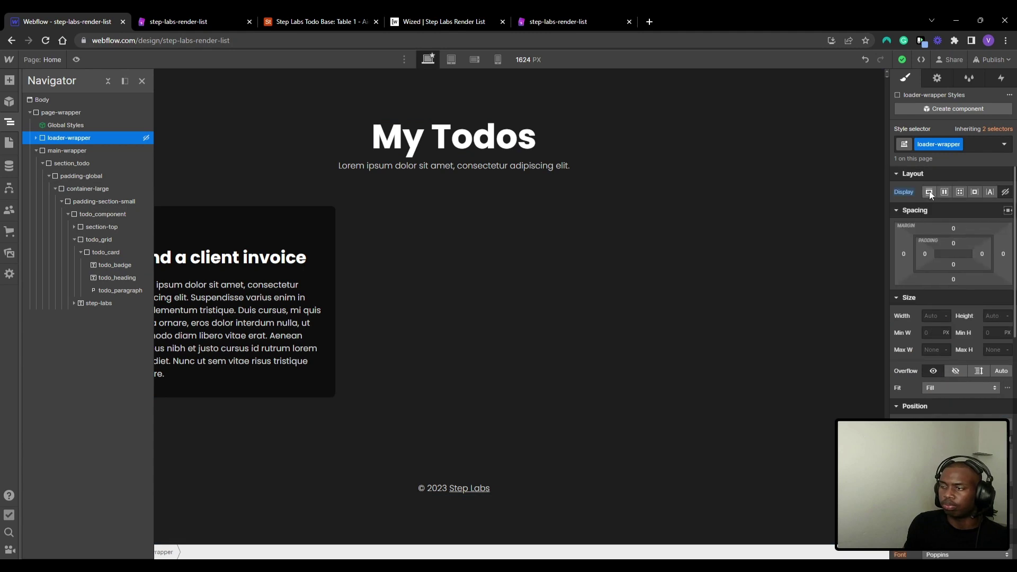
{"action": "left_click", "coordinate": [929, 191]}
{"action": "left_click", "coordinate": [141, 80]}
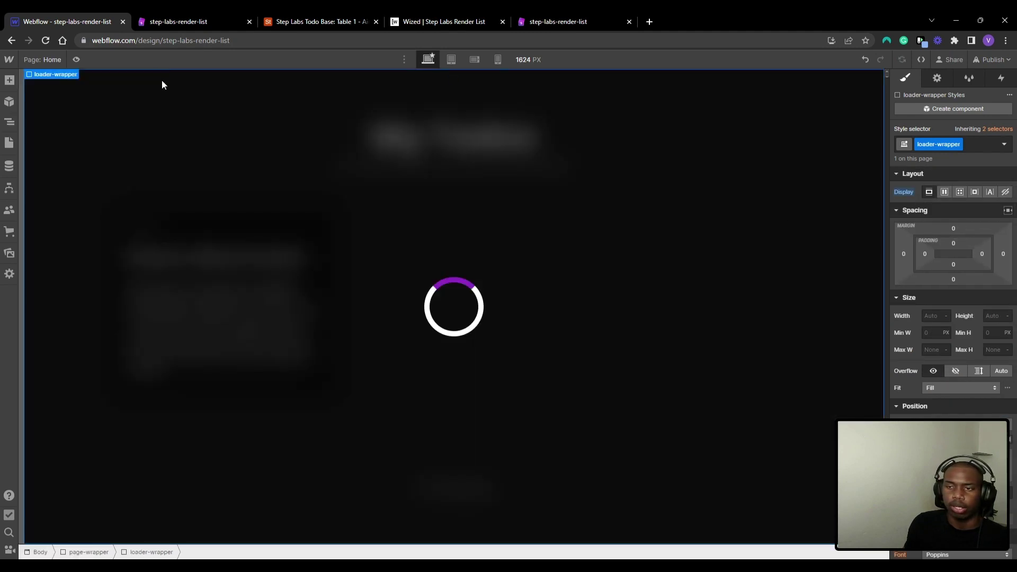
{"action": "left_click", "coordinate": [76, 59]}
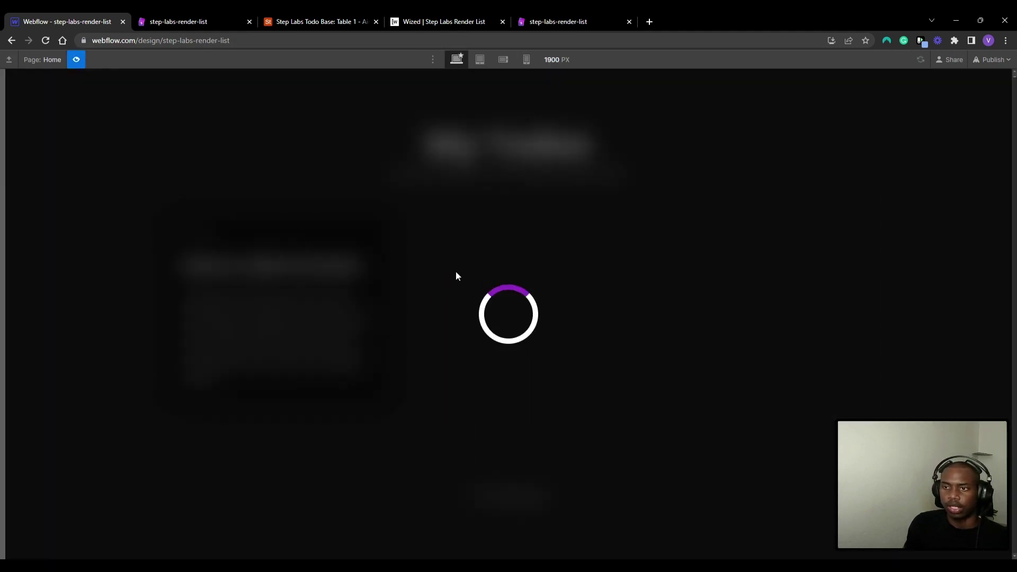
{"action": "left_click", "coordinate": [76, 60]}
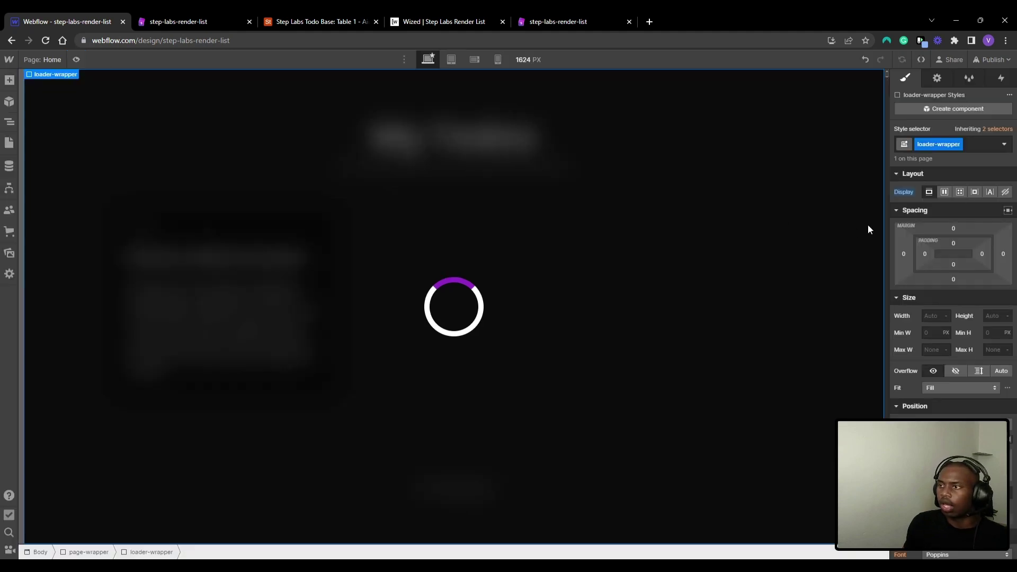
Set the loader ring's width and height to 5 rem.
{"action": "left_click", "coordinate": [451, 286]}
{"action": "scroll", "coordinate": [964, 381], "scroll_direction": "down", "scroll_amount": 1}
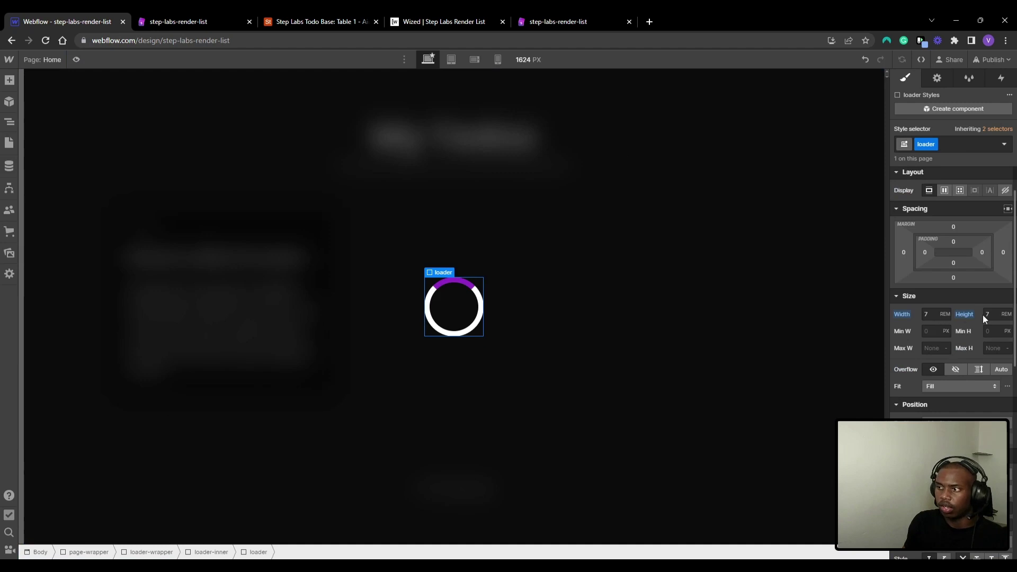
{"action": "left_click", "coordinate": [934, 315]}
{"action": "type", "text": "5"}
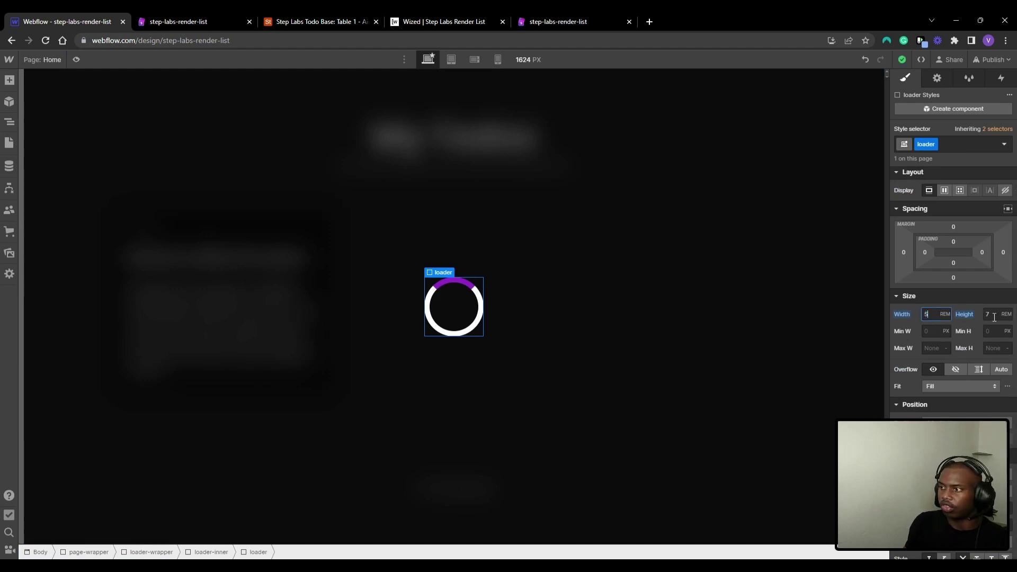
{"action": "key", "text": "Tab"}
{"action": "type", "text": "5"}
{"action": "key", "text": "Return"}
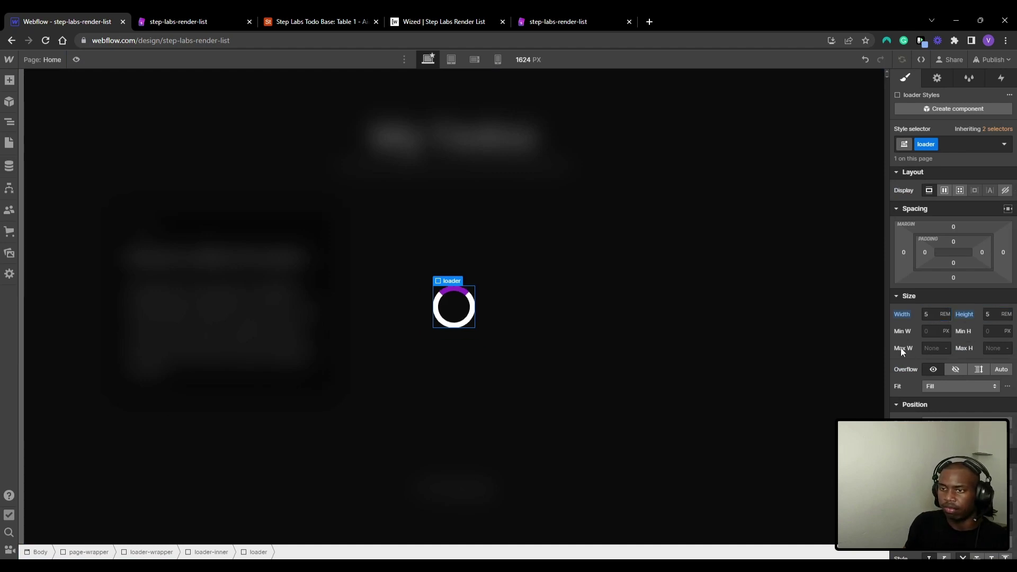
Examine the border style, width and color of the loader's right and top sides.
{"action": "scroll", "coordinate": [909, 371], "scroll_direction": "down", "scroll_amount": 10}
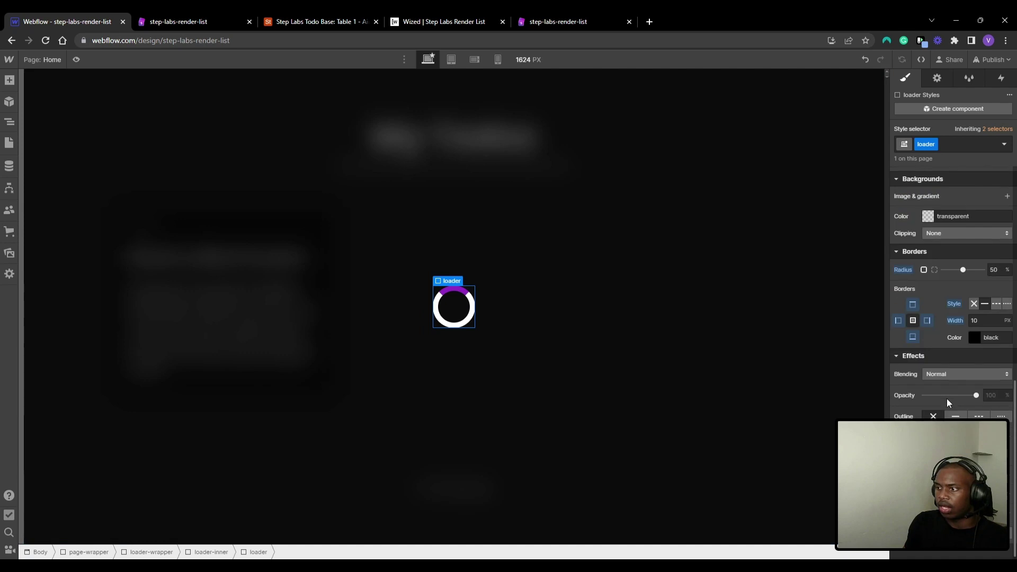
{"action": "left_click", "coordinate": [912, 298]}
{"action": "left_click", "coordinate": [927, 315]}
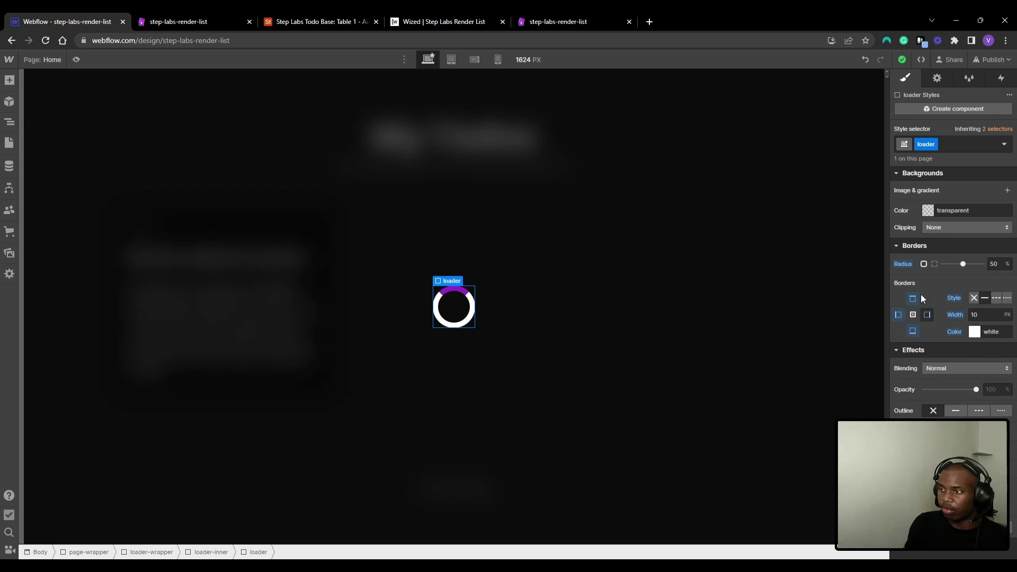
{"action": "left_click", "coordinate": [913, 298]}
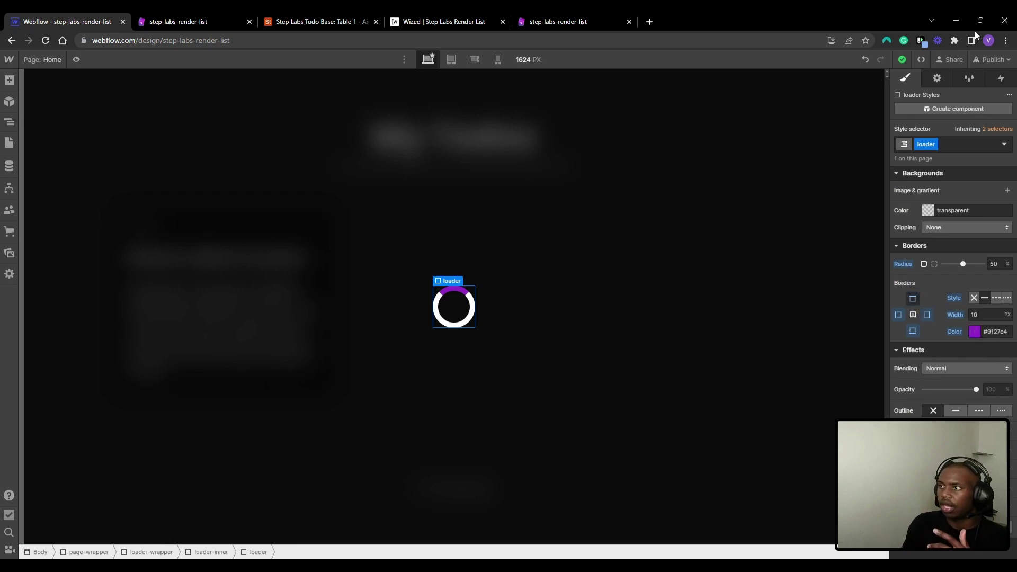
Add a Page load trigger that starts an animation when the page starts loading.
{"action": "left_click", "coordinate": [998, 85]}
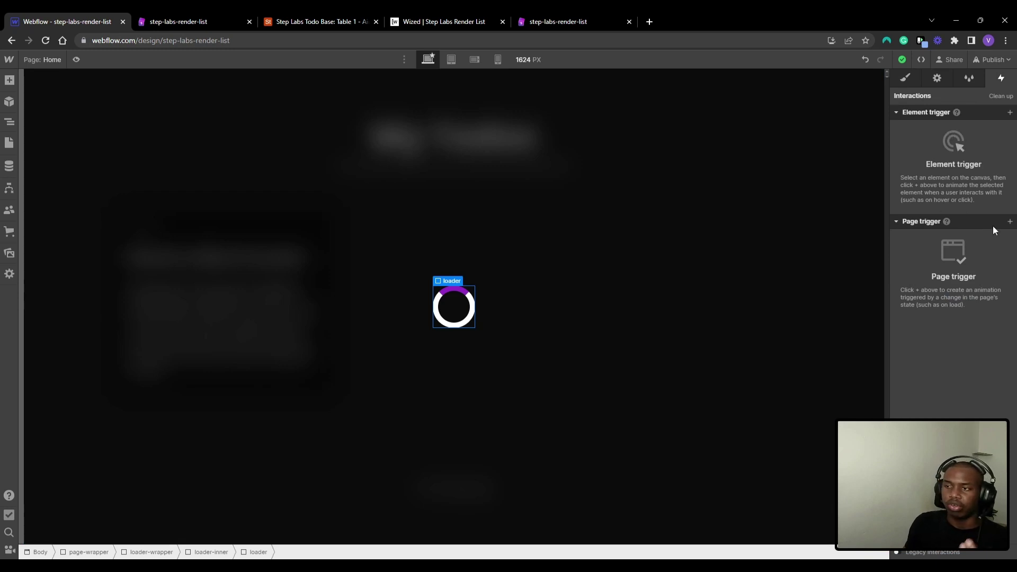
{"action": "left_click", "coordinate": [1010, 223]}
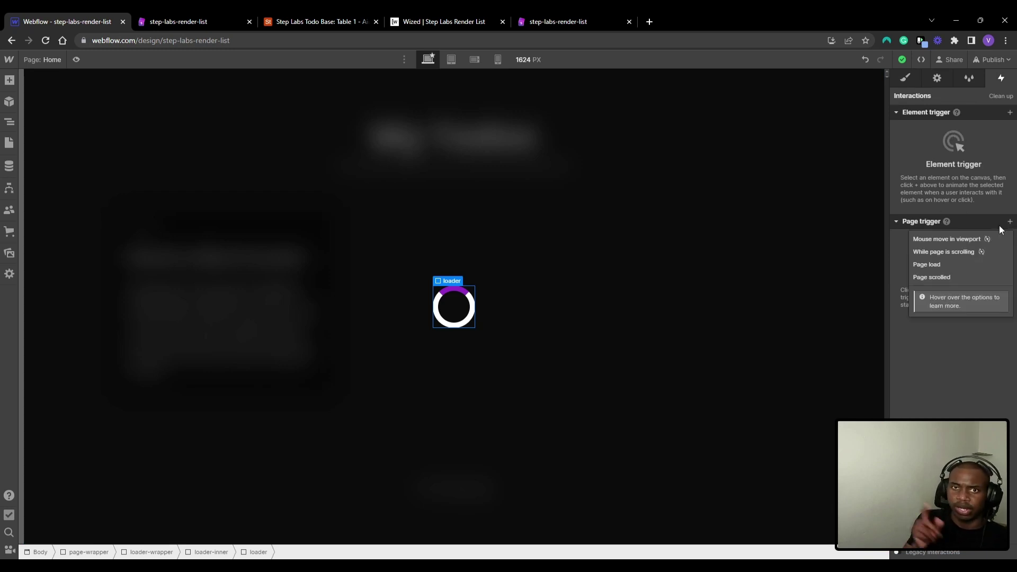
{"action": "left_click", "coordinate": [948, 265]}
{"action": "left_click", "coordinate": [981, 167]}
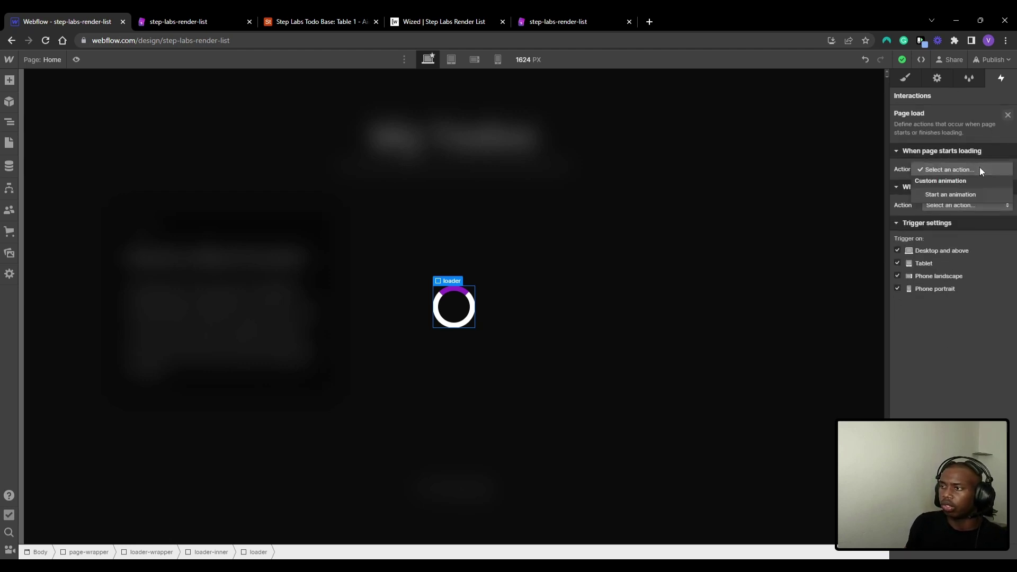
{"action": "left_click", "coordinate": [975, 180]}
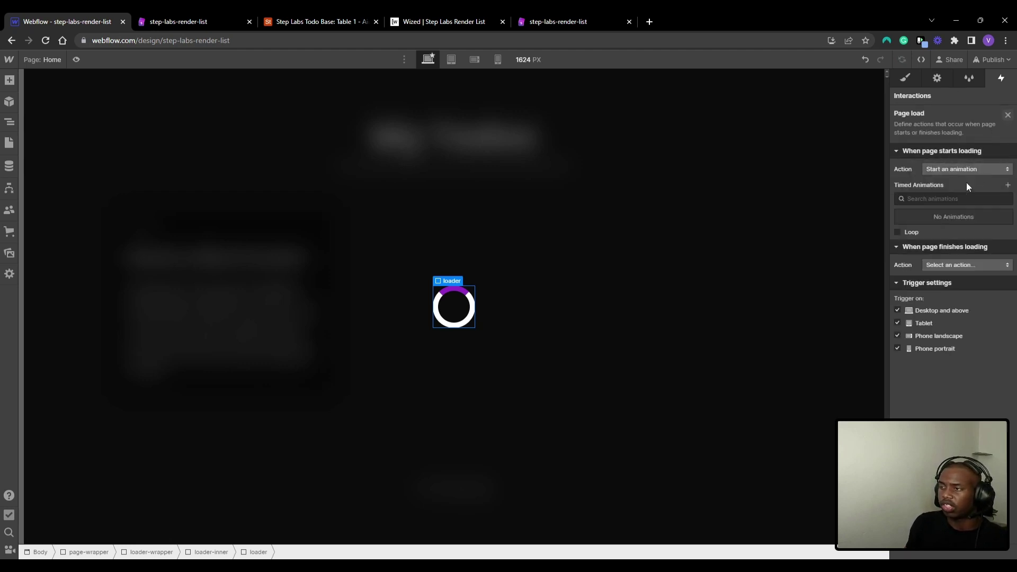
Create a timed animation named Spinner and add a Rotate action for the loader element.
{"action": "left_click", "coordinate": [1008, 184]}
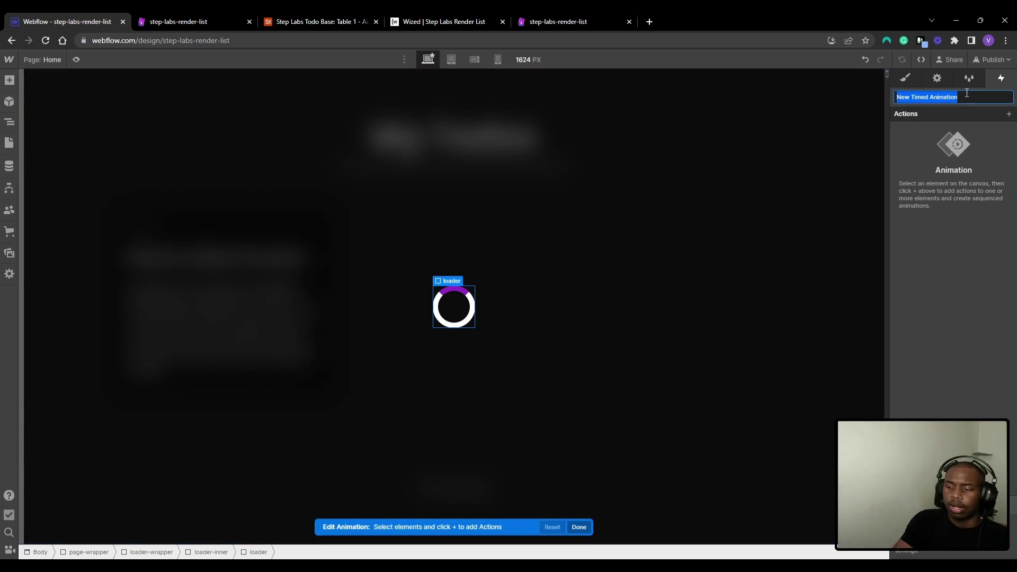
{"action": "type", "text": "s"}
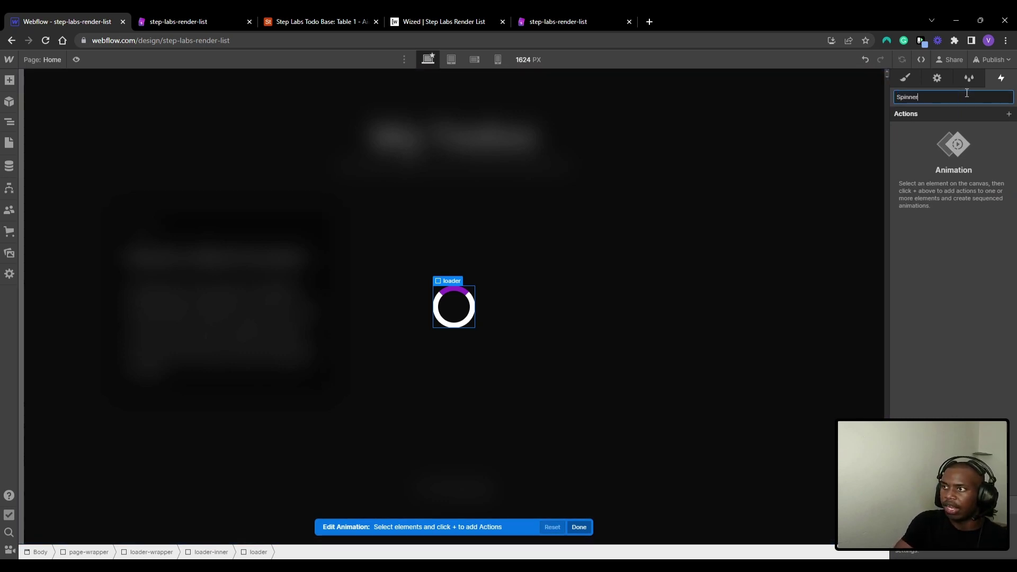
{"action": "key", "text": "Return"}
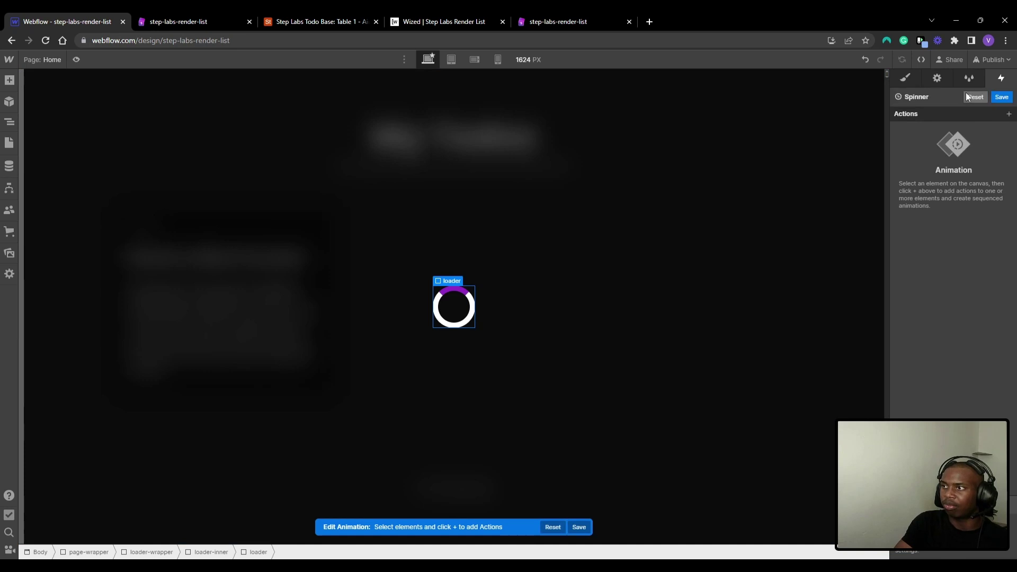
{"action": "left_click", "coordinate": [1009, 115]}
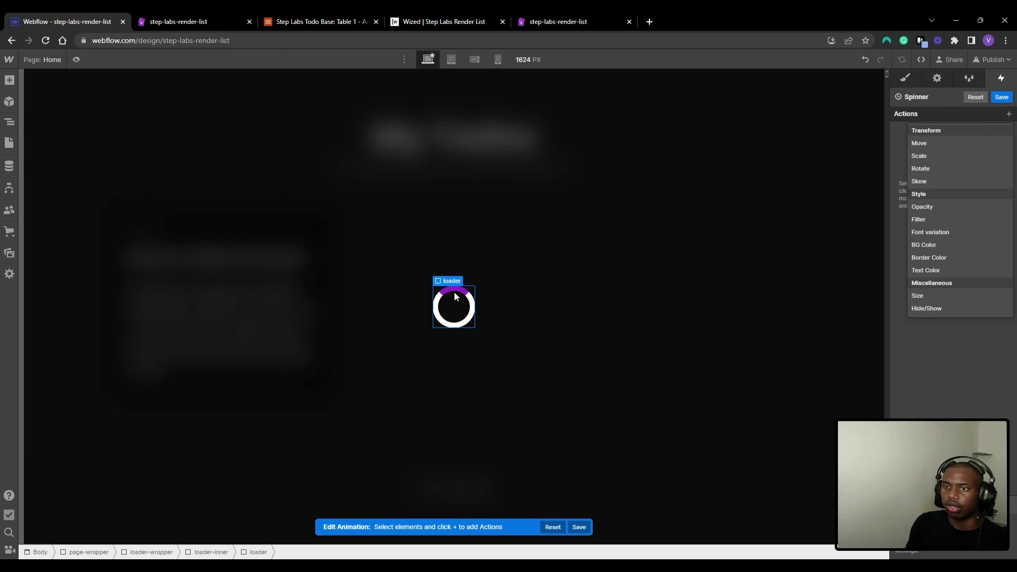
{"action": "left_click", "coordinate": [962, 166]}
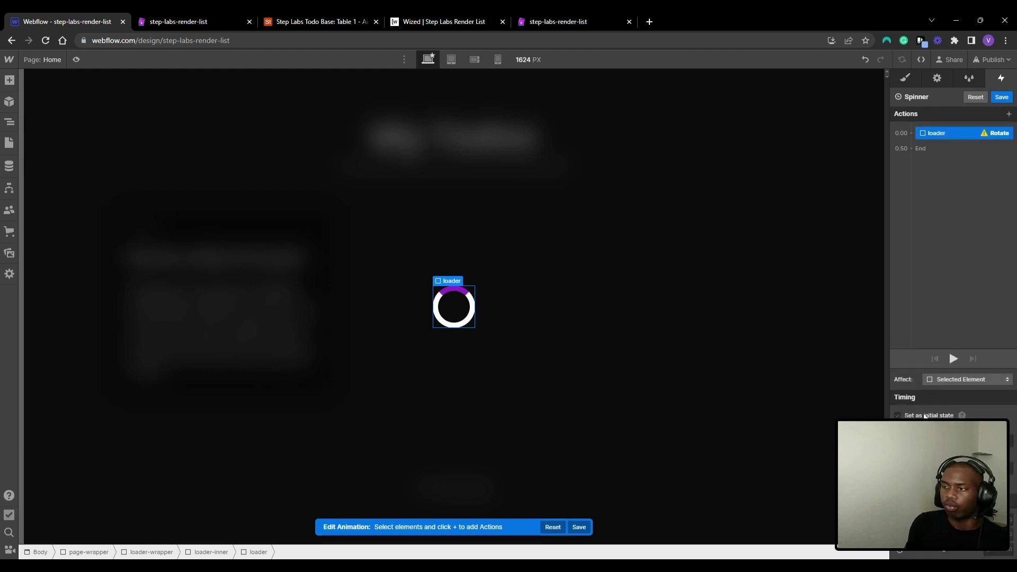
Duplicate the loader's Rotate action in the Spinner animation, set the copy's duration to 1 second and save the animation.
{"action": "left_click", "coordinate": [953, 416]}
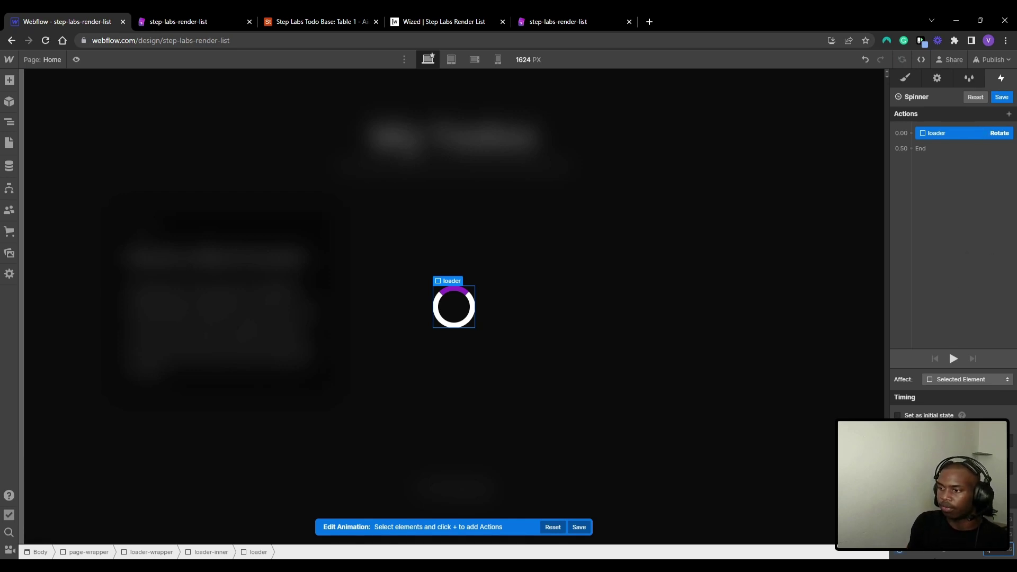
{"action": "right_click", "coordinate": [984, 140]}
{"action": "left_click", "coordinate": [978, 134]}
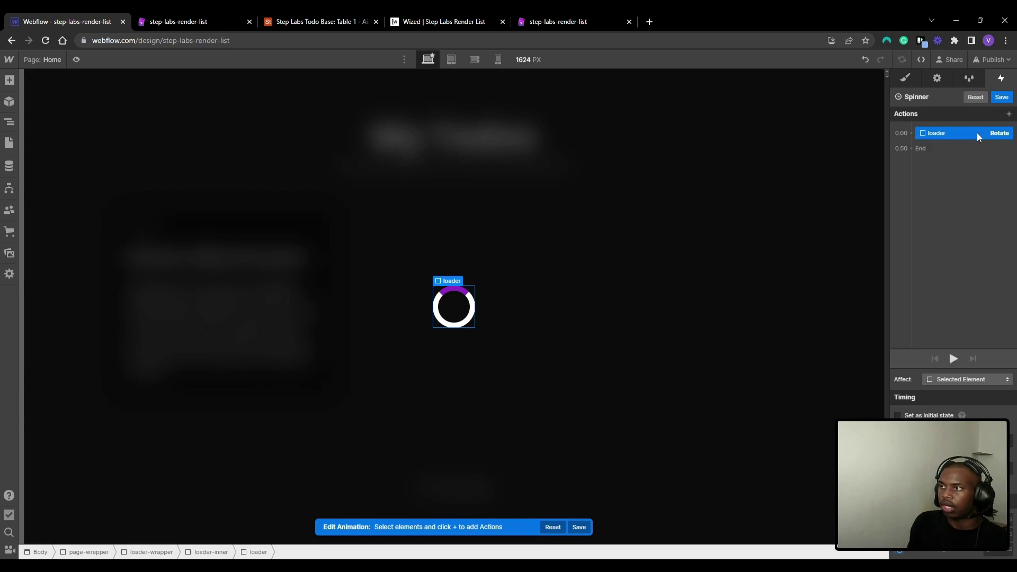
{"action": "right_click", "coordinate": [978, 134]}
{"action": "left_click", "coordinate": [981, 171]}
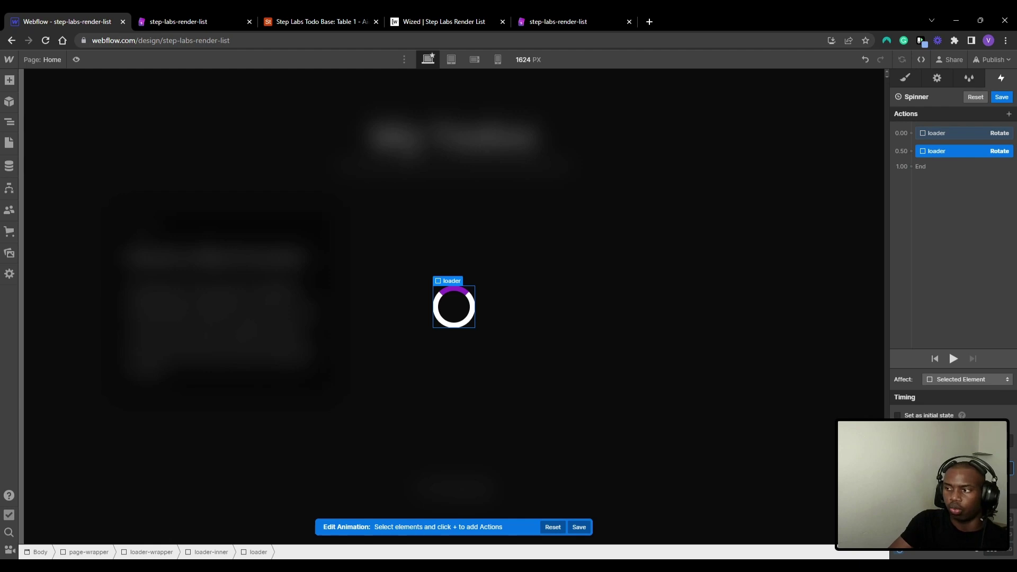
{"action": "type", "text": "1"}
{"action": "key", "text": "Return"}
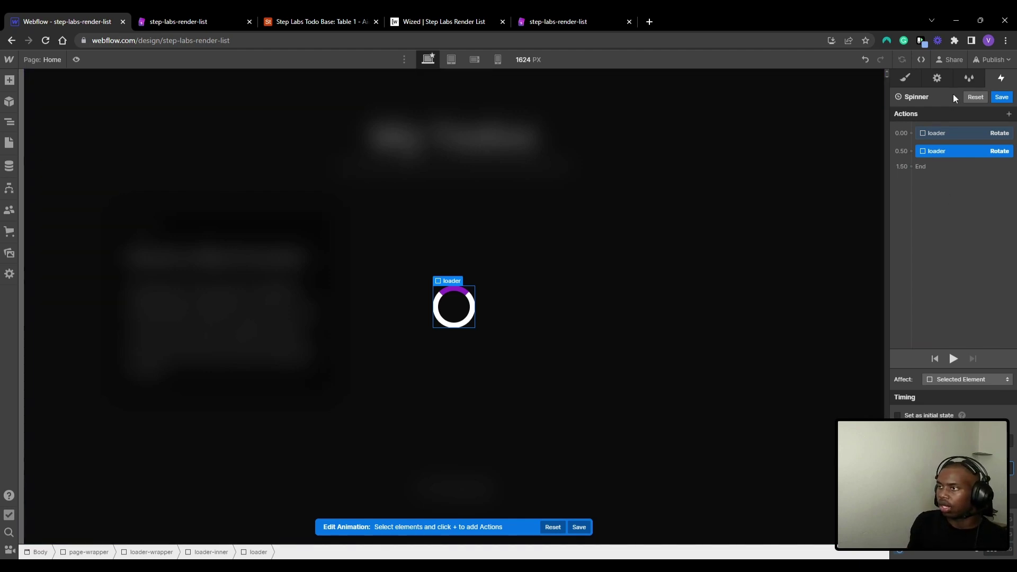
{"action": "left_click", "coordinate": [999, 98]}
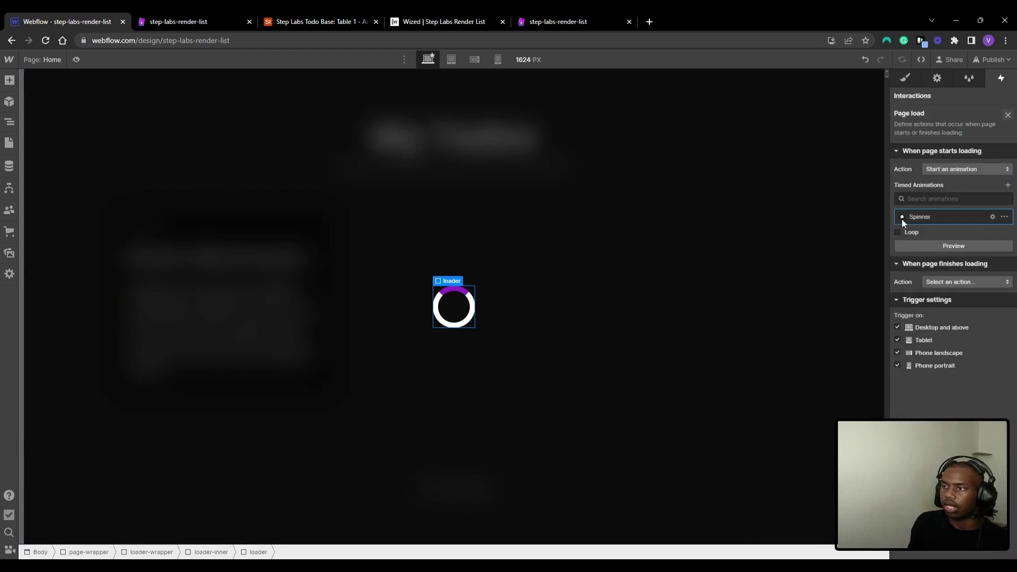
Preview the Spinner animation several times to check how the loader ring rotates.
{"action": "left_click", "coordinate": [930, 244]}
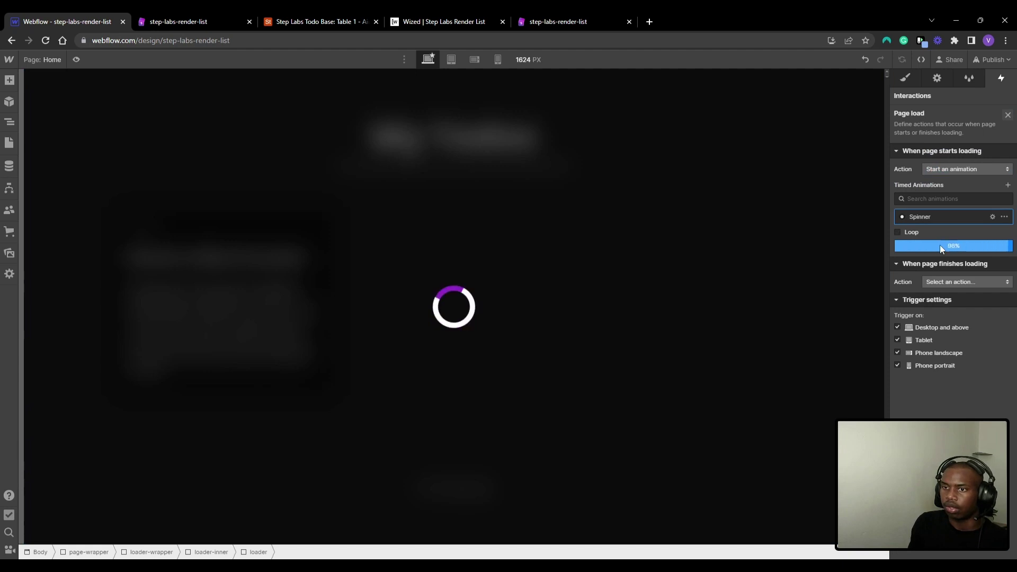
{"action": "left_click", "coordinate": [939, 246]}
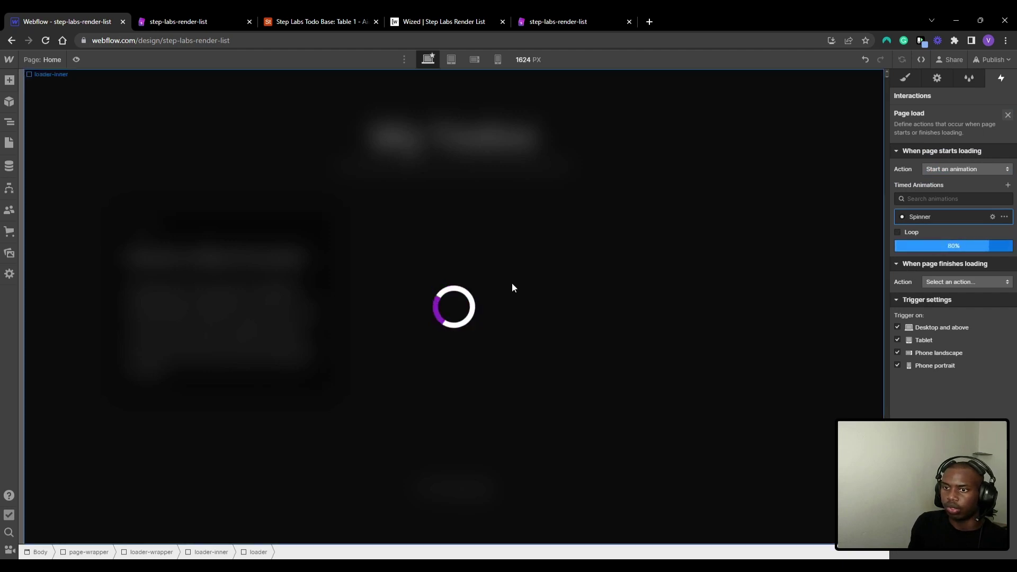
{"action": "left_click", "coordinate": [927, 248]}
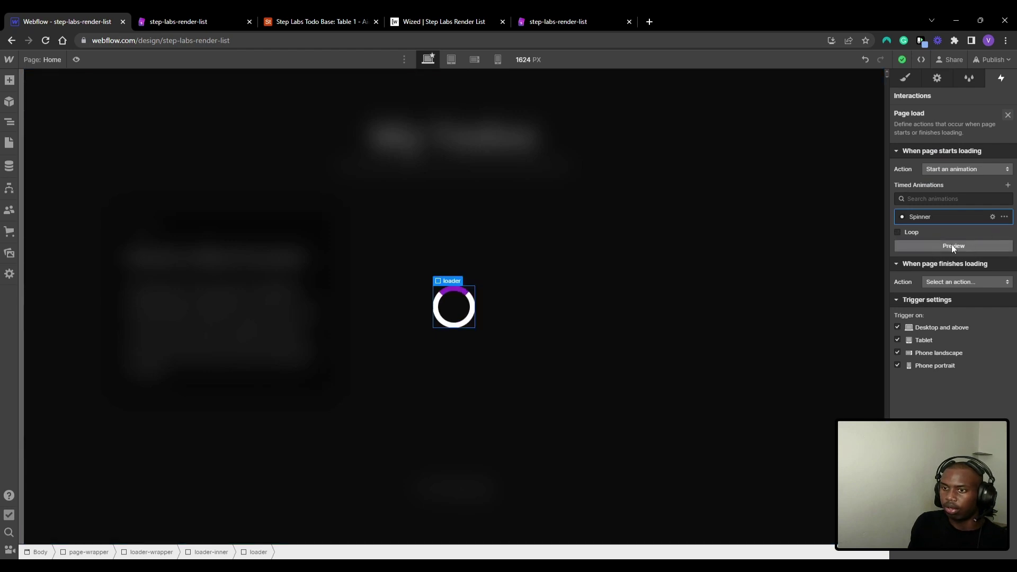
{"action": "left_click", "coordinate": [968, 248]}
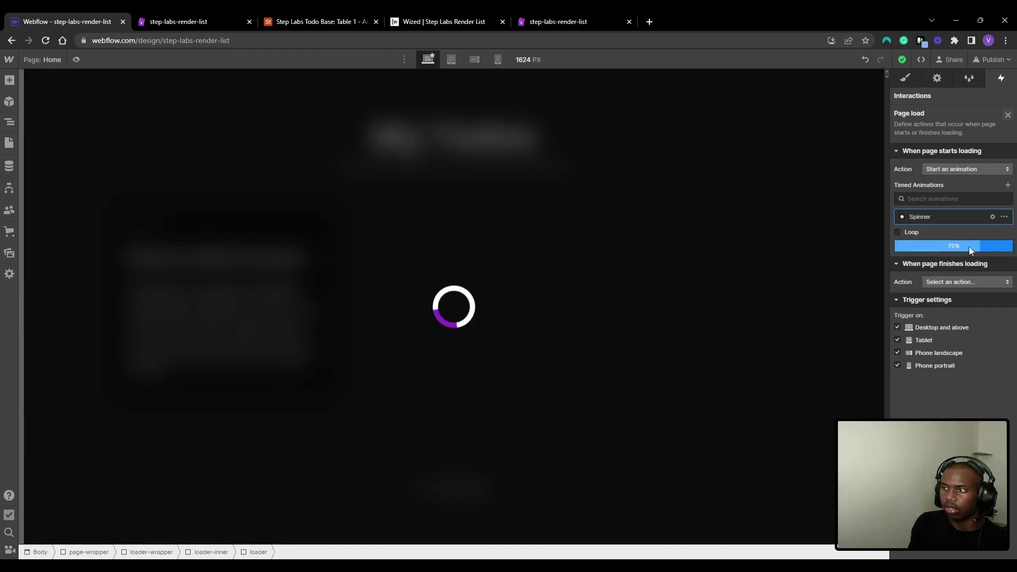
Set the duration of Spinner's first Rotate action to 0 seconds, save the animation and preview it.
{"action": "left_click", "coordinate": [993, 218]}
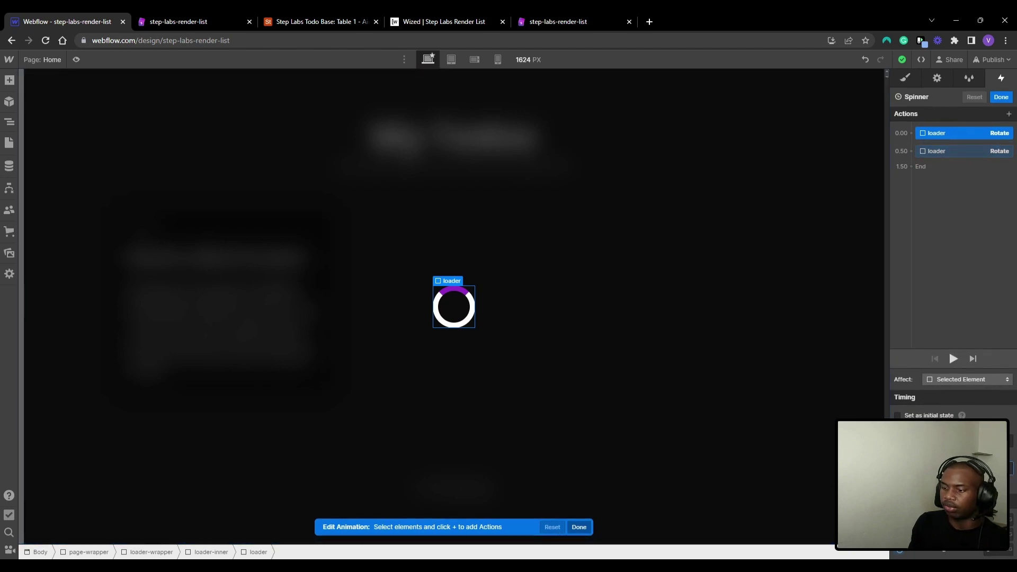
{"action": "key", "text": "Return"}
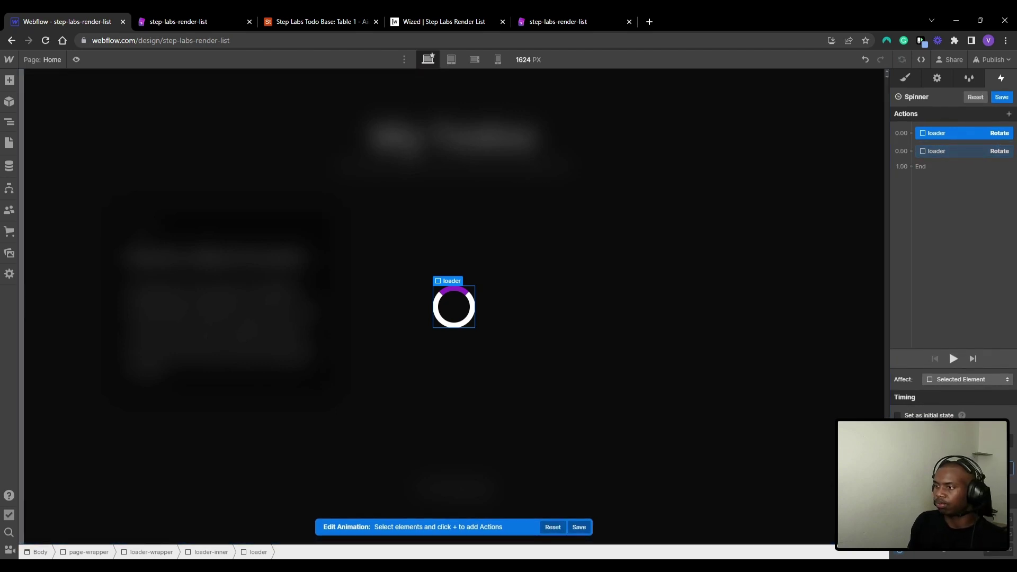
{"action": "left_click", "coordinate": [998, 100]}
{"action": "left_click", "coordinate": [974, 247]}
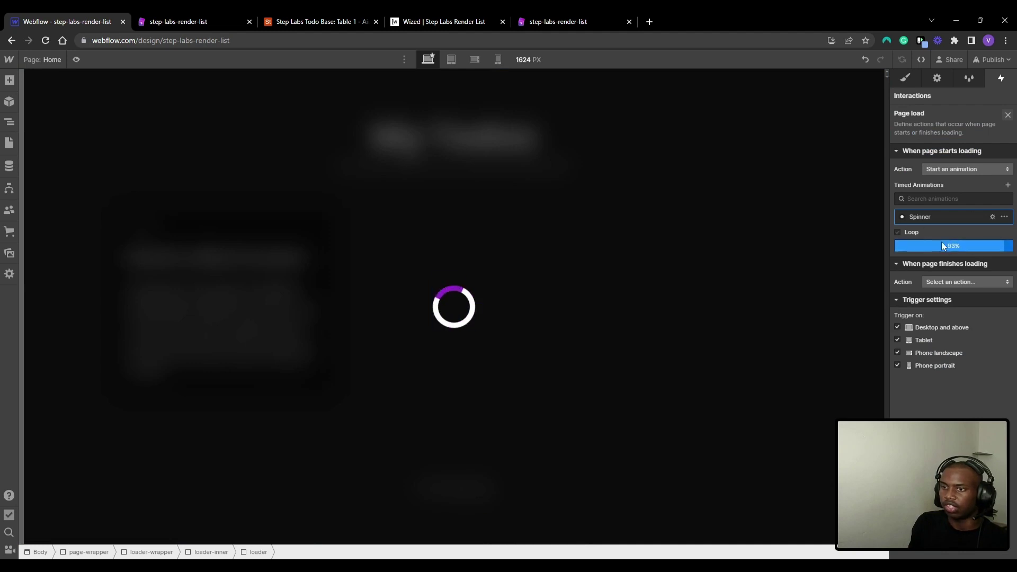
{"action": "left_click", "coordinate": [950, 245]}
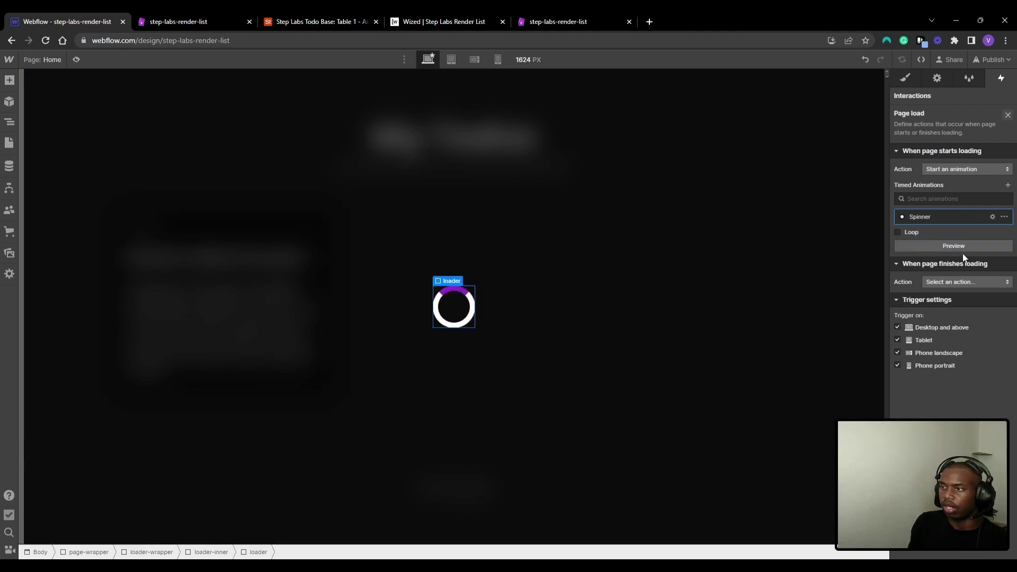
Make the Spinner animation loop and preview its continuous rotation.
{"action": "left_click", "coordinate": [915, 232]}
{"action": "left_click", "coordinate": [918, 246]}
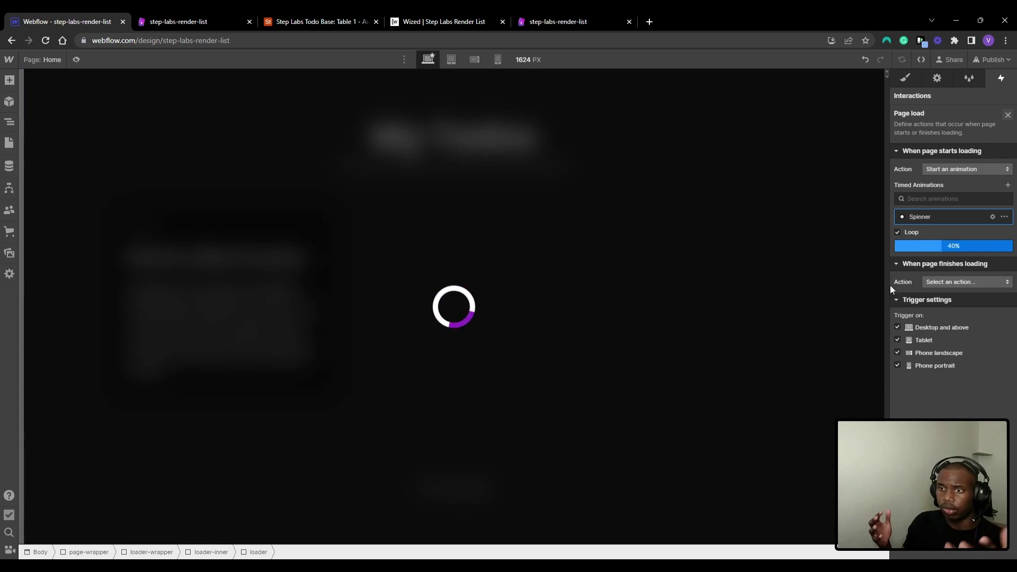
{"action": "left_click", "coordinate": [928, 246]}
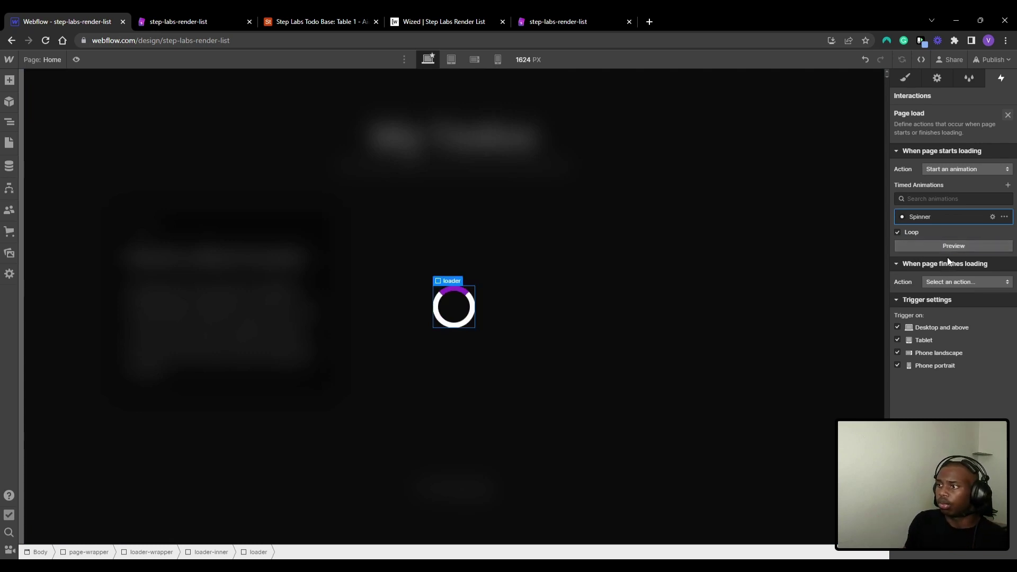
Examine the position, typography, background and border styles of the loader-wrapper element.
{"action": "left_click", "coordinate": [910, 78]}
{"action": "left_click", "coordinate": [622, 144]}
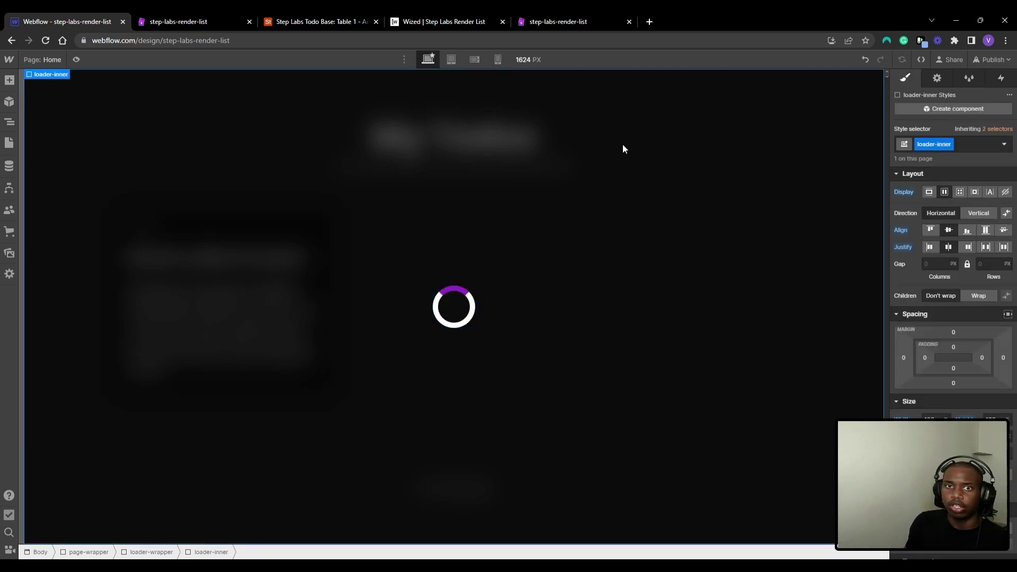
{"action": "key", "text": "z"}
{"action": "left_click", "coordinate": [68, 137]}
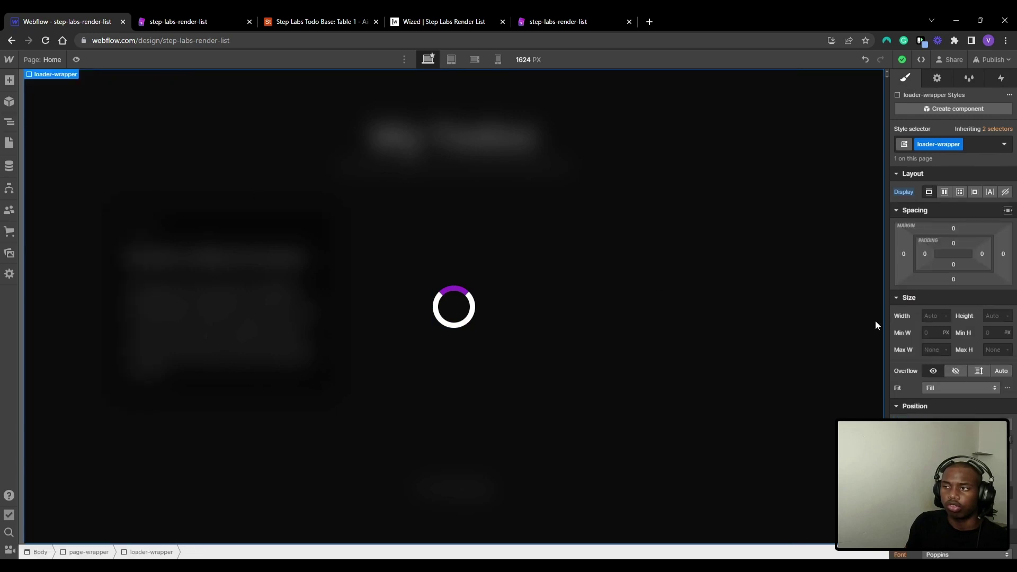
{"action": "scroll", "coordinate": [967, 307], "scroll_direction": "down", "scroll_amount": 5}
{"action": "scroll", "coordinate": [967, 307], "scroll_direction": "down", "scroll_amount": 4}
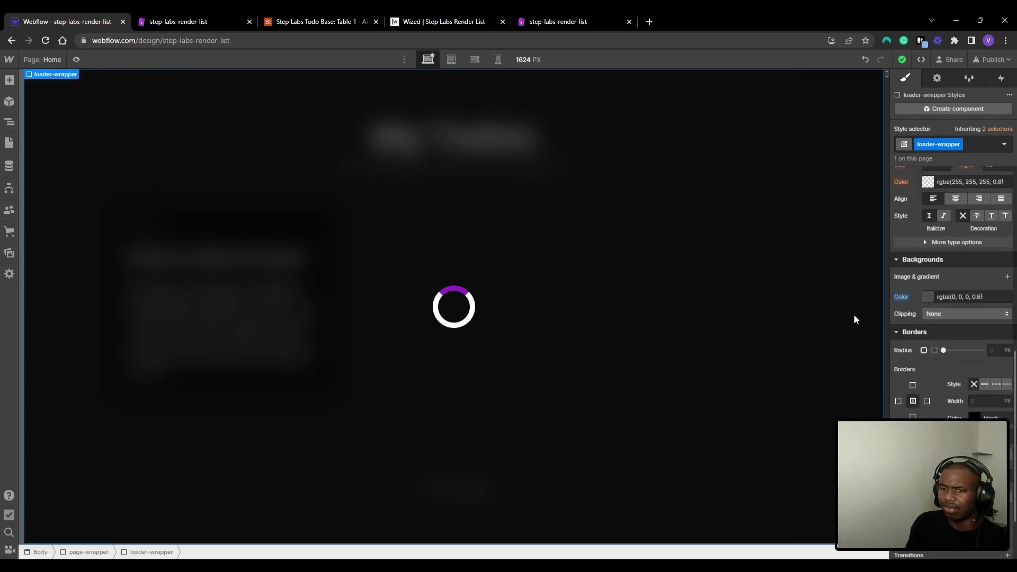
{"action": "scroll", "coordinate": [946, 403], "scroll_direction": "down", "scroll_amount": 2}
{"action": "scroll", "coordinate": [926, 386], "scroll_direction": "up", "scroll_amount": 4}
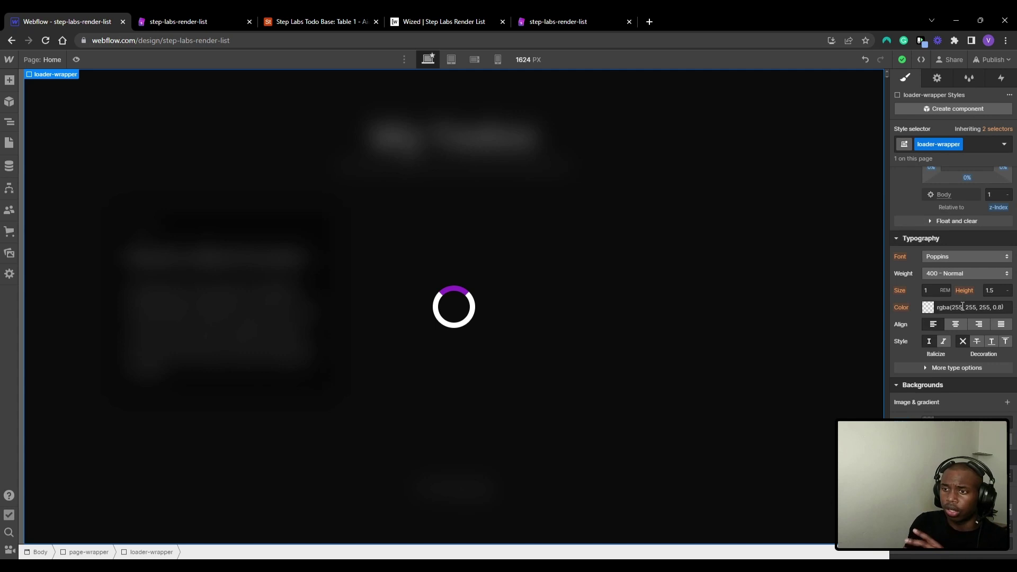
{"action": "scroll", "coordinate": [962, 309], "scroll_direction": "up", "scroll_amount": 5}
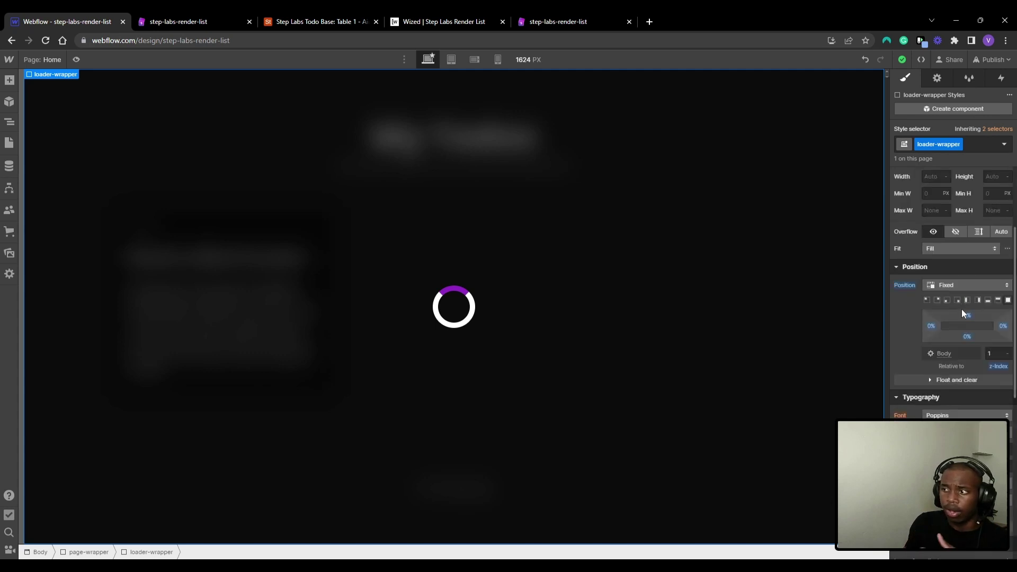
Publish the site to the step-labs-render-list.webflow.io staging domain, then switch to Wized and reload the index page there.
{"action": "left_click", "coordinate": [996, 60]}
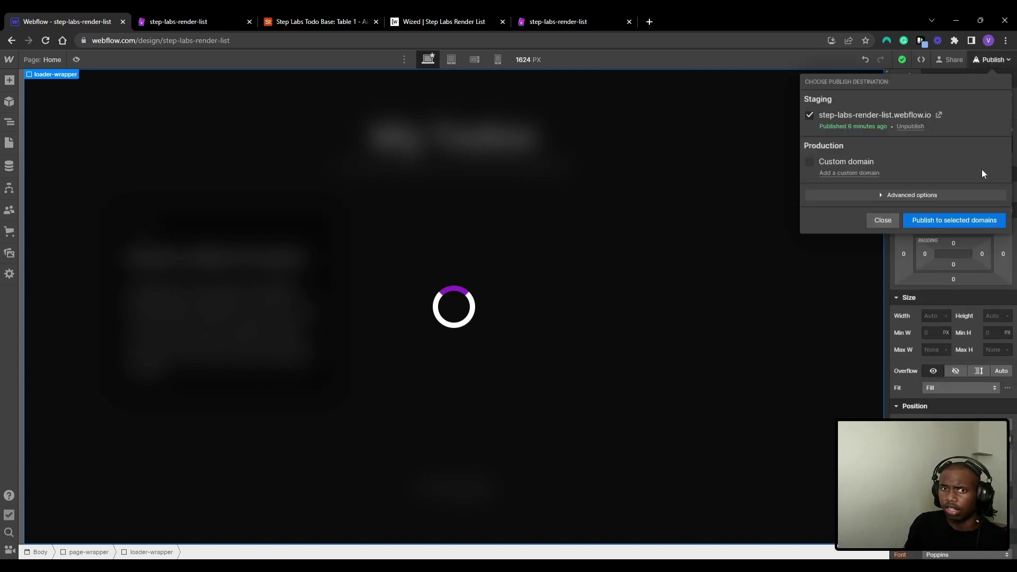
{"action": "left_click", "coordinate": [957, 221]}
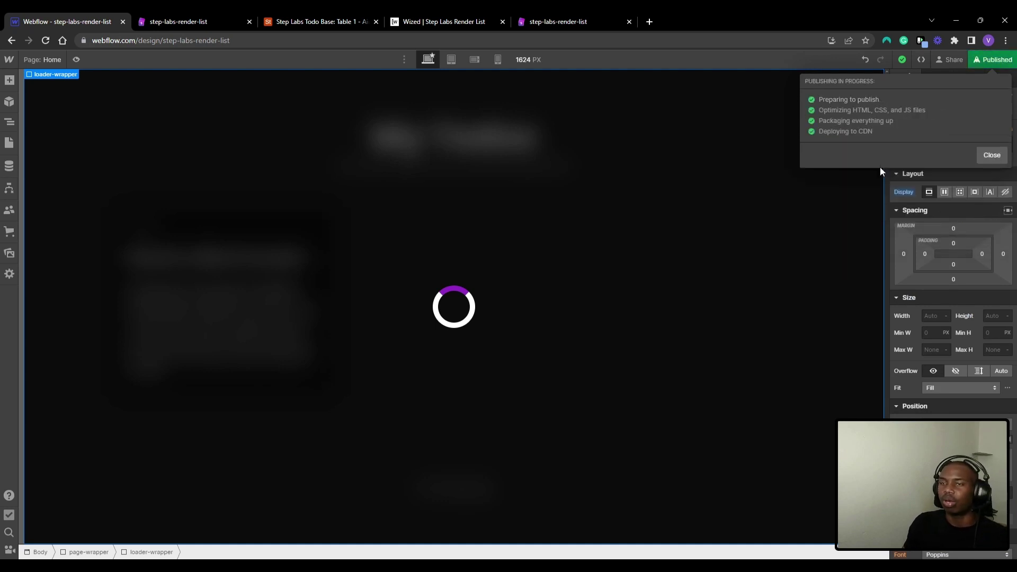
{"action": "left_click", "coordinate": [485, 13]}
{"action": "key", "text": "ctrl+Tab"}
{"action": "key", "text": "ctrl+shift+Tab"}
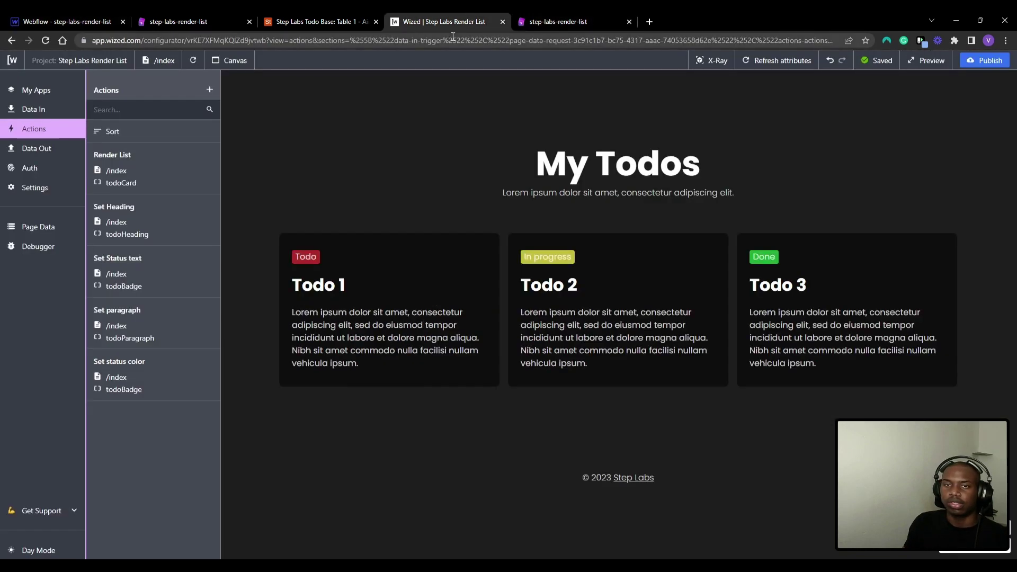
{"action": "left_click", "coordinate": [193, 62]}
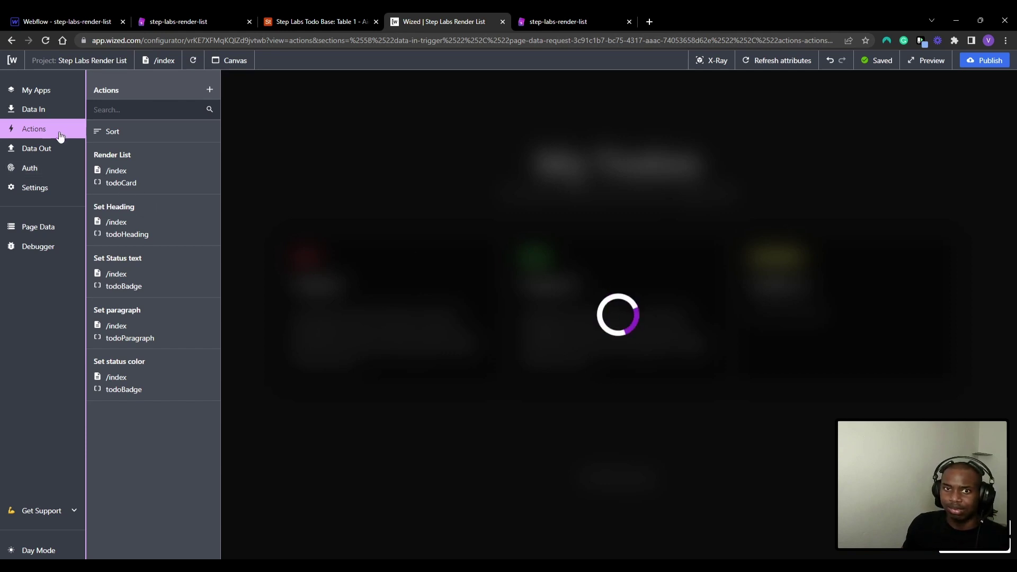
Create a Wized action named Hide loader and apply it to the loaderWrapper attribute.
{"action": "left_click", "coordinate": [210, 90]}
{"action": "left_click", "coordinate": [262, 130]}
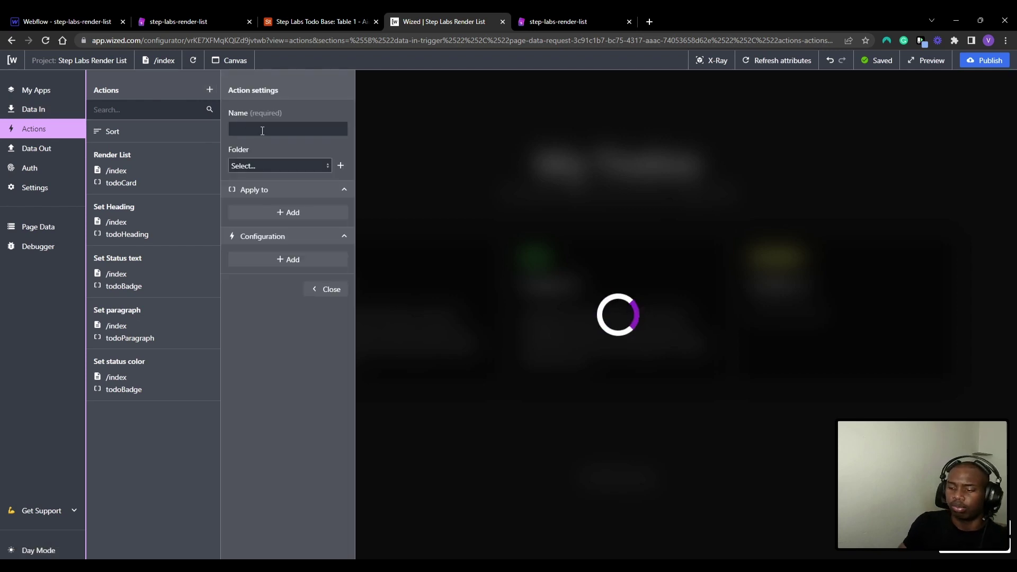
{"action": "type", "text": "Hide loa"}
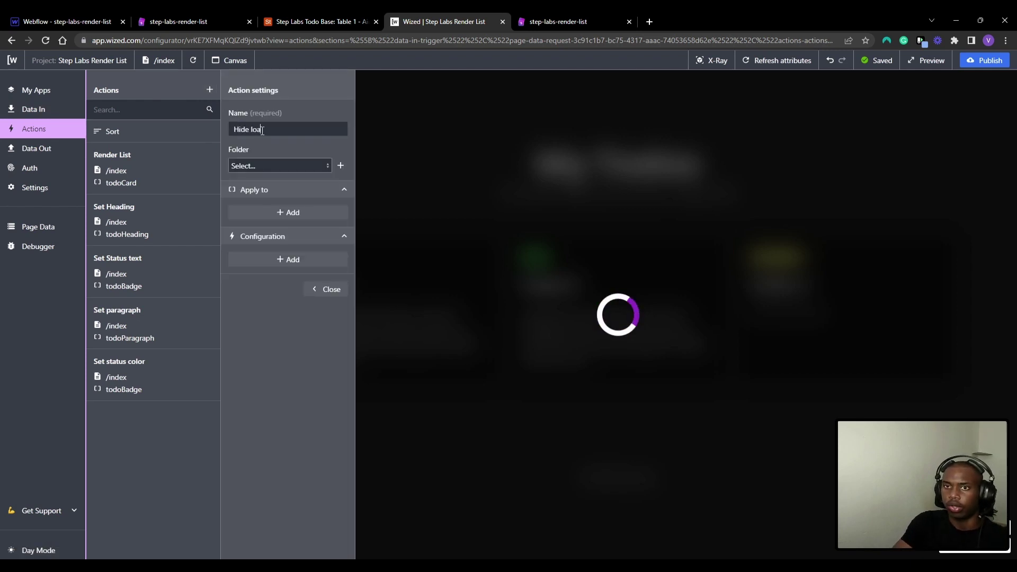
{"action": "type", "text": "der"}
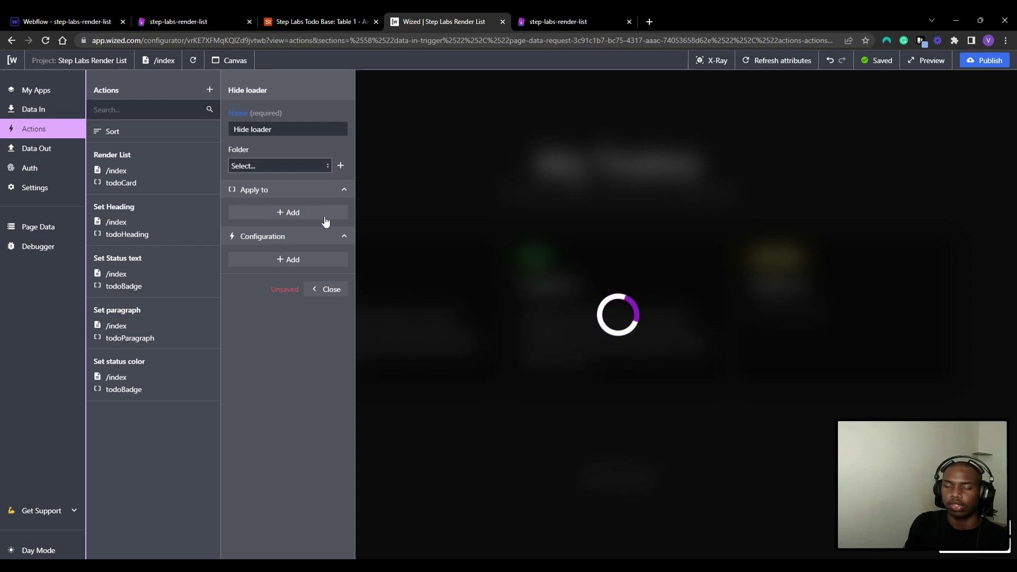
{"action": "left_click", "coordinate": [326, 214]}
{"action": "left_click", "coordinate": [317, 228]}
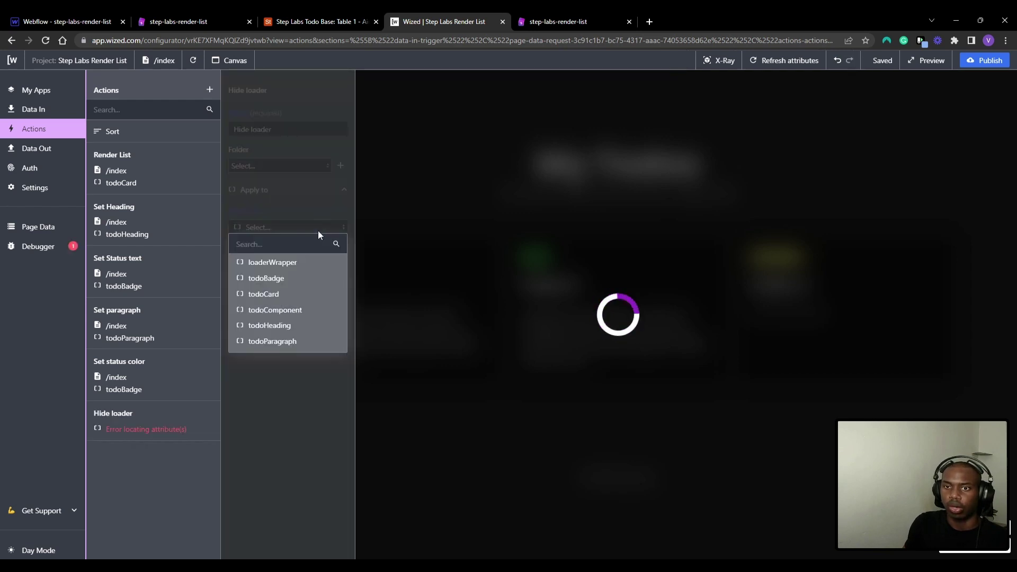
{"action": "left_click", "coordinate": [323, 267]}
Switch to Webflow and rename the loader-wrapper's custom attribute w-el to wized, keeping the value loaderWrapper.
{"action": "left_click", "coordinate": [31, 19]}
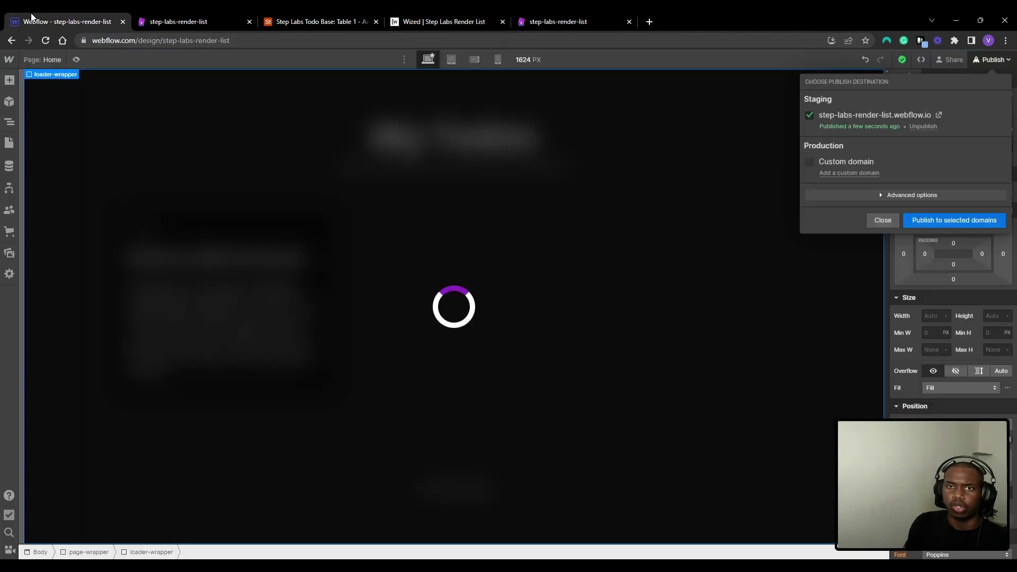
{"action": "left_click", "coordinate": [185, 151]}
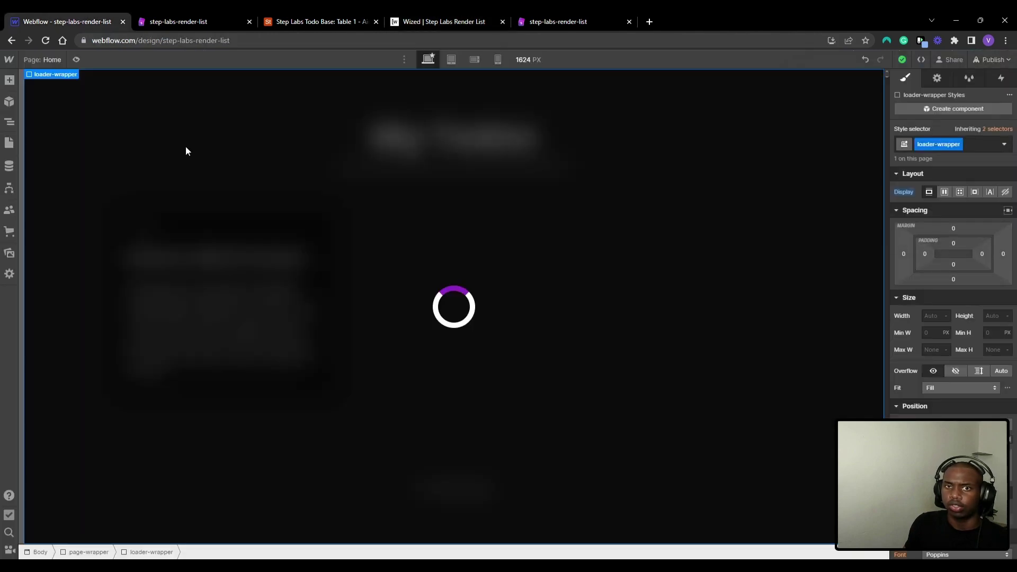
{"action": "left_click", "coordinate": [933, 80]}
{"action": "left_click", "coordinate": [942, 260]}
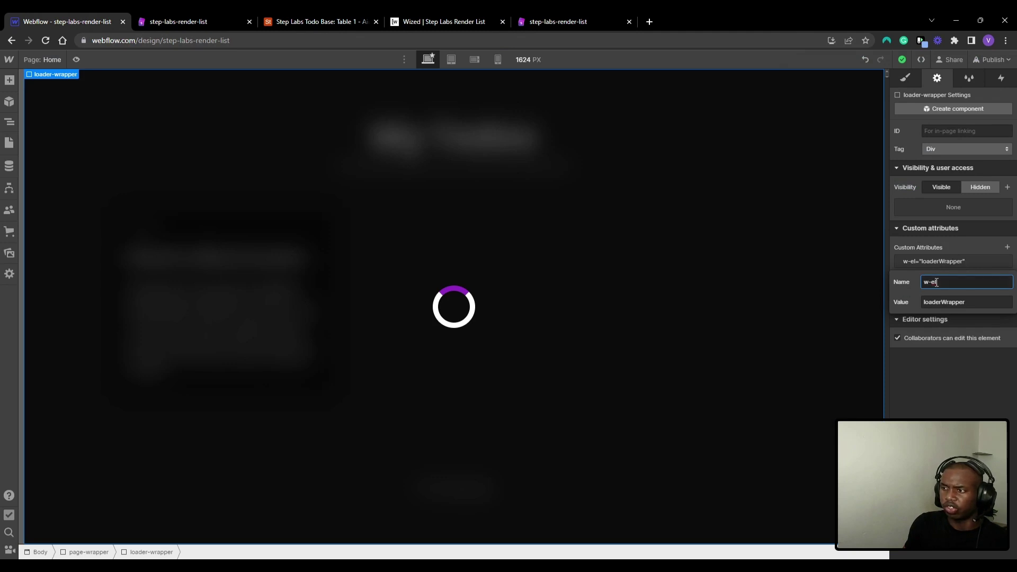
{"action": "left_click_drag", "start_coordinate": [955, 284], "coordinate": [900, 287]}
{"action": "type", "text": "wized"}
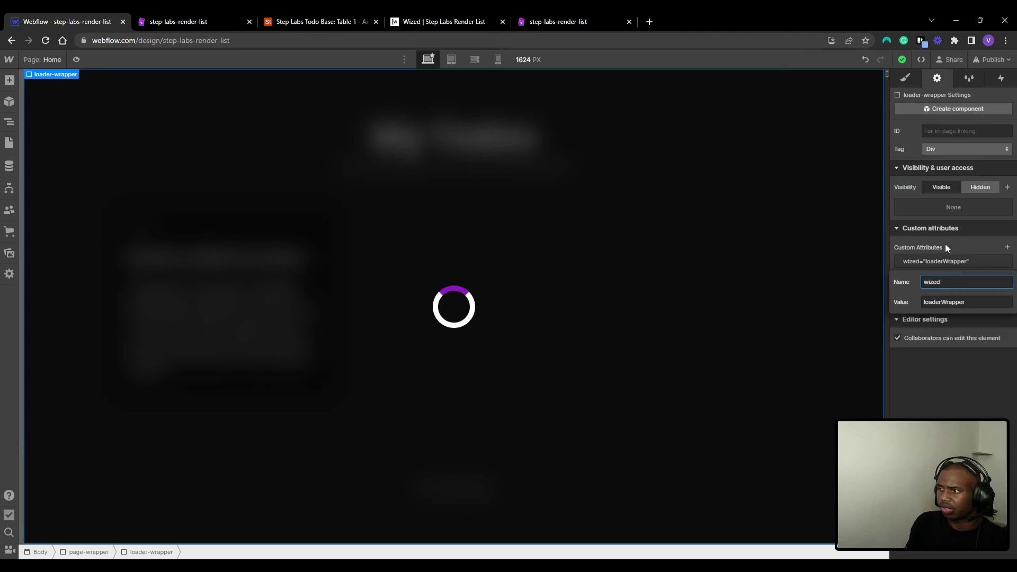
{"action": "key", "text": "Return"}
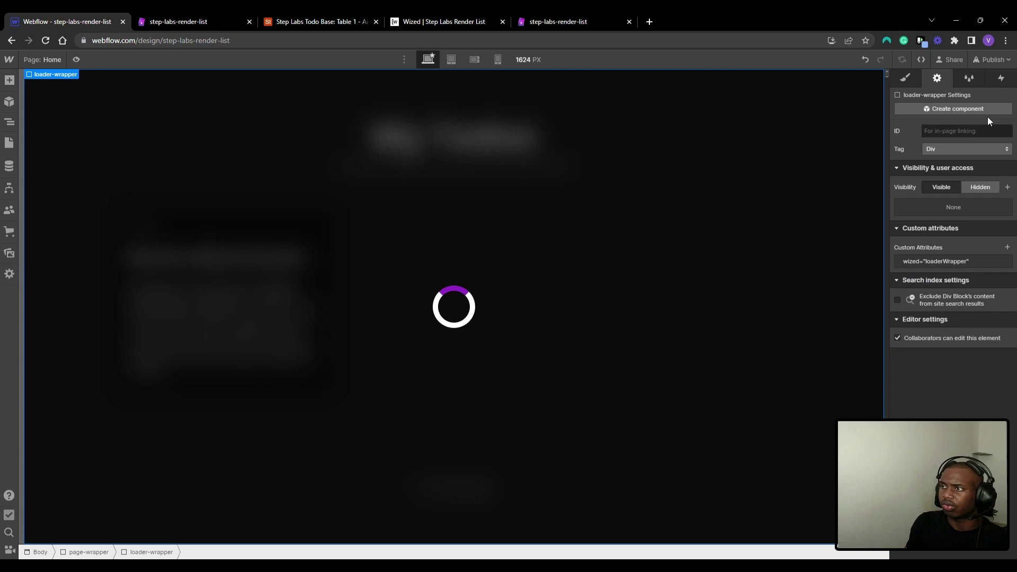
Publish the attribute change to the staging domain and return to the Hide loader action in Wized.
{"action": "left_click", "coordinate": [994, 59]}
{"action": "left_click", "coordinate": [942, 219]}
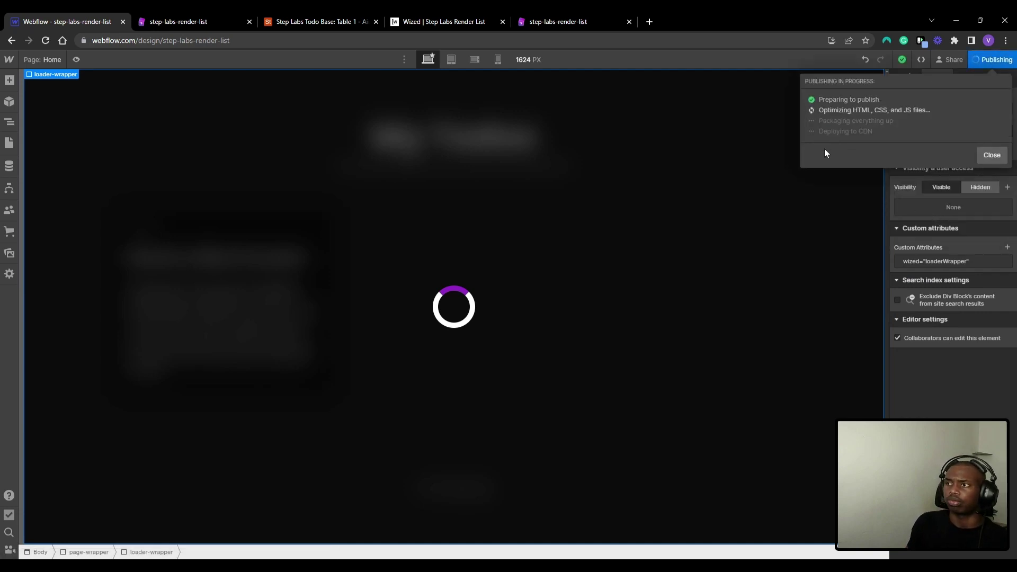
{"action": "left_click", "coordinate": [451, 20]}
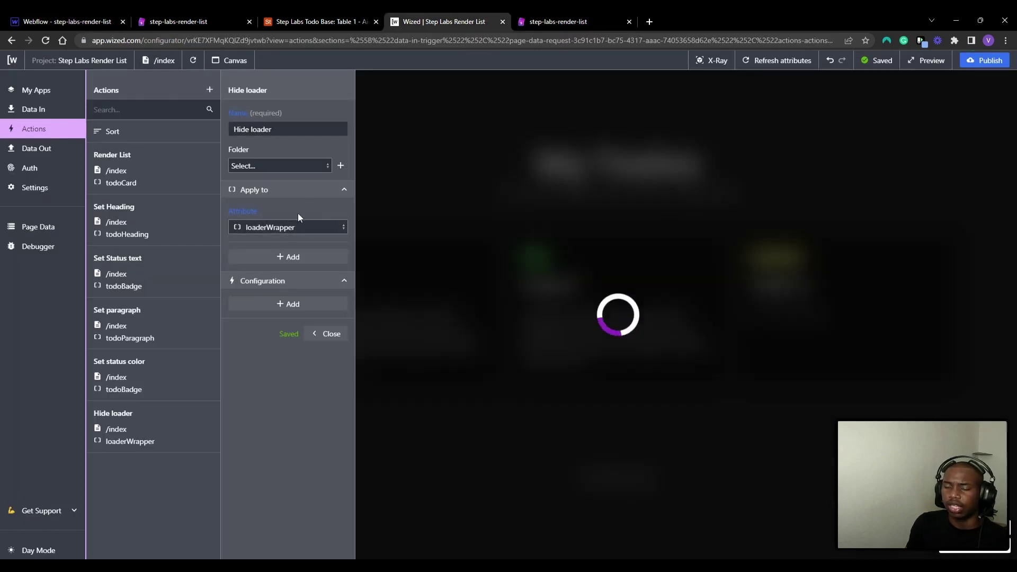
Add a Set visibility configuration to the Hide loader action.
{"action": "left_click", "coordinate": [277, 304]}
{"action": "left_click", "coordinate": [270, 318]}
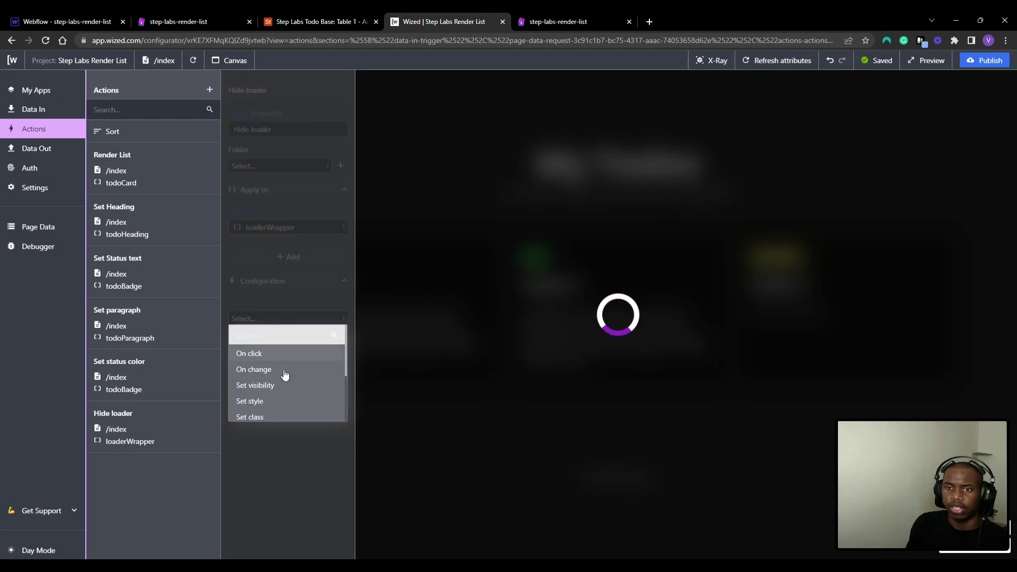
{"action": "left_click", "coordinate": [288, 387]}
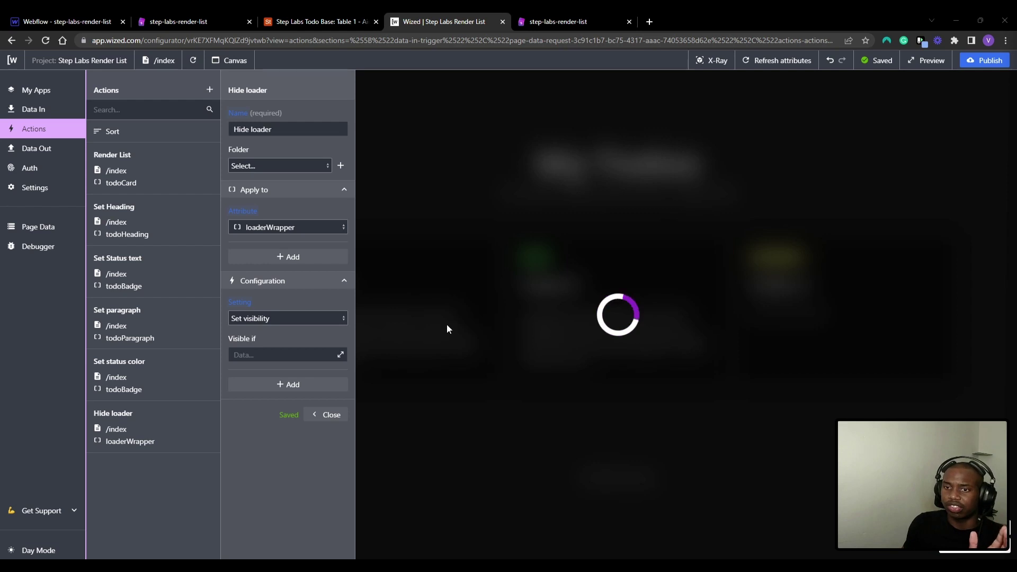
Enter the Visible if condition {{r.4.$.isRequesting || r.4.$.hasRequested && r.4.$.statusCode !== 200}} for the loader.
{"action": "left_click", "coordinate": [342, 354]}
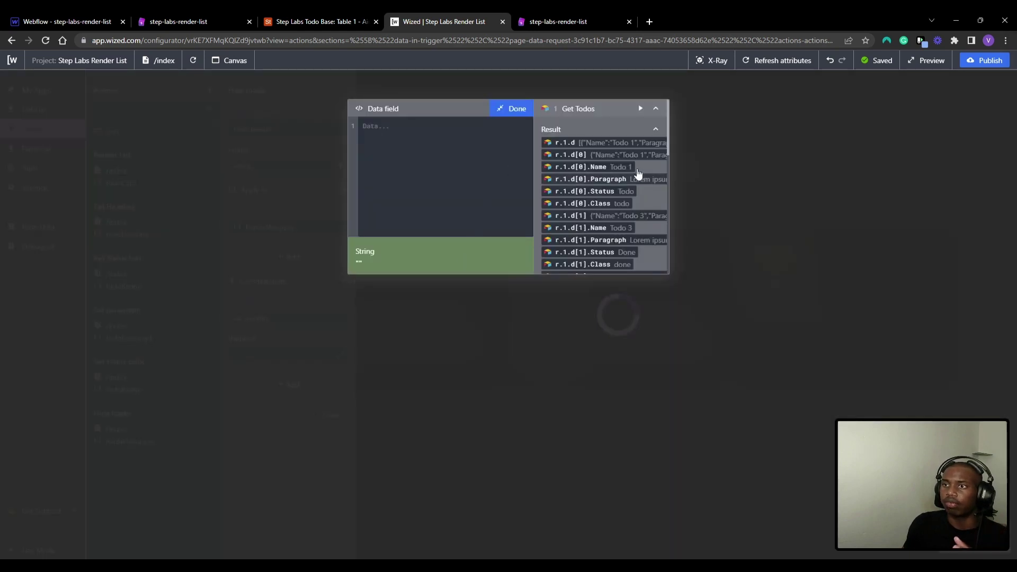
{"action": "scroll", "coordinate": [589, 166], "scroll_direction": "down", "scroll_amount": 3}
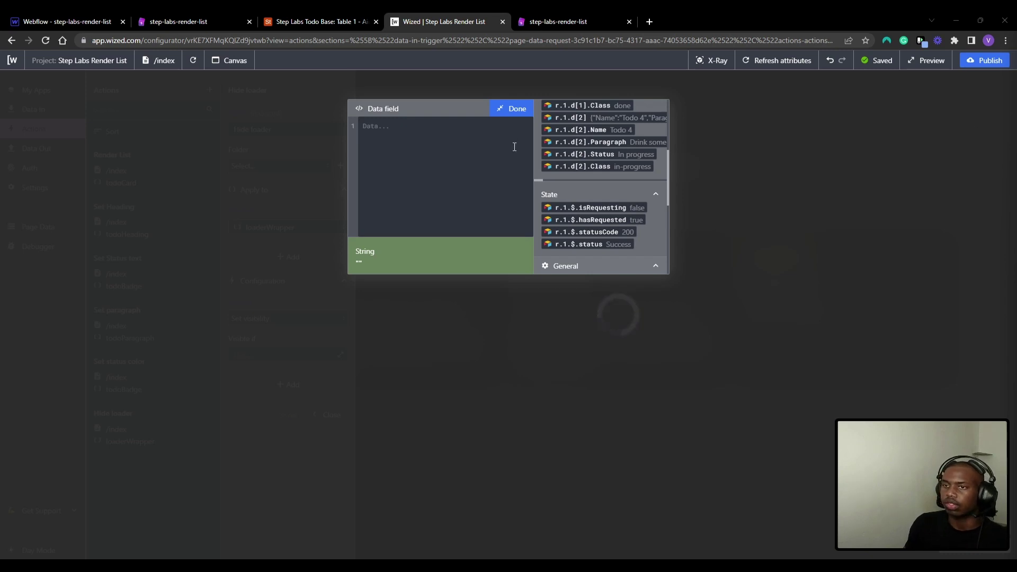
{"action": "left_click", "coordinate": [472, 141]}
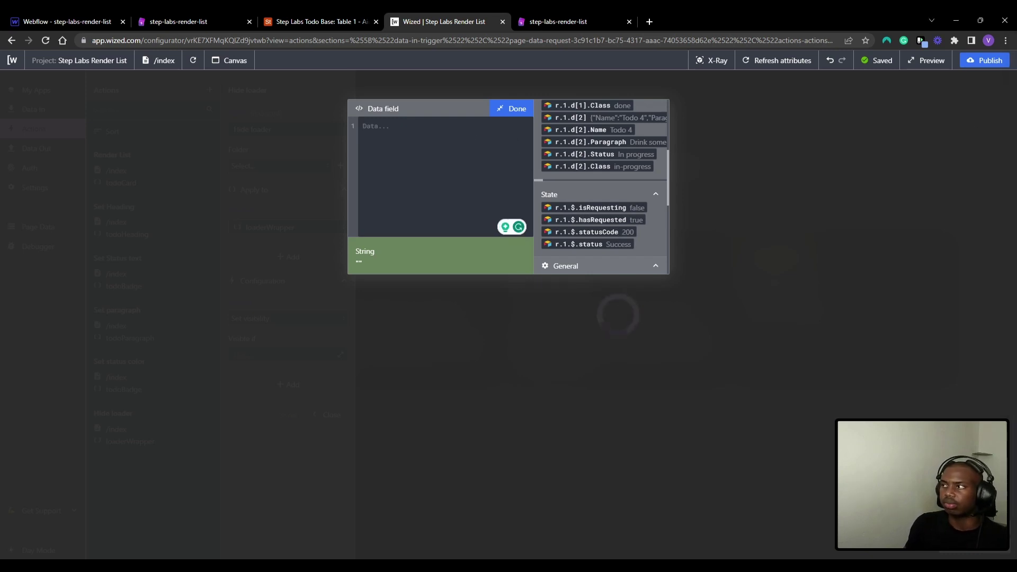
{"action": "type", "text": "{{r.4.$.isRequesting || r.4.$.hasRequested && r.4.$.statusCode !== 200}}"}
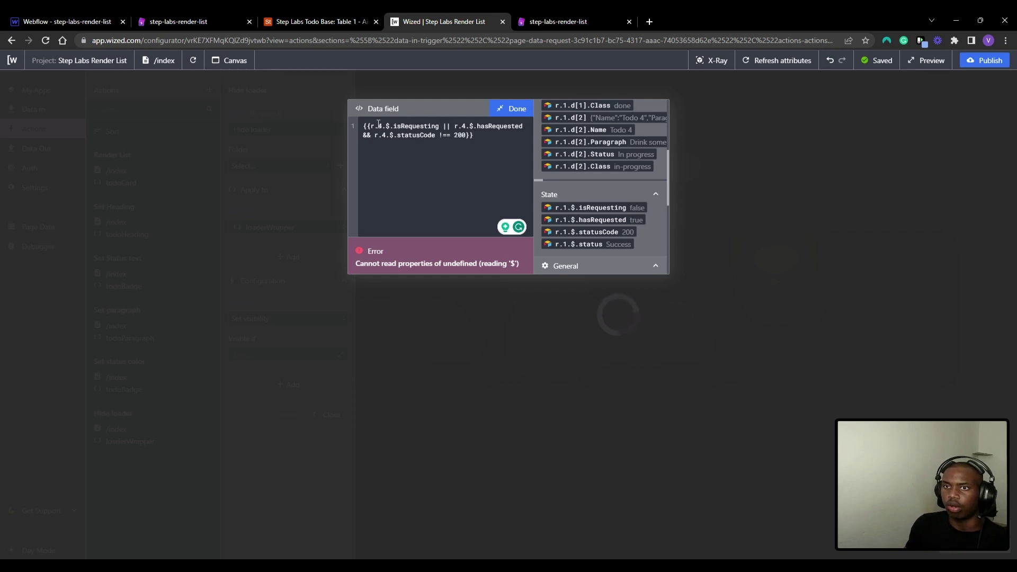
Change all three request references in the visibility condition to r.1 so it uses the Get Todos request.
{"action": "scroll", "coordinate": [641, 206], "scroll_direction": "up", "scroll_amount": 3}
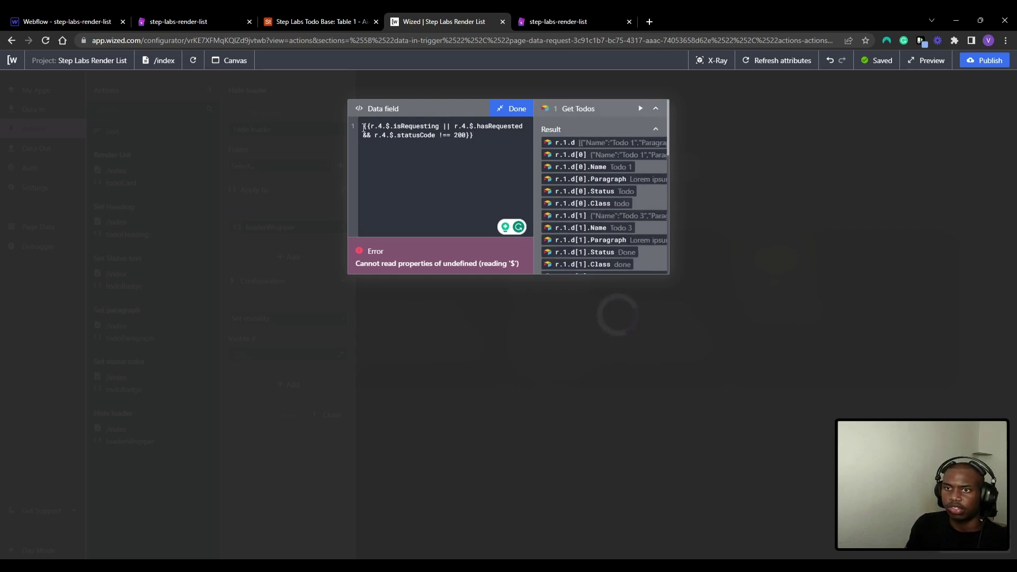
{"action": "key", "text": "BackSpace"}
{"action": "type", "text": "1"}
{"action": "key", "text": "Down"}
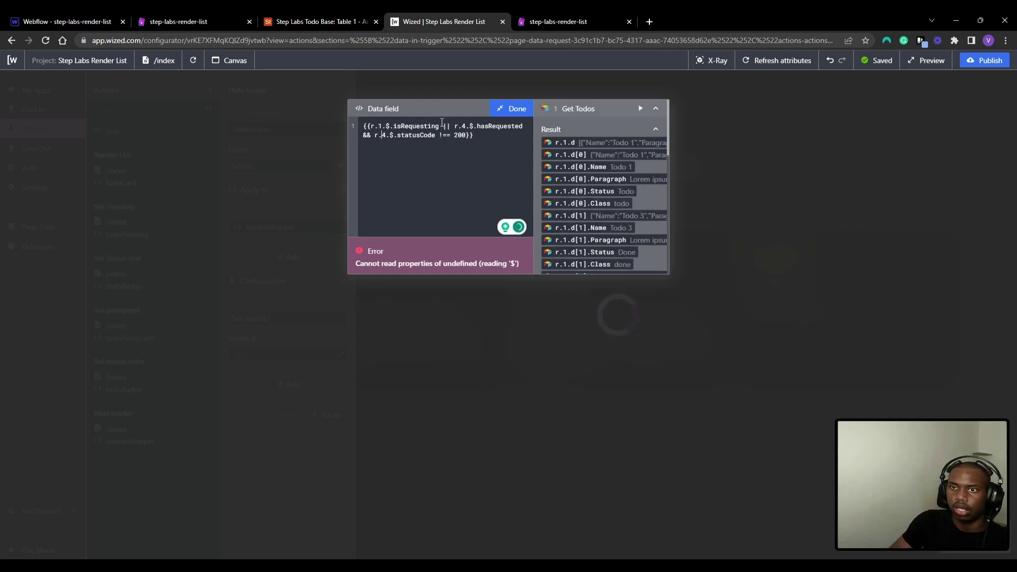
{"action": "key", "text": "Delete"}
{"action": "type", "text": "1"}
{"action": "left_click", "coordinate": [464, 126]}
{"action": "key", "text": "BackSpace"}
{"action": "type", "text": "1"}
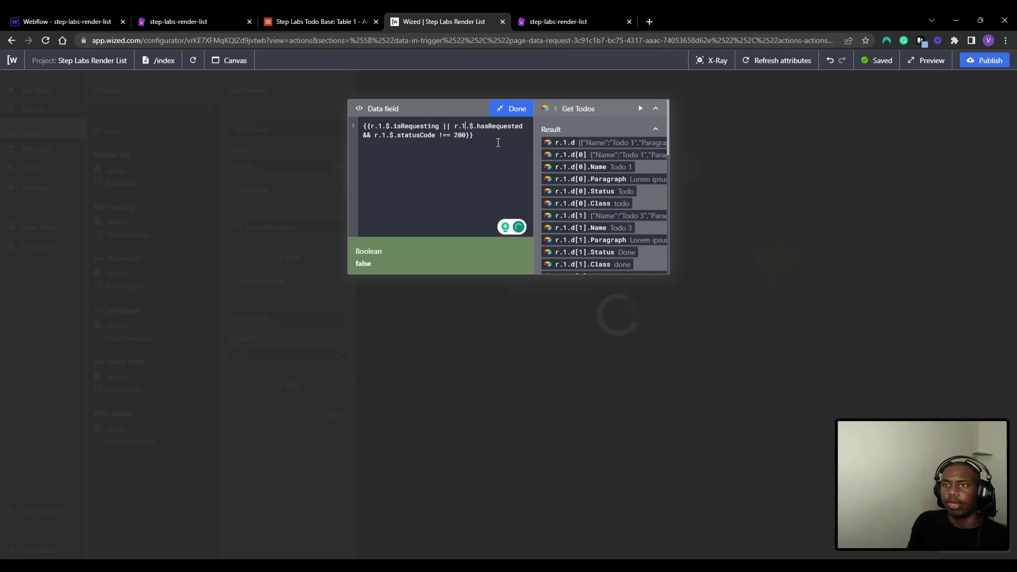
Run the Get Todos request and compare its isRequesting, hasRequested and statusCode states with the visibility condition.
{"action": "left_click_drag", "start_coordinate": [492, 140], "coordinate": [360, 128]}
{"action": "left_click", "coordinate": [471, 163]}
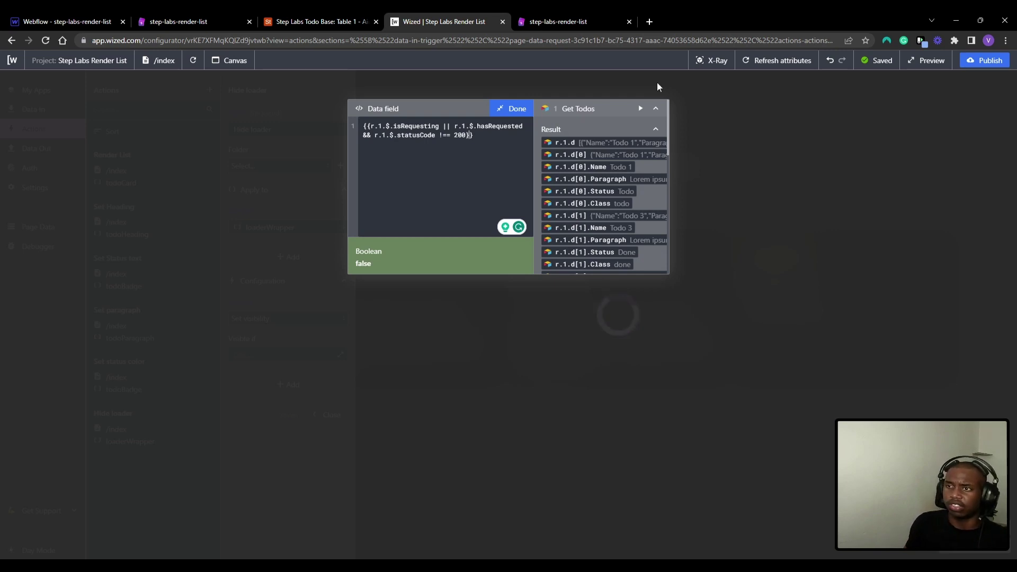
{"action": "left_click", "coordinate": [641, 109]}
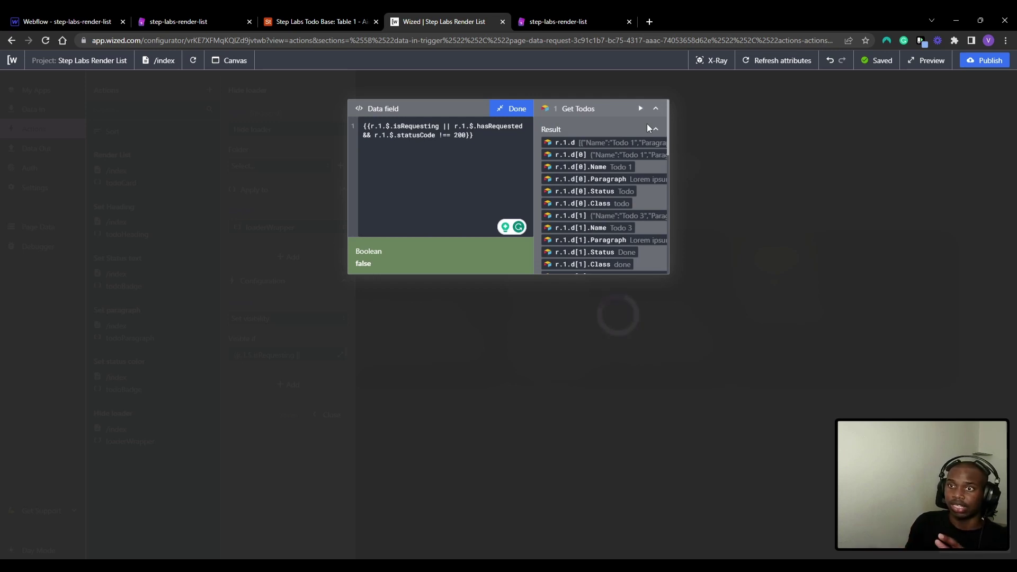
{"action": "scroll", "coordinate": [635, 182], "scroll_direction": "down", "scroll_amount": 3}
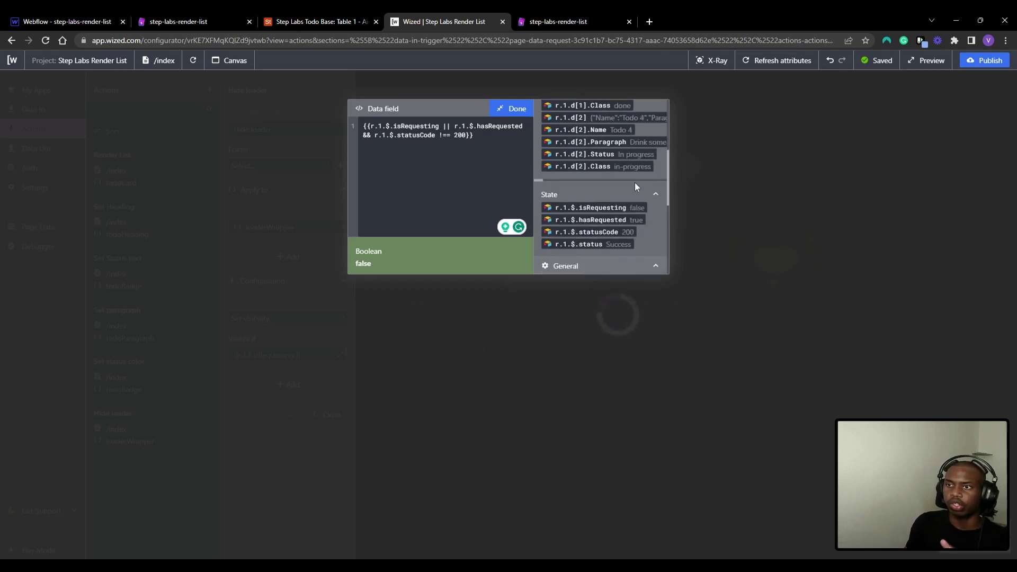
{"action": "scroll", "coordinate": [635, 183], "scroll_direction": "down", "scroll_amount": 1}
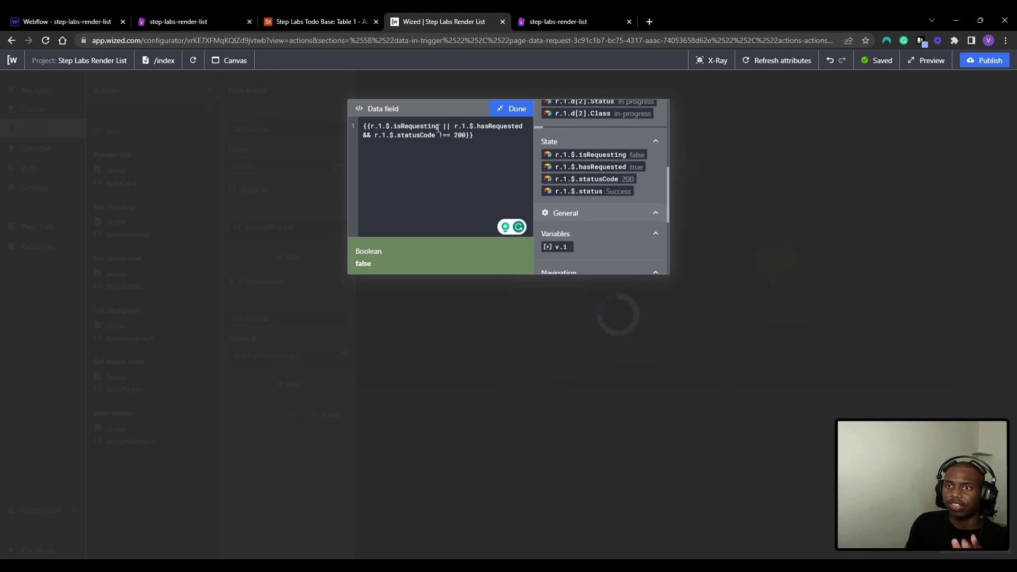
{"action": "left_click_drag", "start_coordinate": [438, 128], "coordinate": [374, 127]}
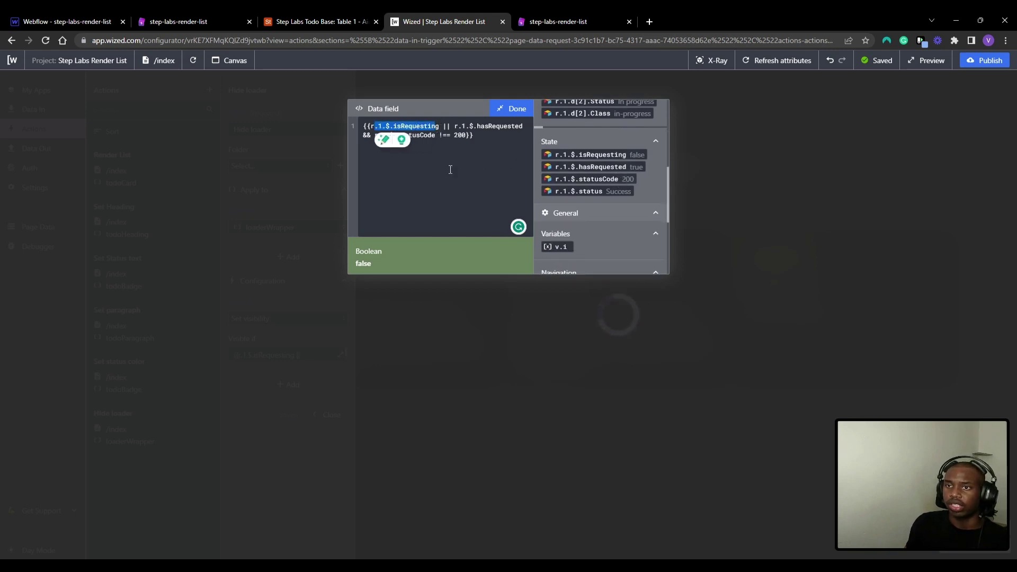
{"action": "scroll", "coordinate": [588, 183], "scroll_direction": "up", "scroll_amount": 1}
{"action": "left_click_drag", "start_coordinate": [438, 127], "coordinate": [379, 127]}
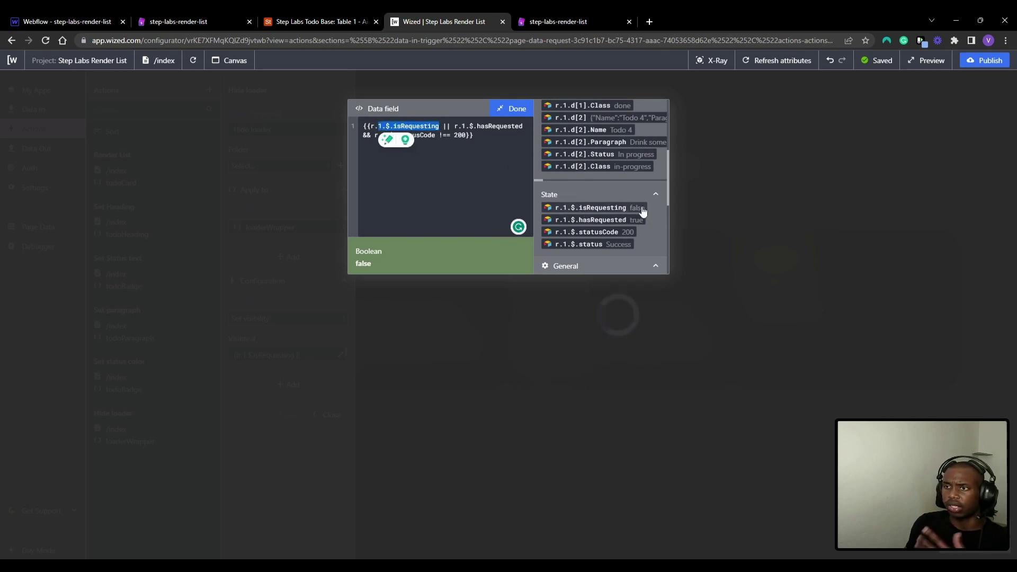
{"action": "scroll", "coordinate": [636, 154], "scroll_direction": "up", "scroll_amount": 5}
{"action": "left_click", "coordinate": [656, 129]}
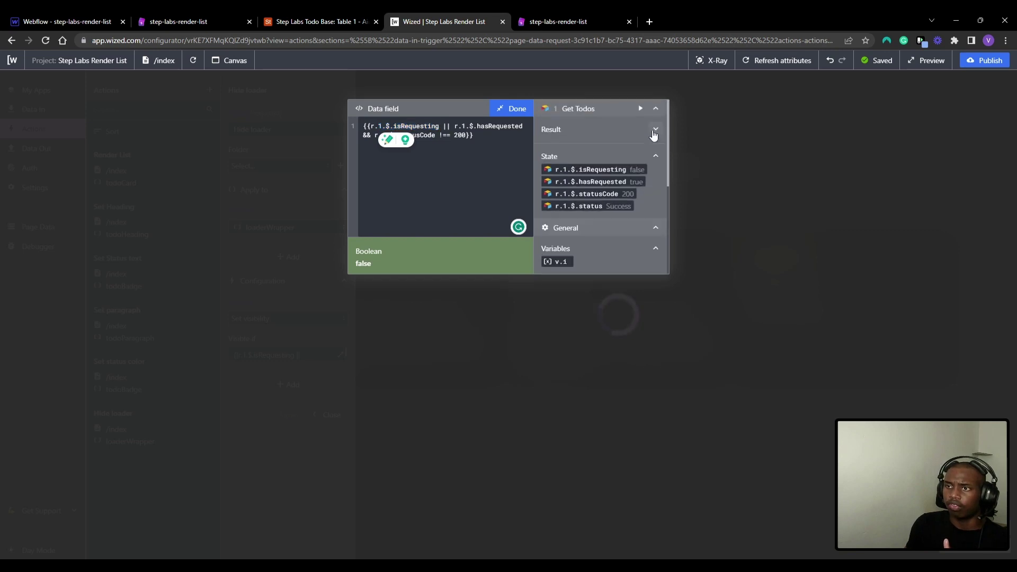
{"action": "left_click", "coordinate": [641, 110]}
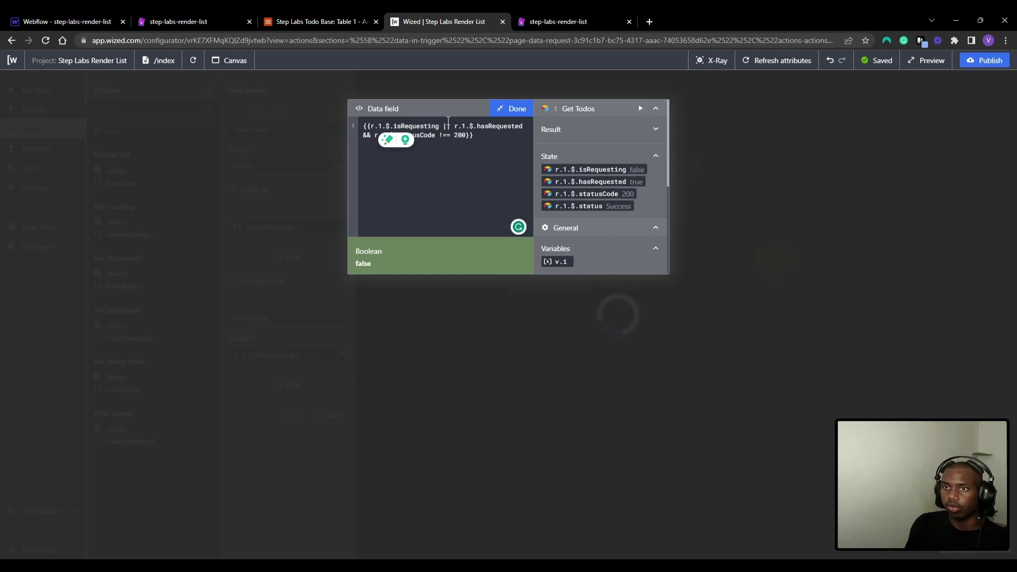
Examine how the condition combines isRequesting with the hasRequested and statusCode !== 200 checks.
{"action": "left_click_drag", "start_coordinate": [439, 126], "coordinate": [375, 127]}
{"action": "left_click", "coordinate": [473, 139]}
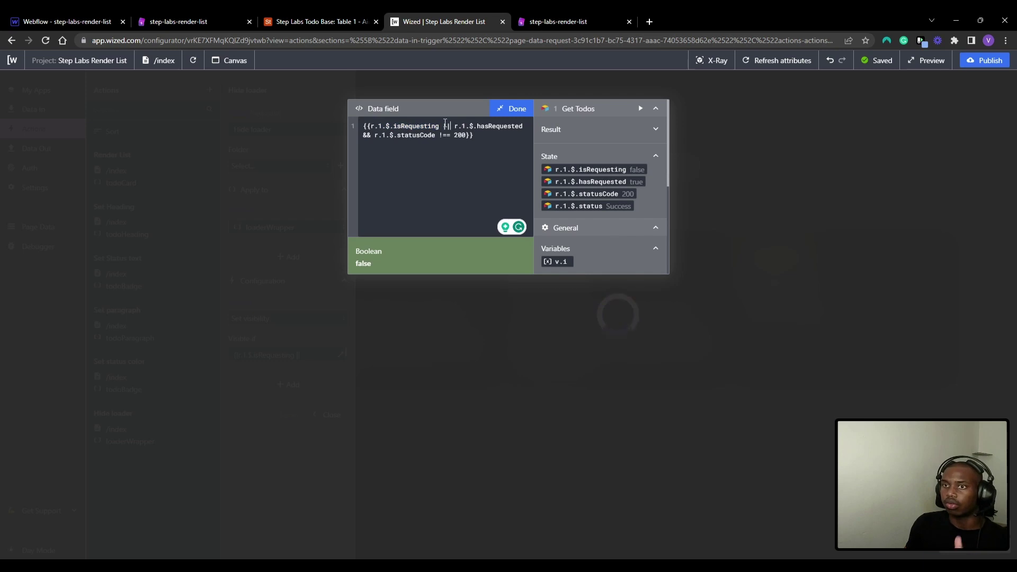
{"action": "left_click", "coordinate": [454, 126]}
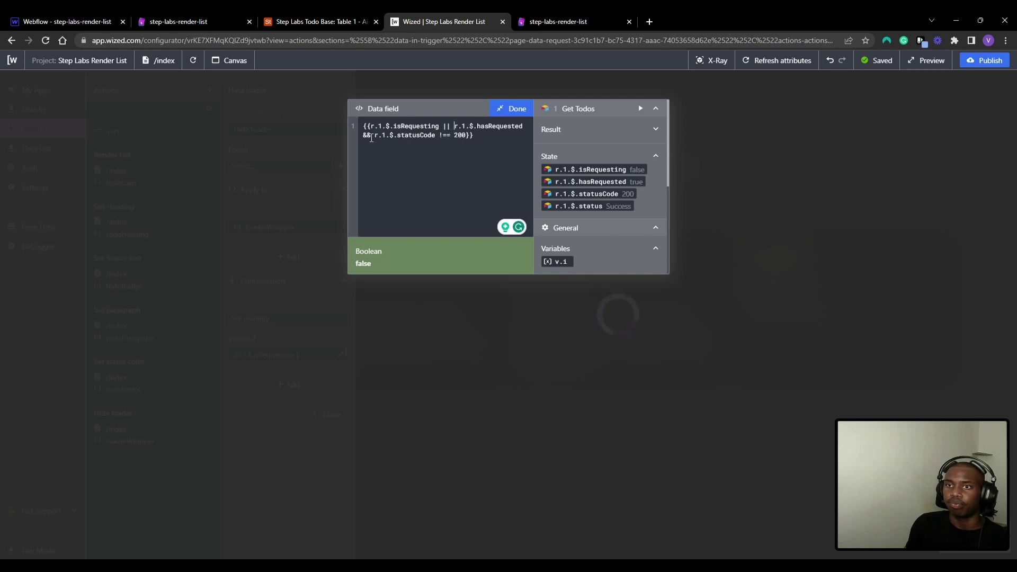
{"action": "left_click", "coordinate": [371, 135]}
{"action": "left_click_drag", "start_coordinate": [379, 136], "coordinate": [418, 135]}
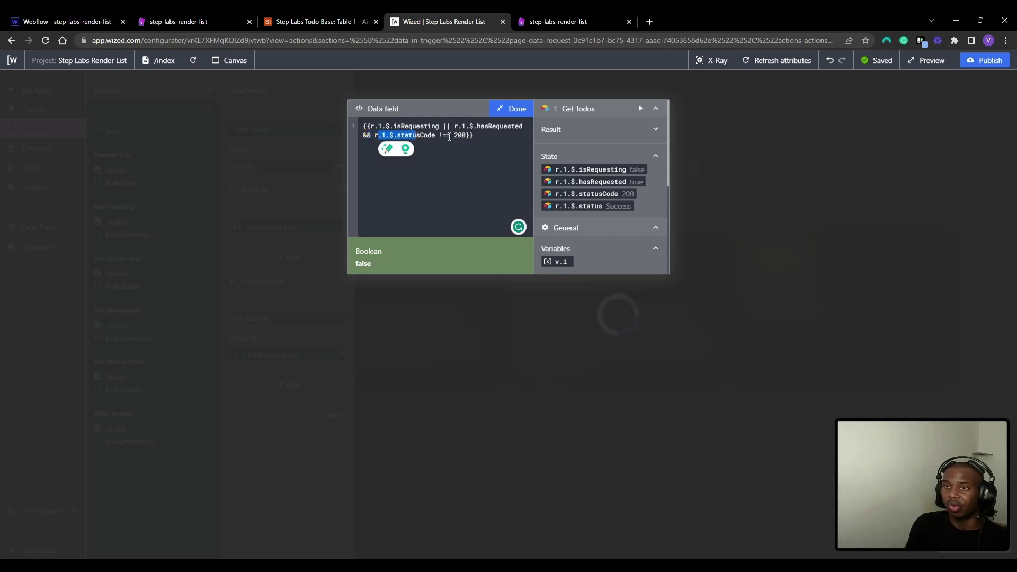
{"action": "left_click", "coordinate": [450, 136]}
{"action": "left_click", "coordinate": [465, 137]}
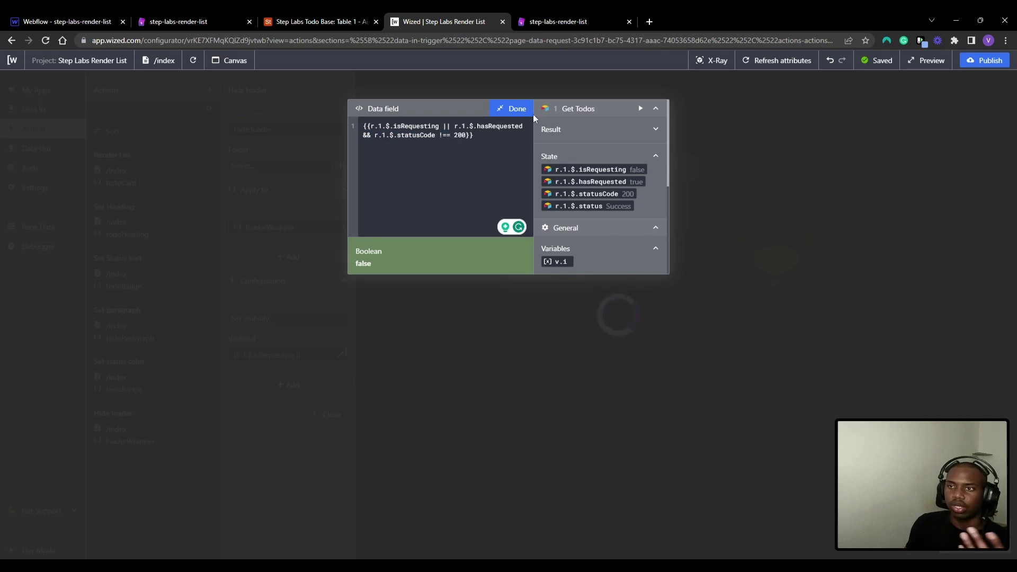
Confirm the Visible if condition and close the Hide loader action.
{"action": "left_click", "coordinate": [517, 109]}
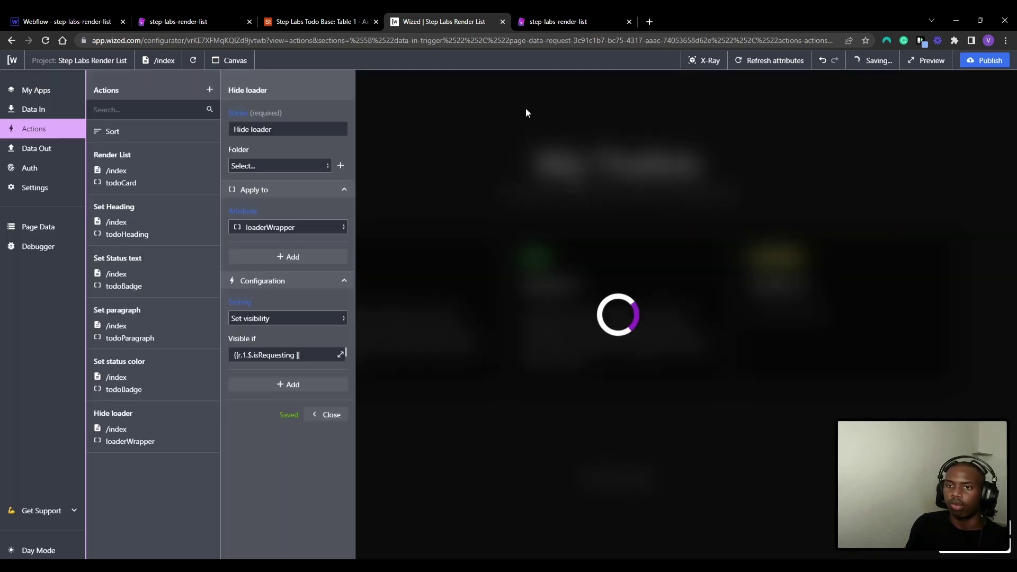
{"action": "left_click", "coordinate": [337, 417]}
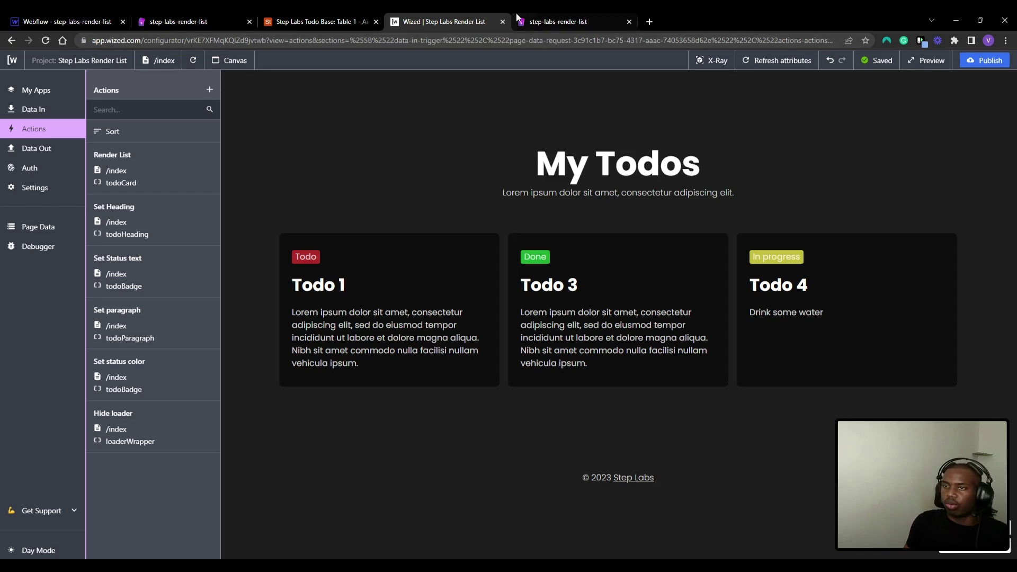
Reload the published step-labs-render-list.webflow.io page several times to check the loader, and compare its cards with the Airtable todo records.
{"action": "left_click", "coordinate": [558, 21]}
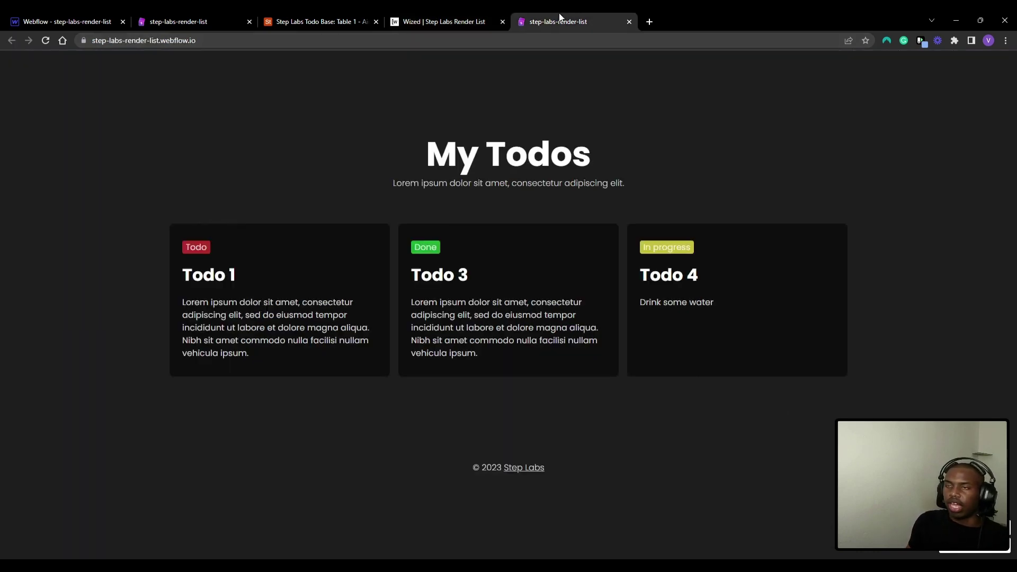
{"action": "left_click", "coordinate": [46, 41]}
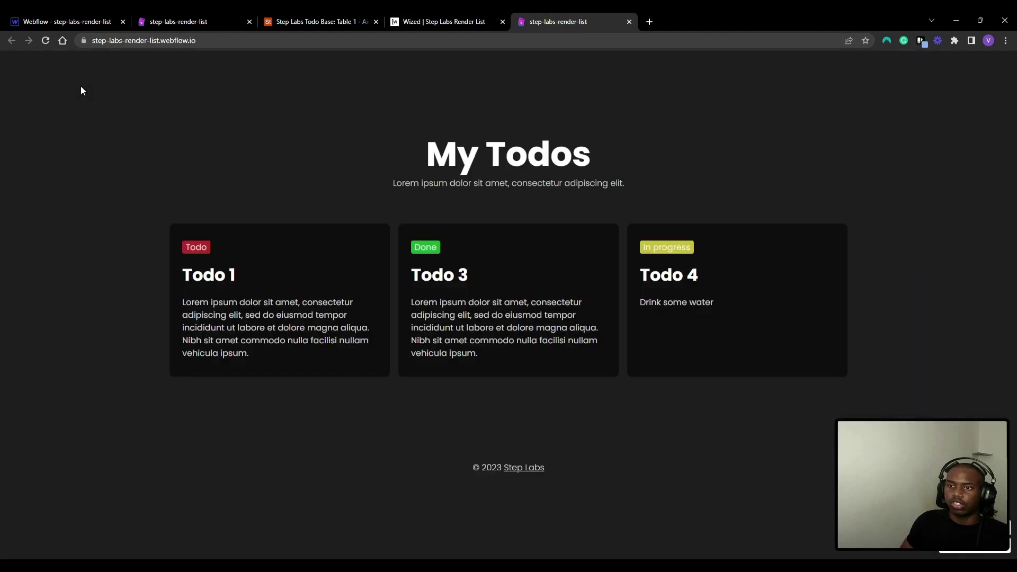
{"action": "left_click", "coordinate": [50, 40]}
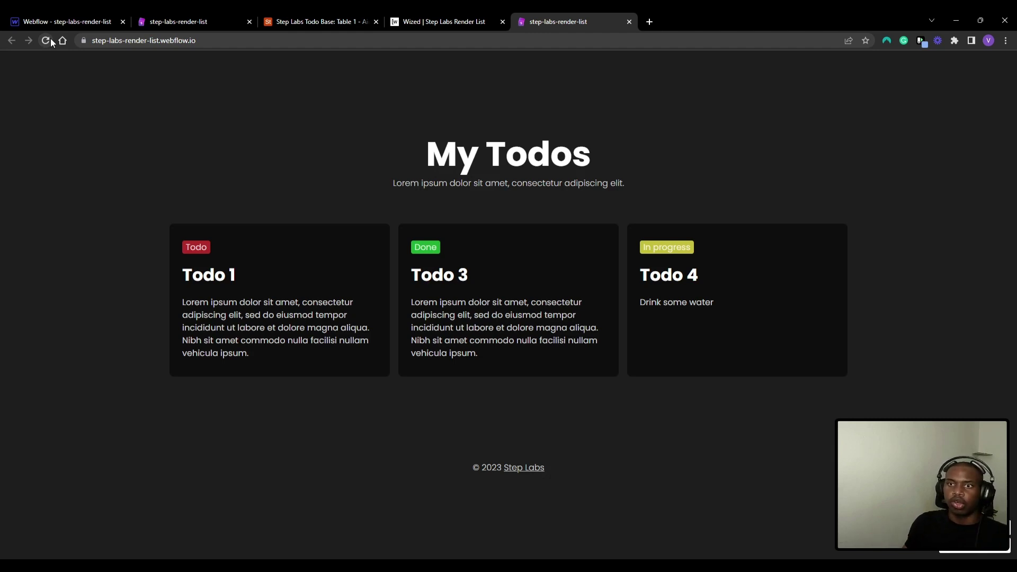
{"action": "left_click", "coordinate": [46, 41]}
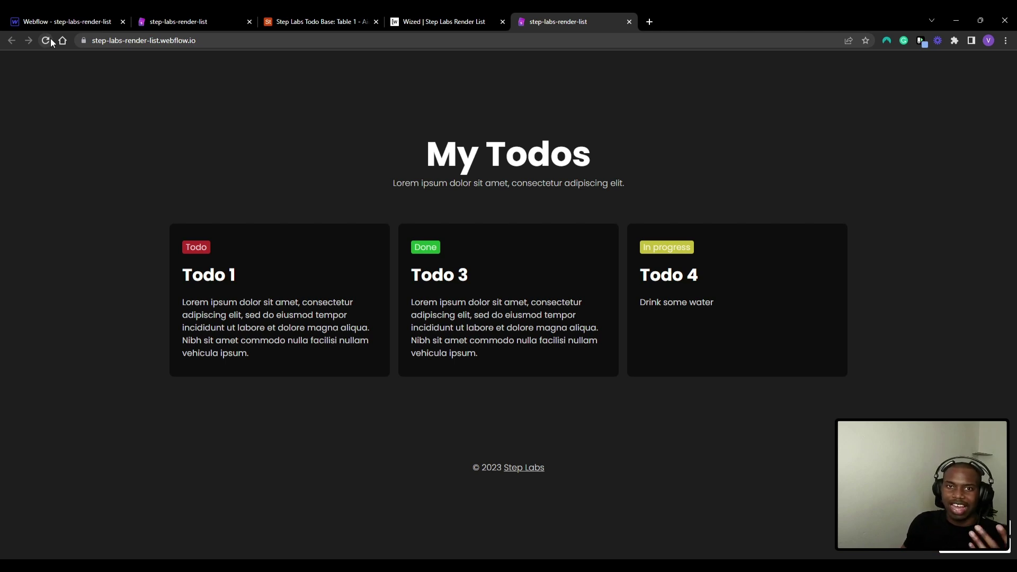
{"action": "left_click", "coordinate": [50, 40]}
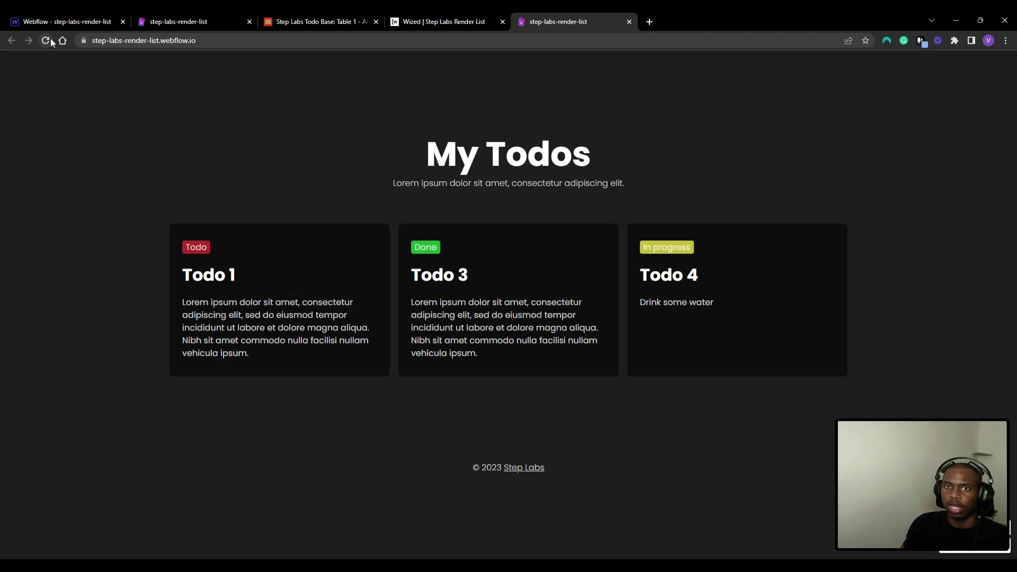
{"action": "left_click", "coordinate": [46, 41]}
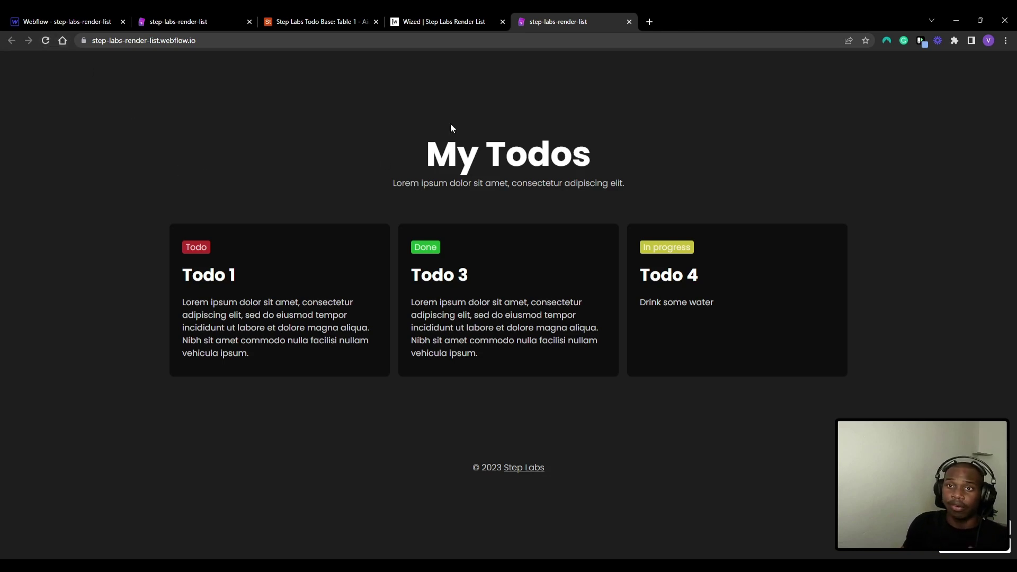
{"action": "left_click", "coordinate": [364, 20]}
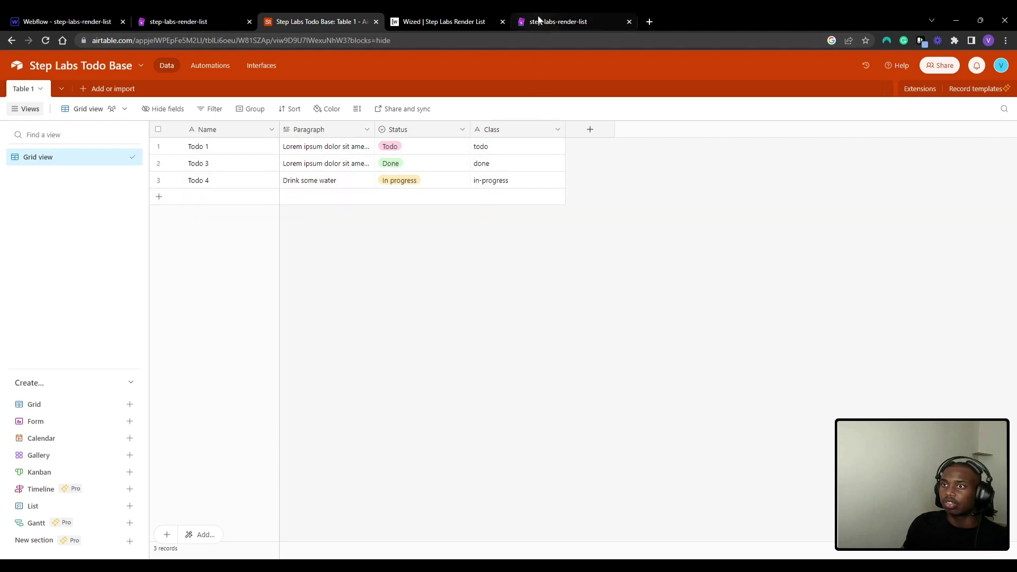
{"action": "left_click", "coordinate": [557, 21]}
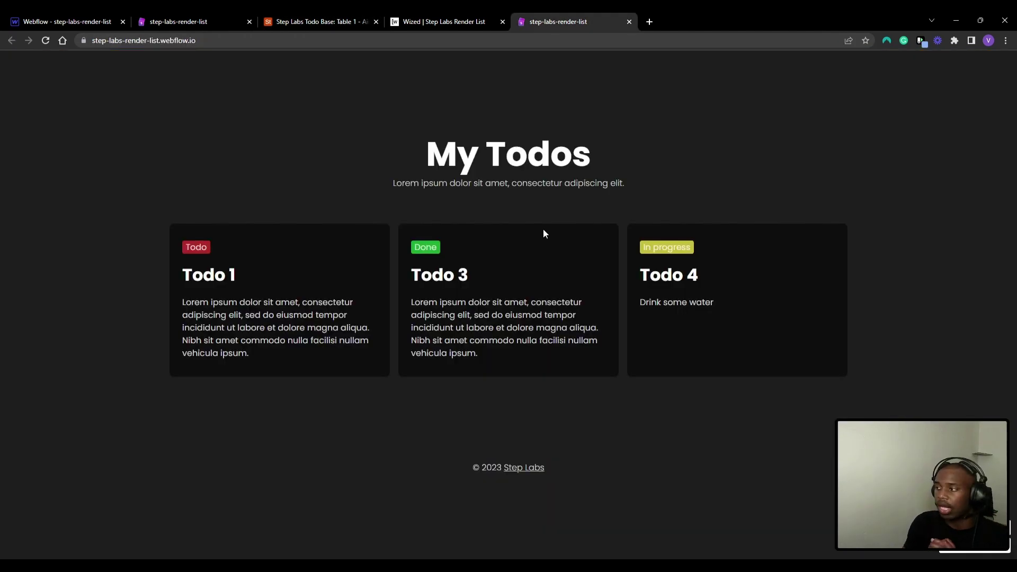